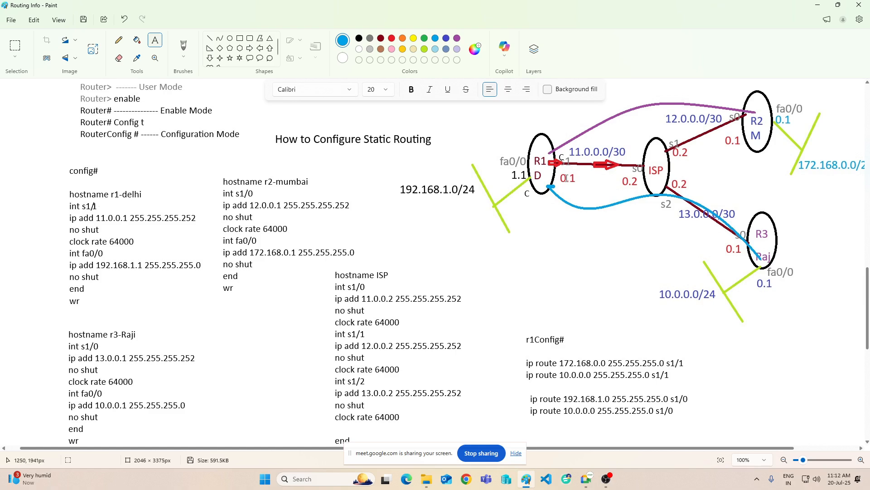
Step: Draw a small blue right-pointing block arrow, about 21 × 8 px, at router R1 just below the red arrow
{"action": "left_click", "coordinate": [250, 48]}
{"action": "left_click_drag", "start_coordinate": [555, 170], "coordinate": [566, 175]}
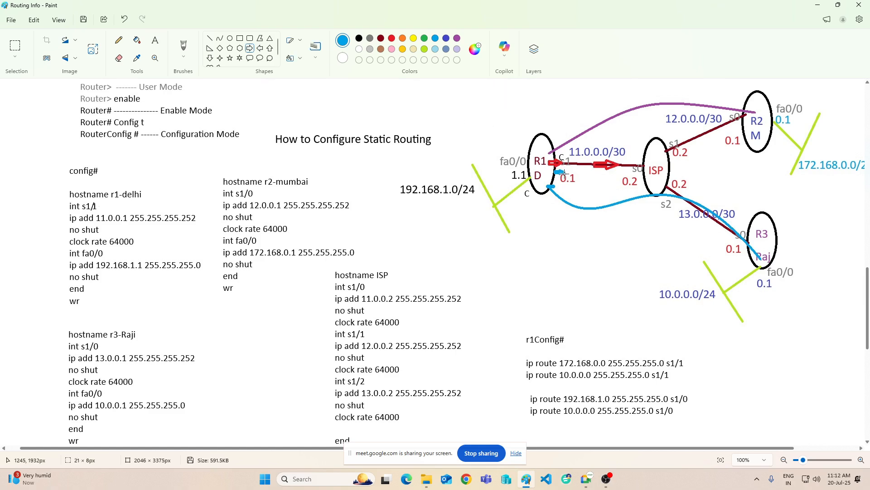
{"action": "left_click", "coordinate": [598, 179]}
Step: Draw a dark red curve, about 229 × 89 px, over the first r1Config# route, linking network 172.168.0.0 to its exit interface s1/1
{"action": "scroll", "coordinate": [476, 231], "scroll_direction": "down", "scroll_amount": 5}
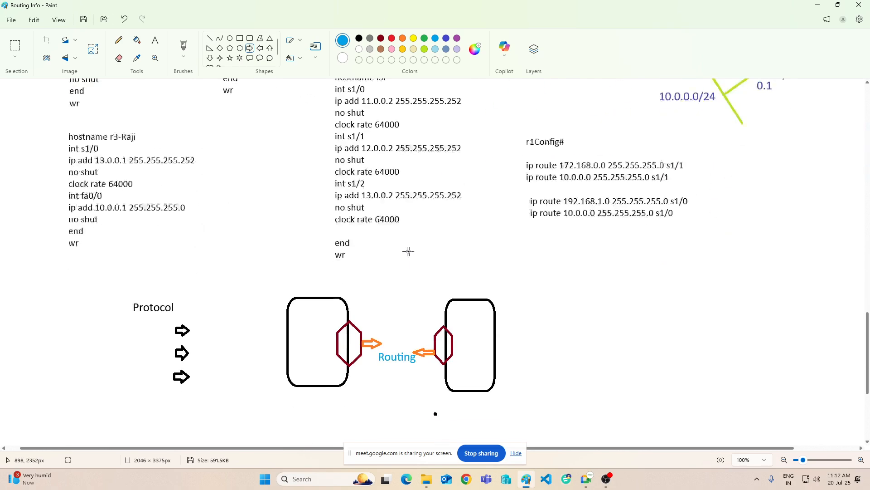
{"action": "scroll", "coordinate": [583, 250], "scroll_direction": "up", "scroll_amount": 3}
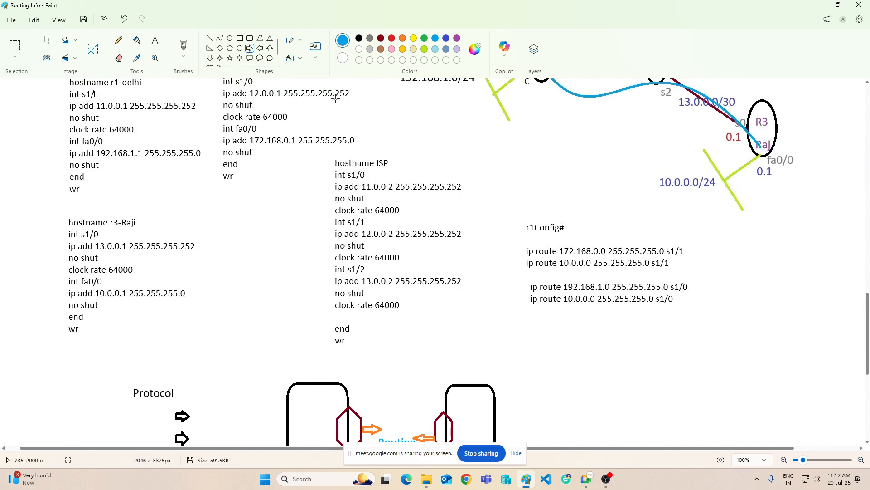
{"action": "left_click", "coordinate": [224, 40]}
{"action": "left_click", "coordinate": [381, 38]}
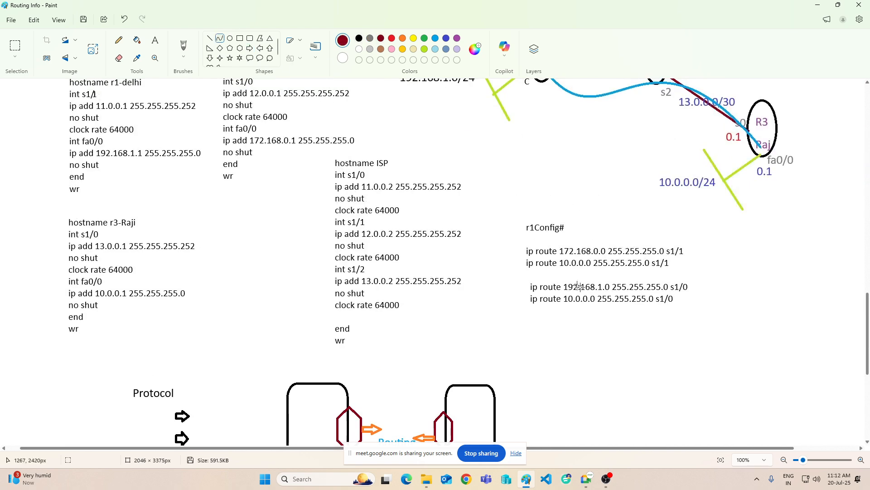
{"action": "left_click_drag", "start_coordinate": [574, 245], "coordinate": [670, 207]}
Step: Add the dark red heading "Default Routing" in the empty area below the Protocol section
{"action": "scroll", "coordinate": [689, 261], "scroll_direction": "up", "scroll_amount": 3}
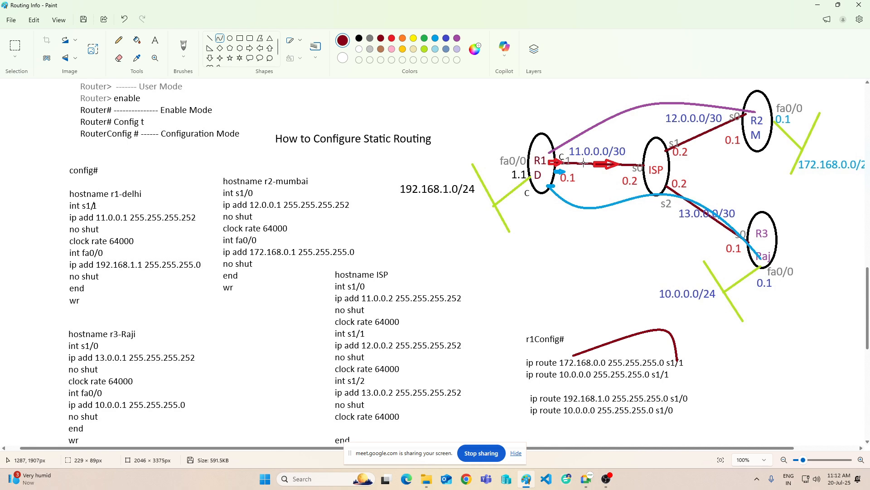
{"action": "scroll", "coordinate": [495, 195], "scroll_direction": "down", "scroll_amount": 9}
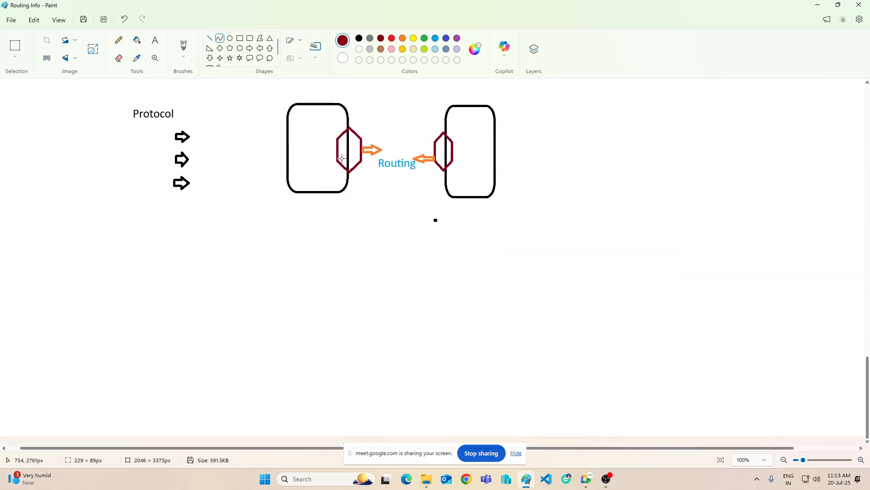
{"action": "left_click", "coordinate": [155, 39]}
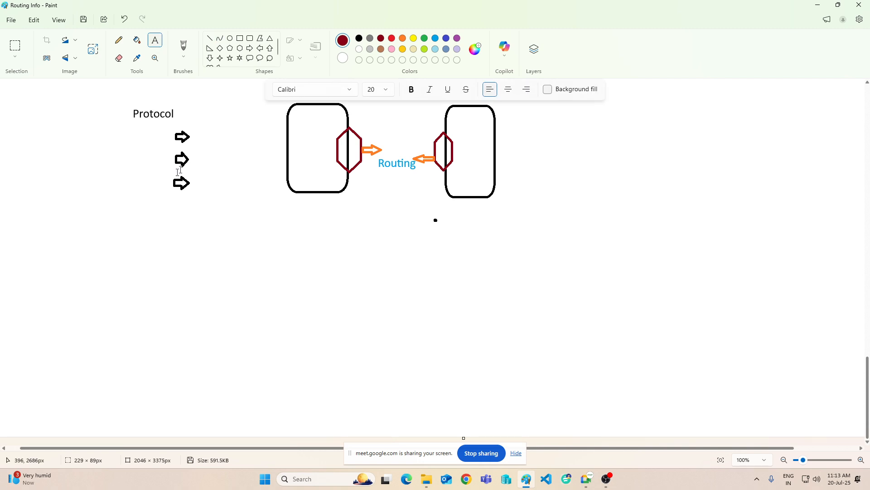
{"action": "left_click", "coordinate": [113, 248]}
{"action": "type", "text": "Default "}
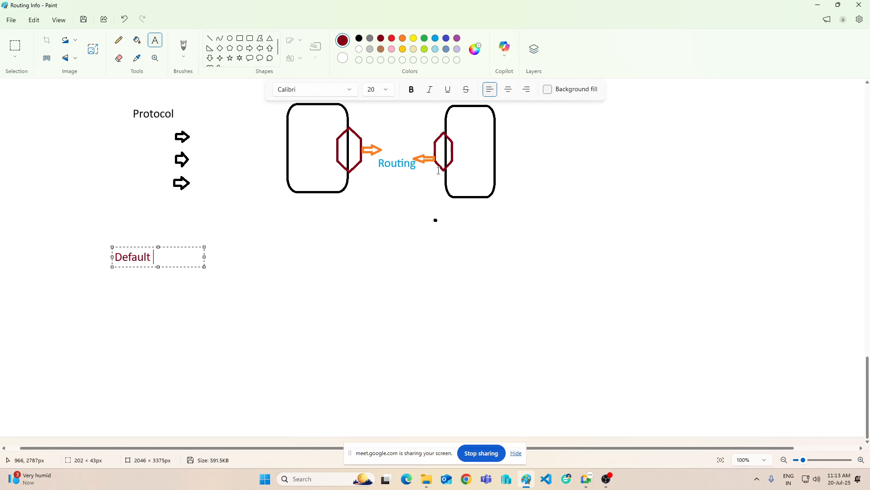
{"action": "type", "text": "Routing"}
{"action": "left_click", "coordinate": [254, 257]}
Step: Examine the r1Config# static routes together with the router topology diagram
{"action": "scroll", "coordinate": [256, 258], "scroll_direction": "up", "scroll_amount": 6}
{"action": "scroll", "coordinate": [256, 258], "scroll_direction": "up", "scroll_amount": 3}
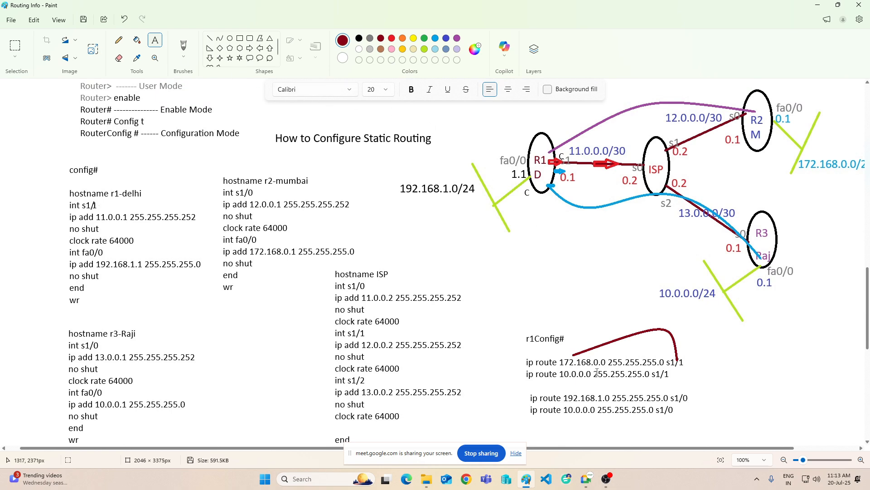
{"action": "scroll", "coordinate": [597, 372], "scroll_direction": "down", "scroll_amount": 3}
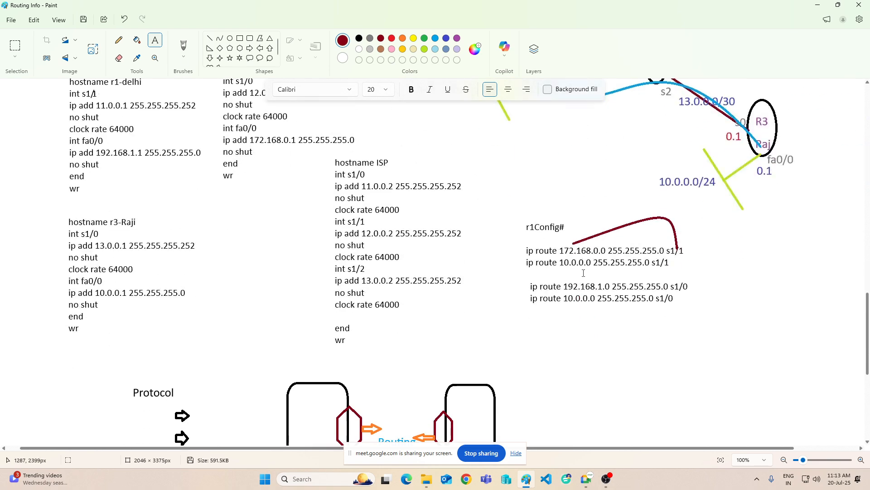
{"action": "scroll", "coordinate": [584, 273], "scroll_direction": "down", "scroll_amount": 6}
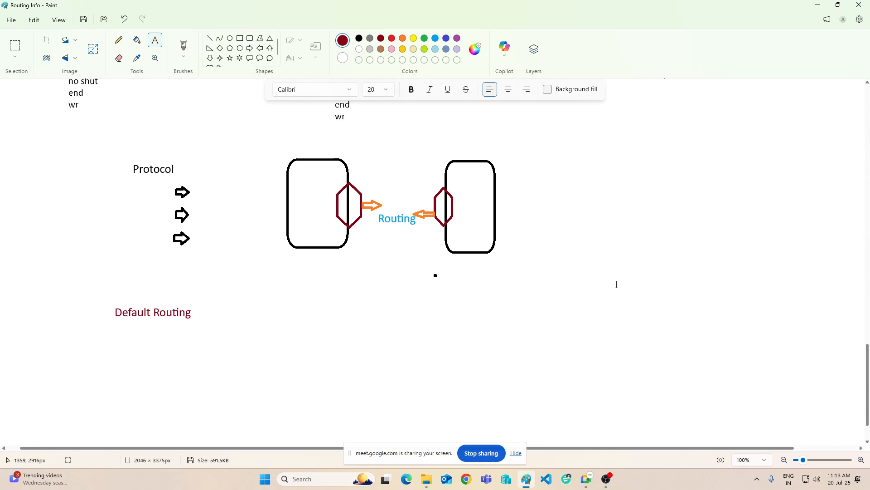
{"action": "scroll", "coordinate": [617, 284], "scroll_direction": "up", "scroll_amount": 5}
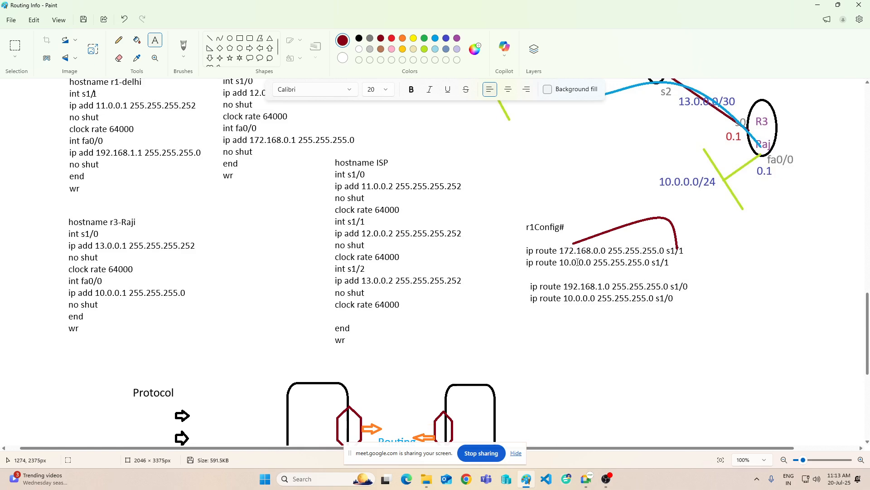
{"action": "scroll", "coordinate": [577, 262], "scroll_direction": "up", "scroll_amount": 5}
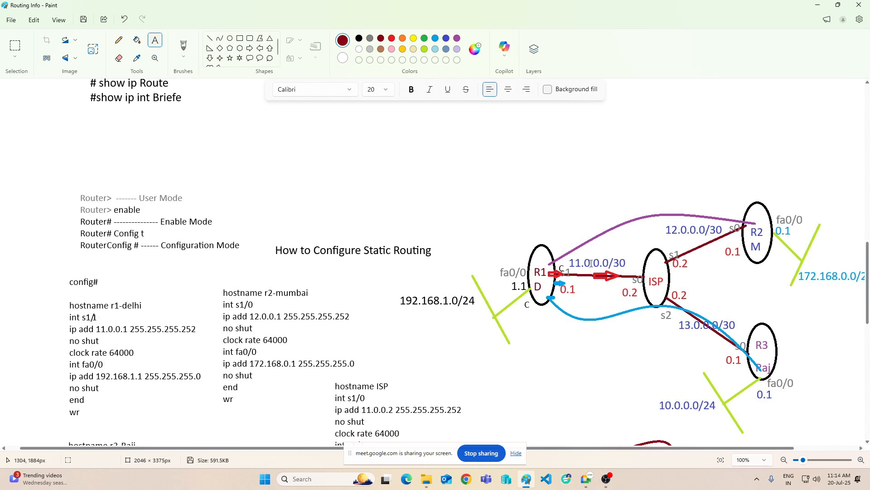
{"action": "scroll", "coordinate": [591, 263], "scroll_direction": "down", "scroll_amount": 3}
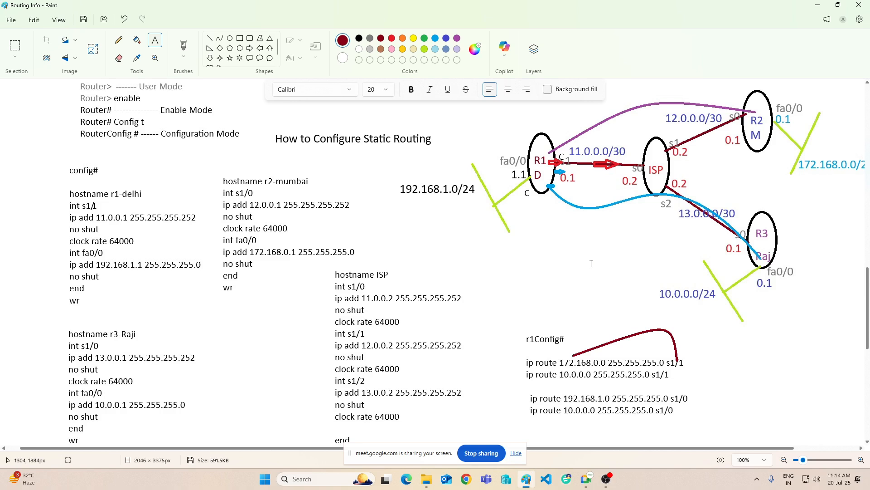
Step: Check the participant list in the Google Meet window, and return to the routing drawing
{"action": "left_click", "coordinate": [554, 439]}
{"action": "left_click", "coordinate": [818, 216]}
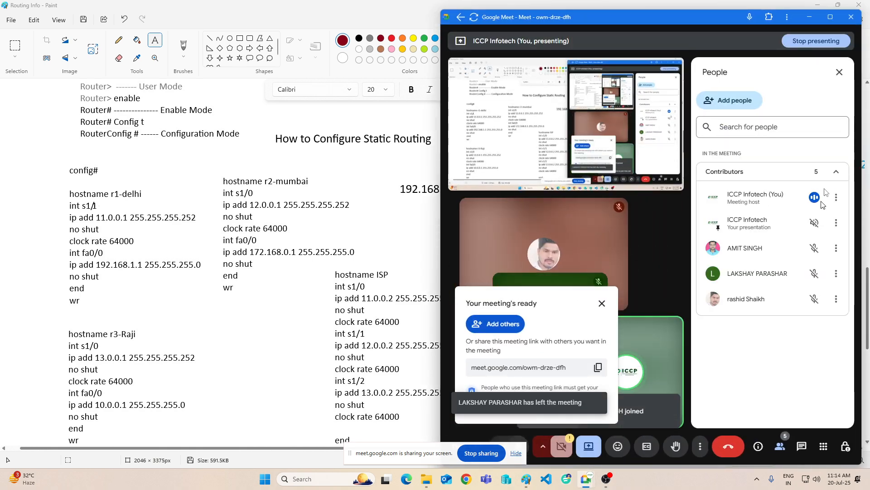
{"action": "left_click", "coordinate": [809, 16]}
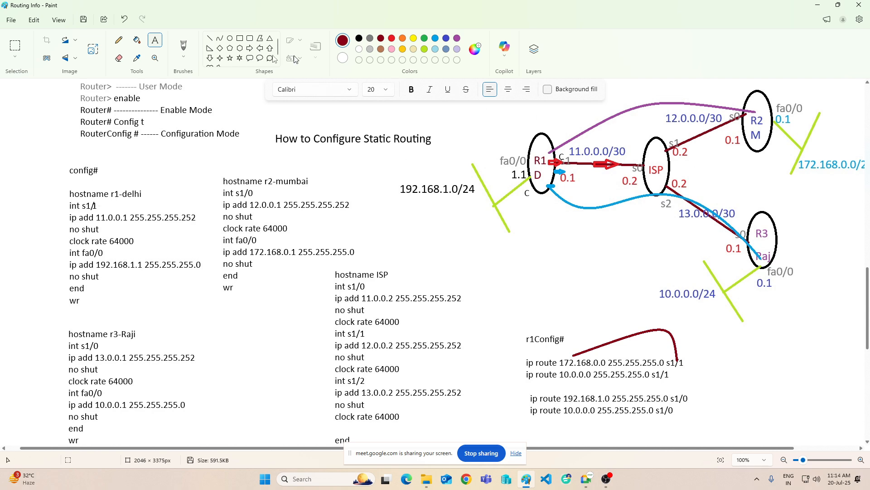
Step: Draw a dark red circle beside the r1Config# ip route lines, below the 10.0.0.0/24 network
{"action": "scroll", "coordinate": [562, 200], "scroll_direction": "down", "scroll_amount": 2}
{"action": "scroll", "coordinate": [562, 201], "scroll_direction": "down", "scroll_amount": 3}
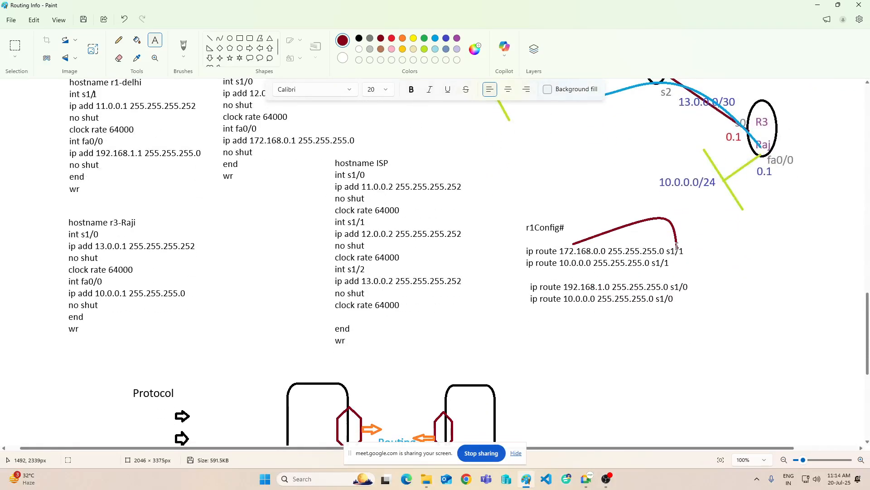
{"action": "left_click", "coordinate": [230, 38]}
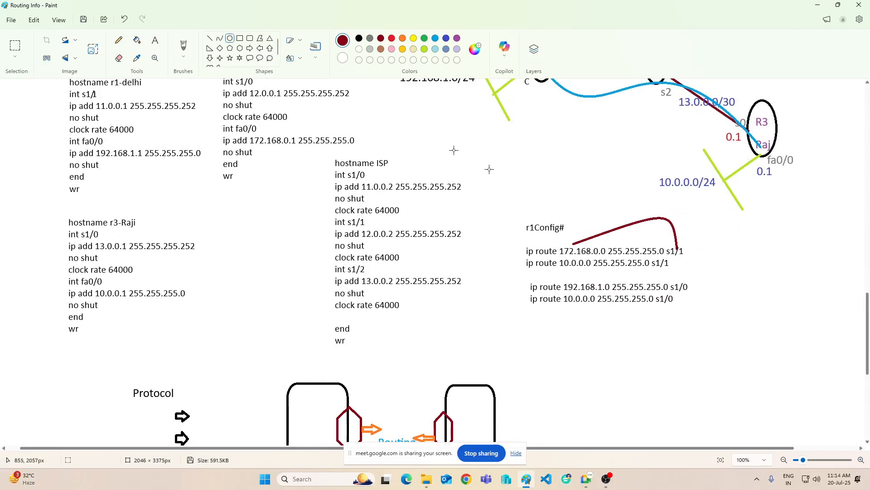
{"action": "left_click_drag", "start_coordinate": [717, 241], "coordinate": [777, 301]}
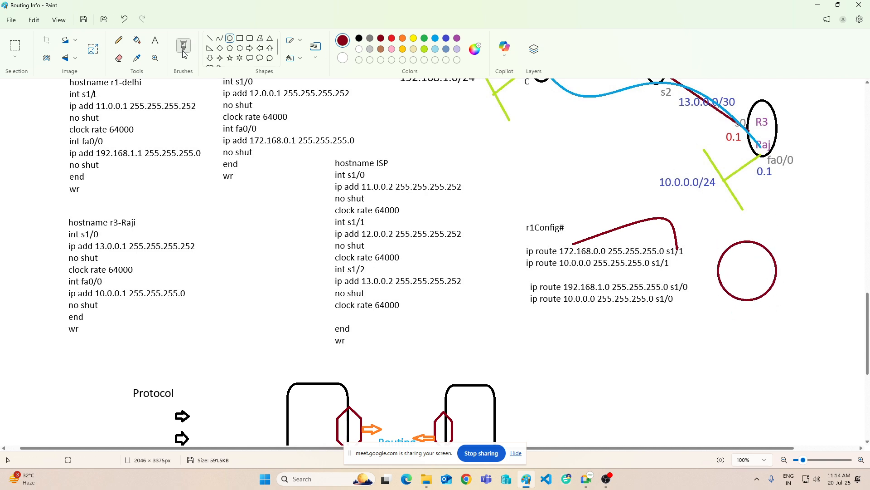
Step: Draw a red upward block arrow rising from the top of the dark red circle
{"action": "left_click", "coordinate": [270, 48]}
{"action": "left_click", "coordinate": [391, 38]}
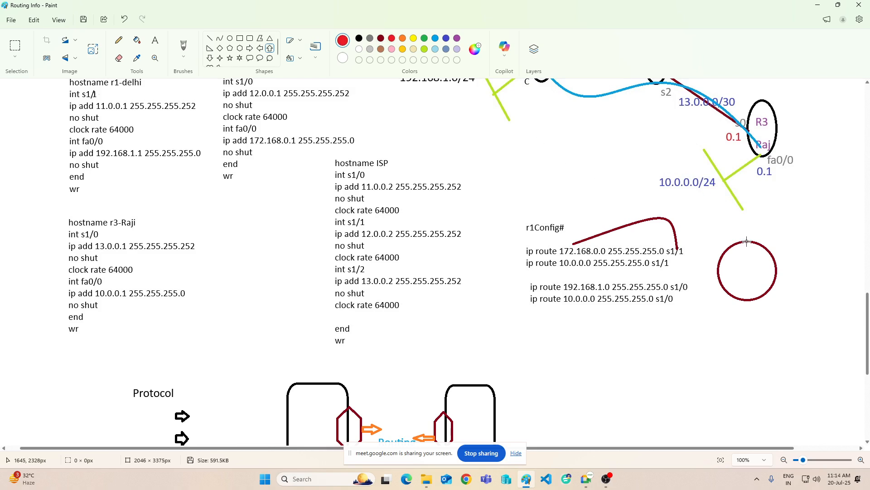
{"action": "left_click_drag", "start_coordinate": [747, 242], "coordinate": [766, 213]}
{"action": "left_click", "coordinate": [777, 281]}
Step: Add the red note "Not Require Destination Network information" beneath the Default Routing heading
{"action": "scroll", "coordinate": [807, 278], "scroll_direction": "down", "scroll_amount": 6}
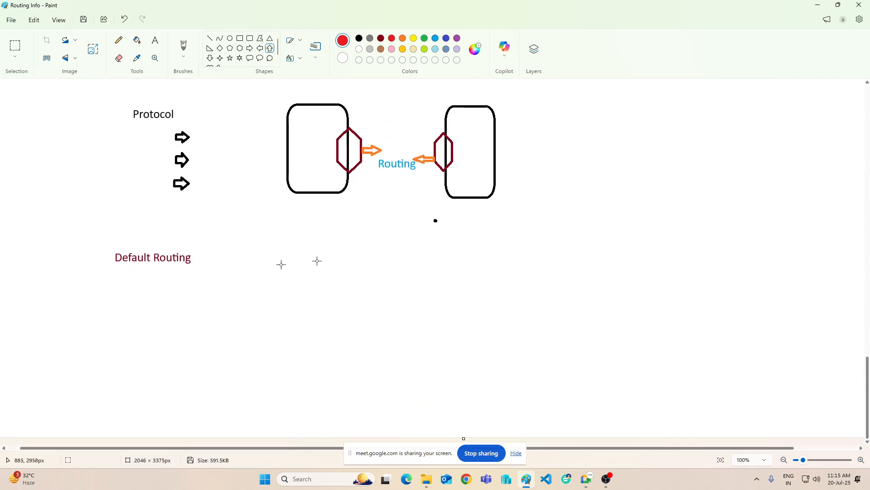
{"action": "left_click", "coordinate": [154, 41]}
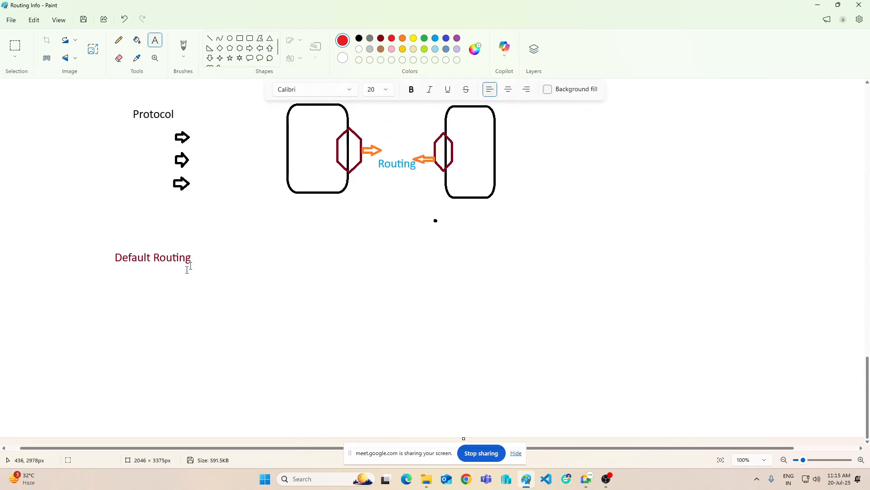
{"action": "left_click", "coordinate": [178, 275]}
{"action": "left_click_drag", "start_coordinate": [270, 291], "coordinate": [573, 318]}
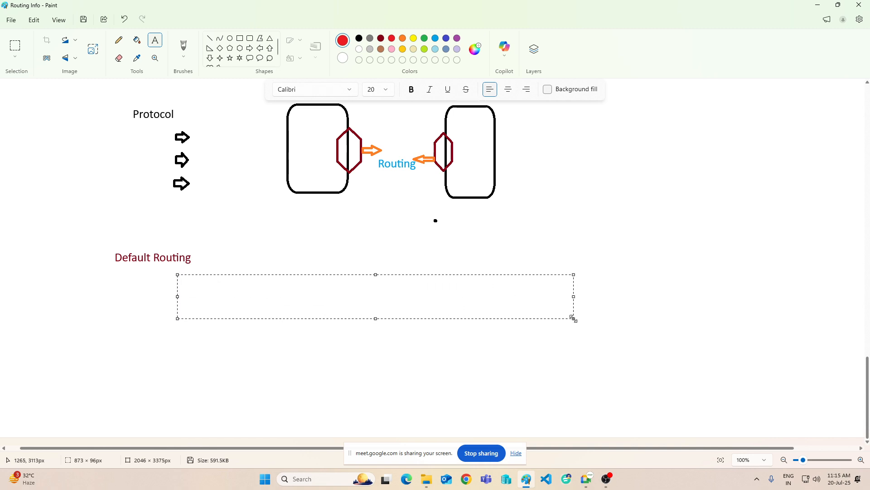
{"action": "type", "text": "Not Requir De"}
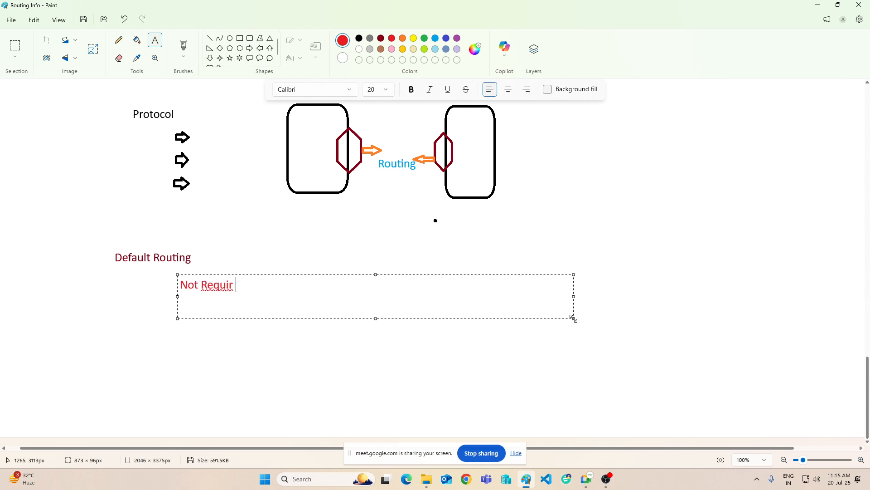
{"action": "key", "text": "BackSpace"}
{"action": "key", "text": "BackSpace"}
{"action": "key", "text": "BackSpace"}
{"action": "type", "text": "e Destination Ne"}
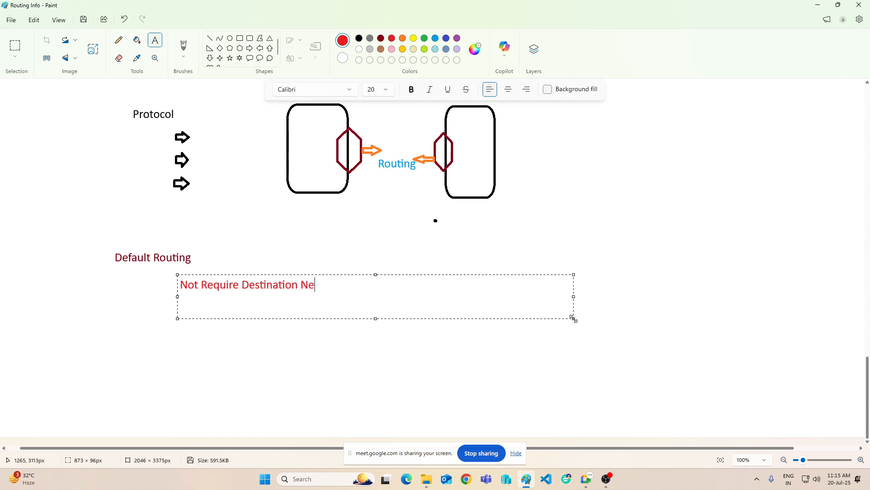
{"action": "type", "text": "twork information"}
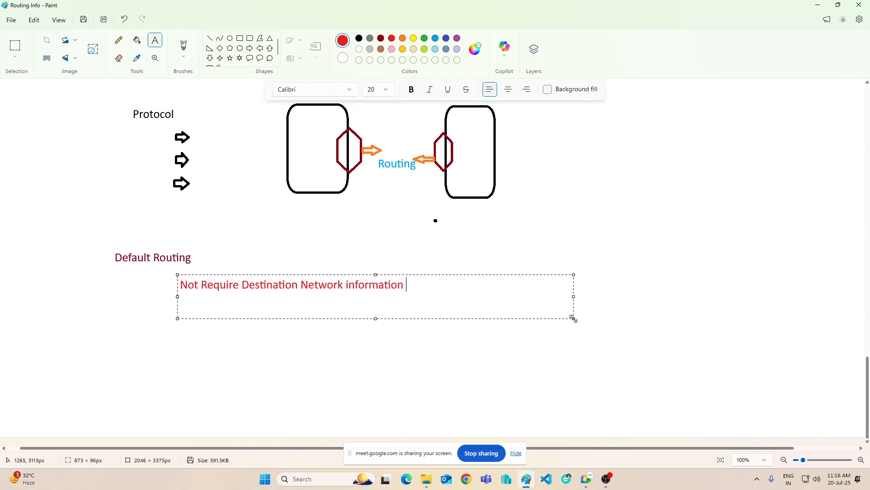
{"action": "left_click", "coordinate": [763, 202]}
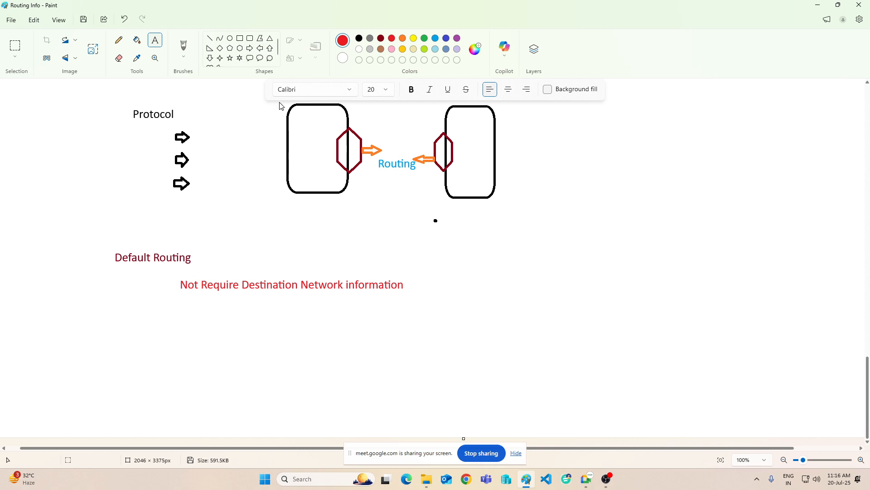
Step: Draw a flat ellipse about 210 × 87 px in the empty area beside the Routing diagram and colour its outline black
{"action": "scroll", "coordinate": [299, 127], "scroll_direction": "up", "scroll_amount": 5}
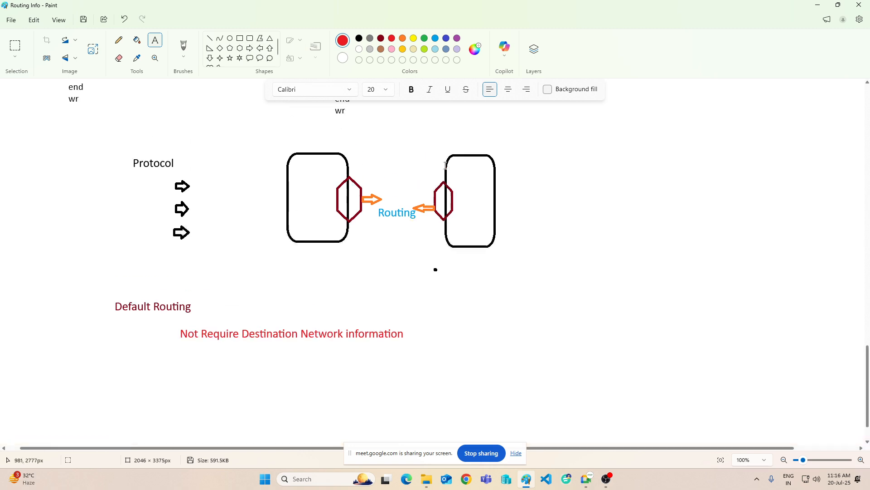
{"action": "left_click", "coordinate": [230, 38]}
{"action": "scroll", "coordinate": [568, 239], "scroll_direction": "down", "scroll_amount": 5}
{"action": "left_click_drag", "start_coordinate": [603, 212], "coordinate": [698, 252]}
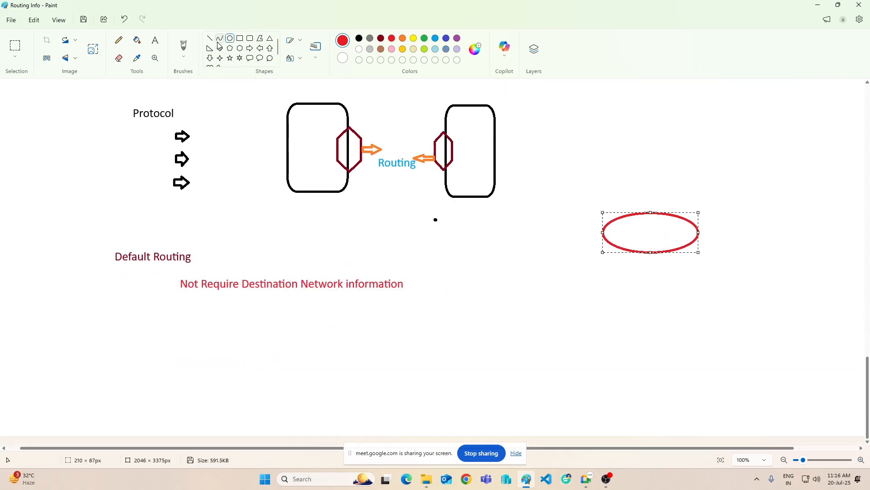
{"action": "left_click", "coordinate": [361, 38]}
Step: Draw a larger ellipse, about 311 × 213 px, overlapping the top of the black one and colour its outline green
{"action": "left_click_drag", "start_coordinate": [583, 142], "coordinate": [724, 239]}
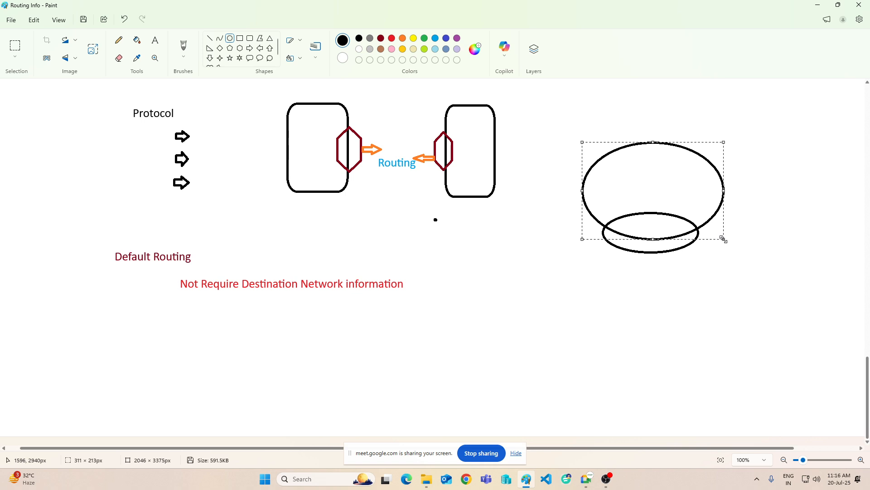
{"action": "left_click", "coordinate": [425, 38]}
{"action": "left_click", "coordinate": [522, 167]}
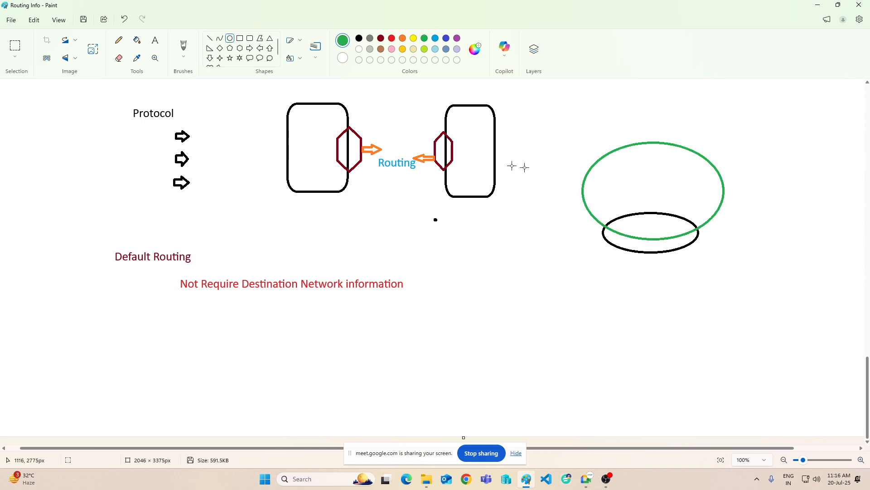
Step: Label the small black ellipse with the green text "Gateway"
{"action": "left_click", "coordinate": [158, 46]}
{"action": "left_click", "coordinate": [627, 222]}
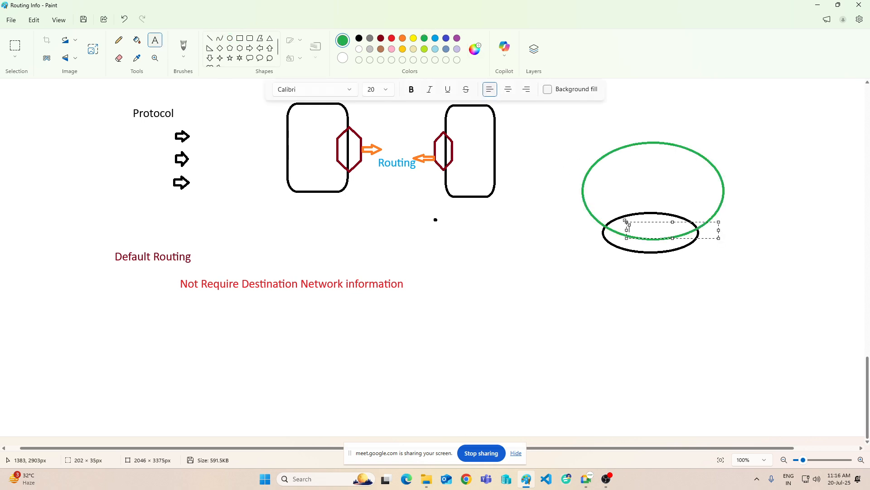
{"action": "type", "text": "Gateway"}
{"action": "left_click", "coordinate": [627, 320]}
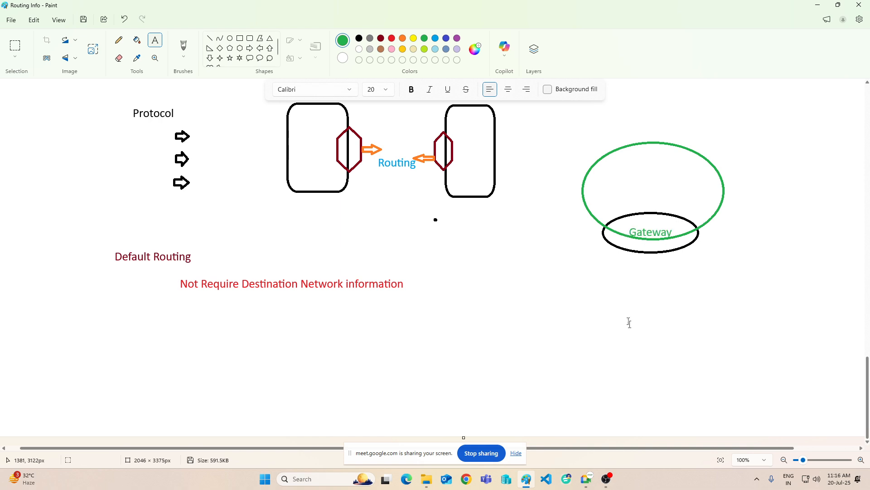
Step: Draw a rounded rectangular callout about 62 × 107 px beside the Default Routing note and colour its outline indigo blue
{"action": "left_click", "coordinate": [250, 60]}
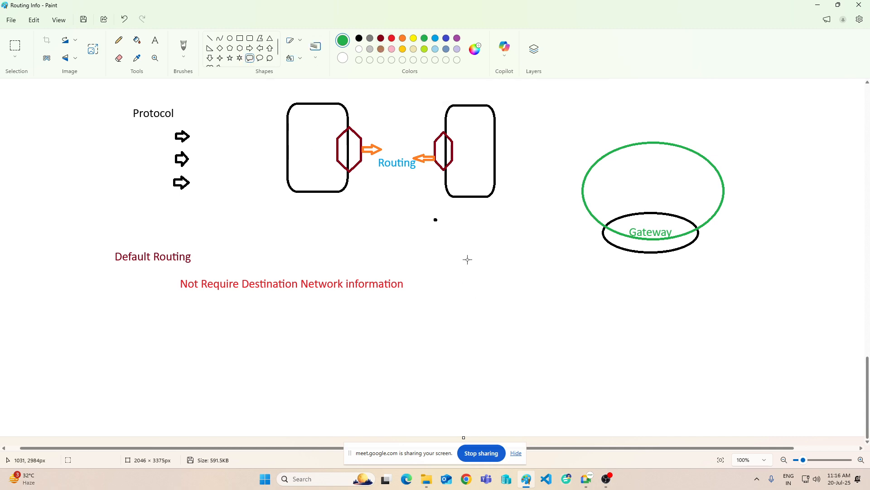
{"action": "left_click_drag", "start_coordinate": [468, 259], "coordinate": [497, 308]}
{"action": "left_click", "coordinate": [448, 40]}
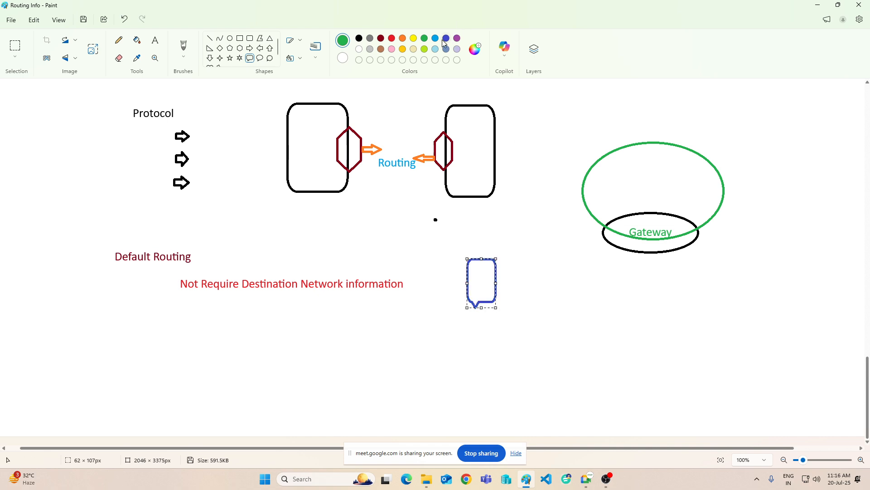
Step: Draw a yellow rounded rectangular callout about 63 × 112 px below the indigo one and a light turquoise one about 70 × 102 px beside it
{"action": "left_click_drag", "start_coordinate": [518, 307], "coordinate": [548, 358]}
{"action": "left_click", "coordinate": [413, 38]}
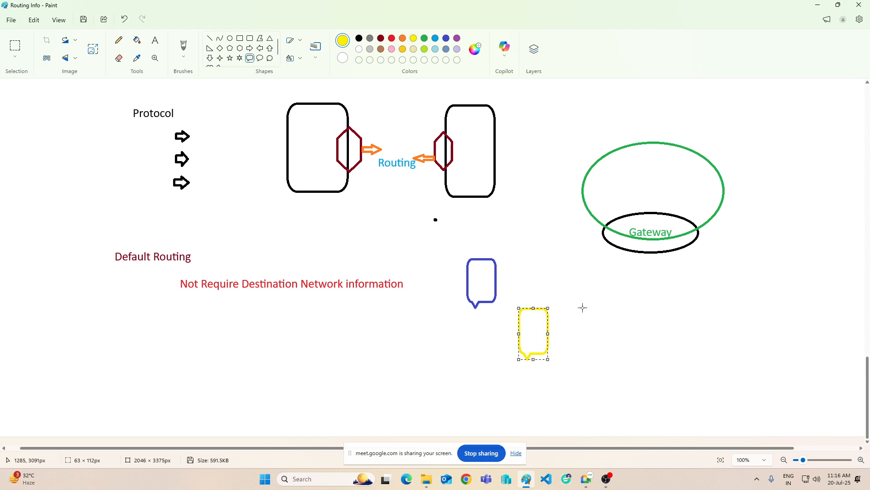
{"action": "left_click_drag", "start_coordinate": [583, 306], "coordinate": [616, 352]}
{"action": "left_click", "coordinate": [435, 50]}
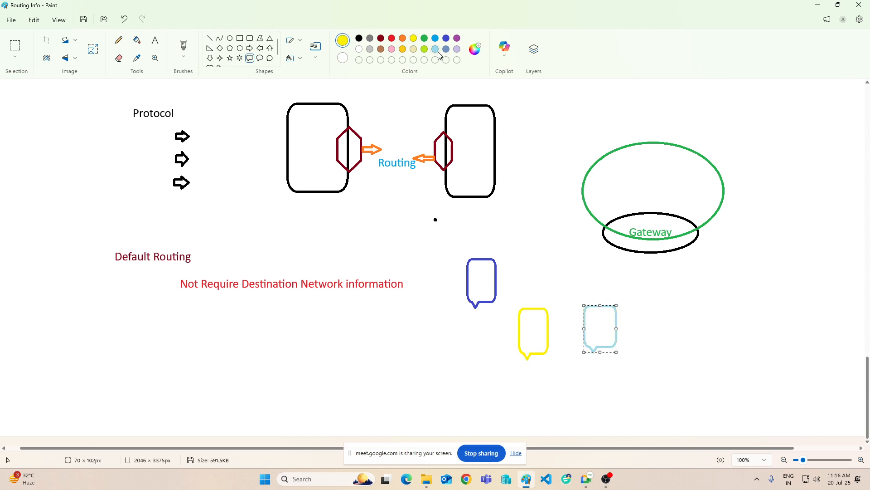
Step: Draw an orange rounded rectangular callout about 89 × 96 px beside the turquoise one and a gray one higher up beyond it
{"action": "left_click_drag", "start_coordinate": [671, 307], "coordinate": [712, 351]}
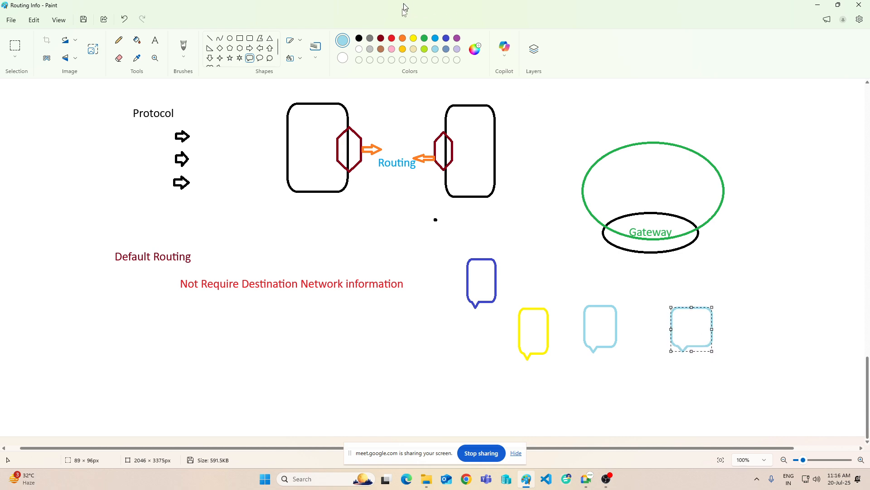
{"action": "left_click", "coordinate": [403, 38]}
{"action": "left_click", "coordinate": [705, 286]}
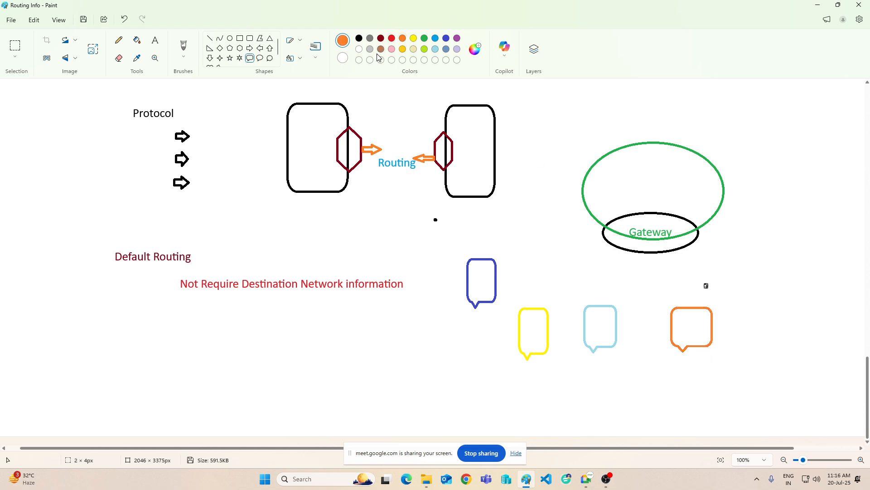
{"action": "left_click", "coordinate": [371, 40]}
{"action": "left_click_drag", "start_coordinate": [772, 261], "coordinate": [810, 310]}
{"action": "left_click", "coordinate": [813, 355]}
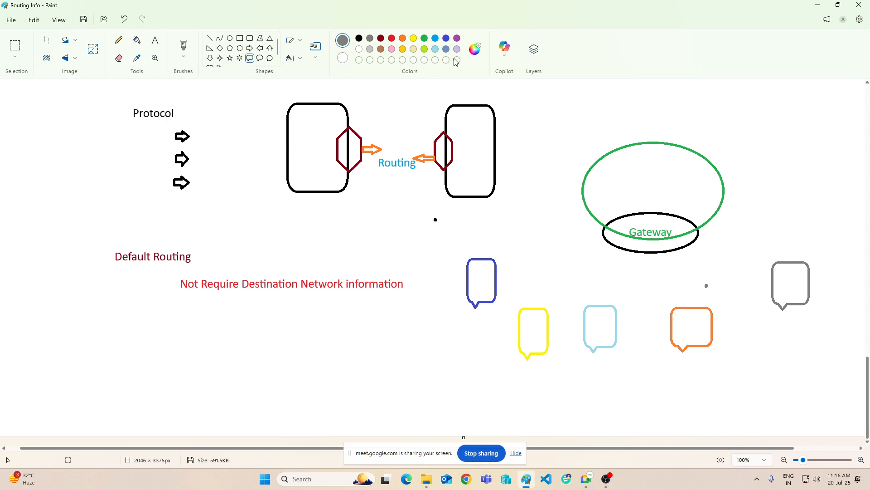
Step: Draw a cloud callout about 111 × 70 px just below the Gateway ellipse and colour its outline light turquoise
{"action": "left_click", "coordinate": [271, 58]}
{"action": "left_click_drag", "start_coordinate": [600, 265], "coordinate": [650, 297]}
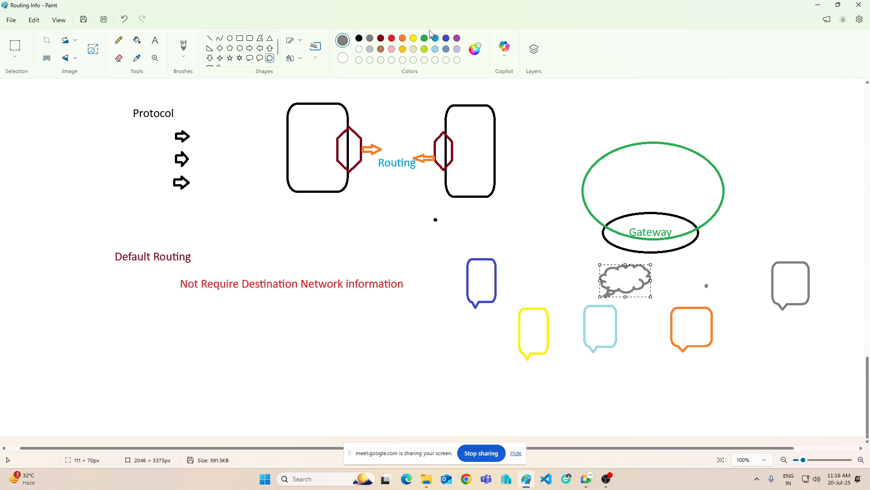
{"action": "left_click", "coordinate": [435, 49]}
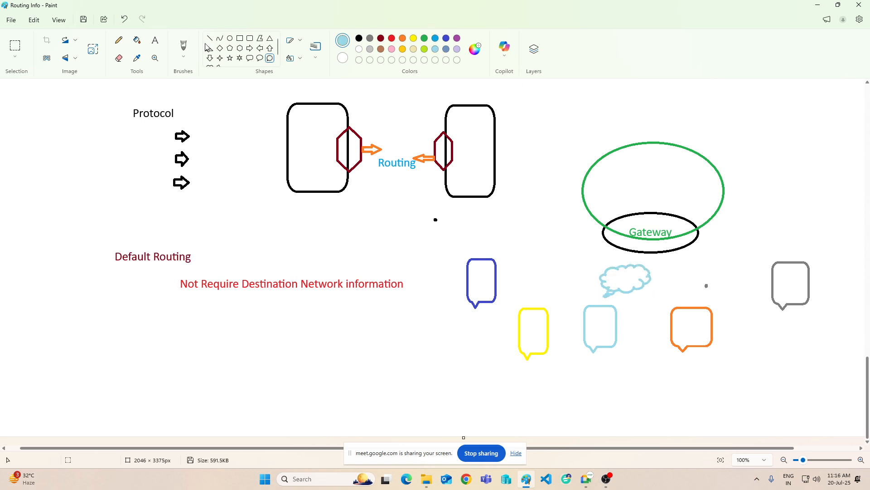
Step: Label the cloud with the text "ISP" in red
{"action": "left_click", "coordinate": [155, 40]}
{"action": "left_click", "coordinate": [612, 274]}
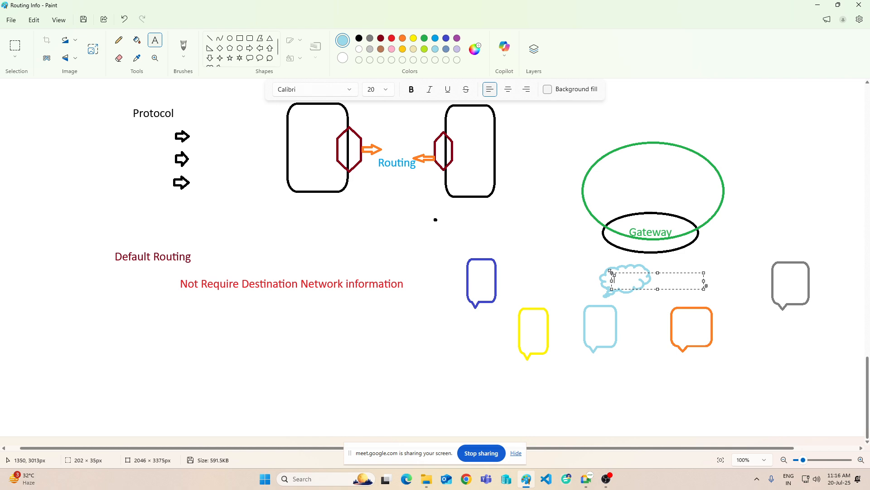
{"action": "type", "text": "ISP"}
{"action": "key", "text": "ctrl+a"}
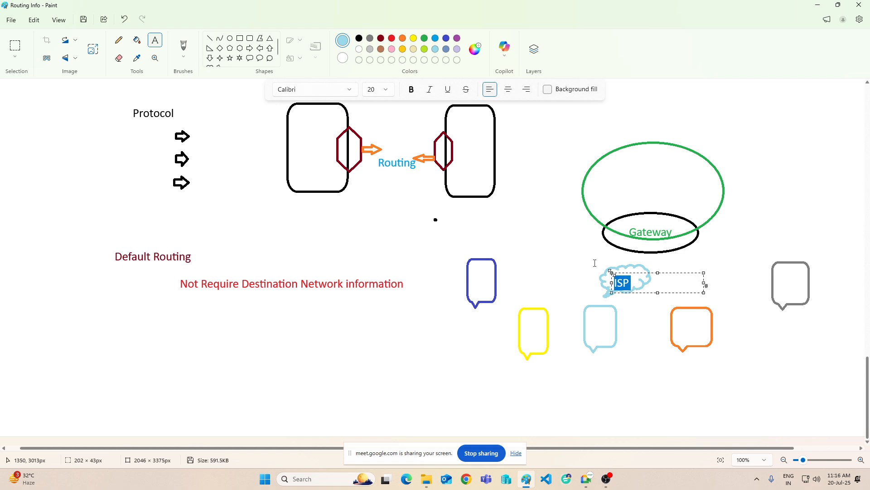
{"action": "left_click", "coordinate": [392, 38]}
{"action": "key", "text": "Escape"}
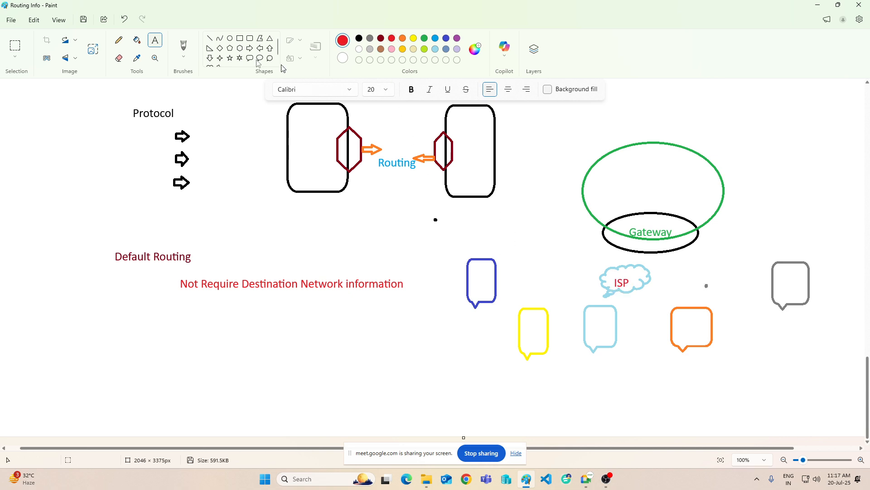
Step: Connect each of the five rectangular callouts to the ISP cloud with a red straight line
{"action": "left_click", "coordinate": [209, 38]}
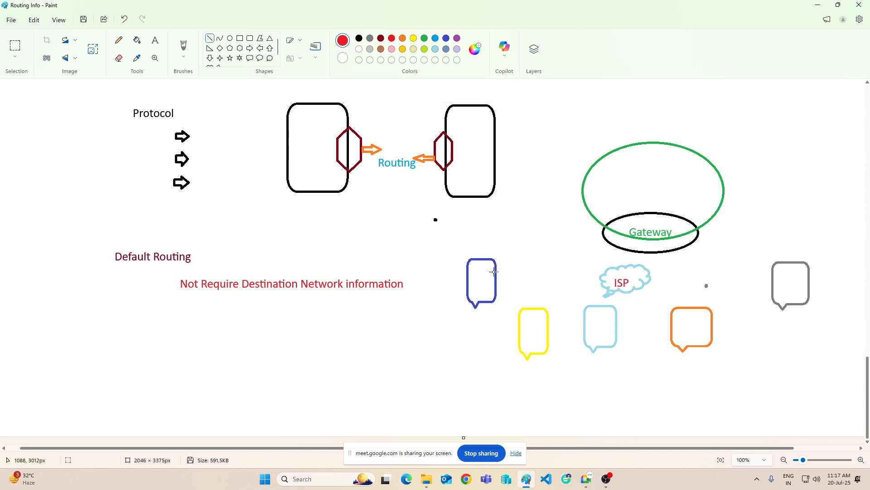
{"action": "left_click_drag", "start_coordinate": [496, 269], "coordinate": [603, 279]}
{"action": "mouse_move", "coordinate": [548, 313]}
{"action": "left_mouse_down"}
{"action": "mouse_move", "coordinate": [599, 277]}
{"action": "mouse_move", "coordinate": [616, 309]}
{"action": "left_mouse_up"}
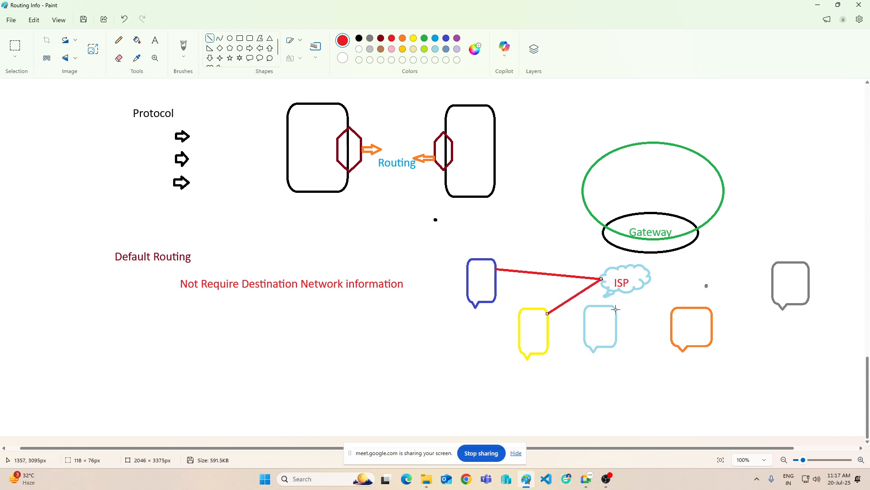
{"action": "left_click_drag", "start_coordinate": [678, 309], "coordinate": [614, 292]}
{"action": "left_click_drag", "start_coordinate": [776, 260], "coordinate": [646, 281]}
Step: Label the indigo callout "gmail" and the yellow callout "yahoo" in black text
{"action": "left_click", "coordinate": [155, 41]}
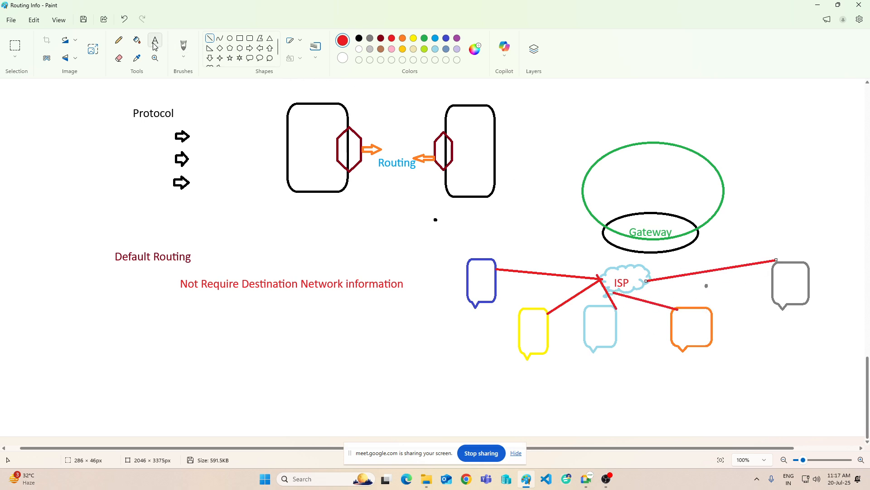
{"action": "left_click", "coordinate": [381, 38]}
{"action": "left_click", "coordinate": [359, 39]}
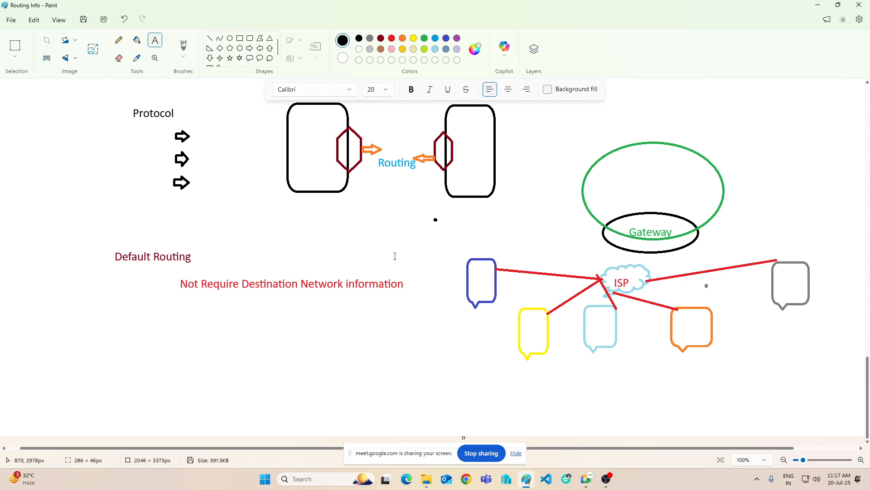
{"action": "left_click", "coordinate": [420, 273]}
{"action": "type", "text": "gma"}
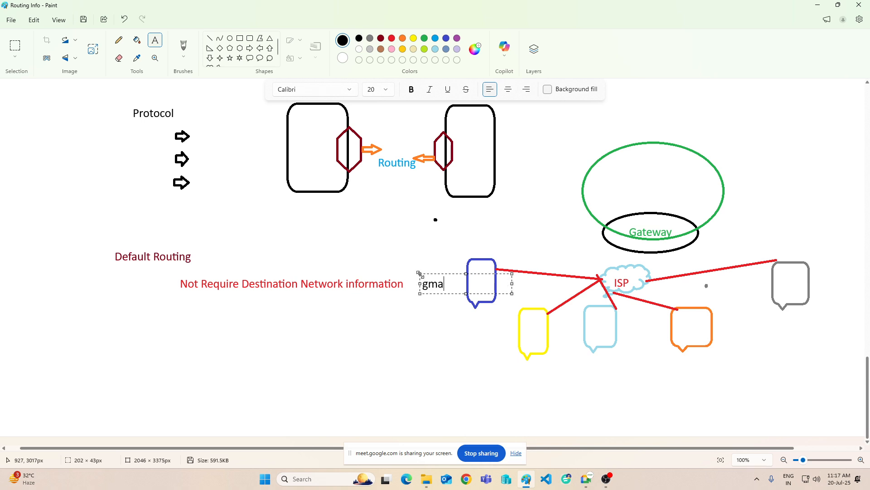
{"action": "type", "text": "il"}
{"action": "left_click", "coordinate": [515, 364]}
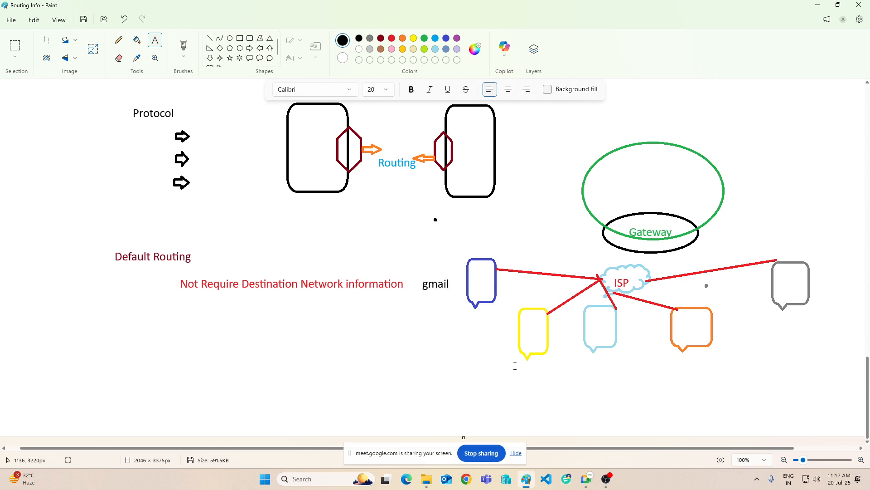
{"action": "left_click", "coordinate": [514, 366]}
{"action": "type", "text": "yahoo"}
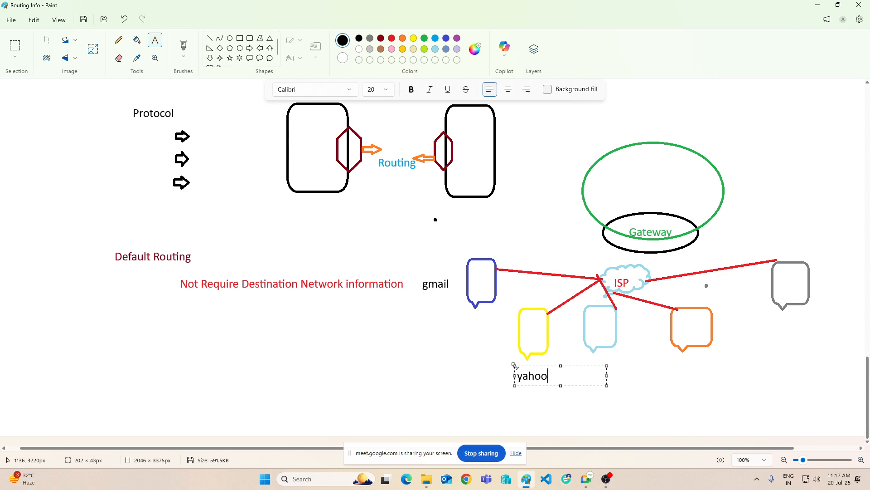
{"action": "left_click", "coordinate": [597, 356]}
Step: Label the light turquoise callout with the black text "facebook"
{"action": "left_click", "coordinate": [600, 359]}
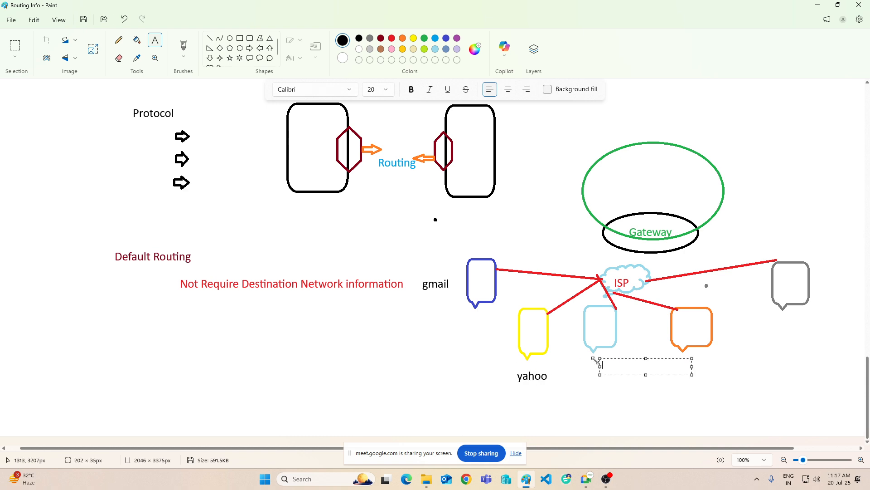
{"action": "type", "text": "facebbok"}
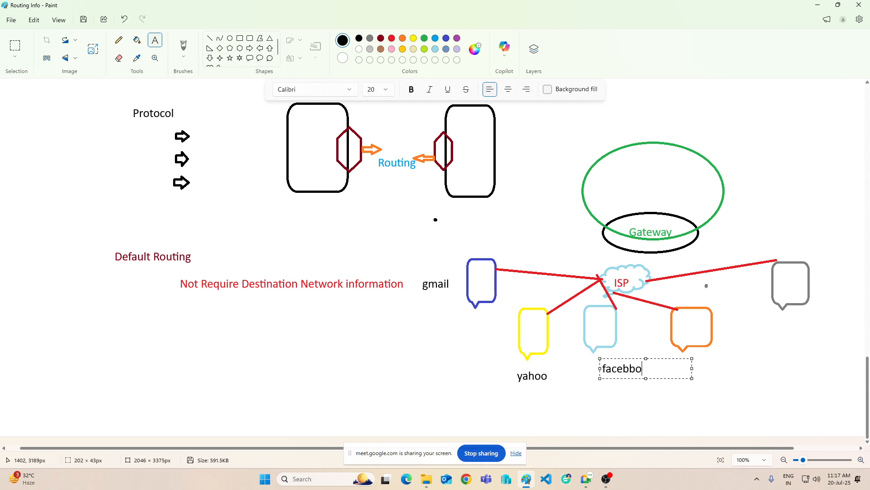
{"action": "key", "text": "BackSpace"}
{"action": "key", "text": "BackSpace"}
{"action": "key", "text": "BackSpace"}
{"action": "type", "text": "book"}
{"action": "left_click", "coordinate": [765, 341]}
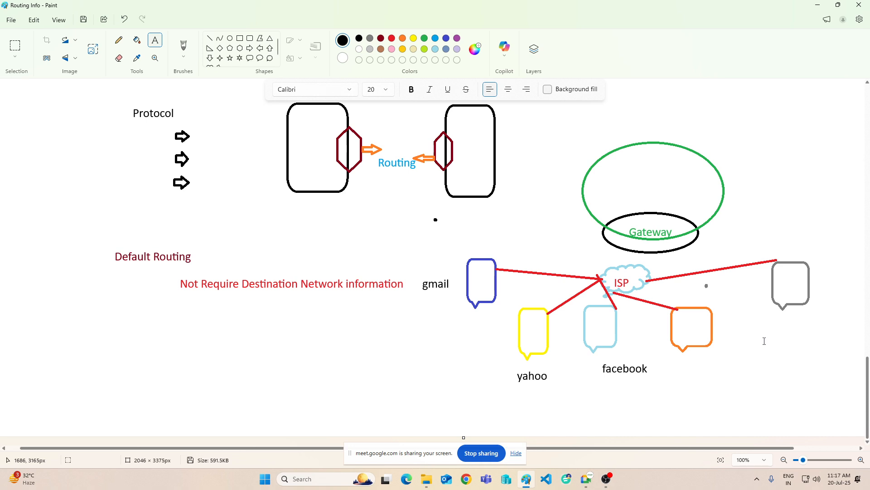
Step: Label the orange callout with the black text "youtub"
{"action": "left_click", "coordinate": [698, 353]}
{"action": "type", "text": "ypuyube"}
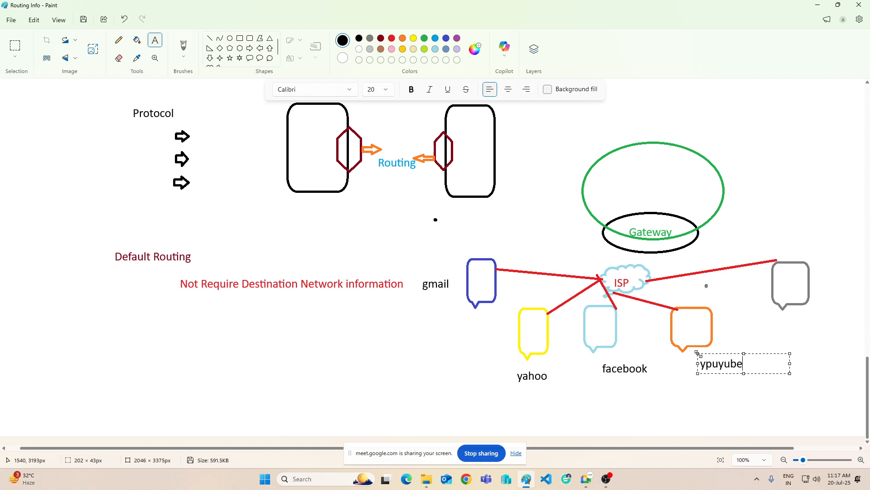
{"action": "key", "text": "BackSpace"}
{"action": "key", "text": "BackSpace"}
{"action": "key", "text": "BackSpace"}
{"action": "key", "text": "BackSpace"}
{"action": "key", "text": "BackSpace"}
{"action": "key", "text": "BackSpace"}
{"action": "type", "text": "outubr"}
{"action": "key", "text": "BackSpace"}
{"action": "left_click", "coordinate": [789, 316]}
Step: Label the gray callout with the black text "others"
{"action": "left_click", "coordinate": [789, 315]}
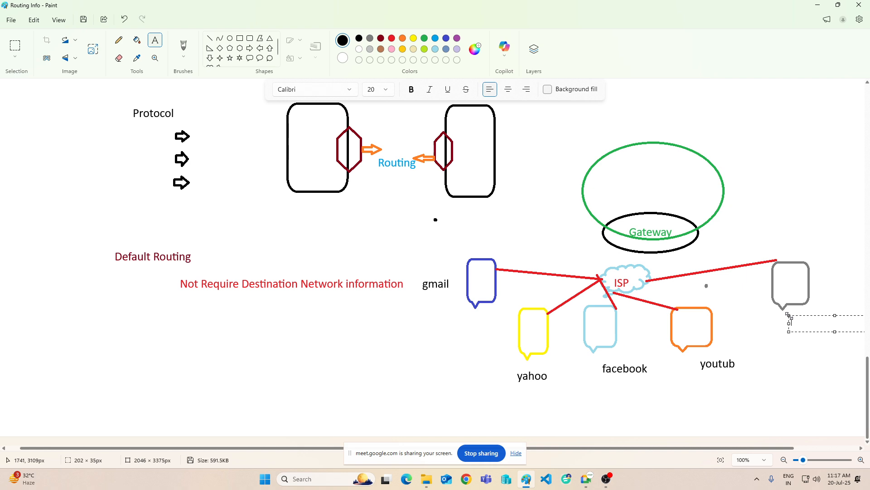
{"action": "type", "text": "others"}
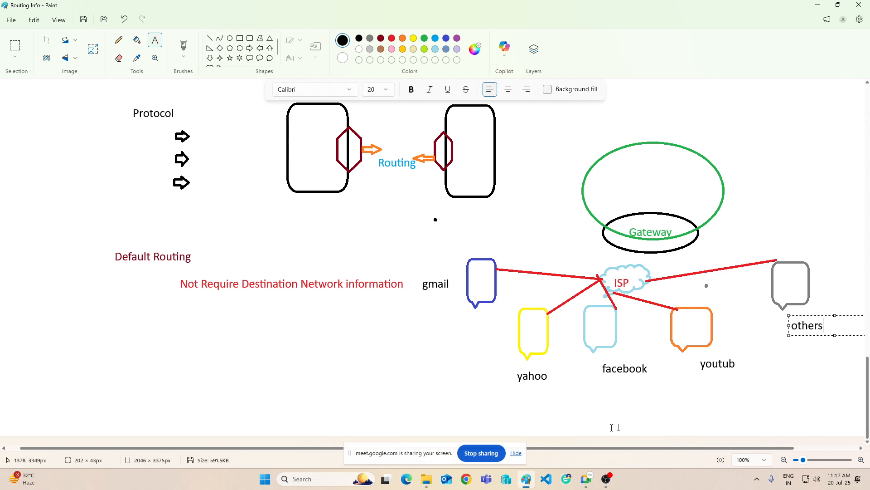
{"action": "left_click", "coordinate": [563, 241]}
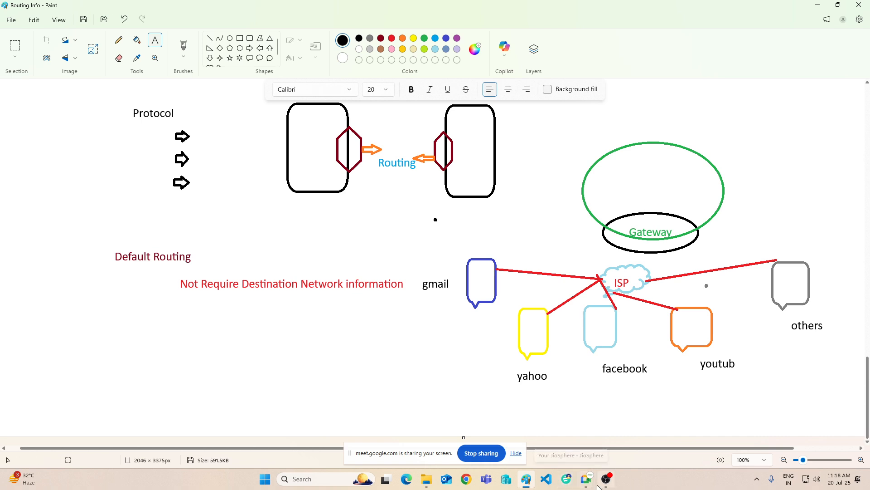
{"action": "mouse_move", "coordinate": [604, 485]}
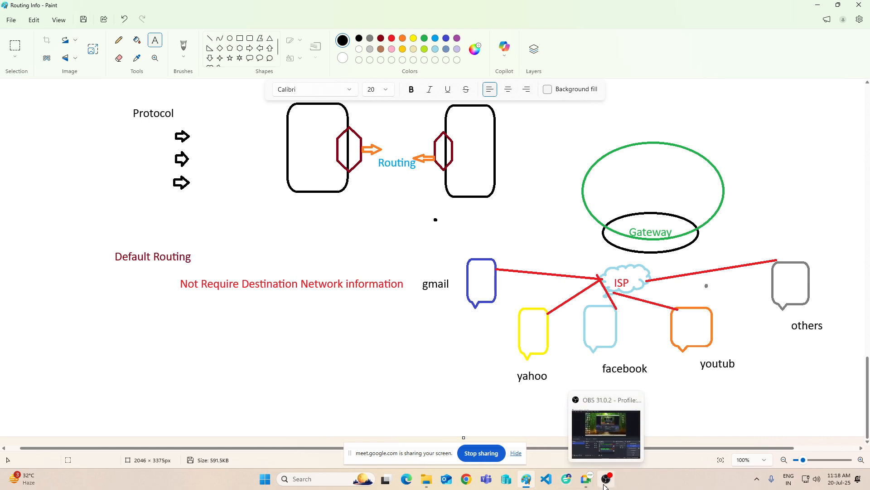
{"action": "left_click", "coordinate": [567, 485]}
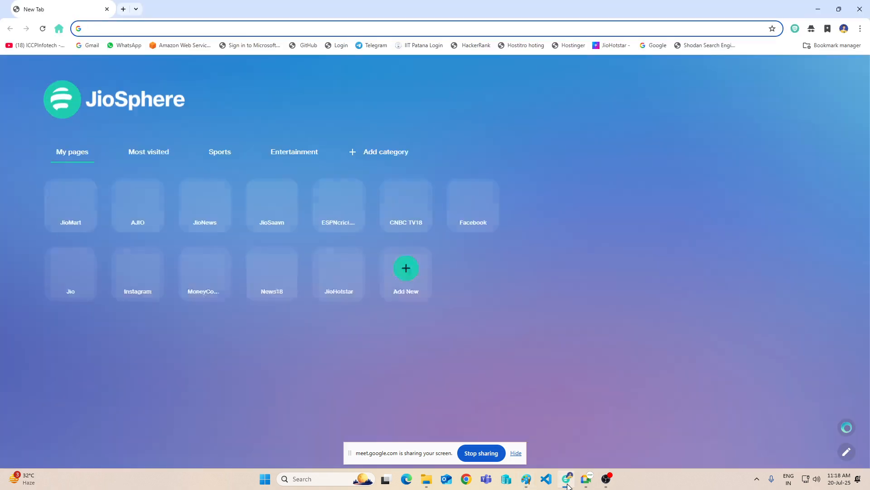
{"action": "left_click", "coordinate": [568, 485]}
Step: Switch to the Google Meet window, admit the waiting participant and minimize the meeting window
{"action": "mouse_move", "coordinate": [585, 483]}
{"action": "left_click", "coordinate": [556, 433]}
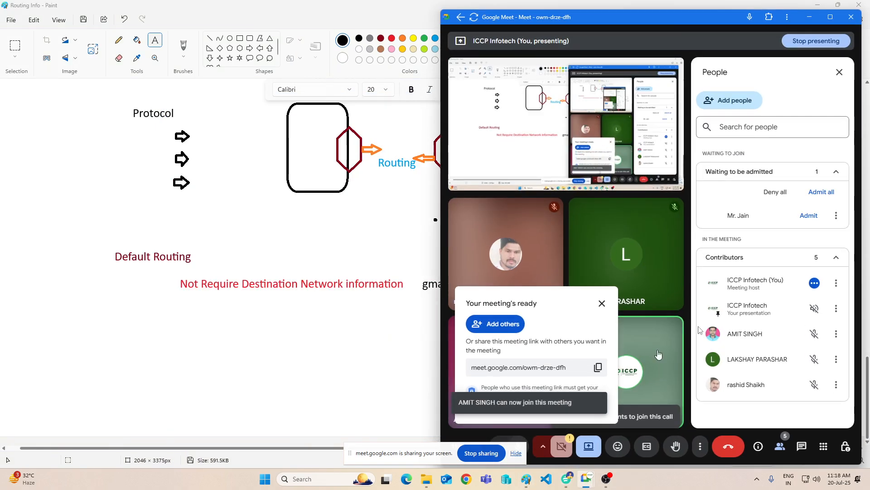
{"action": "left_click", "coordinate": [810, 216]}
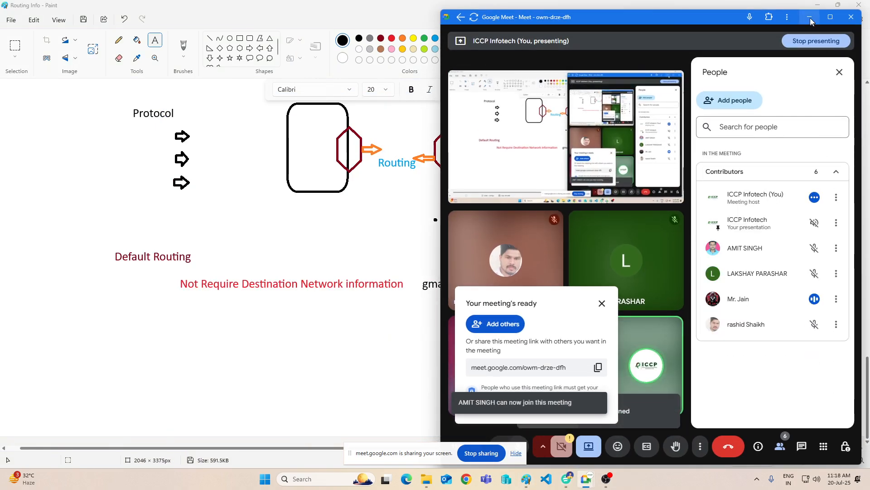
{"action": "left_click", "coordinate": [809, 18]}
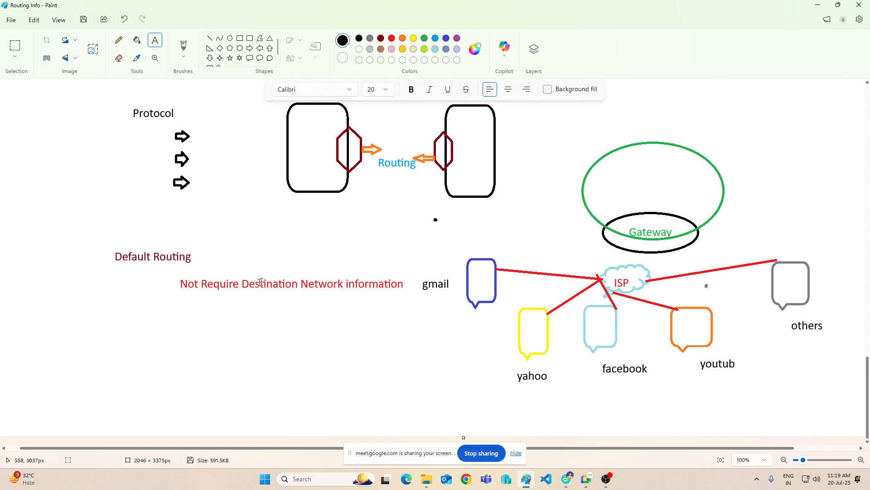
Step: Open the "static routing lab" file from the desktop folder "ccna" in Cisco Packet Tracer and maximize its window
{"action": "left_click", "coordinate": [376, 312]}
{"action": "left_click", "coordinate": [818, 5]}
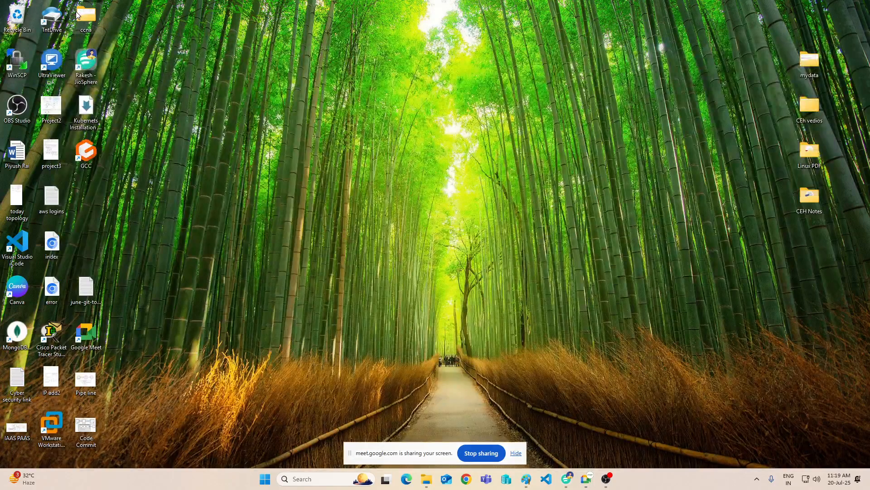
{"action": "double_click", "coordinate": [80, 14]}
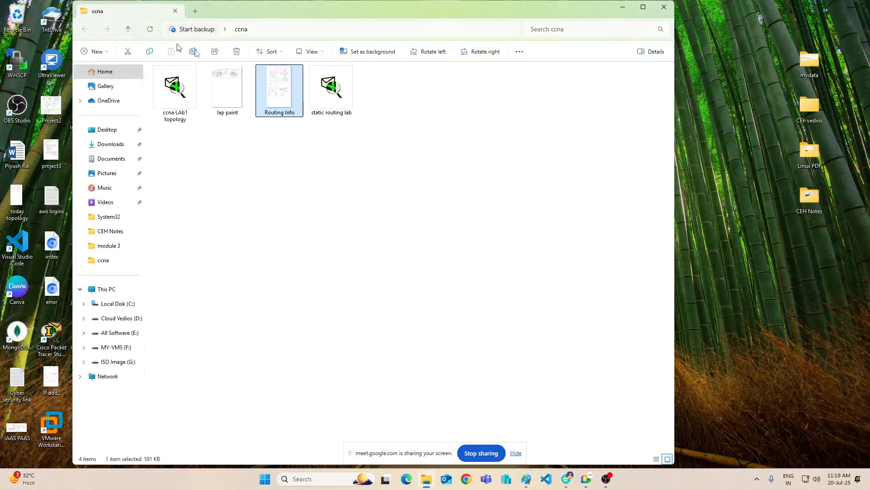
{"action": "left_click", "coordinate": [334, 85]}
{"action": "double_click", "coordinate": [333, 85]}
{"action": "left_click", "coordinate": [623, 7]}
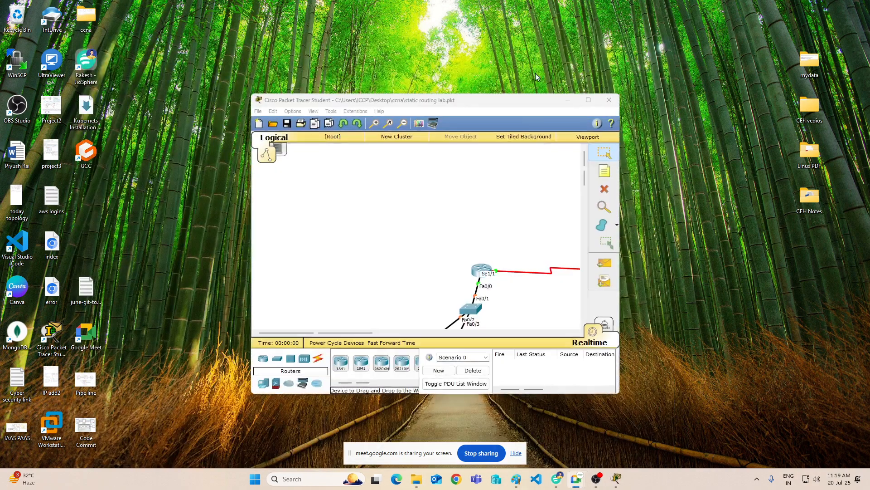
{"action": "left_click", "coordinate": [588, 102]}
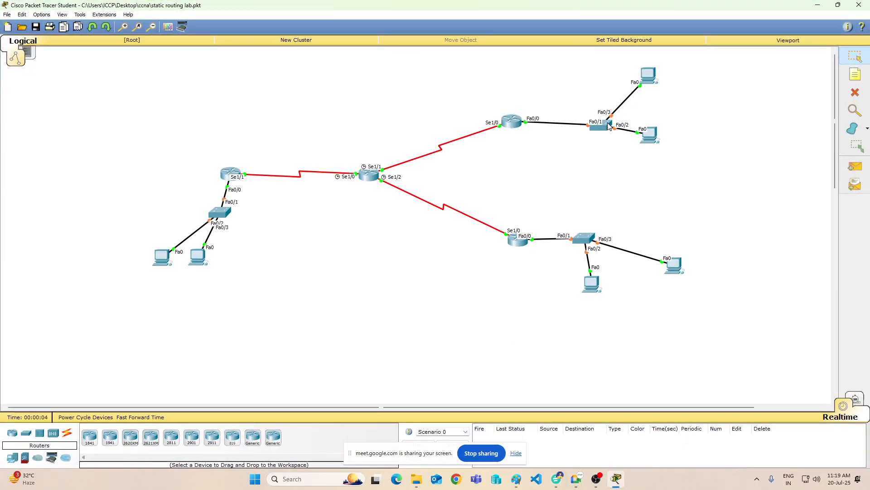
Step: Rearrange the topology by moving the upper network's switch and top PC, and spreading one PC in each of the other two networks
{"action": "left_click_drag", "start_coordinate": [606, 125], "coordinate": [586, 126]}
{"action": "left_click_drag", "start_coordinate": [651, 78], "coordinate": [648, 104]}
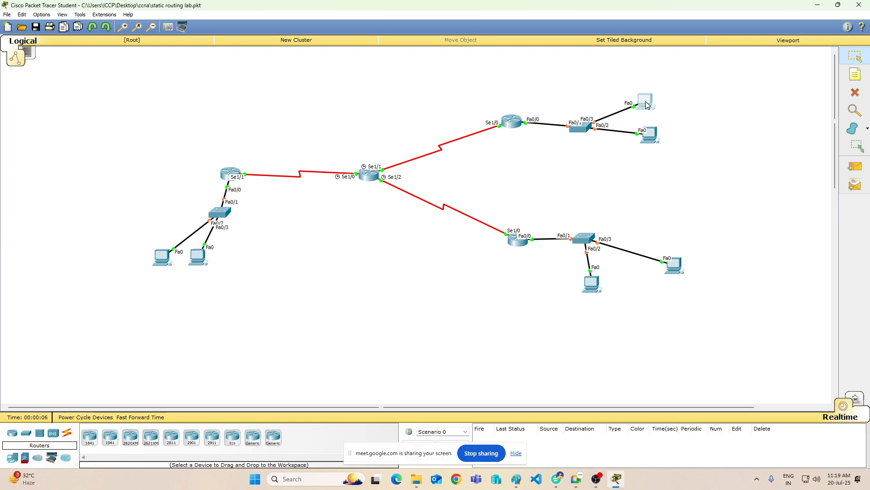
{"action": "left_click_drag", "start_coordinate": [597, 278], "coordinate": [654, 278]}
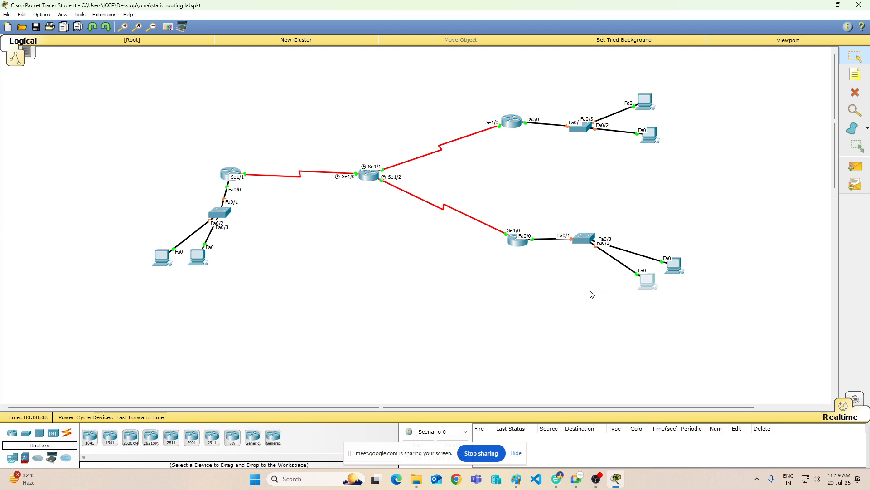
{"action": "left_click_drag", "start_coordinate": [206, 259], "coordinate": [245, 260]}
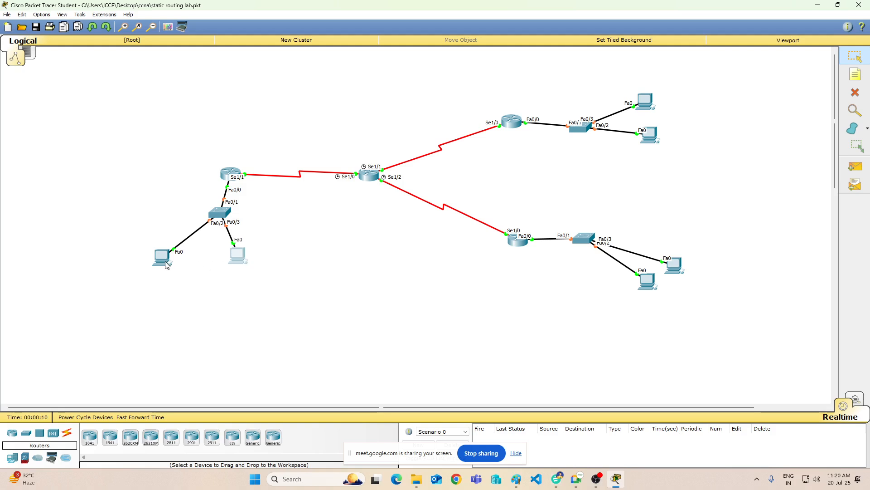
Step: Move the left network's outer PC closer to its switch and draw unfilled black-outlined rectangles around each of the three branch networks
{"action": "left_click_drag", "start_coordinate": [166, 263], "coordinate": [198, 261]}
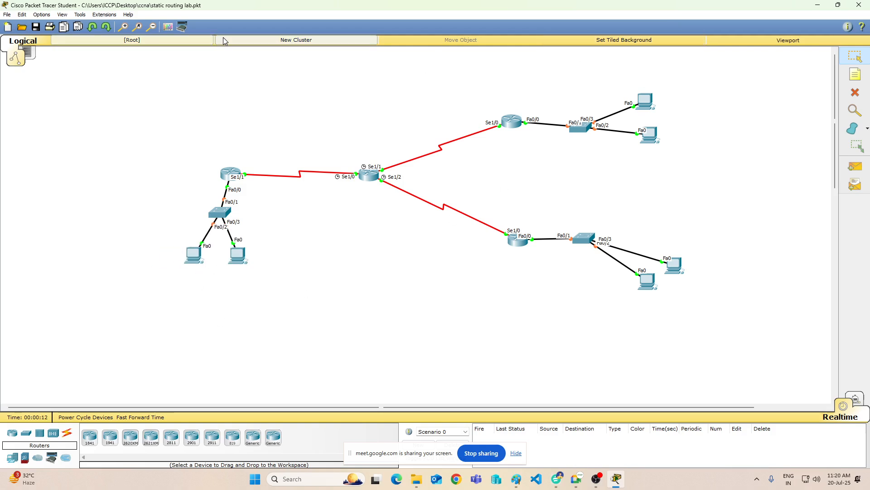
{"action": "left_click", "coordinate": [168, 28]}
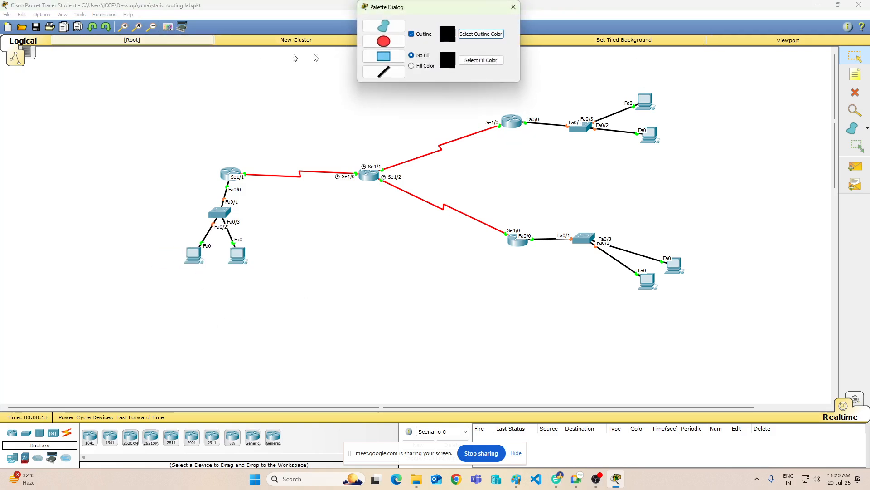
{"action": "left_click", "coordinate": [383, 56]}
{"action": "mouse_move", "coordinate": [169, 137]}
{"action": "left_mouse_down"}
{"action": "mouse_move", "coordinate": [249, 326]}
{"action": "mouse_move", "coordinate": [268, 310]}
{"action": "left_mouse_up"}
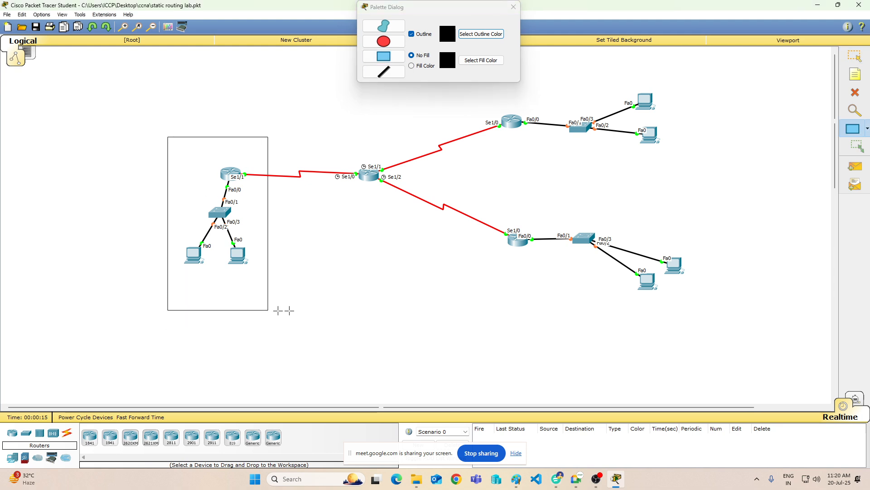
{"action": "mouse_move", "coordinate": [491, 201]}
{"action": "left_mouse_down"}
{"action": "mouse_move", "coordinate": [521, 299]}
{"action": "mouse_move", "coordinate": [708, 313]}
{"action": "left_mouse_up"}
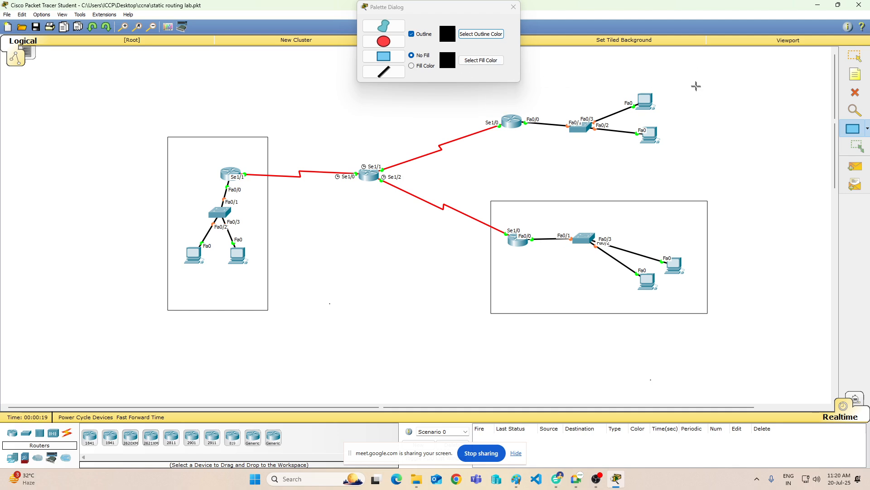
{"action": "mouse_move", "coordinate": [694, 82]}
{"action": "left_mouse_down"}
{"action": "mouse_move", "coordinate": [632, 159]}
{"action": "mouse_move", "coordinate": [490, 160]}
{"action": "left_mouse_up"}
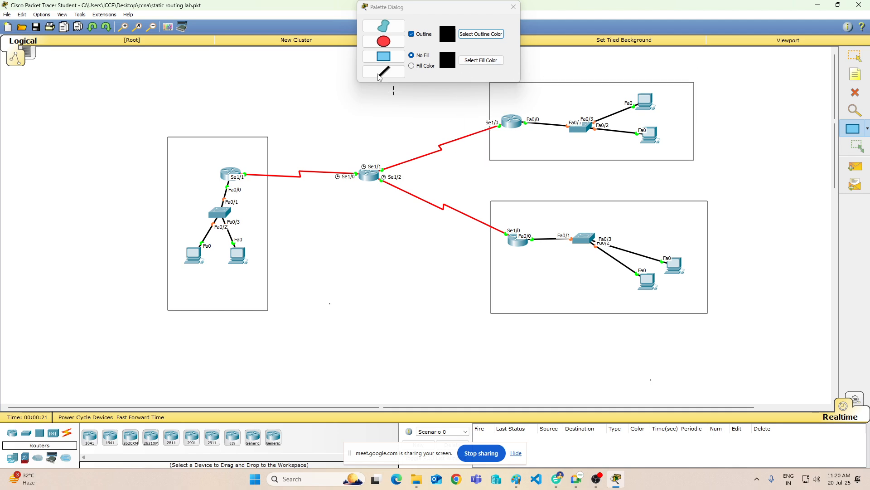
Step: Draw an unfilled ellipse around the central router, close the drawing palette and return to selection mode
{"action": "left_click", "coordinate": [383, 42]}
{"action": "mouse_move", "coordinate": [339, 156]}
{"action": "left_mouse_down"}
{"action": "mouse_move", "coordinate": [334, 134]}
{"action": "mouse_move", "coordinate": [408, 229]}
{"action": "left_mouse_up"}
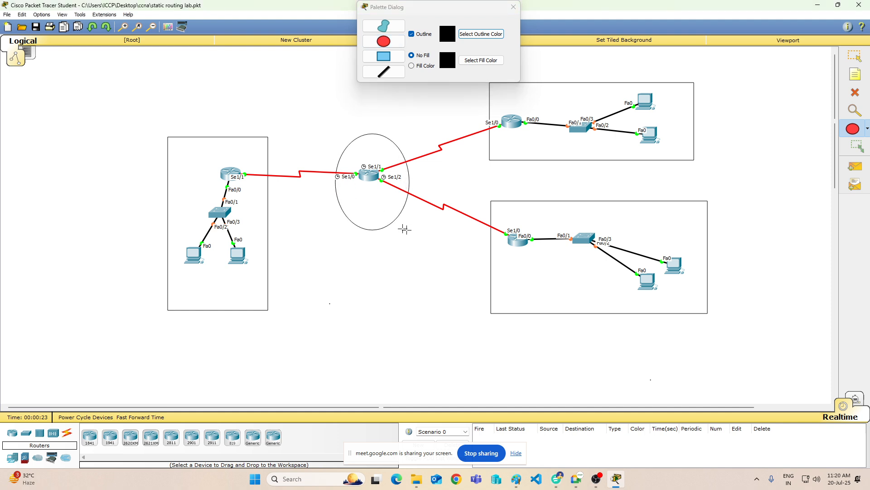
{"action": "left_click", "coordinate": [514, 6]}
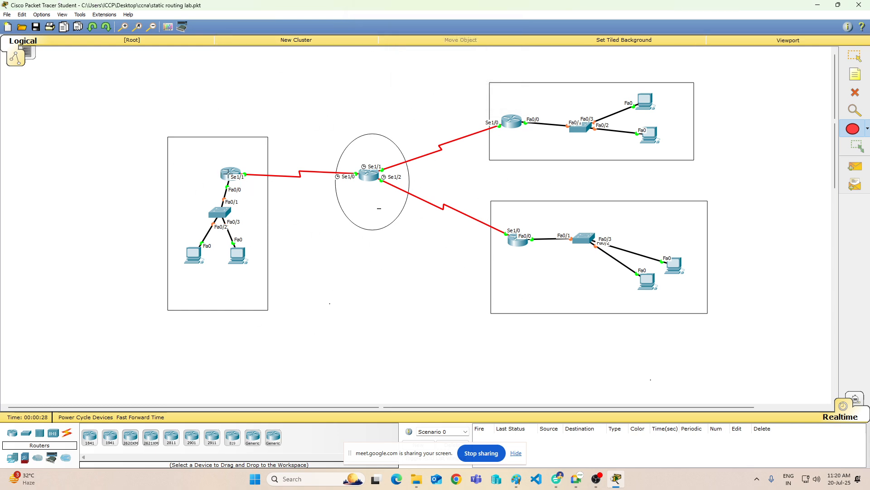
{"action": "left_click", "coordinate": [855, 56]}
Step: Open the command line of the left network's router (Router0) and enter privileged mode with "en"
{"action": "left_click", "coordinate": [230, 173]}
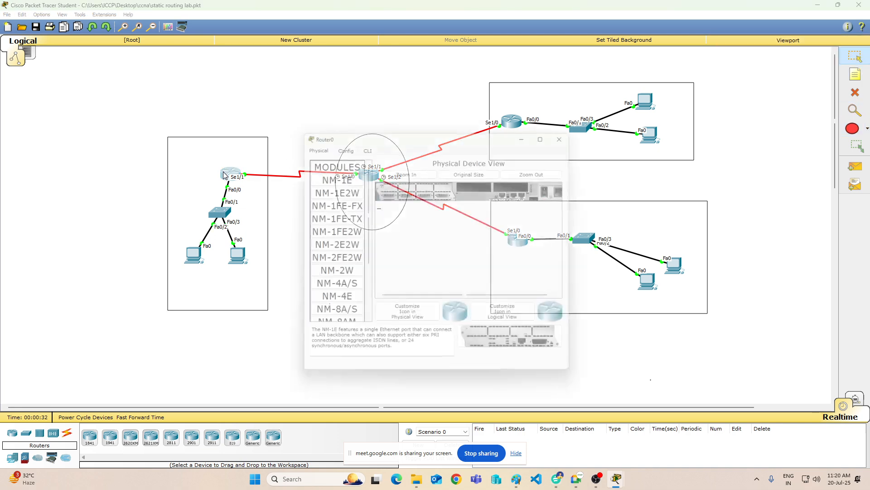
{"action": "left_click", "coordinate": [364, 143]}
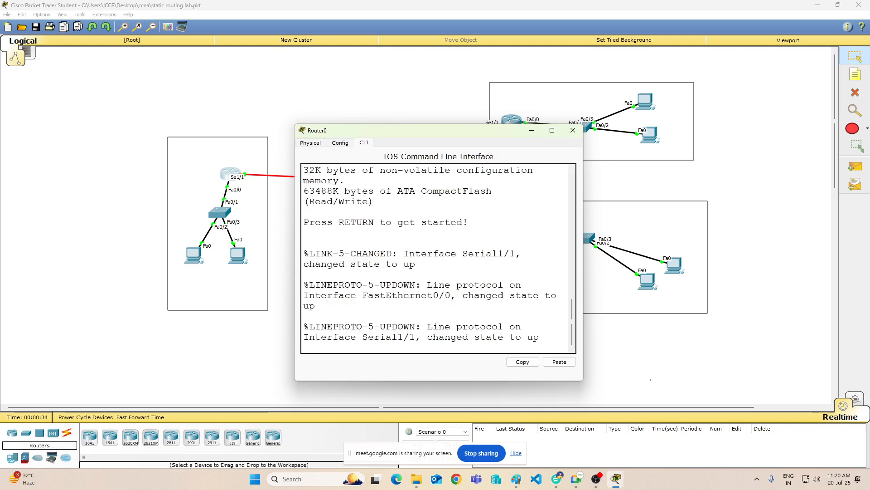
{"action": "key", "text": "Return"}
{"action": "key", "text": "Return"}
{"action": "key", "text": "Return"}
{"action": "key", "text": "Return"}
{"action": "key", "text": "Return"}
{"action": "key", "text": "Return"}
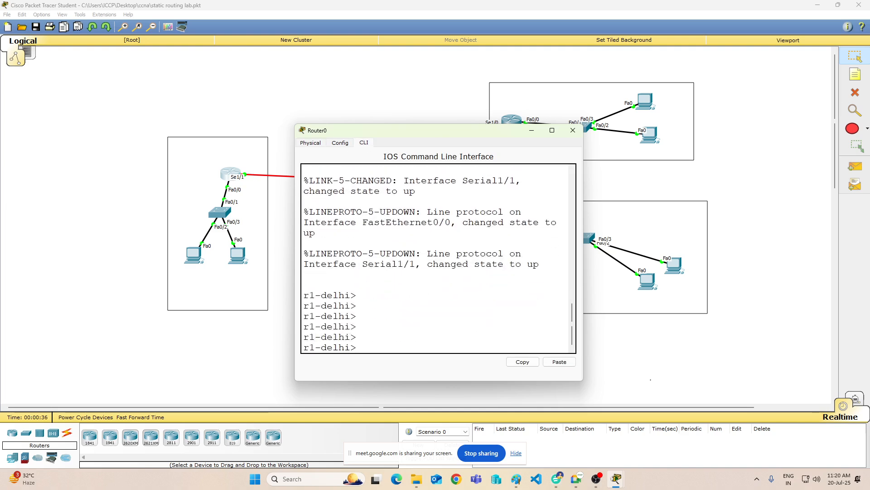
{"action": "type", "text": "en"}
{"action": "key", "text": "Return"}
{"action": "key", "text": "Return"}
{"action": "key", "text": "Return"}
{"action": "key", "text": "Return"}
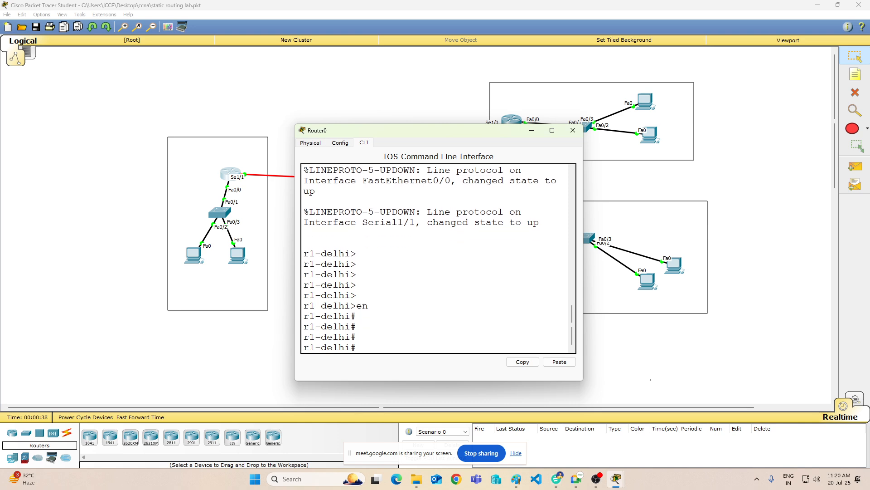
Step: Display Router0's routing table with "sh ip route", widen its window and highlight the 172.168.0.0 and 192.168.1.0 entries
{"action": "type", "text": "sh ip route"}
{"action": "key", "text": "Return"}
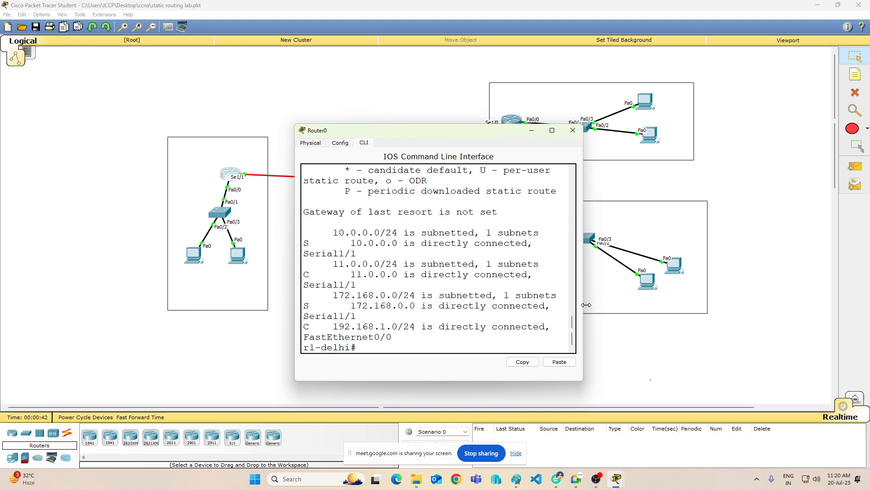
{"action": "left_click_drag", "start_coordinate": [588, 305], "coordinate": [748, 305]}
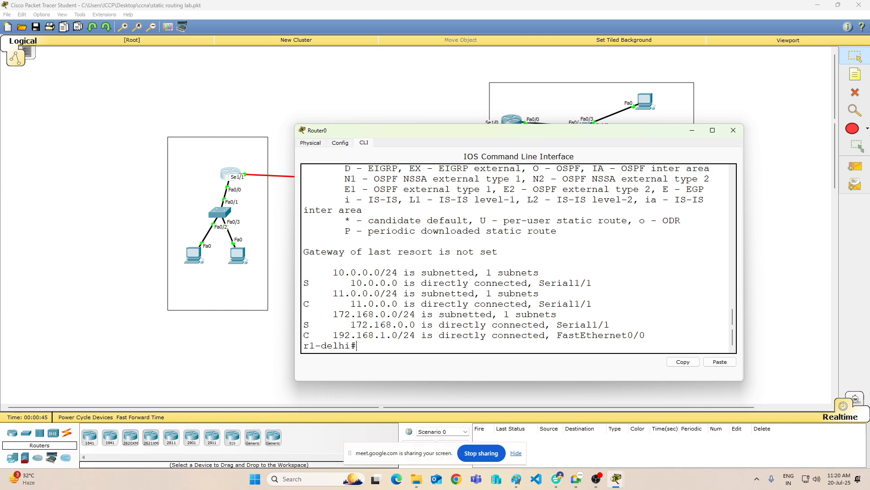
{"action": "left_click_drag", "start_coordinate": [328, 314], "coordinate": [421, 336]}
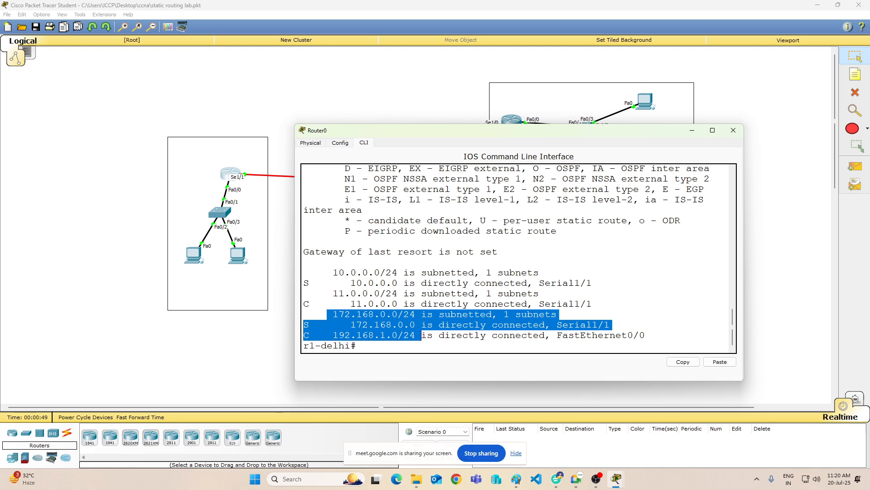
{"action": "left_click", "coordinate": [419, 351]}
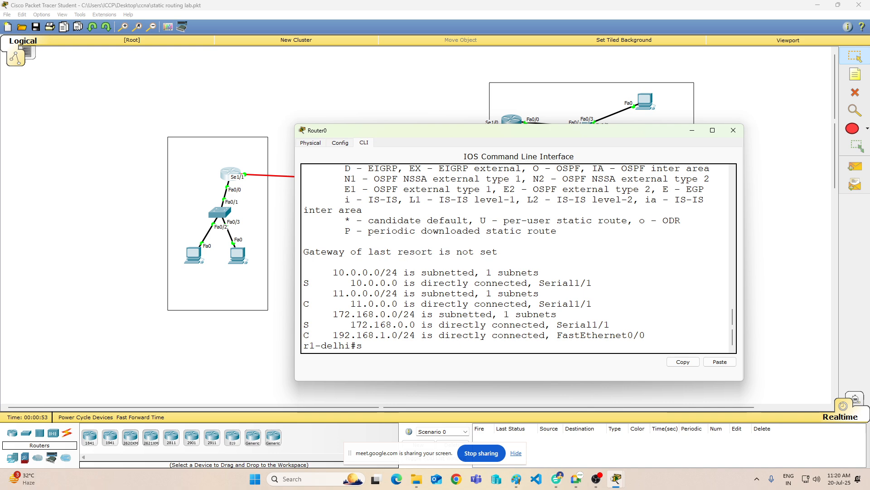
Step: Run "show run" on Router0 and page through the configuration to the FastEthernet0/0 and Serial1/0 interface settings
{"action": "type", "text": "show run"}
{"action": "key", "text": "Return"}
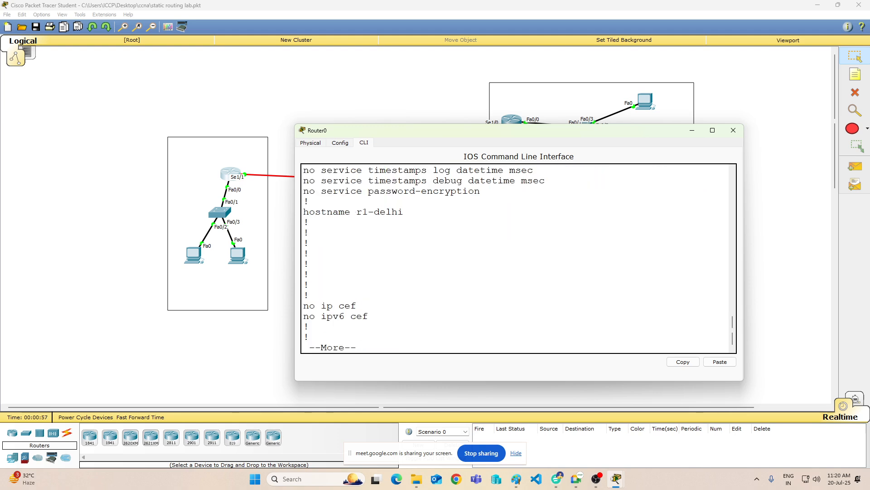
{"action": "key", "text": "Return"}
{"action": "key", "text": "Return"}
{"action": "key", "text": "Return"}
{"action": "key", "text": "Return"}
{"action": "key", "text": "Return"}
{"action": "key", "text": "Return"}
{"action": "key", "text": "Return"}
{"action": "key", "text": "Return"}
{"action": "key", "text": "Return"}
{"action": "key", "text": "Return"}
{"action": "key", "text": "Return"}
{"action": "key", "text": "Return"}
{"action": "key", "text": "Return"}
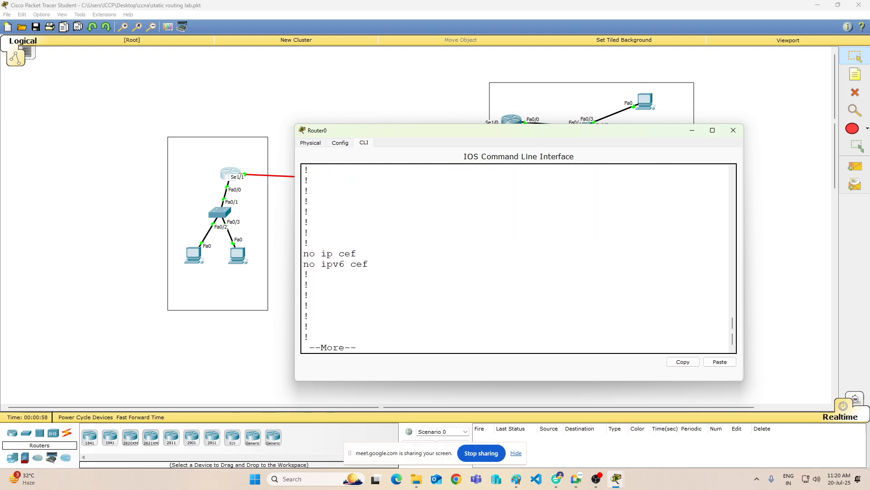
{"action": "key", "text": "Return"}
{"action": "key", "text": "Return"}
{"action": "key", "text": "Return"}
{"action": "key", "text": "Return"}
{"action": "key", "text": "Return"}
{"action": "key", "text": "Return"}
{"action": "key", "text": "Return"}
{"action": "key", "text": "Return"}
{"action": "key", "text": "Return"}
{"action": "key", "text": "Return"}
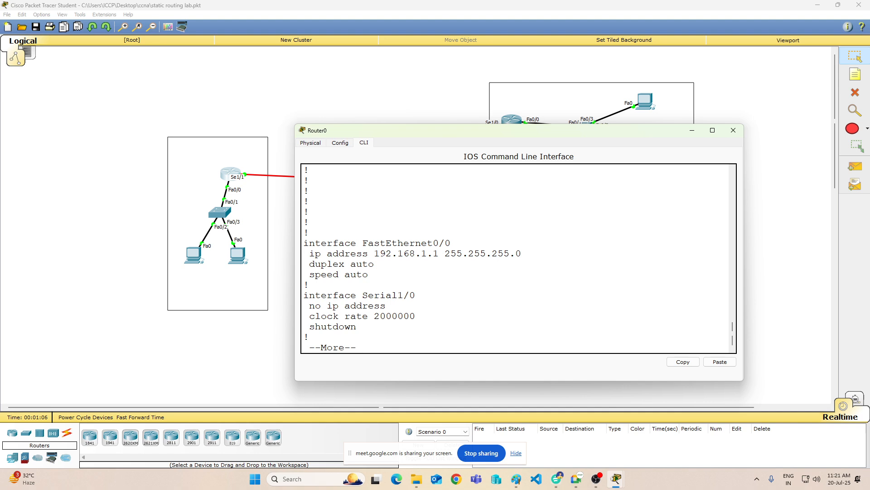
Step: Review the routing table output again, highlighting the connected 192.168.1.0 route, the static 172.168.0.0 route and the 10.0.0.0 entry
{"action": "scroll", "coordinate": [330, 237], "scroll_direction": "up", "scroll_amount": 15}
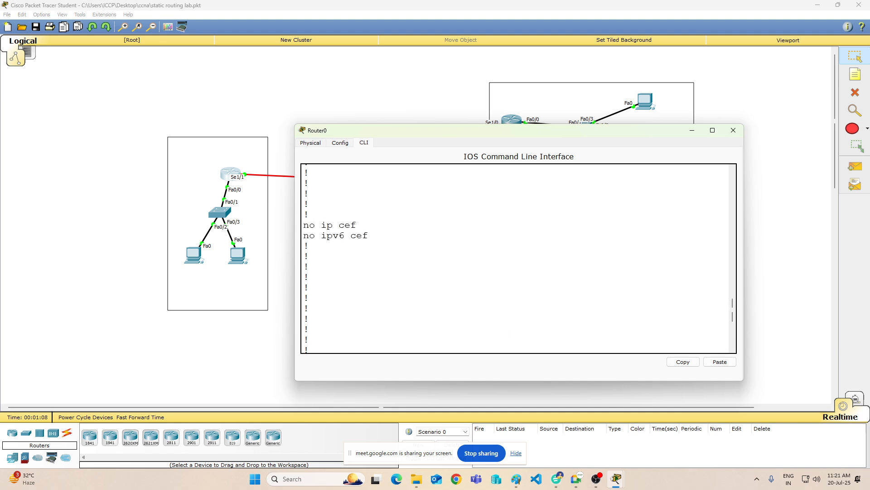
{"action": "scroll", "coordinate": [431, 265], "scroll_direction": "down", "scroll_amount": 1}
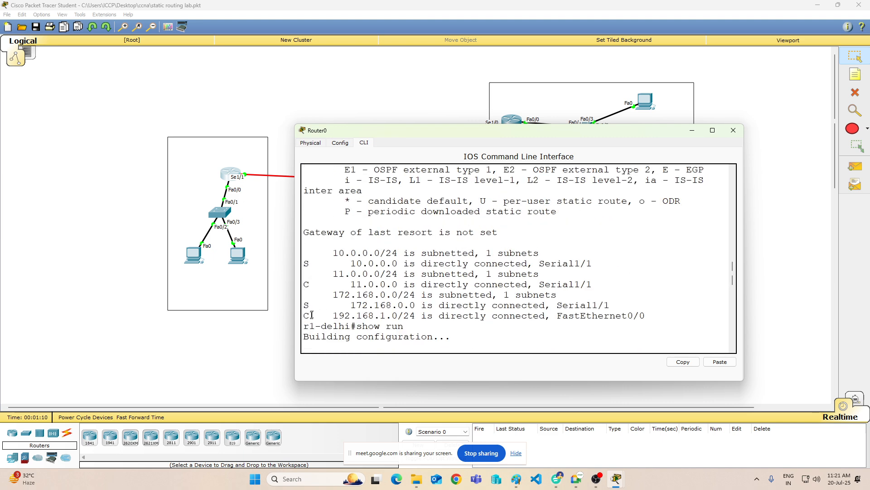
{"action": "left_click_drag", "start_coordinate": [303, 315], "coordinate": [510, 316]}
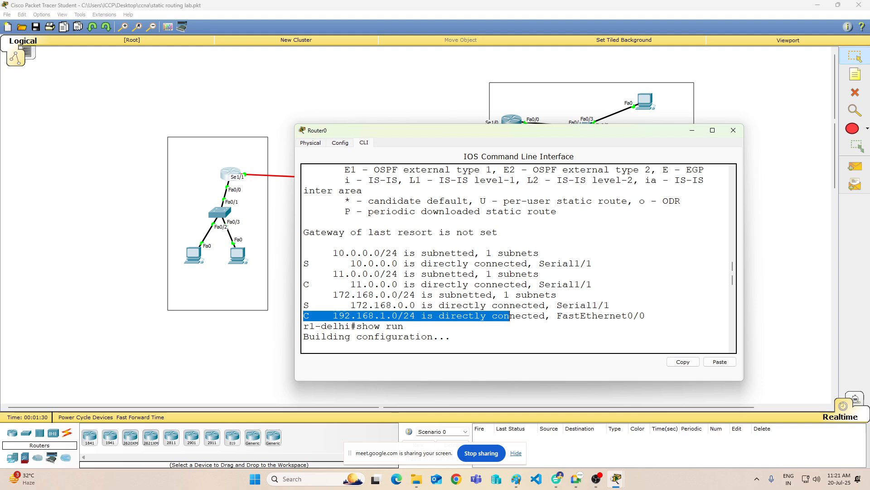
{"action": "left_click_drag", "start_coordinate": [327, 305], "coordinate": [411, 306]}
{"action": "left_click_drag", "start_coordinate": [304, 305], "coordinate": [611, 307]}
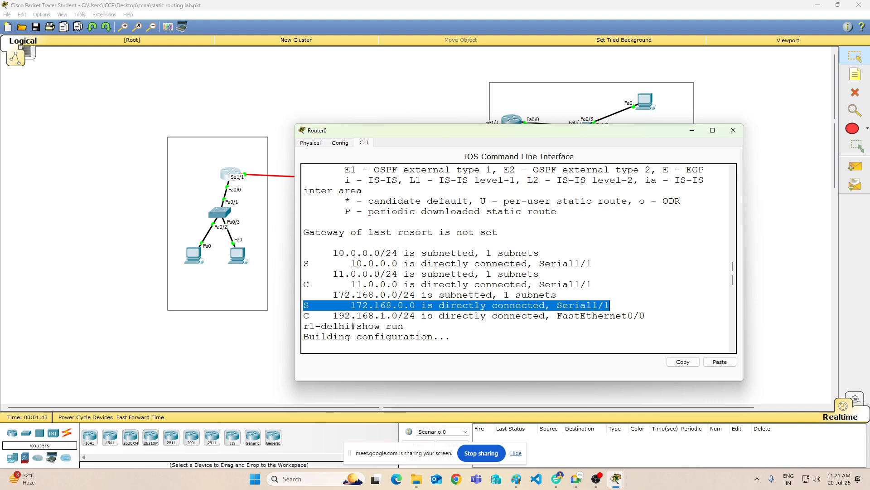
{"action": "left_click_drag", "start_coordinate": [542, 253], "coordinate": [434, 253]}
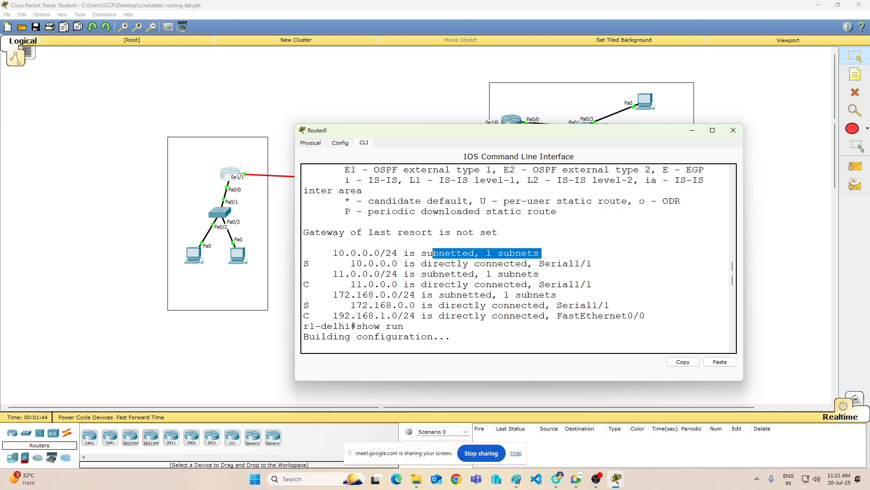
Step: Minimize Router0's window, switch to the "Routing Info" drawing in Paint, examine the static routing diagram and commands, and minimize Paint
{"action": "left_click", "coordinate": [693, 131]}
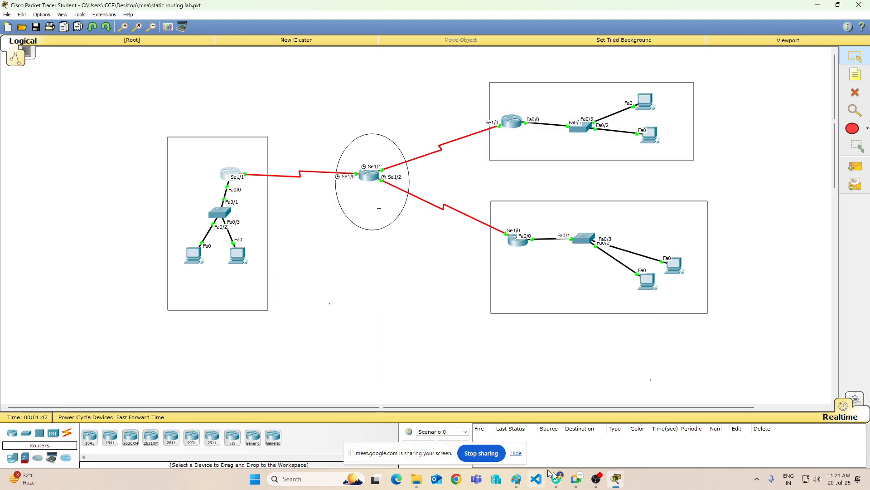
{"action": "left_click", "coordinate": [516, 481]}
{"action": "scroll", "coordinate": [602, 287], "scroll_direction": "up", "scroll_amount": 14}
{"action": "scroll", "coordinate": [602, 287], "scroll_direction": "down", "scroll_amount": 3}
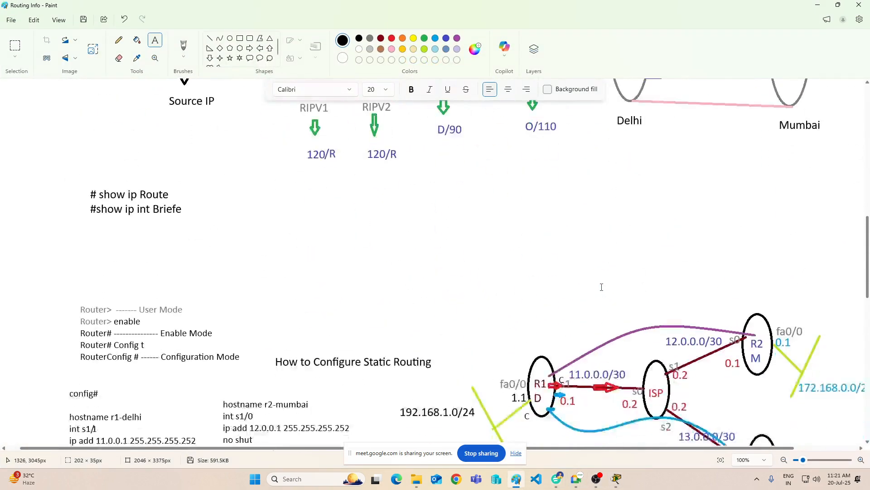
{"action": "scroll", "coordinate": [601, 287], "scroll_direction": "down", "scroll_amount": 4}
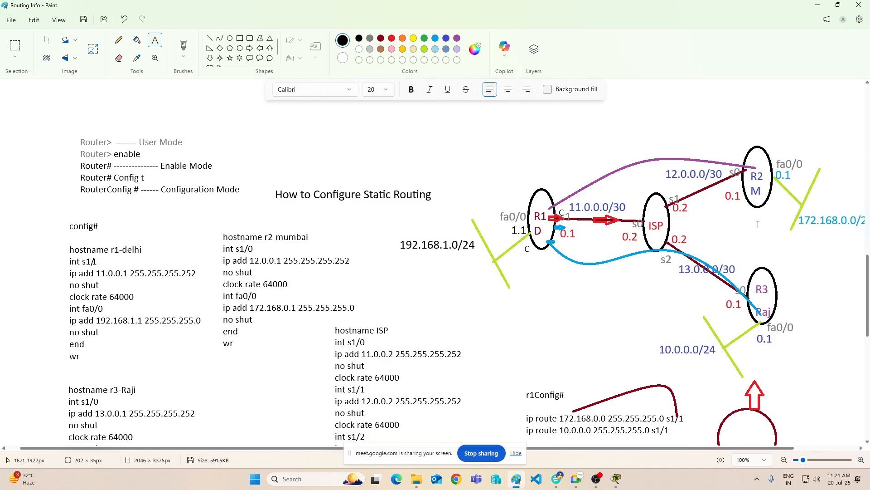
{"action": "left_click", "coordinate": [818, 5]}
Step: Return to Router0's command line in Packet Tracer and page the running configuration to the Serial1/1 interface settings
{"action": "mouse_move", "coordinate": [616, 478]}
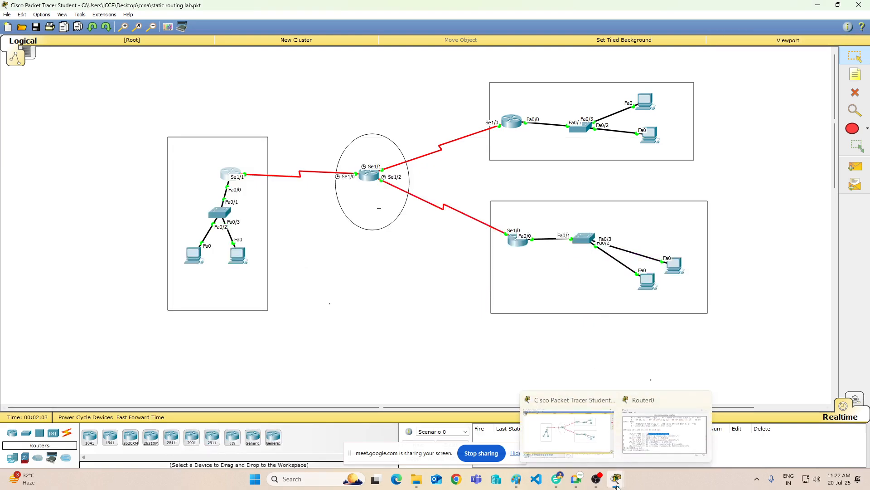
{"action": "left_click", "coordinate": [647, 428]}
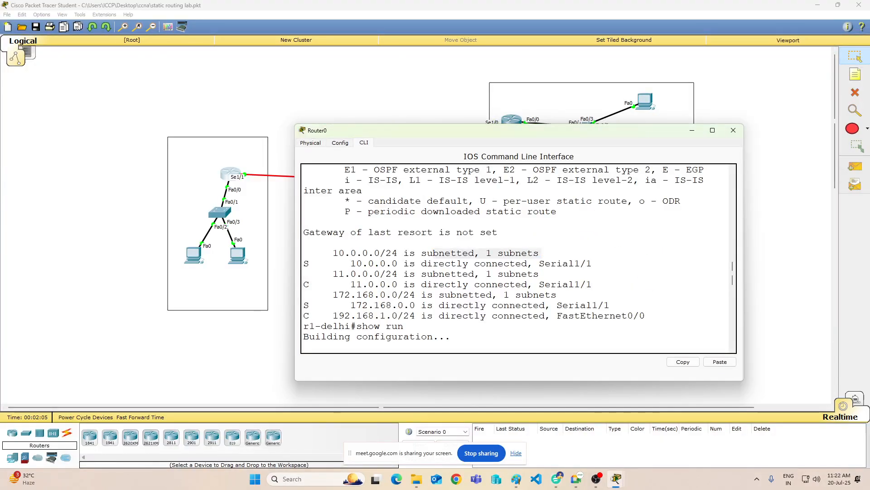
{"action": "scroll", "coordinate": [519, 258], "scroll_direction": "down", "scroll_amount": 1}
{"action": "scroll", "coordinate": [515, 259], "scroll_direction": "down", "scroll_amount": 4}
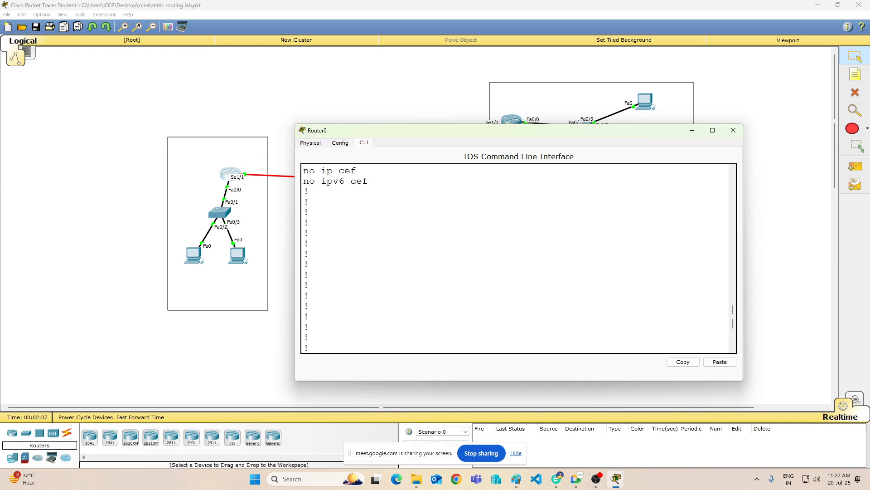
{"action": "scroll", "coordinate": [515, 258], "scroll_direction": "down", "scroll_amount": 4}
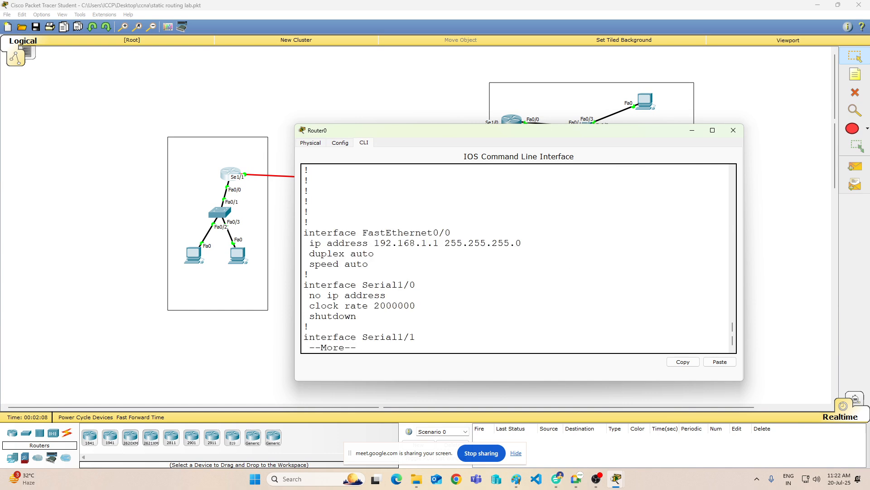
{"action": "key", "text": "Return"}
{"action": "key", "text": "Return"}
{"action": "key", "text": "Return"}
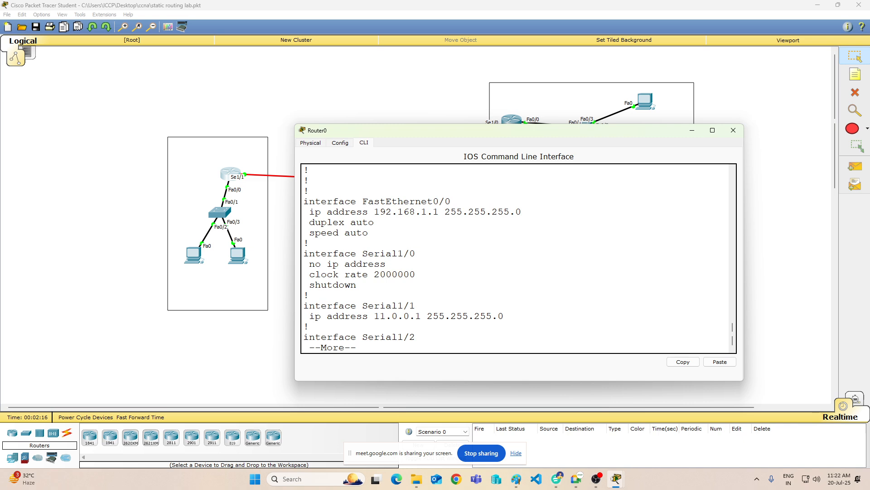
Step: Page the running configuration on to the static routes and highlight the "ip route 172.168.0.0 255.255.255.0 Serial1/1" line
{"action": "key", "text": "Return"}
{"action": "key", "text": "Return"}
{"action": "key", "text": "Return"}
{"action": "key", "text": "Return"}
{"action": "key", "text": "Return"}
{"action": "key", "text": "Return"}
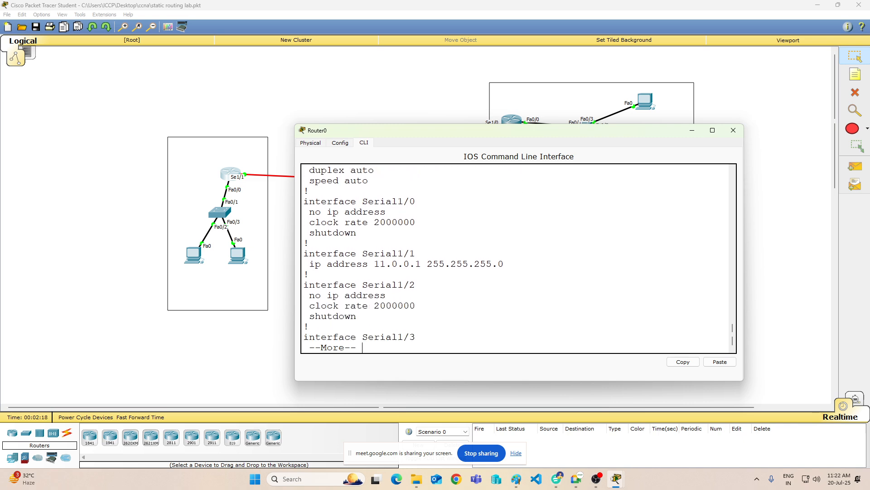
{"action": "key", "text": "Return"}
{"action": "key", "text": "Return"}
{"action": "key", "text": "Return"}
{"action": "key", "text": "Return"}
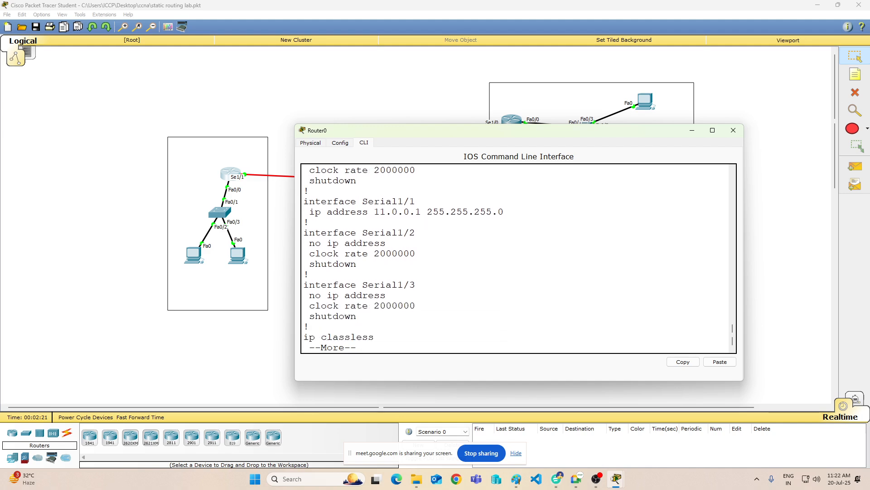
{"action": "key", "text": "Return"}
{"action": "key", "text": "Return"}
{"action": "key", "text": "Return"}
{"action": "key", "text": "Return"}
{"action": "key", "text": "Return"}
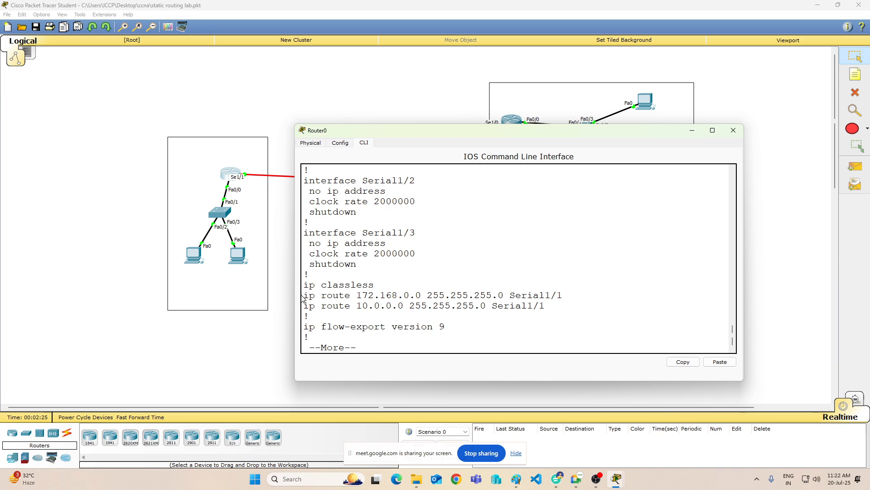
{"action": "left_click_drag", "start_coordinate": [304, 295], "coordinate": [562, 295]}
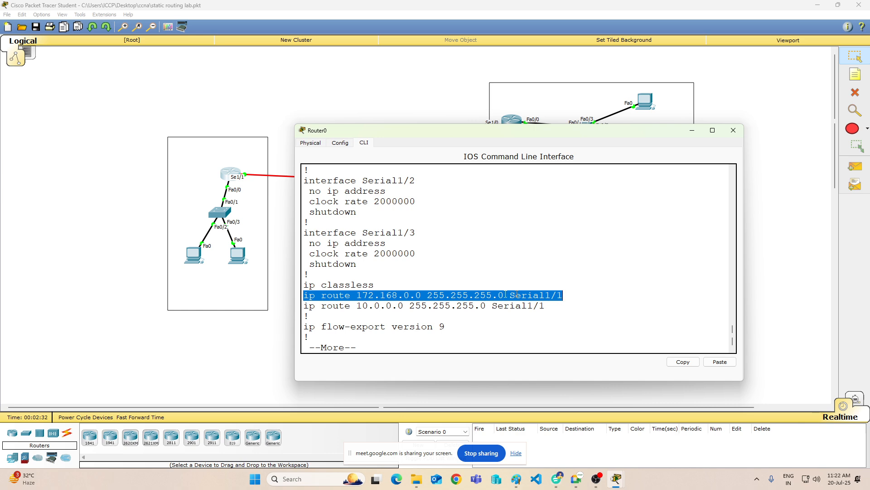
Step: Copy the highlighted 172.168.0.0 route line and page the rest of the running configuration to its end
{"action": "right_click", "coordinate": [440, 295]}
{"action": "left_click", "coordinate": [453, 301]}
{"action": "key", "text": "Return"}
{"action": "key", "text": "Return"}
{"action": "key", "text": "Return"}
{"action": "key", "text": "Return"}
{"action": "key", "text": "Return"}
{"action": "key", "text": "Return"}
{"action": "key", "text": "Return"}
{"action": "key", "text": "Return"}
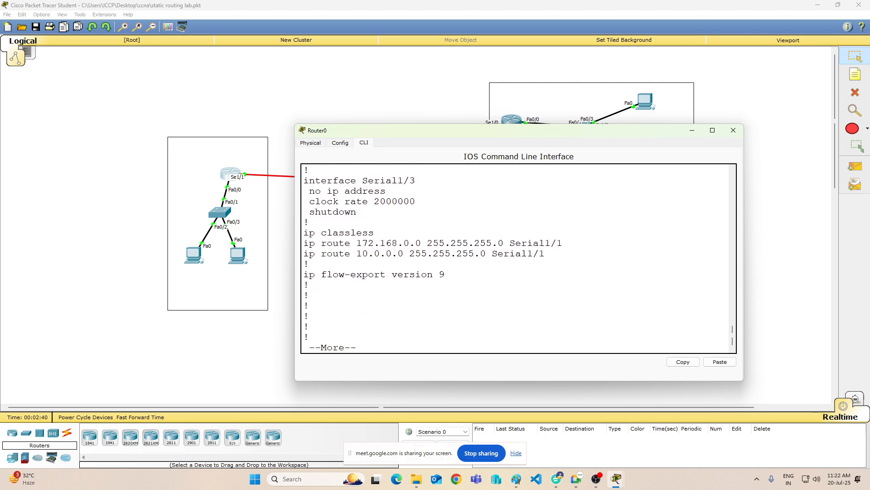
{"action": "key", "text": "Return"}
{"action": "key", "text": "Return"}
{"action": "key", "text": "Return"}
{"action": "key", "text": "Return"}
{"action": "key", "text": "Return"}
{"action": "key", "text": "Return"}
{"action": "key", "text": "Return"}
{"action": "key", "text": "Return"}
{"action": "key", "text": "Return"}
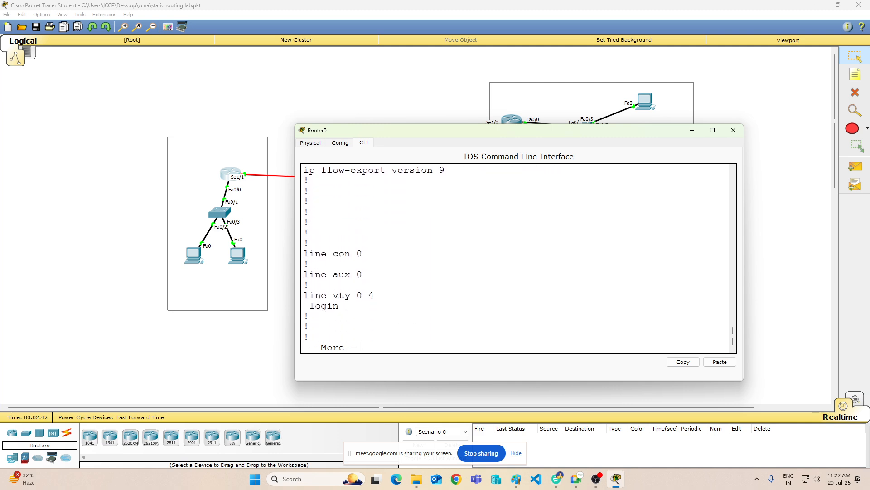
{"action": "key", "text": "Return"}
{"action": "key", "text": "Return"}
Step: Enter configuration mode with "config t" and remove the copied static route using "no ip route 172.168.0.0 255.255.255.0 Serial1/1"
{"action": "type", "text": "config t"}
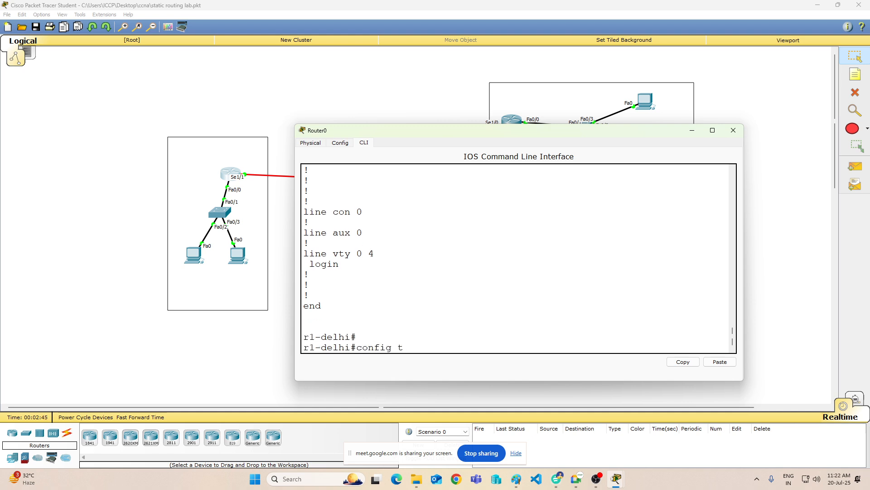
{"action": "key", "text": "Return"}
{"action": "right_click", "coordinate": [455, 309]}
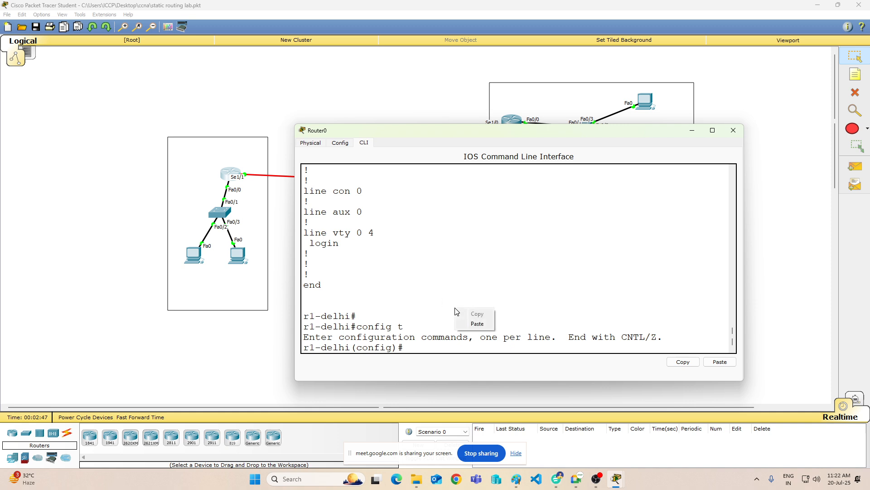
{"action": "left_click", "coordinate": [478, 324]}
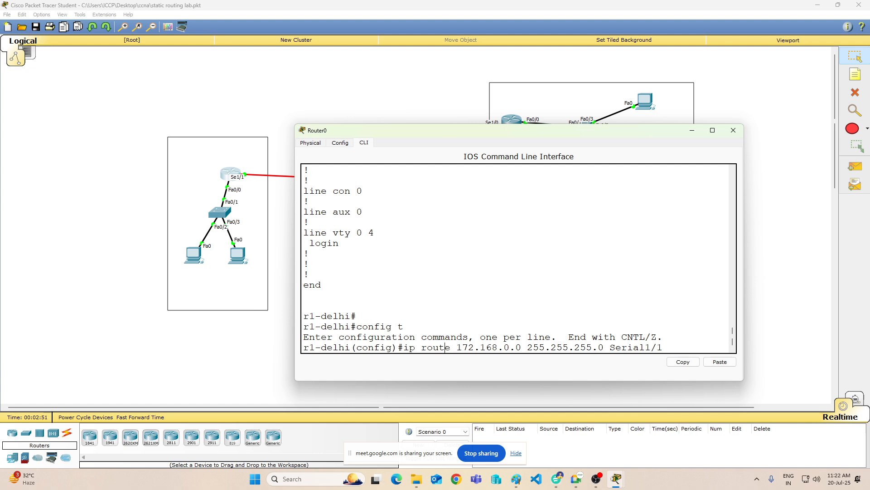
{"action": "type", "text": "no"}
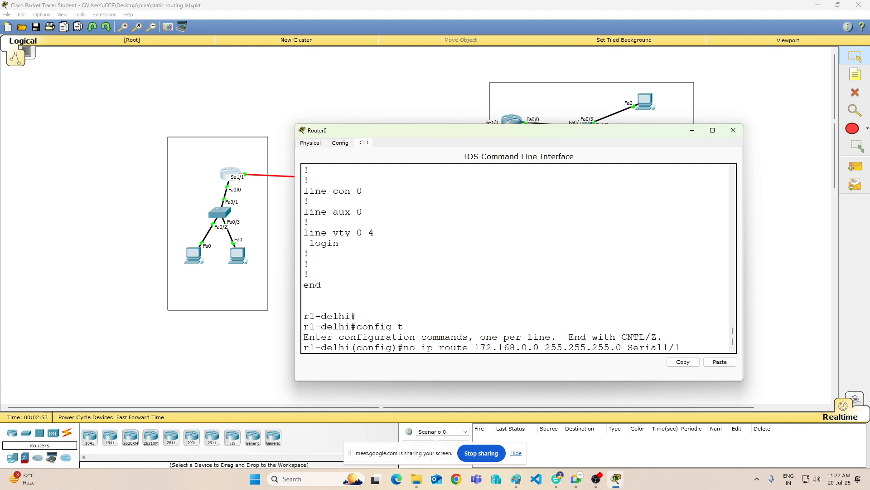
{"action": "key", "text": "Return"}
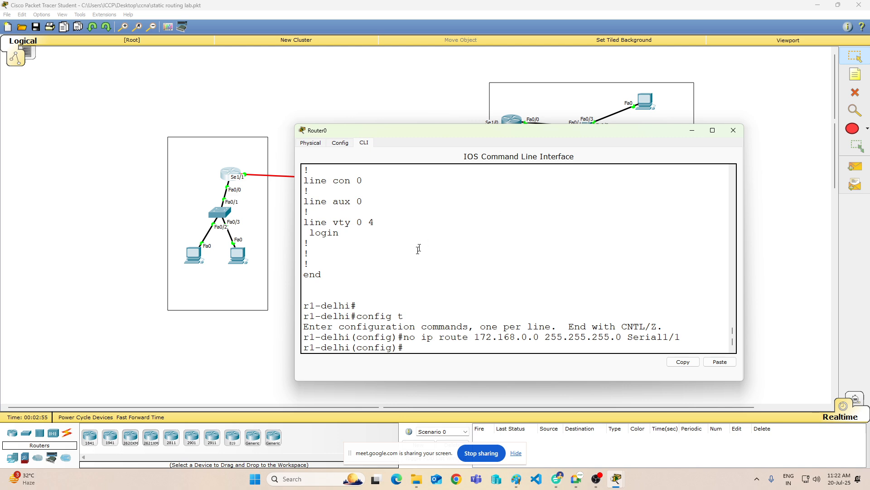
Step: Try to copy the "ip route 10.0.0.0 255.255.255.0 Serial1/1" line from the running configuration output and return to the prompt
{"action": "scroll", "coordinate": [517, 258], "scroll_direction": "up", "scroll_amount": 6}
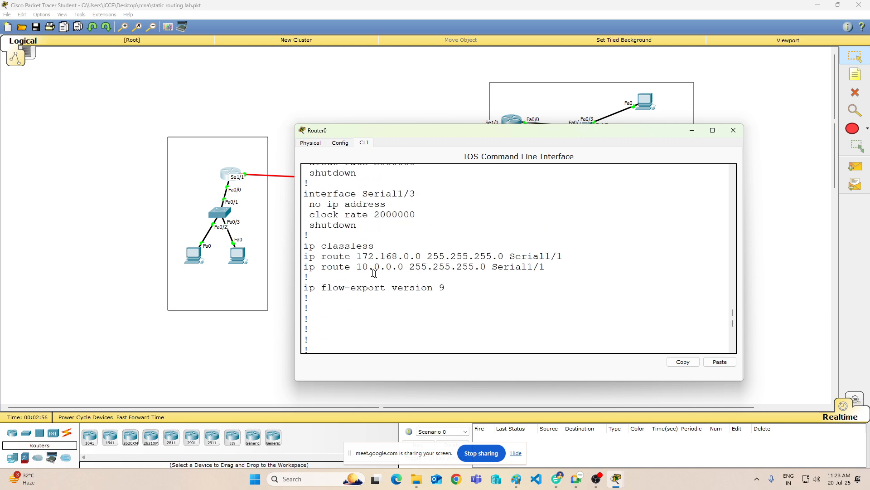
{"action": "left_click_drag", "start_coordinate": [304, 266], "coordinate": [545, 269]}
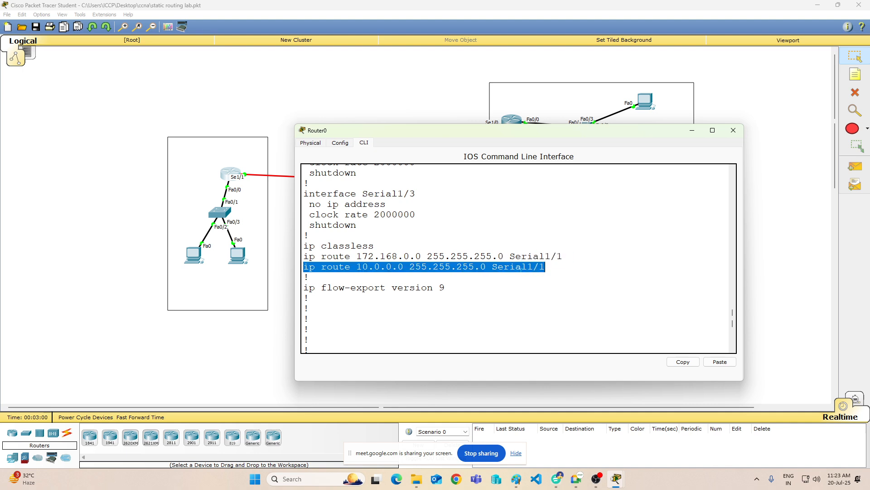
{"action": "key", "text": "ctrl+c"}
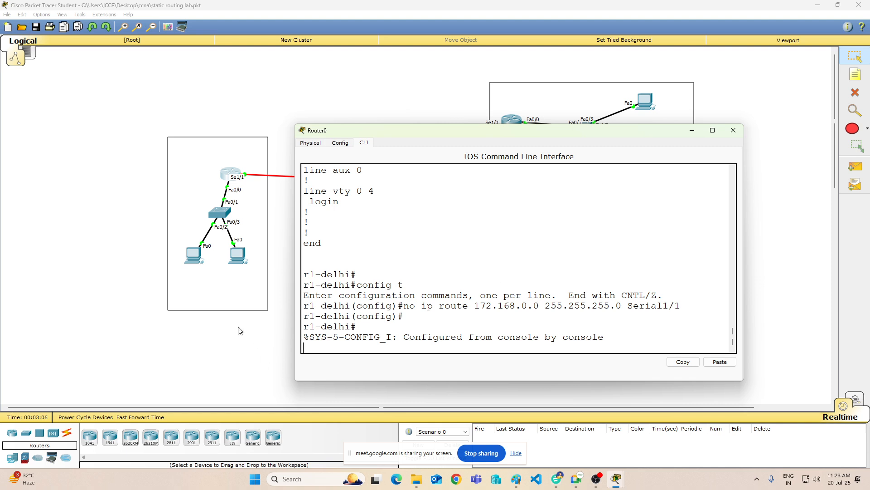
{"action": "scroll", "coordinate": [240, 330], "scroll_direction": "down", "scroll_amount": 3}
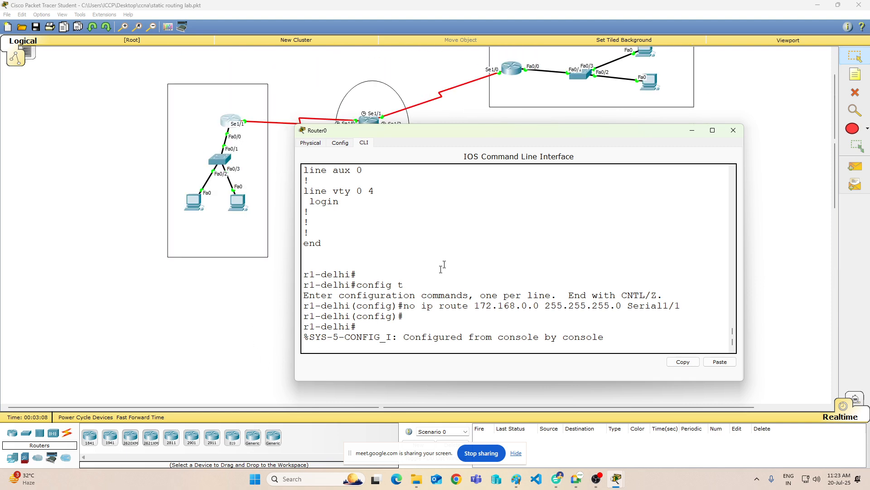
{"action": "scroll", "coordinate": [519, 258], "scroll_direction": "down", "scroll_amount": 1}
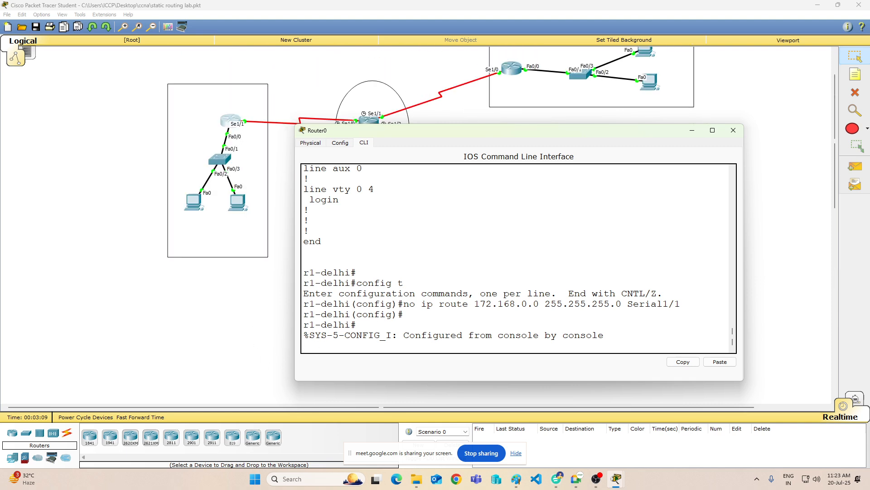
{"action": "key", "text": "Return"}
{"action": "key", "text": "Return"}
{"action": "key", "text": "Return"}
{"action": "key", "text": "Return"}
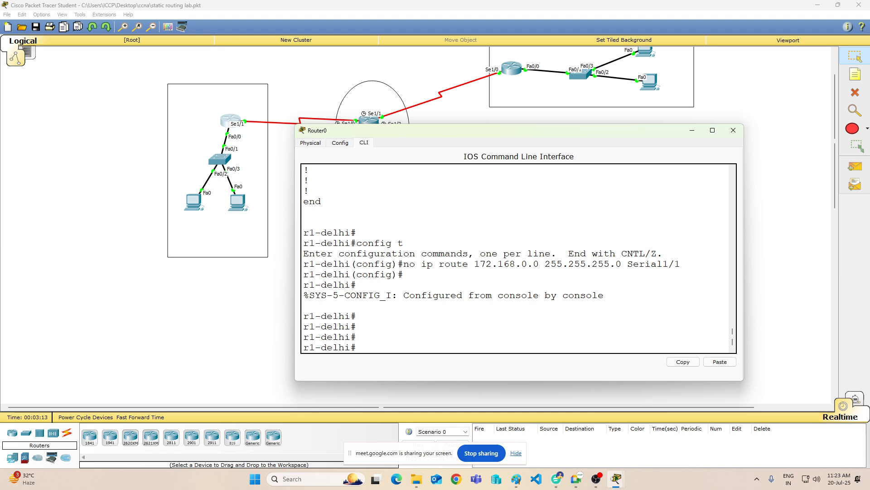
Step: Try to run "no ip route 172.168.0.0 255.255.255.0 Serial1/1" from privileged mode, and clear the recalled command
{"action": "right_click", "coordinate": [403, 332]}
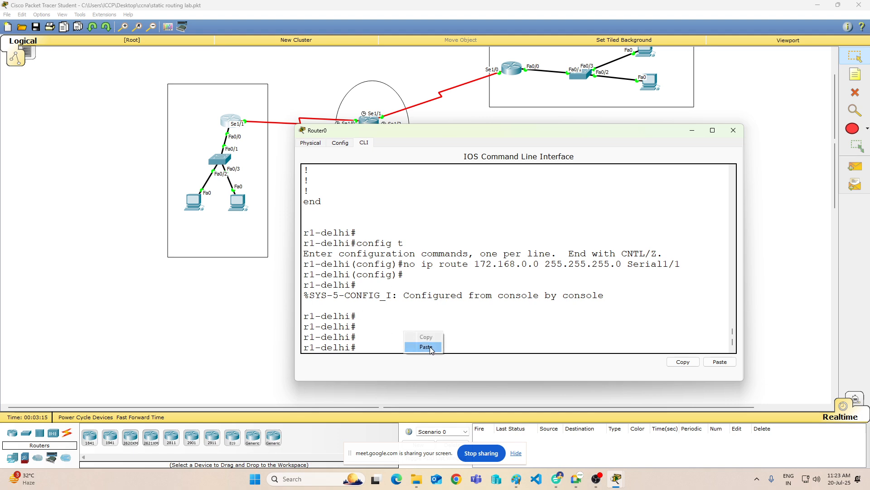
{"action": "left_click", "coordinate": [430, 346]}
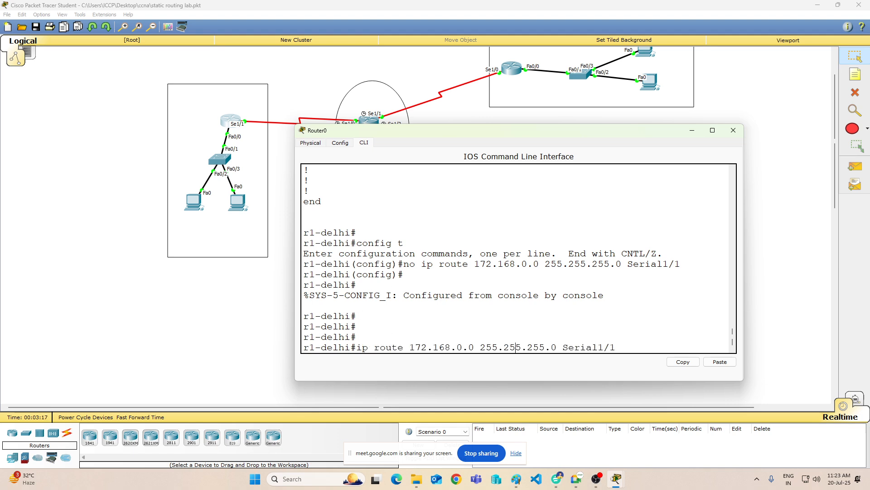
{"action": "type", "text": "no"}
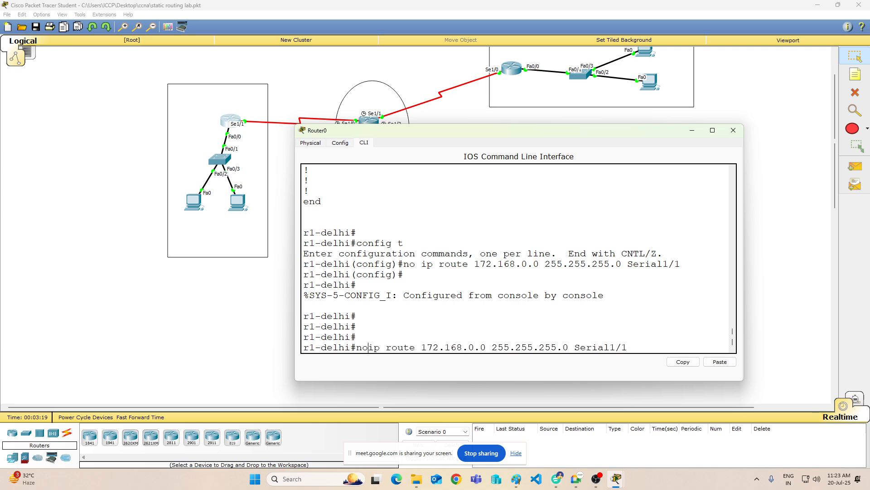
{"action": "key", "text": "Return"}
{"action": "key", "text": "Return"}
{"action": "key", "text": "Return"}
{"action": "key", "text": "Up"}
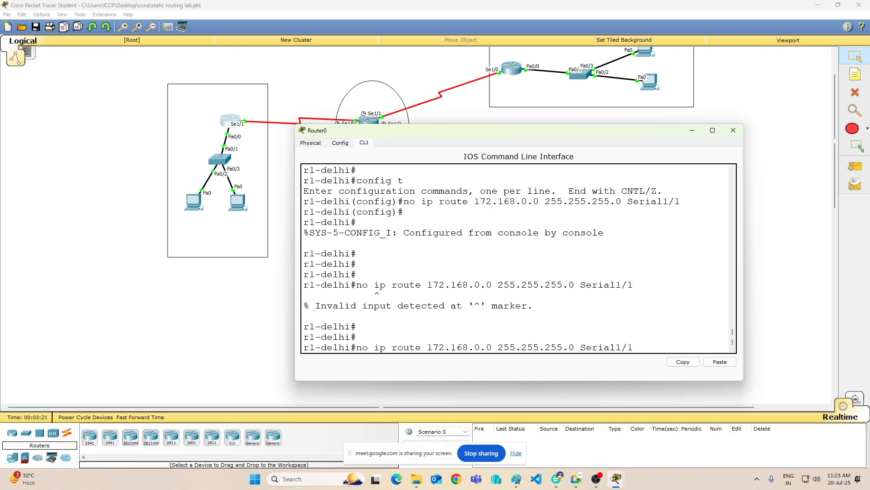
{"action": "key", "text": "Left"}
{"action": "key", "text": "Left"}
{"action": "key", "text": "Left"}
{"action": "key", "text": "Left"}
{"action": "key", "text": "Left"}
{"action": "key", "text": "BackSpace"}
{"action": "key", "text": "BackSpace"}
{"action": "key", "text": "BackSpace"}
{"action": "key", "text": "BackSpace"}
{"action": "key", "text": "BackSpace"}
{"action": "key", "text": "BackSpace"}
{"action": "key", "text": "BackSpace"}
{"action": "key", "text": "BackSpace"}
{"action": "key", "text": "BackSpace"}
{"action": "key", "text": "BackSpace"}
{"action": "key", "text": "BackSpace"}
{"action": "key", "text": "BackSpace"}
{"action": "key", "text": "BackSpace"}
{"action": "key", "text": "BackSpace"}
{"action": "key", "text": "BackSpace"}
{"action": "key", "text": "BackSpace"}
{"action": "key", "text": "BackSpace"}
{"action": "key", "text": "BackSpace"}
{"action": "key", "text": "BackSpace"}
{"action": "key", "text": "BackSpace"}
{"action": "key", "text": "BackSpace"}
{"action": "key", "text": "BackSpace"}
Step: Enter configuration mode with "config", accepting the default terminal source
{"action": "type", "text": "c"}
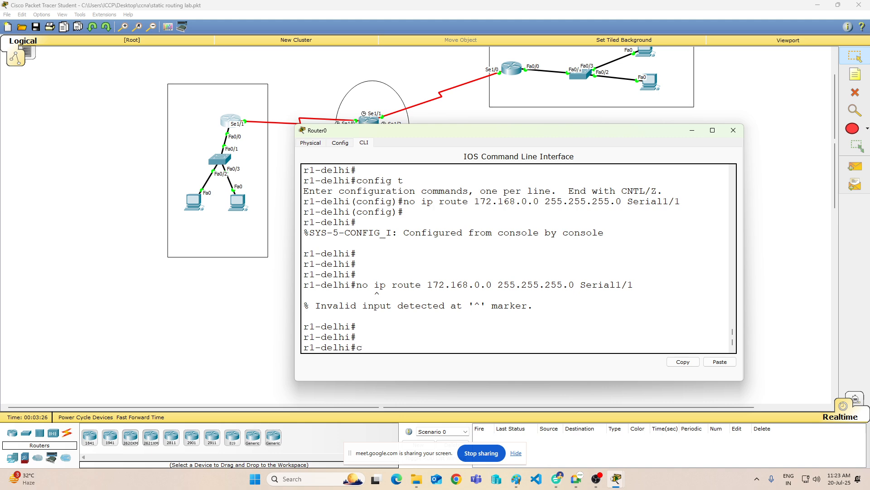
{"action": "type", "text": "onfig"}
{"action": "key", "text": "Return"}
{"action": "key", "text": "Return"}
{"action": "key", "text": "Return"}
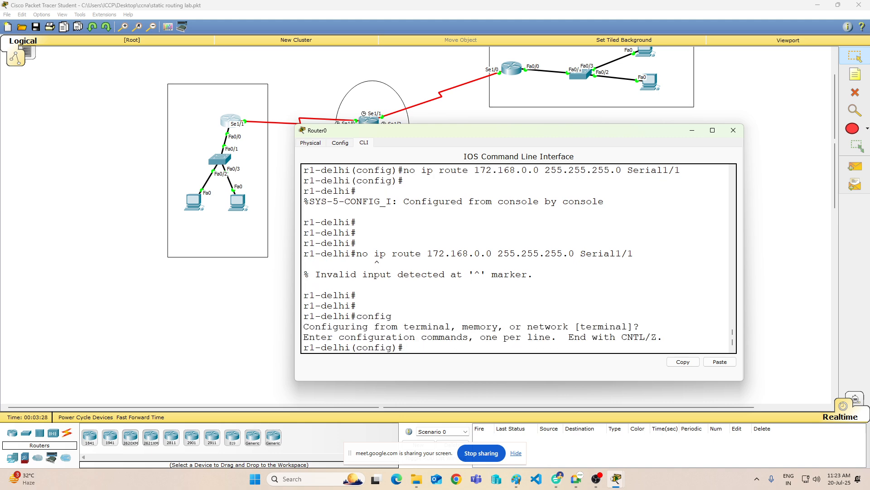
Step: Try to remove the 172.168.0.0 255.255.255.0 static route through Serial1/1 once more from configuration mode
{"action": "type", "text": "no"}
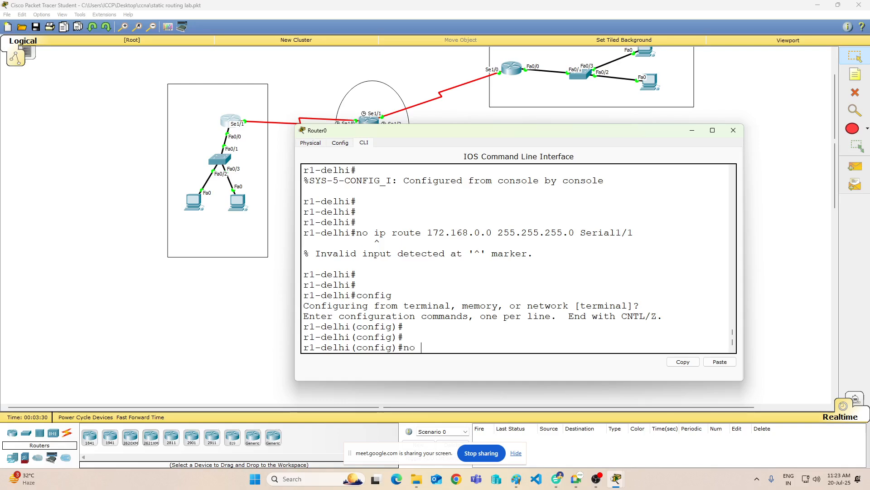
{"action": "left_click", "coordinate": [720, 361]}
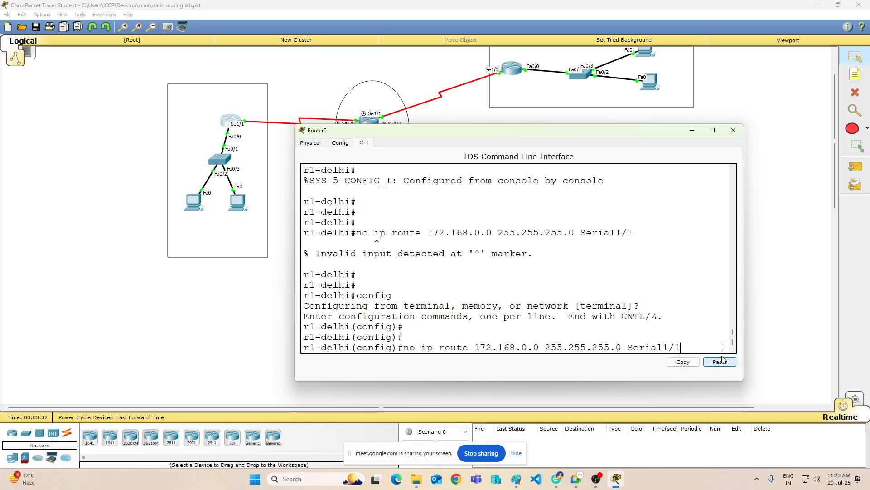
{"action": "key", "text": "Return"}
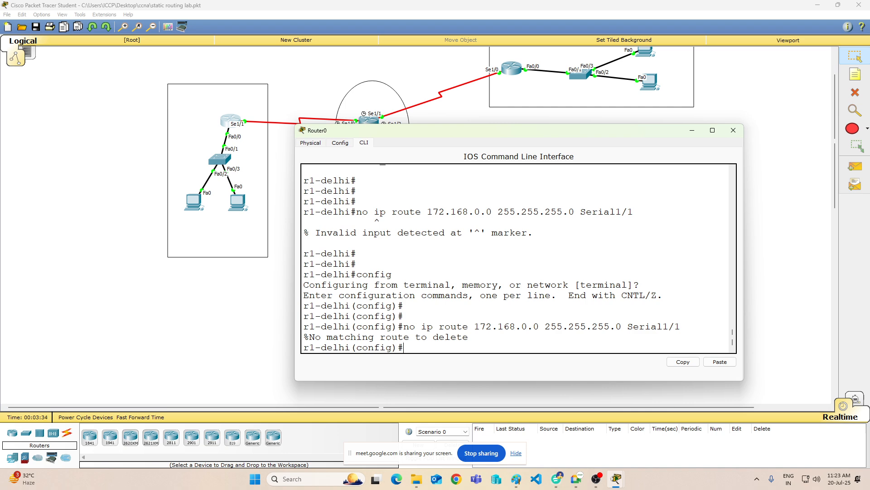
Step: Edit the recalled command to "no ip route 10.0.0.0 255.255.255.0 Serial1/1" and run it to remove that static route
{"action": "key", "text": "Up"}
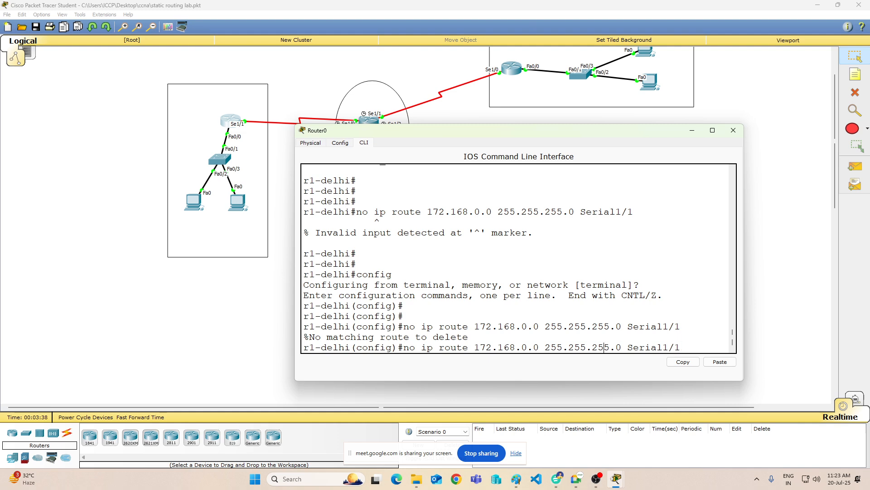
{"action": "key", "text": "Left"}
{"action": "key", "text": "Left"}
{"action": "key", "text": "Left"}
{"action": "key", "text": "Left"}
{"action": "key", "text": "Left"}
{"action": "key", "text": "Left"}
{"action": "key", "text": "Left"}
{"action": "key", "text": "Left"}
{"action": "key", "text": "Left"}
{"action": "key", "text": "Left"}
{"action": "key", "text": "Left"}
{"action": "key", "text": "Left"}
{"action": "key", "text": "Left"}
{"action": "key", "text": "Left"}
{"action": "key", "text": "Left"}
{"action": "key", "text": "Left"}
{"action": "key", "text": "Left"}
{"action": "key", "text": "Left"}
{"action": "key", "text": "Left"}
{"action": "key", "text": "Left"}
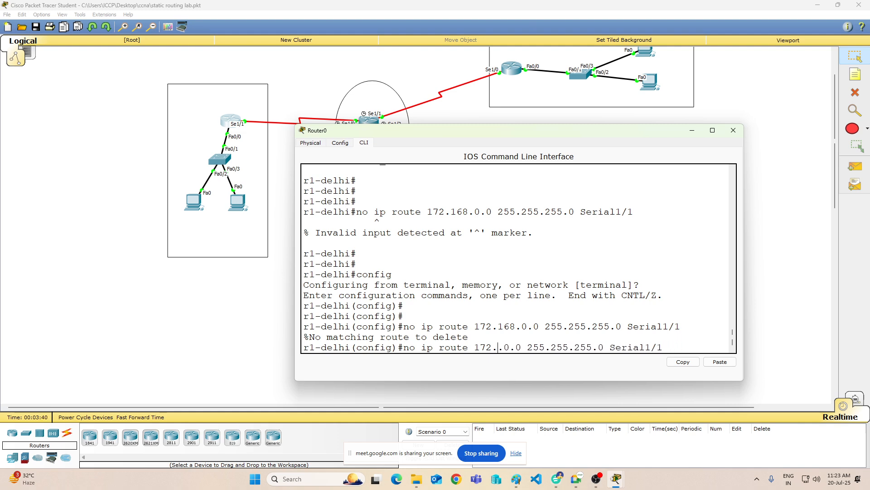
{"action": "key", "text": "BackSpace"}
{"action": "key", "text": "BackSpace"}
{"action": "key", "text": "BackSpace"}
{"action": "key", "text": "BackSpace"}
{"action": "key", "text": "BackSpace"}
{"action": "key", "text": "BackSpace"}
{"action": "type", "text": "0.0"}
{"action": "key", "text": "Return"}
{"action": "key", "text": "Return"}
{"action": "key", "text": "Return"}
{"action": "key", "text": "Return"}
{"action": "key", "text": "Return"}
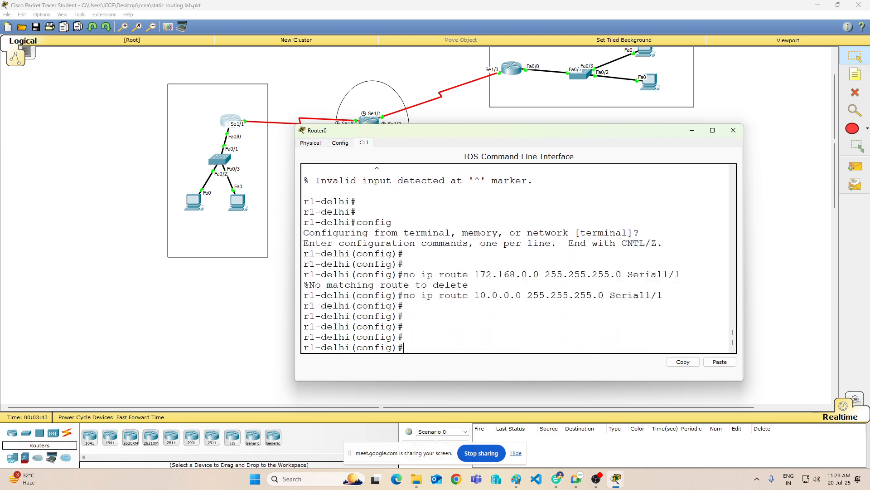
Step: Leave configuration mode with "end" and save the router's configuration with "wr"
{"action": "type", "text": "end"}
{"action": "key", "text": "Return"}
{"action": "type", "text": "wr"}
{"action": "key", "text": "Return"}
{"action": "key", "text": "Return"}
{"action": "key", "text": "Return"}
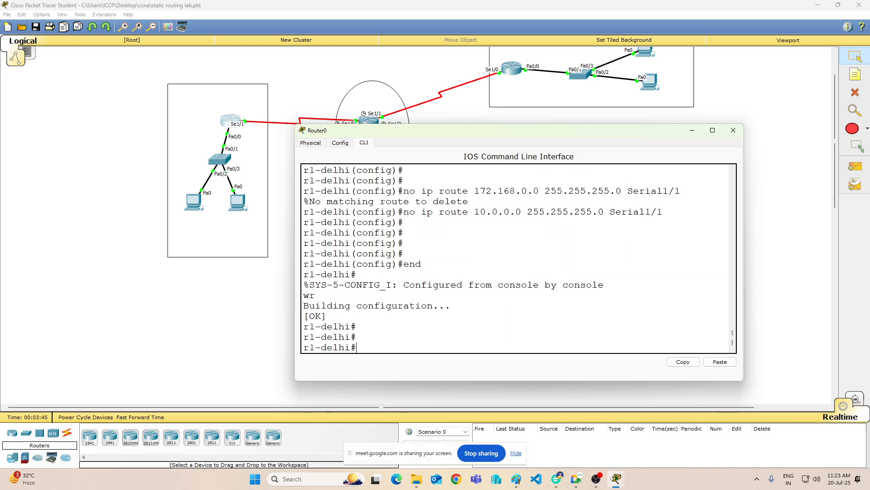
Step: Display Router0's routing table with "sh ip route" to check which routes remain
{"action": "type", "text": "sh ip route"}
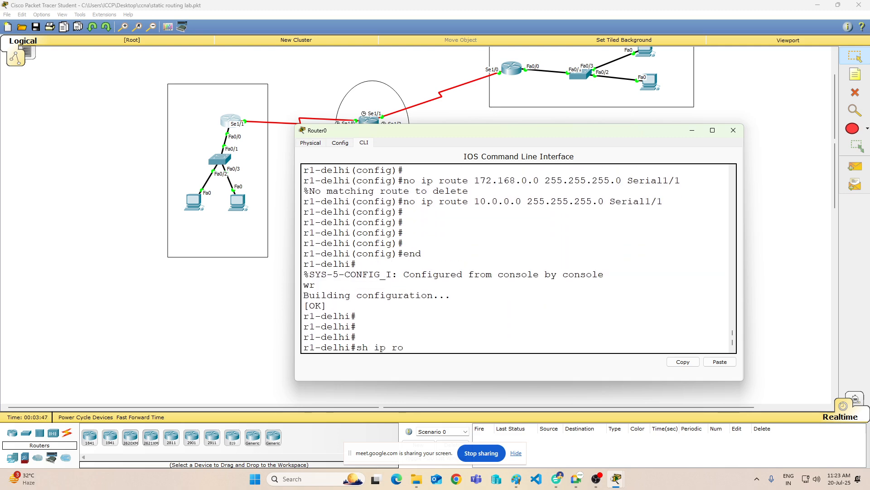
{"action": "key", "text": "Return"}
{"action": "key", "text": "Return"}
{"action": "key", "text": "Return"}
{"action": "key", "text": "Return"}
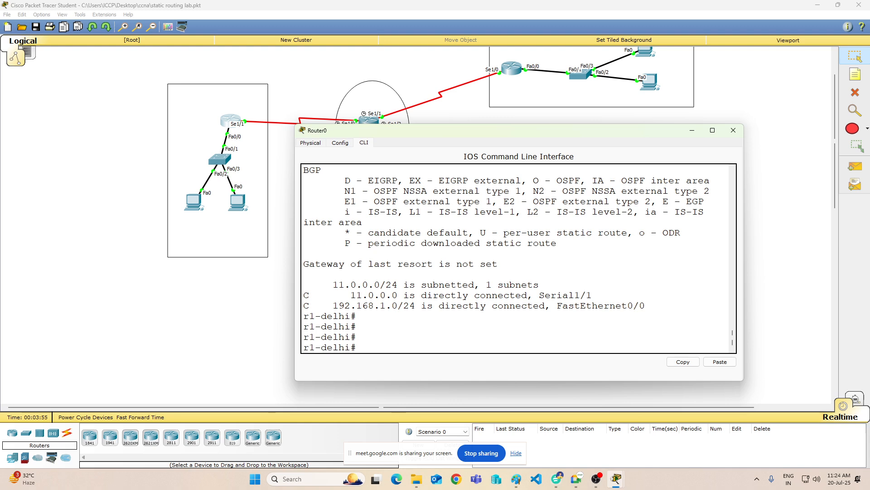
Step: Try to add a default route from privileged mode with "ip route 0.0.0.0 0.0.0.0" through s1/1, then through s0/1
{"action": "type", "text": "ip route 0.0.0.0 0.0.0.0 s1/1"}
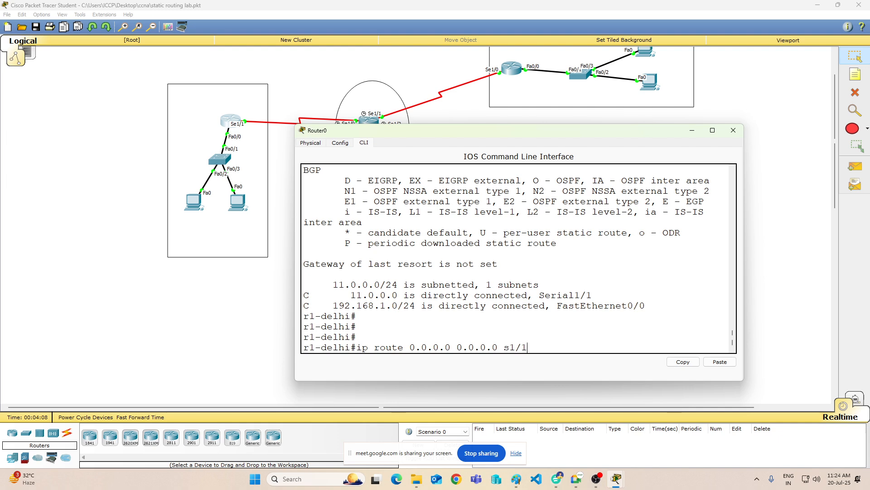
{"action": "key", "text": "Return"}
{"action": "key", "text": "Up"}
{"action": "key", "text": "Left"}
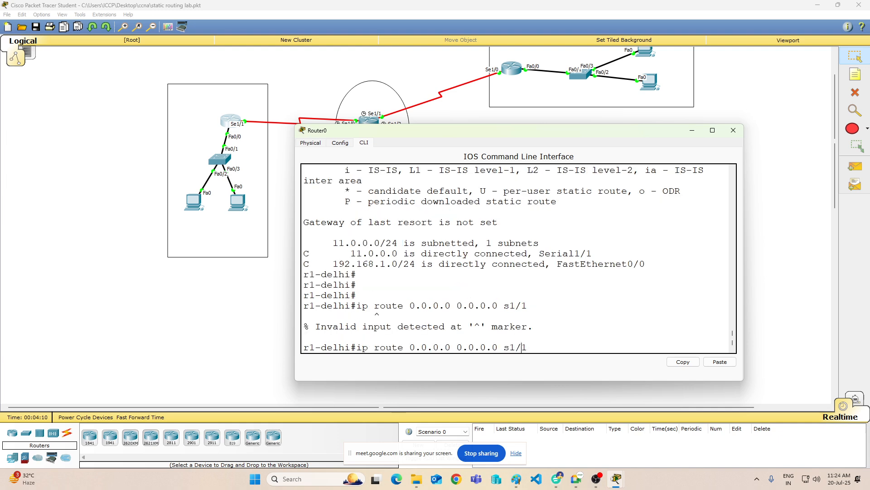
{"action": "key", "text": "BackSpace"}
{"action": "type", "text": "0"}
{"action": "key", "text": "Return"}
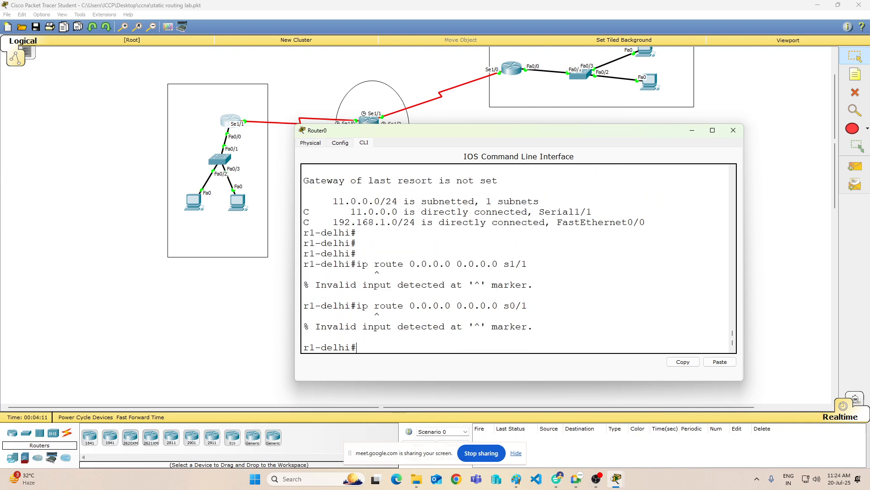
Step: Clear the recalled default route command and enter configuration mode with "config t"
{"action": "key", "text": "Up"}
{"action": "key", "text": "BackSpace"}
{"action": "key", "text": "BackSpace"}
{"action": "key", "text": "BackSpace"}
{"action": "key", "text": "BackSpace"}
{"action": "key", "text": "BackSpace"}
{"action": "key", "text": "BackSpace"}
{"action": "key", "text": "BackSpace"}
{"action": "key", "text": "BackSpace"}
{"action": "key", "text": "BackSpace"}
{"action": "key", "text": "BackSpace"}
{"action": "key", "text": "BackSpace"}
{"action": "key", "text": "BackSpace"}
{"action": "key", "text": "BackSpace"}
{"action": "key", "text": "BackSpace"}
{"action": "key", "text": "BackSpace"}
{"action": "key", "text": "BackSpace"}
{"action": "key", "text": "BackSpace"}
{"action": "key", "text": "BackSpace"}
{"action": "key", "text": "BackSpace"}
{"action": "key", "text": "BackSpace"}
{"action": "type", "text": "config t"}
{"action": "key", "text": "Return"}
{"action": "key", "text": "Return"}
{"action": "key", "text": "Return"}
{"action": "key", "text": "Return"}
{"action": "key", "text": "Return"}
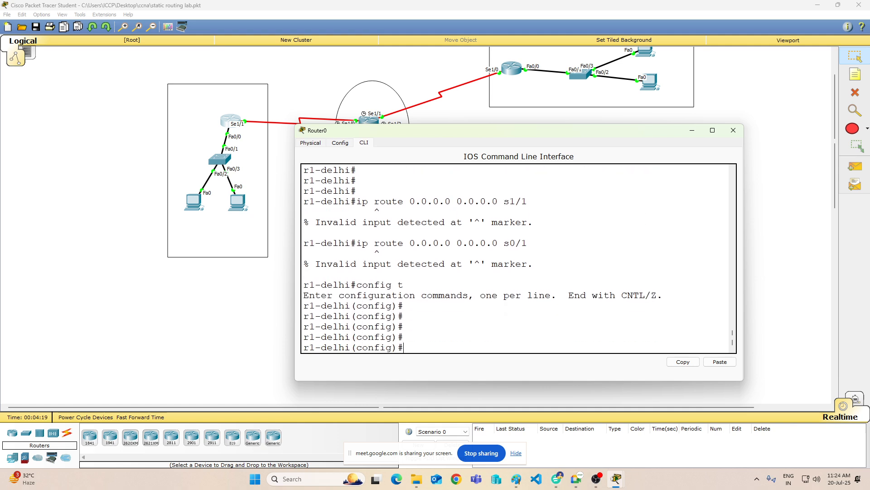
Step: Try to add a default route in configuration mode with "ip route 0.0.0.0 0.0.0.0 s0/1"
{"action": "type", "text": "ip route 0.0.0.0 0.0.0.0 s0"}
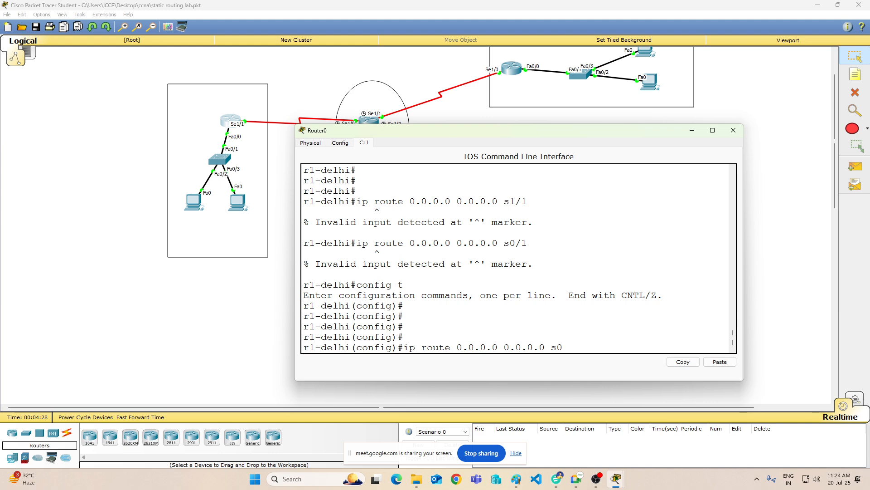
{"action": "type", "text": "/1"}
{"action": "key", "text": "Return"}
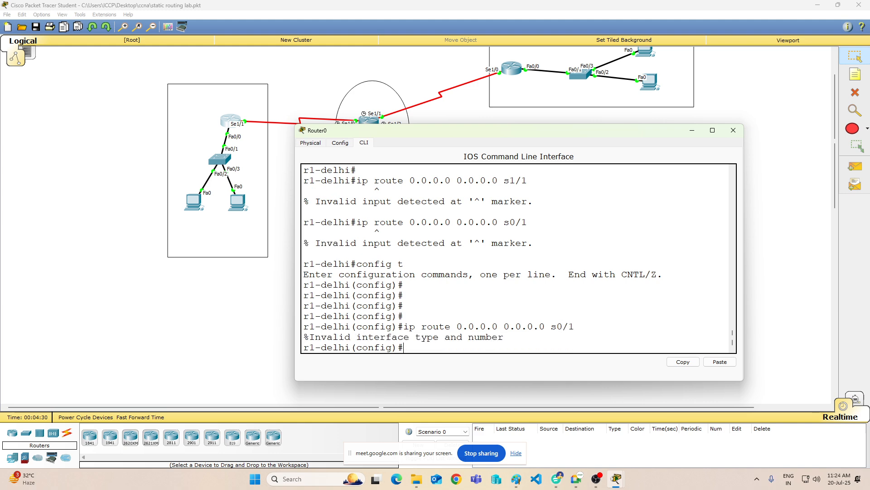
Step: Add a default route on Router0 through its serial interface with "ip route 0.0.0.0 0.0.0.0 s1/1"
{"action": "key", "text": "Up"}
{"action": "key", "text": "BackSpace"}
{"action": "key", "text": "BackSpace"}
{"action": "key", "text": "BackSpace"}
{"action": "type", "text": "1`"}
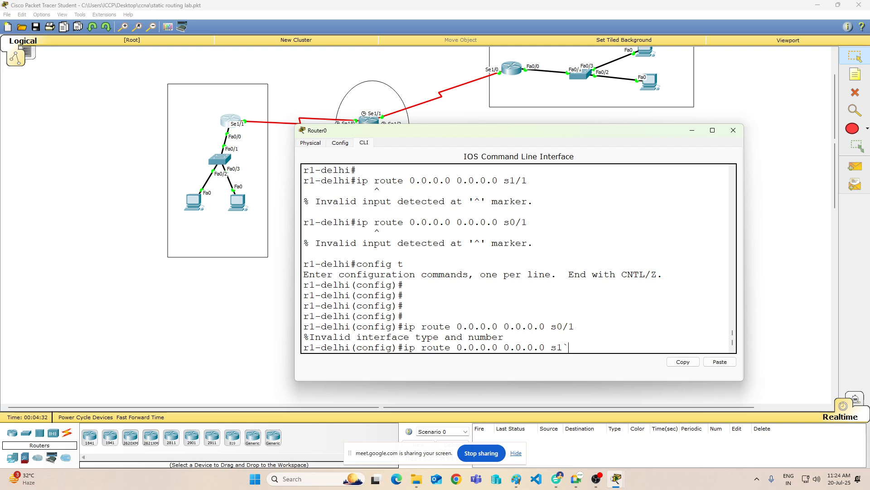
{"action": "type", "text": "/1"}
{"action": "key", "text": "Return"}
{"action": "key", "text": "Return"}
{"action": "key", "text": "Return"}
{"action": "key", "text": "Return"}
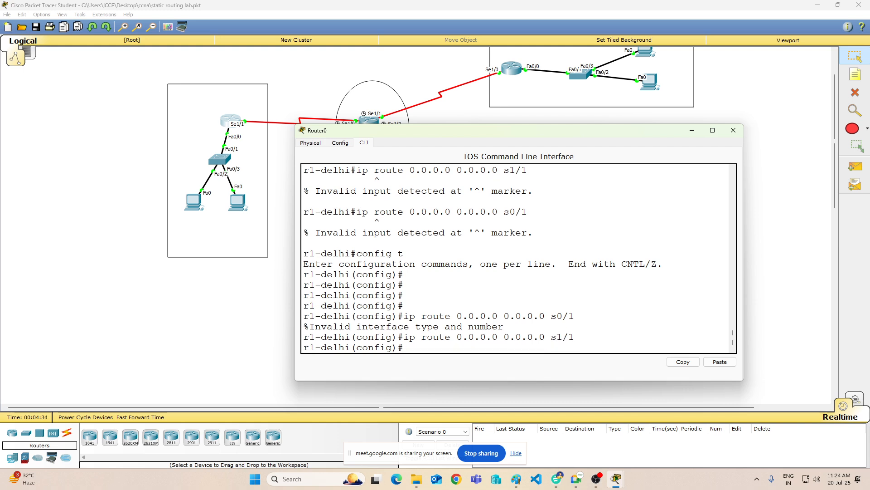
Step: Leave Router0's configuration mode with "end" and save the running configuration with "wr"
{"action": "type", "text": "sh ip"}
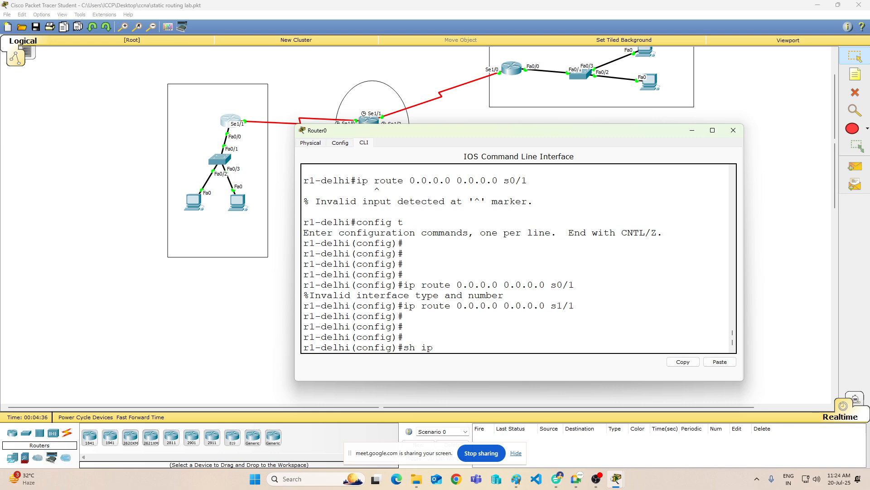
{"action": "type", "text": " route"}
{"action": "key", "text": "BackSpace"}
{"action": "key", "text": "BackSpace"}
{"action": "key", "text": "BackSpace"}
{"action": "key", "text": "BackSpace"}
{"action": "key", "text": "BackSpace"}
{"action": "key", "text": "BackSpace"}
{"action": "key", "text": "BackSpace"}
{"action": "key", "text": "BackSpace"}
{"action": "key", "text": "BackSpace"}
{"action": "key", "text": "BackSpace"}
{"action": "key", "text": "BackSpace"}
{"action": "type", "text": "end"}
{"action": "key", "text": "Return"}
{"action": "key", "text": "Return"}
{"action": "key", "text": "Return"}
{"action": "type", "text": "wr"}
Step: Display Router0's routing table with "sh ip route", highlight its S* default route entry, and minimize the router's window
{"action": "key", "text": "Return"}
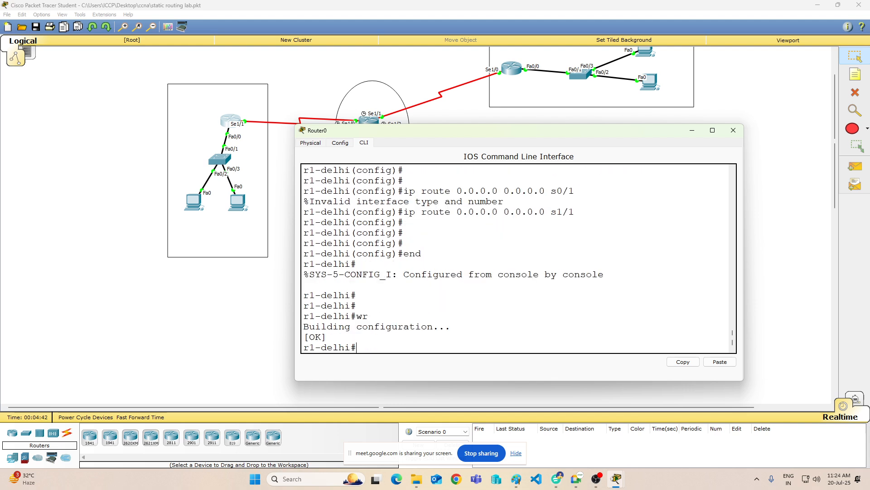
{"action": "key", "text": "Return"}
{"action": "key", "text": "Return"}
{"action": "key", "text": "Return"}
{"action": "type", "text": "sh ip route"}
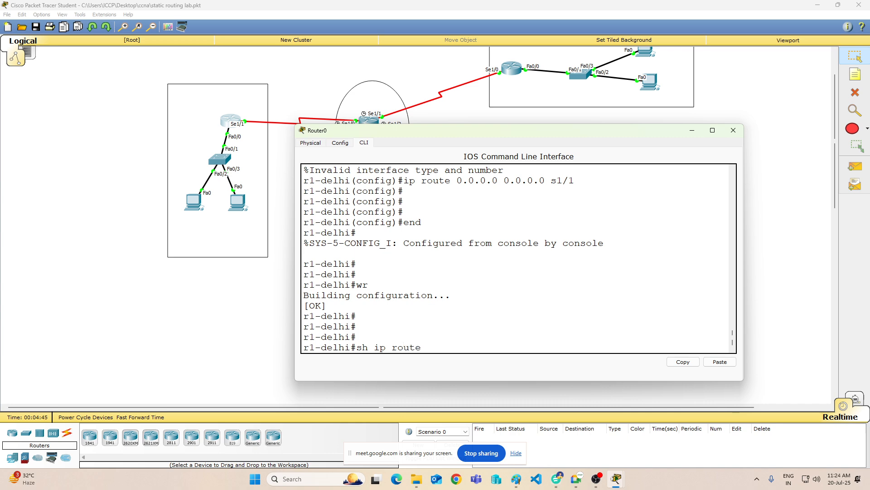
{"action": "key", "text": "Return"}
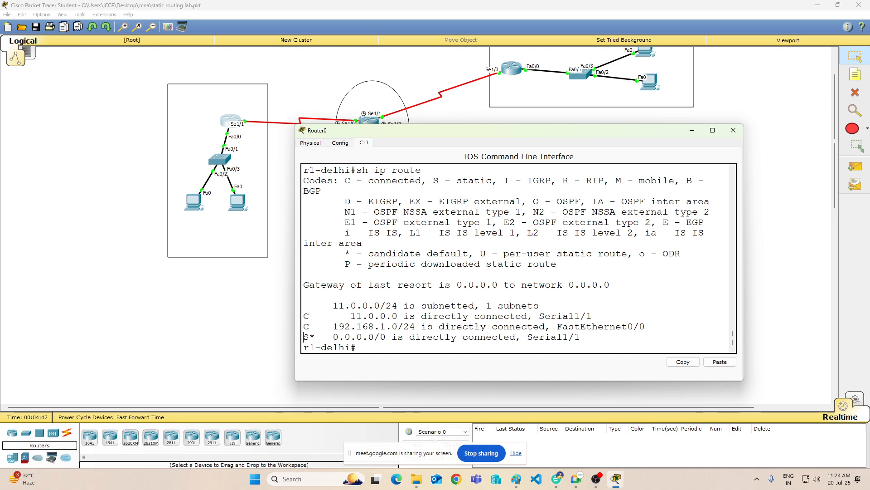
{"action": "left_click_drag", "start_coordinate": [303, 337], "coordinate": [357, 347]}
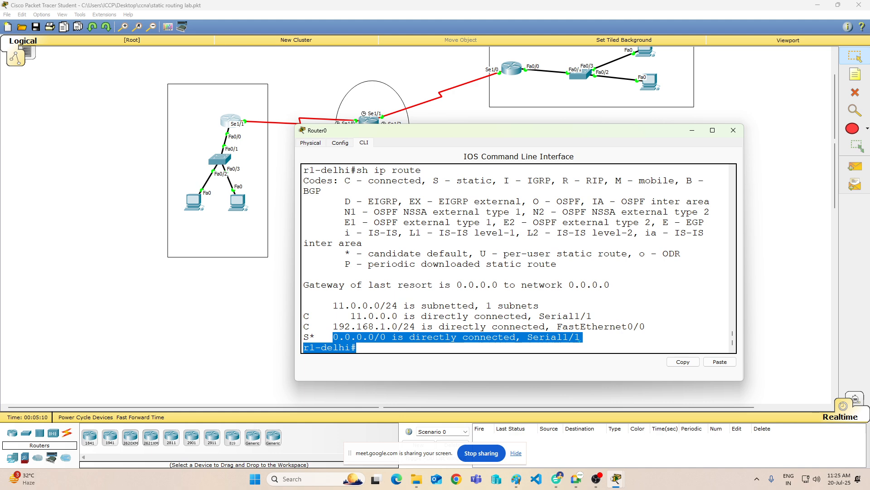
{"action": "left_click", "coordinate": [692, 130]}
Step: Open the command line of Router1 (ISP) and enter configuration mode with "en" and "config t"
{"action": "left_click", "coordinate": [370, 129]}
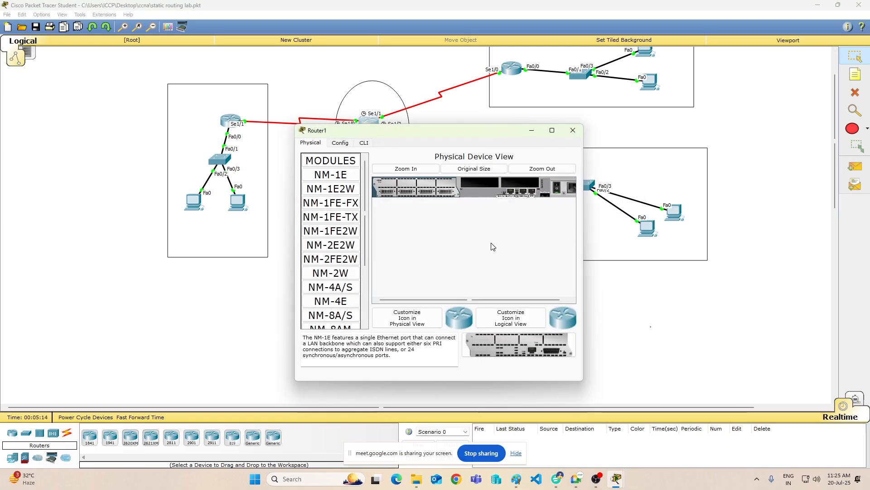
{"action": "left_click", "coordinate": [364, 142]}
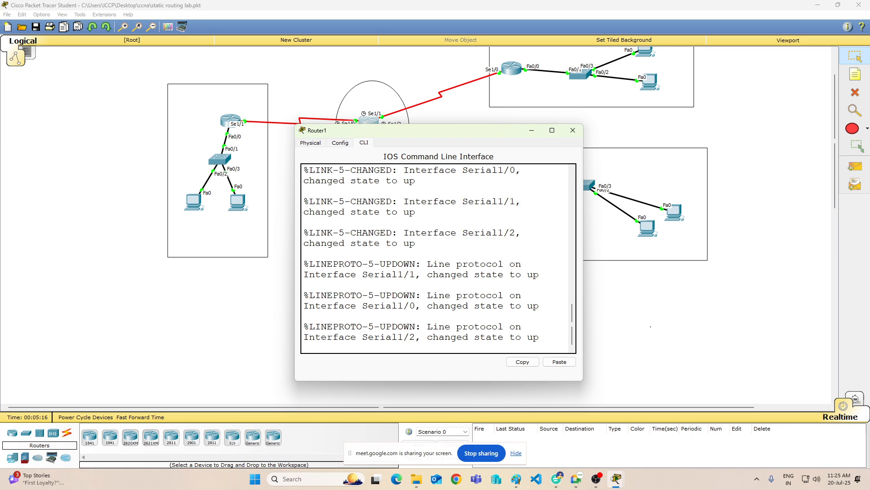
{"action": "key", "text": "Return"}
{"action": "key", "text": "Return"}
{"action": "key", "text": "Return"}
{"action": "key", "text": "Return"}
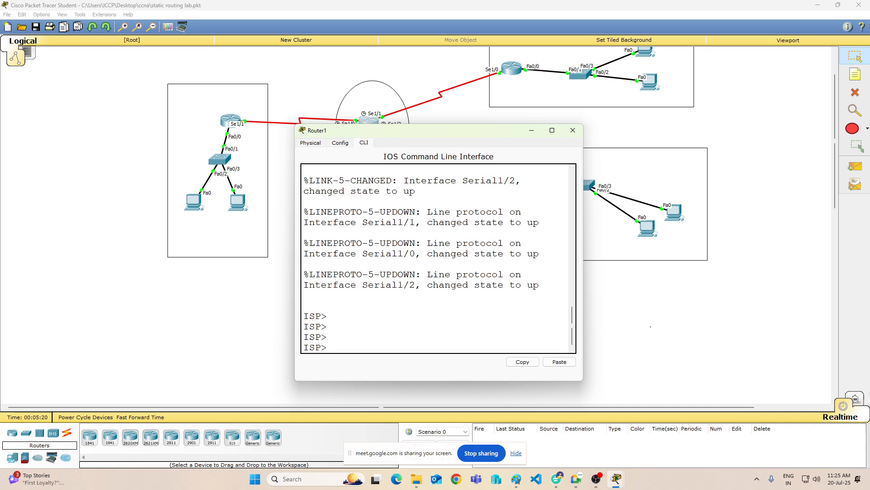
{"action": "type", "text": "en"}
{"action": "key", "text": "Return"}
{"action": "key", "text": "Return"}
{"action": "type", "text": "con"}
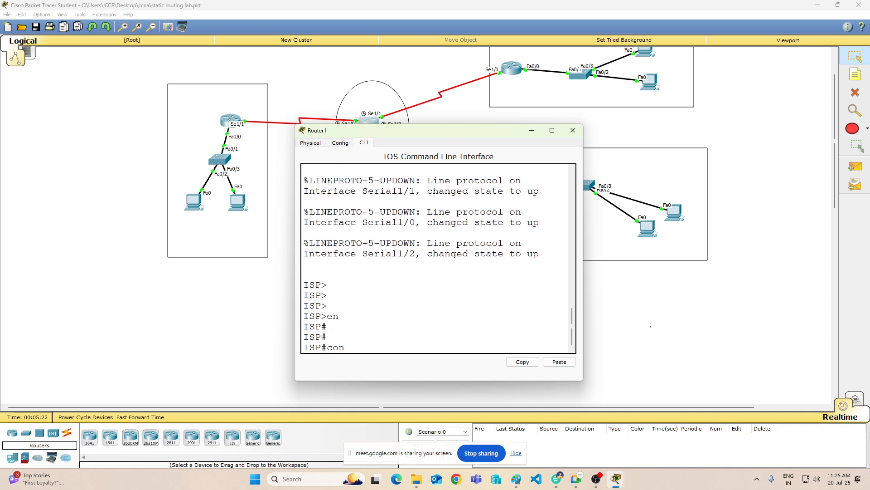
{"action": "type", "text": "fig t"}
{"action": "key", "text": "Return"}
{"action": "key", "text": "Return"}
{"action": "key", "text": "Return"}
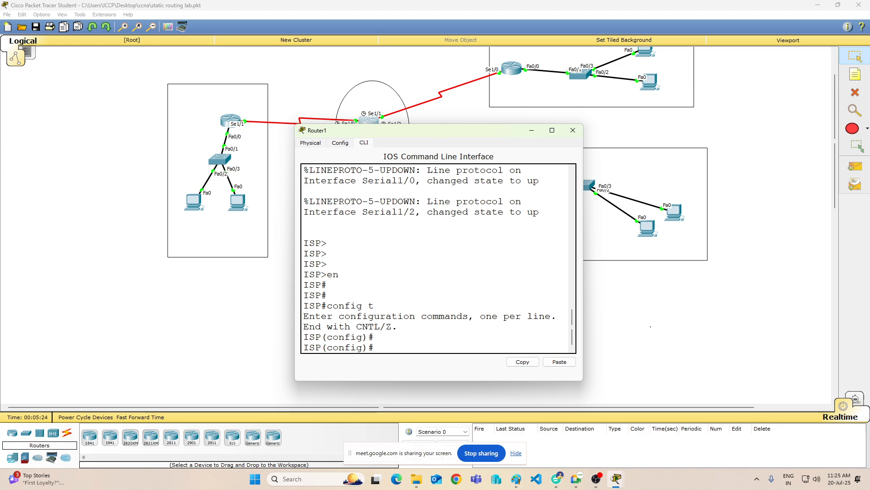
Step: Add a default route on the ISP router through its first serial interface with "ip route 0.0.0.0 0.0.0.0 s1/0"
{"action": "type", "text": "ip"}
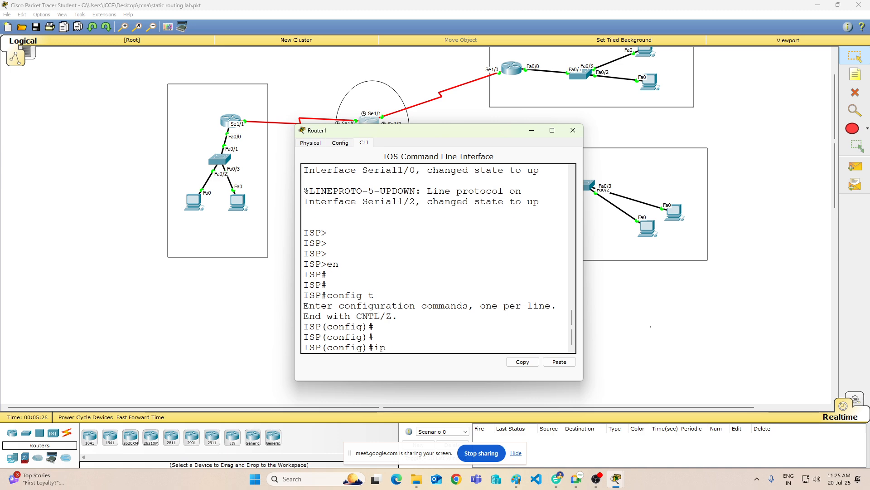
{"action": "type", "text": " route 0"}
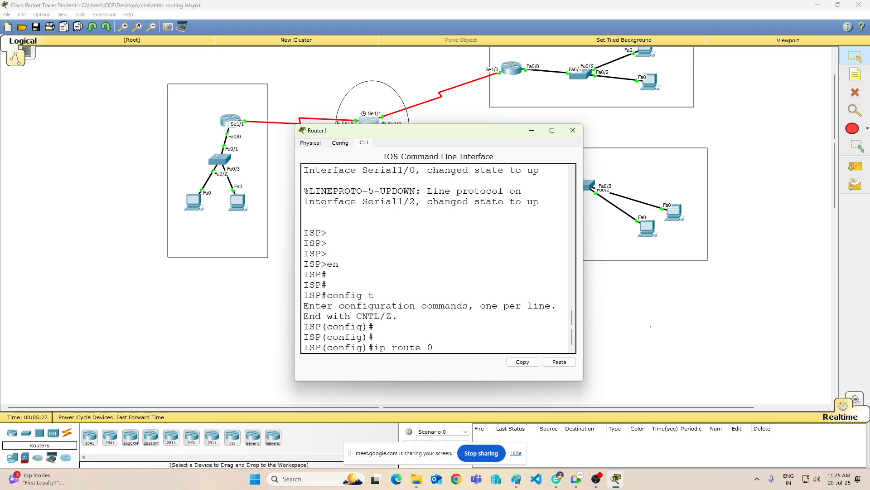
{"action": "type", "text": ".0.0.0 0.0.0.0 s1/0"}
{"action": "key", "text": "Return"}
Step: Add two more 0.0.0.0 0.0.0.0 default routes on the ISP router, one through s1/1 and one through s1/2
{"action": "key", "text": "Up"}
{"action": "key", "text": "BackSpace"}
{"action": "type", "text": "1"}
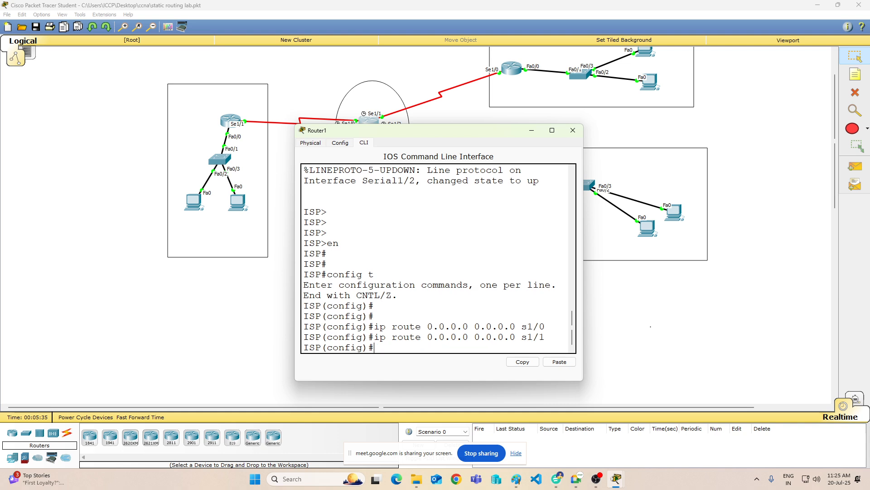
{"action": "key", "text": "Return"}
{"action": "key", "text": "Up"}
{"action": "type", "text": "2"}
{"action": "key", "text": "Return"}
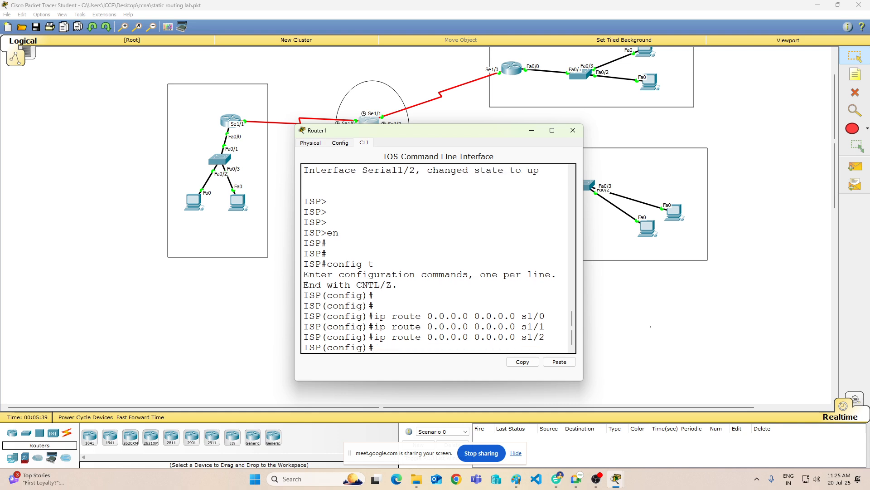
Step: Leave the ISP router's configuration mode with "end" and save its configuration with "wr"
{"action": "type", "text": "end"}
{"action": "key", "text": "Return"}
{"action": "type", "text": "wr"}
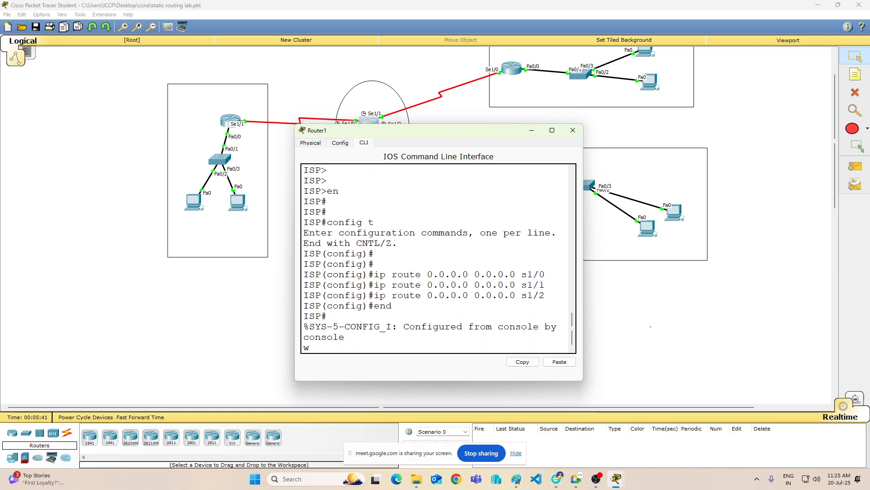
{"action": "key", "text": "Return"}
{"action": "key", "text": "Return"}
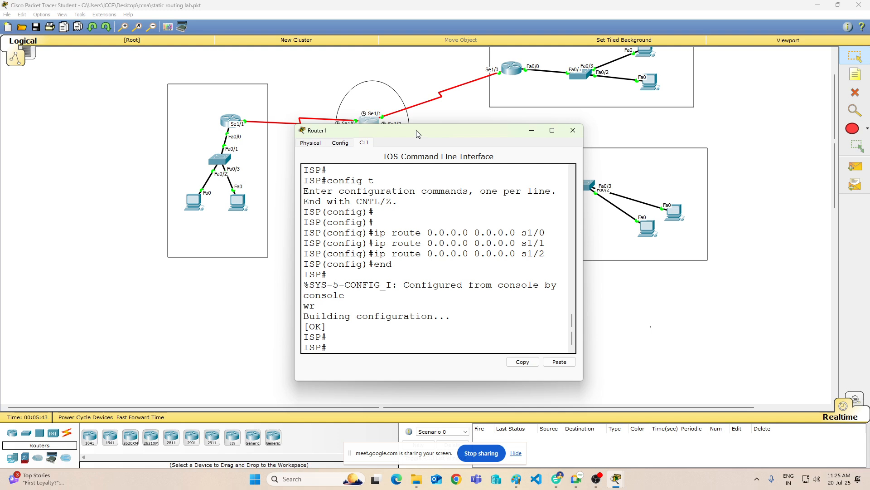
Step: Display the ISP router's routing table with "sh ip route" in an enlarged window, and minimize the window after reading it
{"action": "left_click_drag", "start_coordinate": [413, 132], "coordinate": [420, 175]}
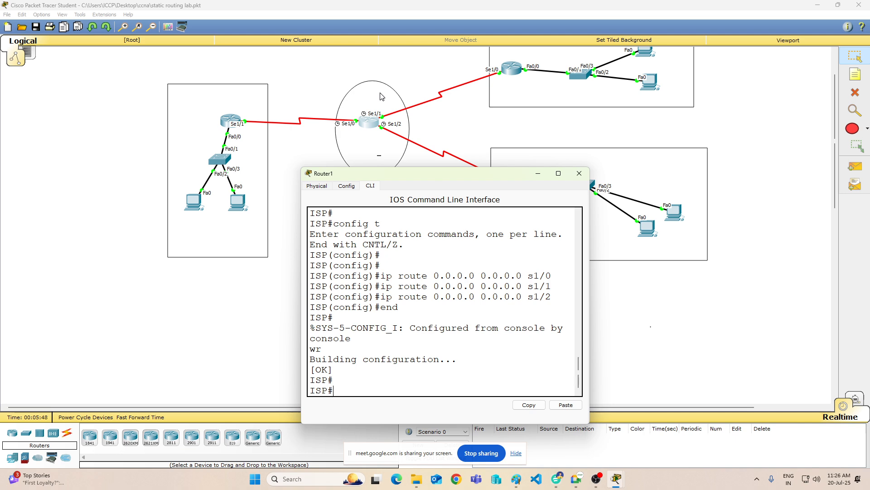
{"action": "type", "text": "sh ip route"}
{"action": "key", "text": "Return"}
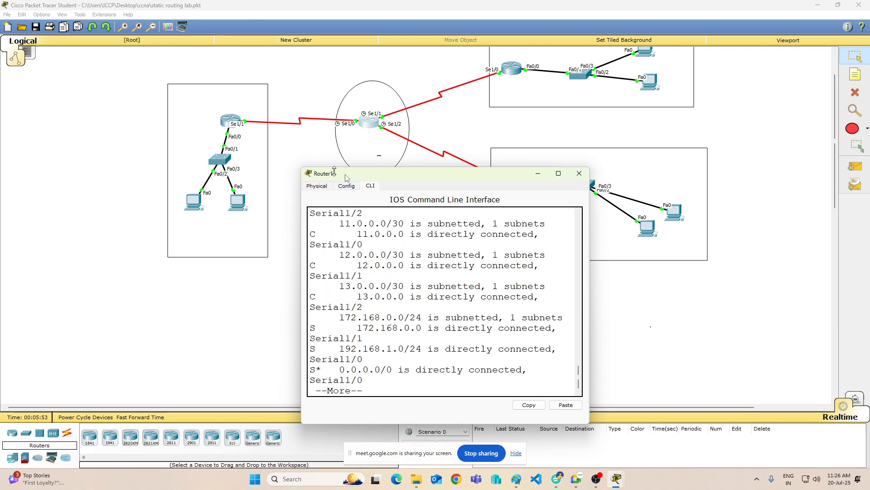
{"action": "left_click_drag", "start_coordinate": [392, 167], "coordinate": [389, 106]}
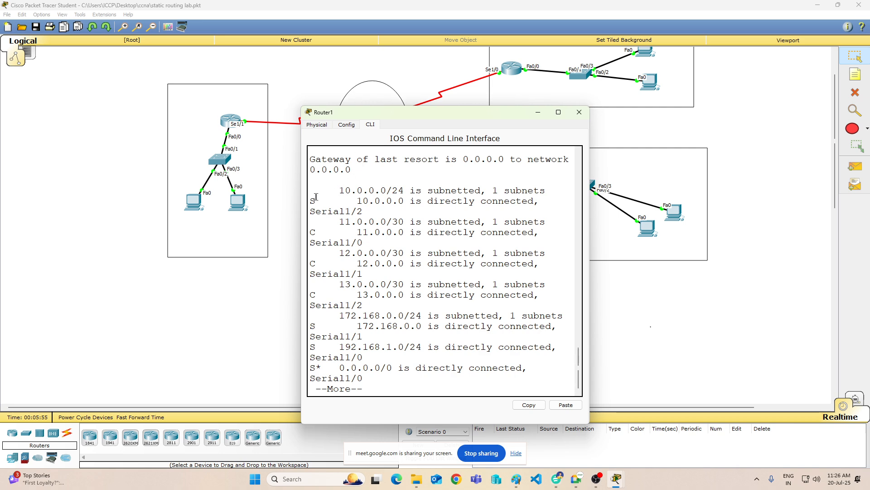
{"action": "left_click_drag", "start_coordinate": [302, 199], "coordinate": [160, 200]}
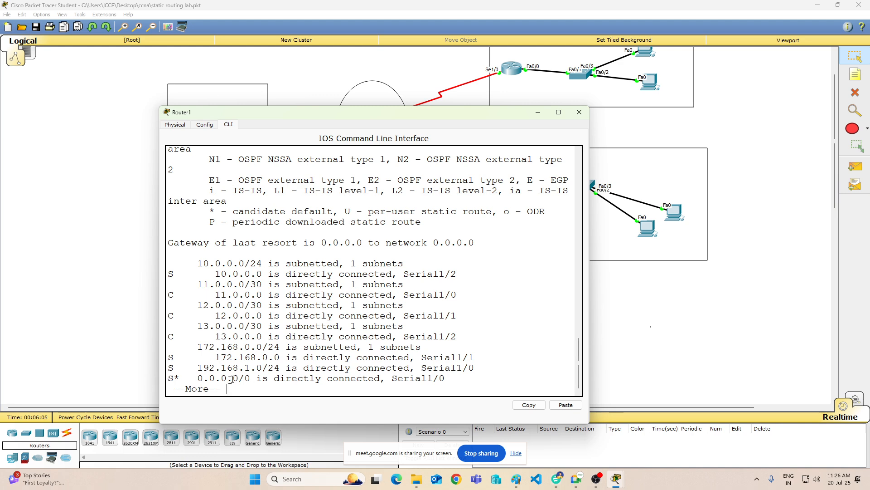
{"action": "left_click", "coordinate": [538, 113]}
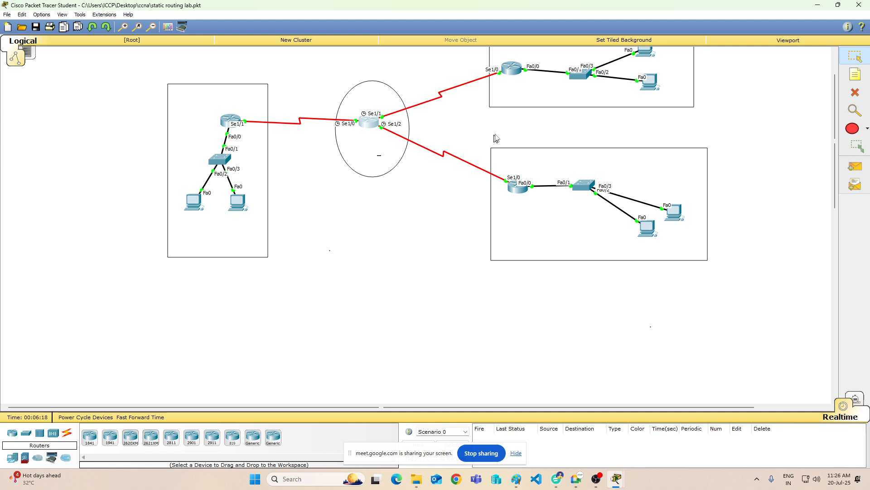
Step: Open the command line of Router2 (r2-Mumbai) and enter configuration mode with "en" and "config t"
{"action": "left_click", "coordinate": [510, 68]}
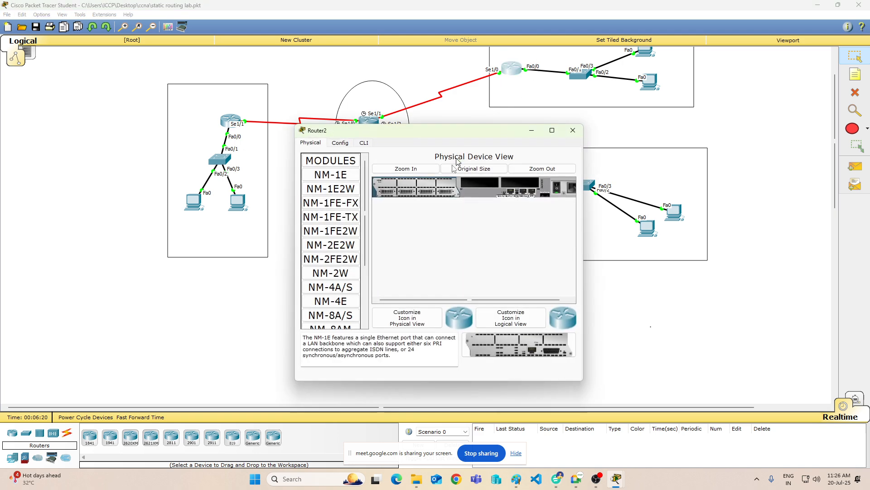
{"action": "left_click", "coordinate": [364, 143]}
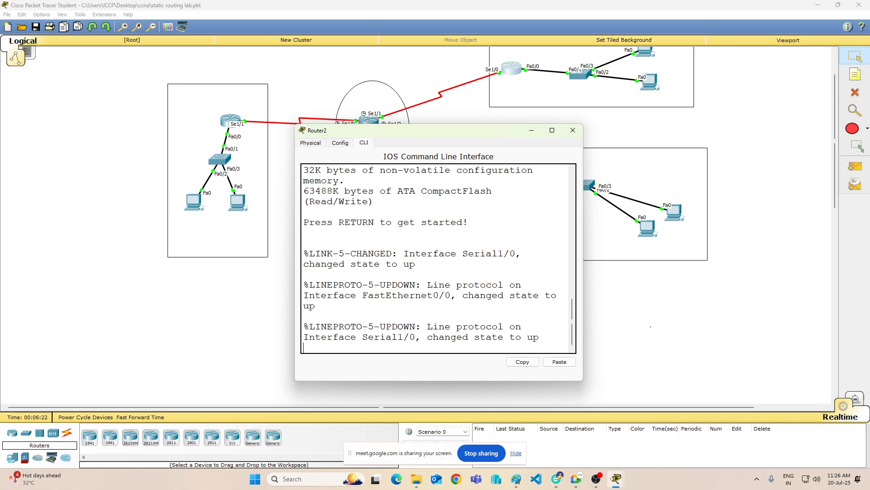
{"action": "key", "text": "Return"}
{"action": "key", "text": "Return"}
{"action": "key", "text": "Return"}
{"action": "key", "text": "Return"}
{"action": "key", "text": "Return"}
{"action": "type", "text": "en"}
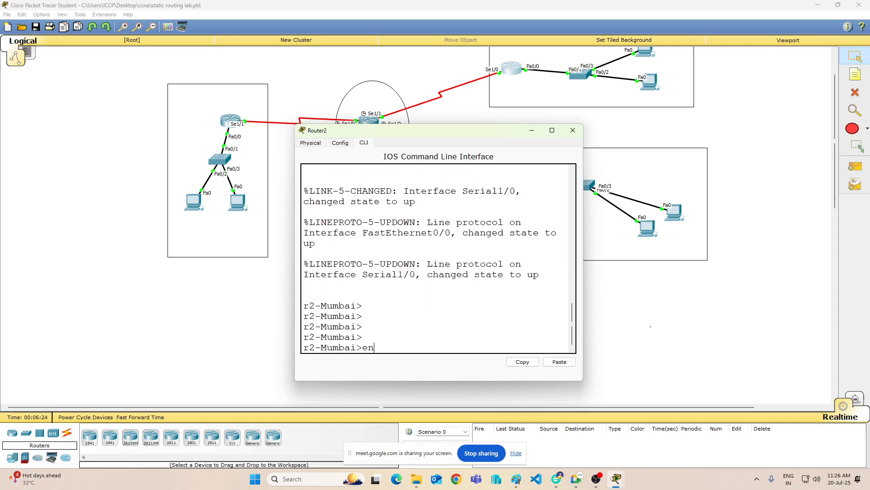
{"action": "key", "text": "Return"}
{"action": "type", "text": "con"}
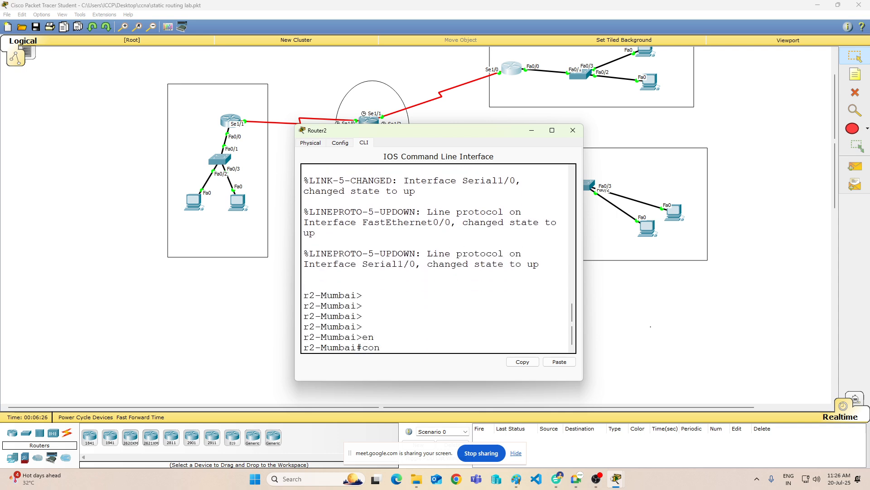
{"action": "type", "text": "fig t"}
{"action": "key", "text": "Return"}
{"action": "key", "text": "Return"}
Step: Add a default route on Router2 through its serial interface with "ip route 0.0.0.0 0.0.0.0 s1/0"
{"action": "type", "text": "ip route"}
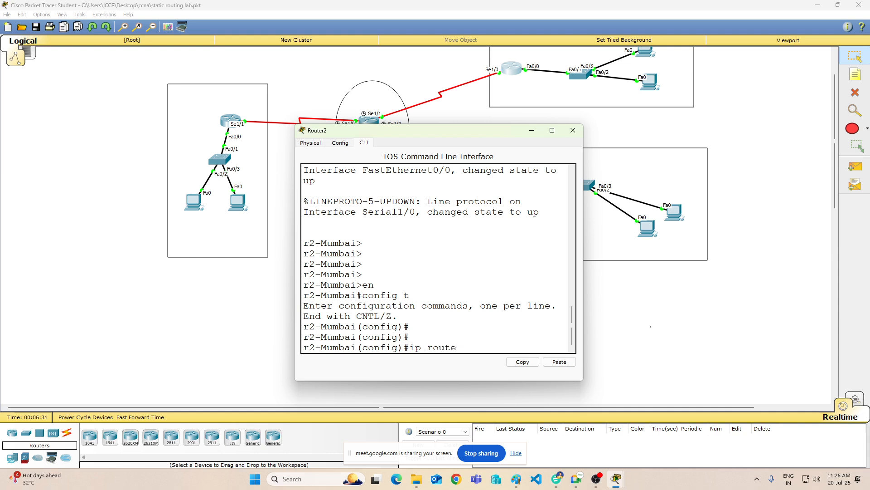
{"action": "type", "text": " 0.0.0.0 0.0.0.0 s1/1"}
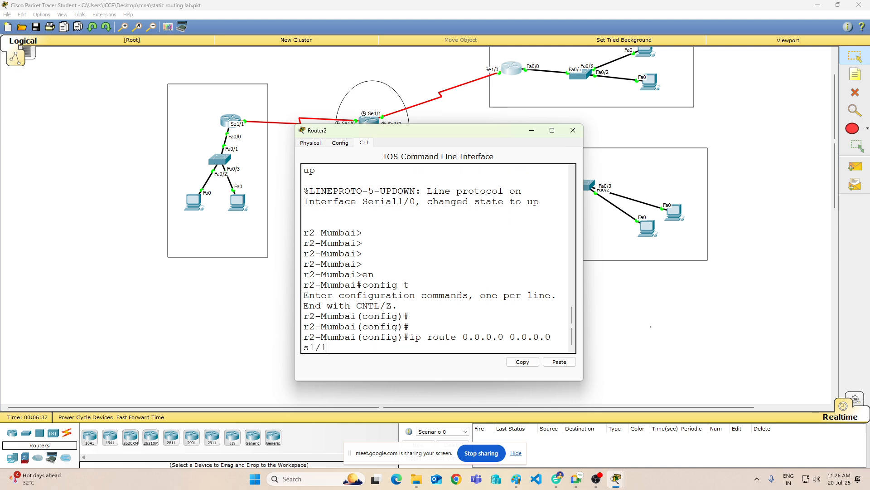
{"action": "key", "text": "BackSpace"}
{"action": "type", "text": "0"}
{"action": "key", "text": "Return"}
{"action": "key", "text": "Return"}
{"action": "key", "text": "Return"}
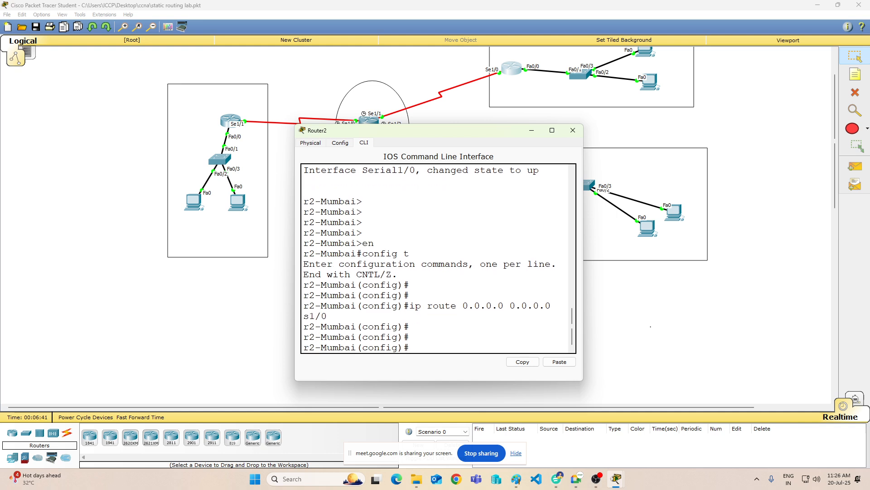
Step: Leave Router2's configuration mode with "end" and save its configuration with "wr"
{"action": "type", "text": "end"}
{"action": "key", "text": "Return"}
{"action": "type", "text": "wr"}
{"action": "key", "text": "Return"}
{"action": "key", "text": "Return"}
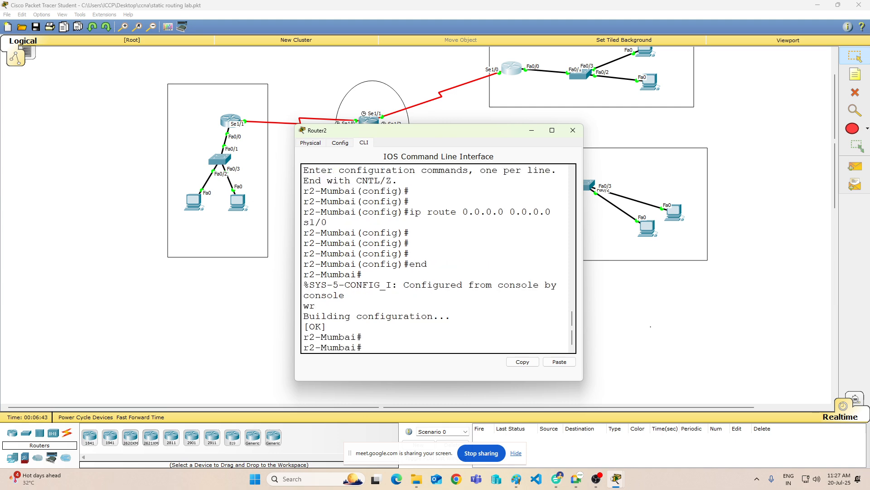
Step: Display Router2's routing table with "sh ip route" in a widened window, and minimize the window after reading it
{"action": "key", "text": "Return"}
{"action": "type", "text": "sh ip ro"}
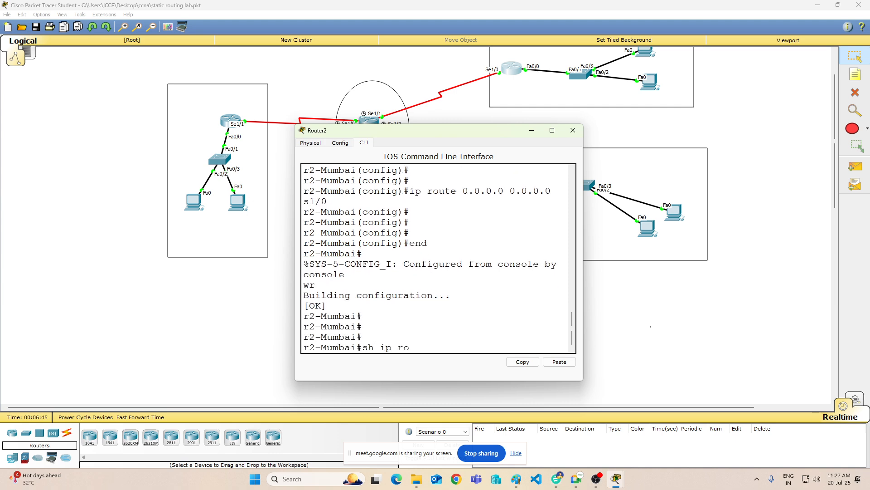
{"action": "type", "text": "ute"}
{"action": "key", "text": "Return"}
{"action": "key", "text": "Return"}
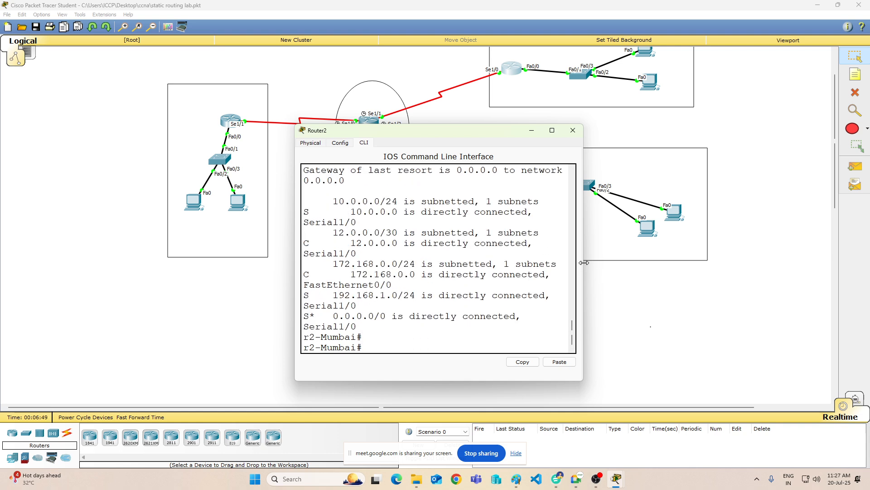
{"action": "left_click_drag", "start_coordinate": [583, 271], "coordinate": [686, 271]}
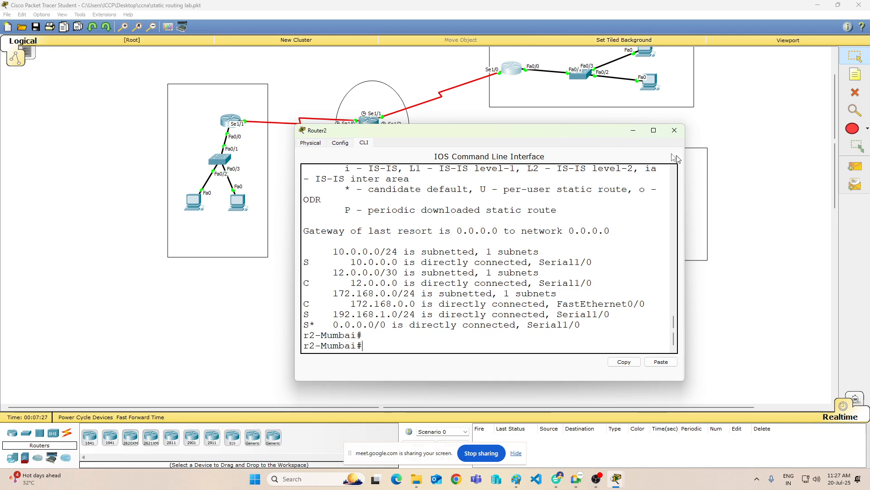
{"action": "left_click", "coordinate": [633, 130]}
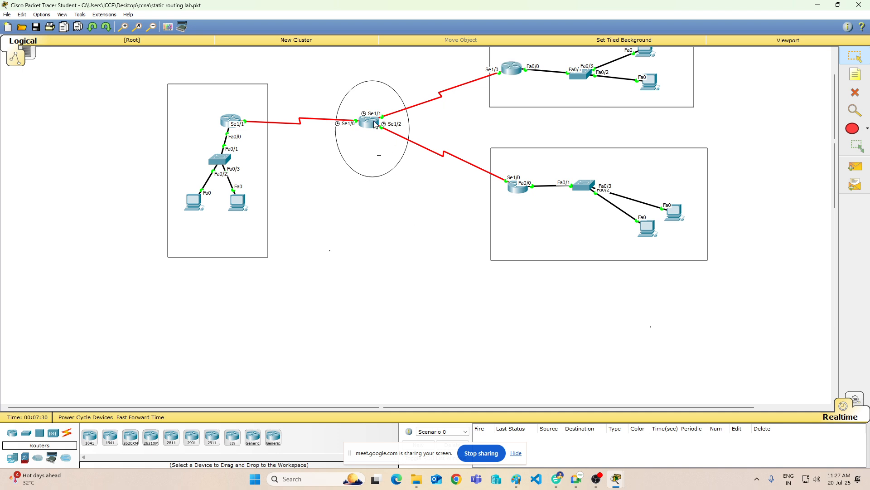
Step: Send a simple PDU from PC0 to Router0 and hide the screen-sharing notice covering the scenario controls
{"action": "mouse_move", "coordinate": [374, 121]}
{"action": "left_click", "coordinate": [854, 168]}
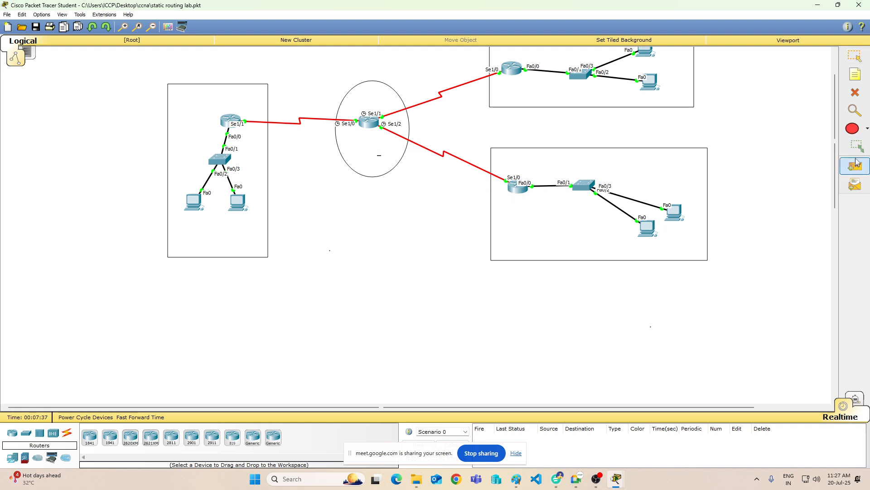
{"action": "left_click", "coordinate": [189, 200]}
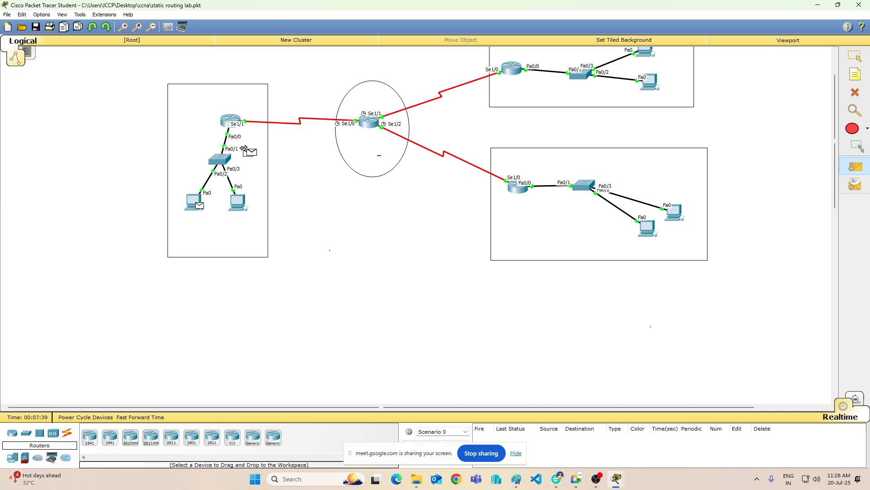
{"action": "left_click", "coordinate": [222, 117]}
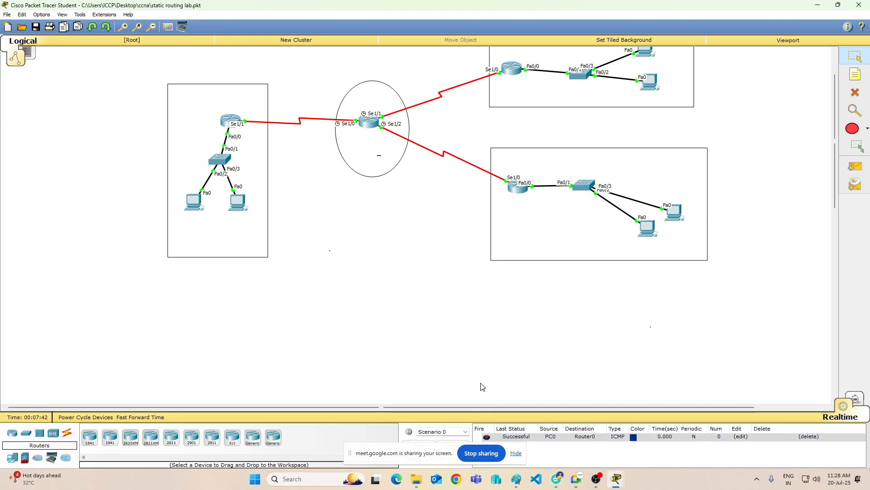
{"action": "left_click", "coordinate": [516, 453]}
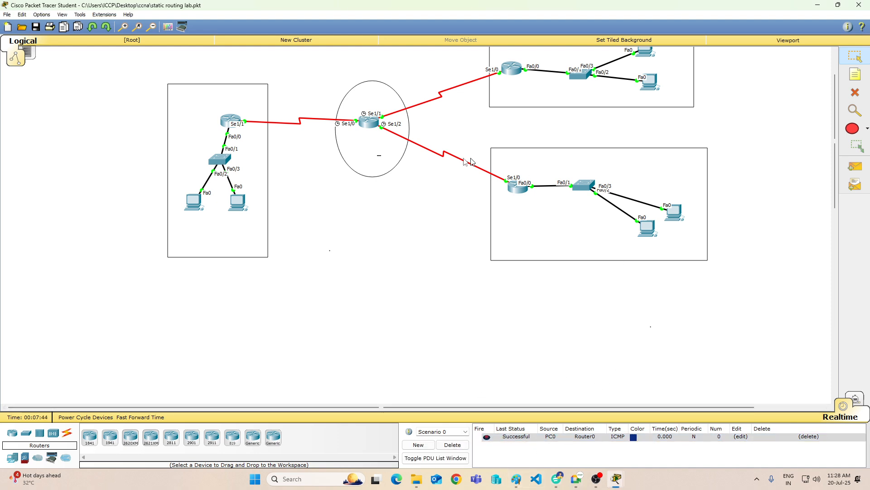
Step: Test PC0's connectivity across the serial links by sending one simple PDU to the ISP router and another to Router3
{"action": "left_click", "coordinate": [855, 166]}
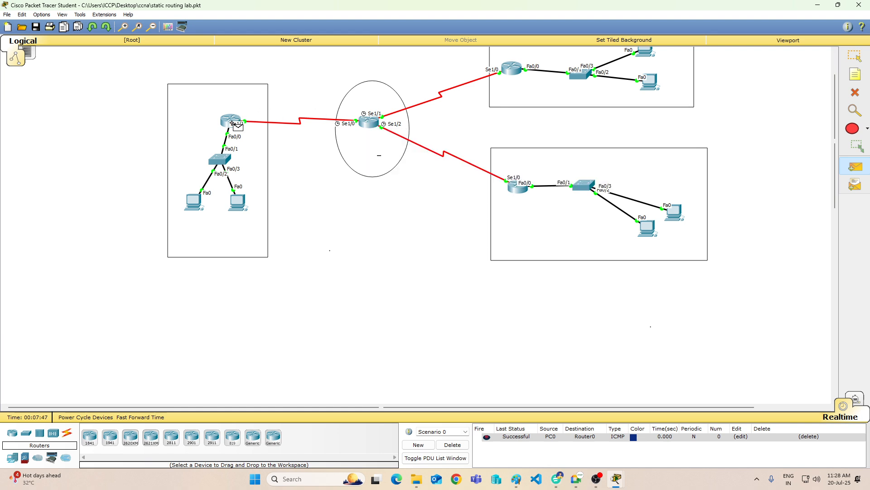
{"action": "left_click", "coordinate": [194, 203]}
{"action": "left_click", "coordinate": [366, 127]}
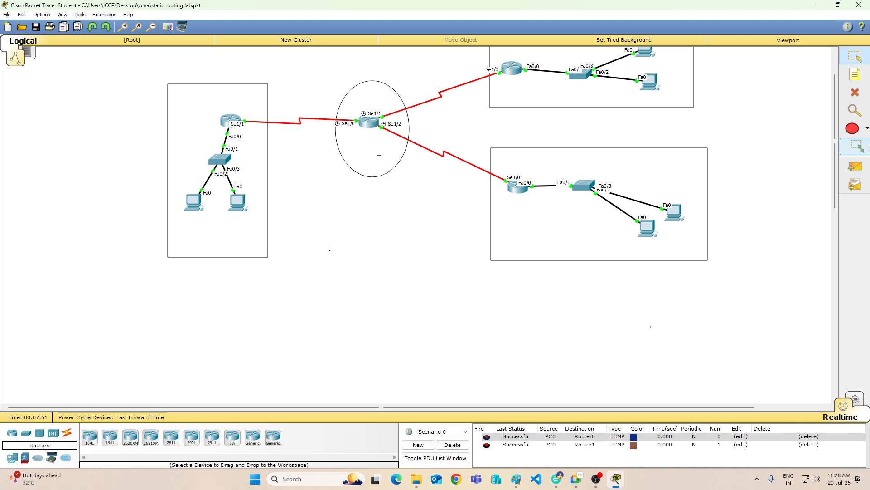
{"action": "left_click", "coordinate": [856, 166]}
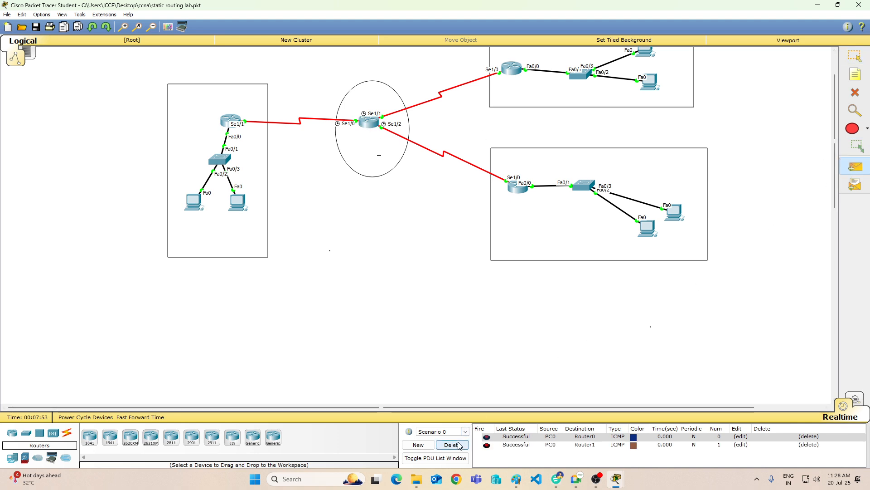
{"action": "left_click", "coordinate": [201, 200]}
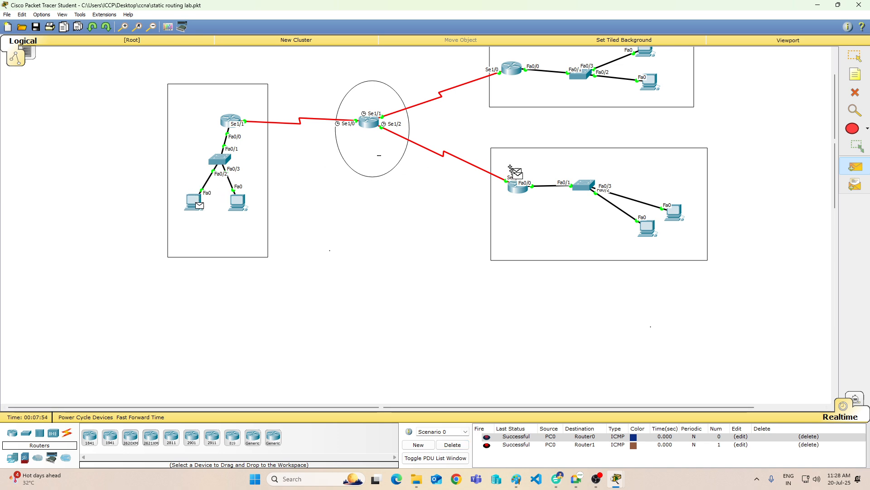
{"action": "left_click", "coordinate": [519, 190]}
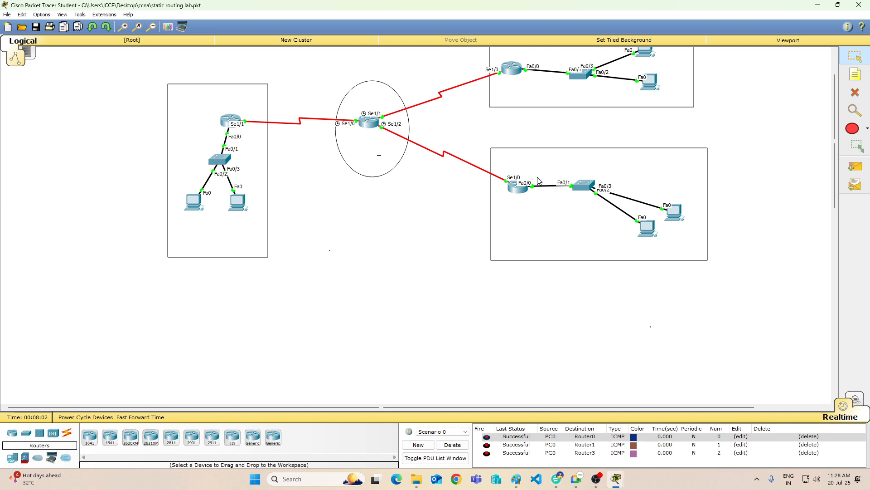
Step: Delete the existing test PDUs of Scenario 0 and send a simple PDU from PC0 to Router2
{"action": "left_click", "coordinate": [453, 445]}
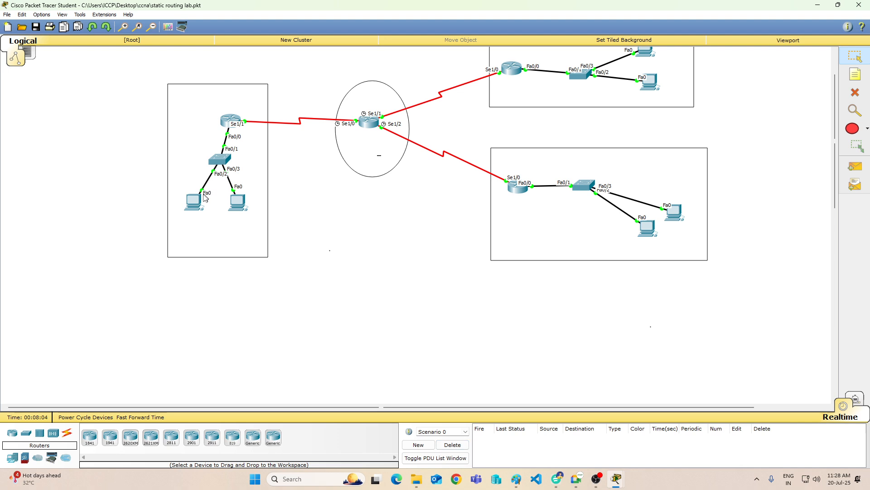
{"action": "left_click", "coordinate": [195, 201]}
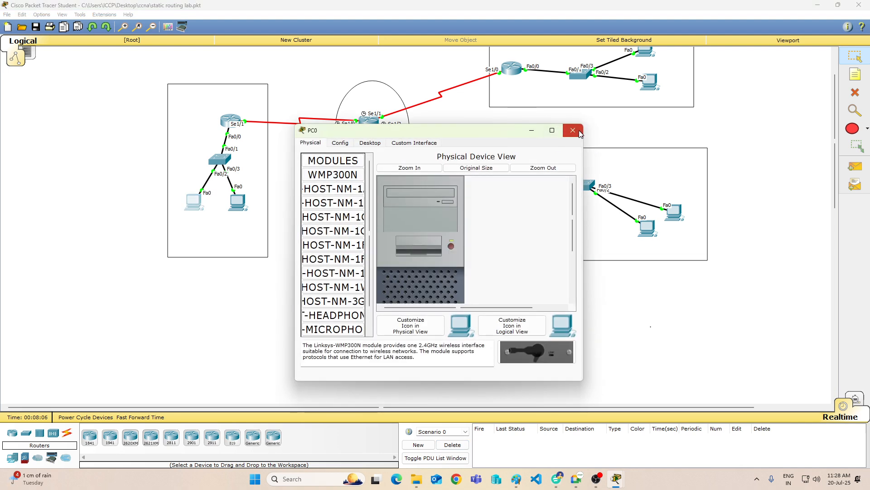
{"action": "left_click", "coordinate": [579, 132]}
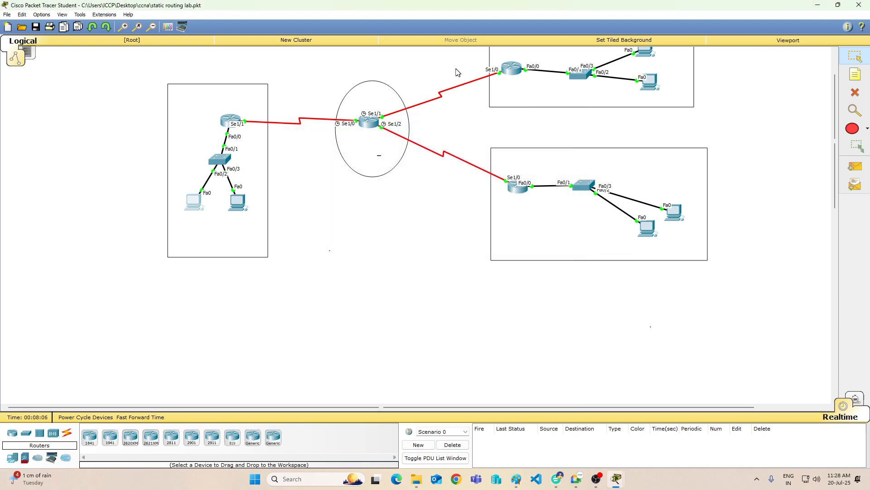
{"action": "left_click", "coordinate": [861, 163]}
{"action": "left_click", "coordinate": [194, 202]}
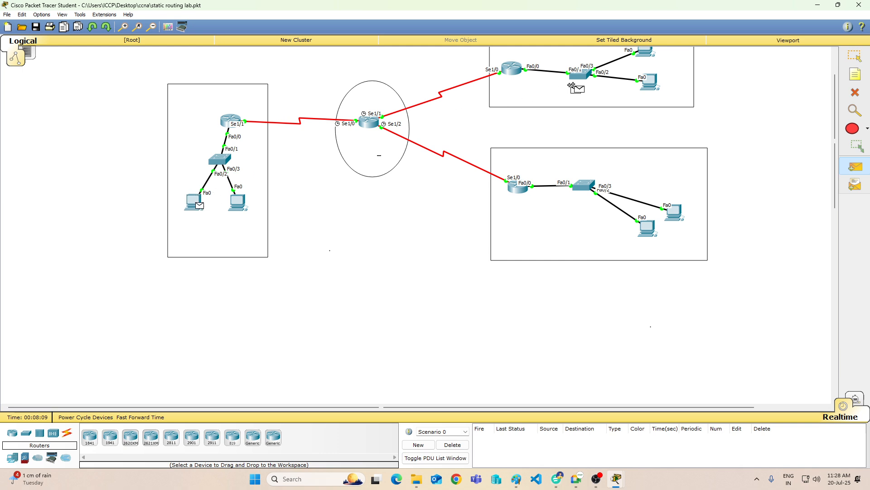
{"action": "left_click", "coordinate": [512, 69]}
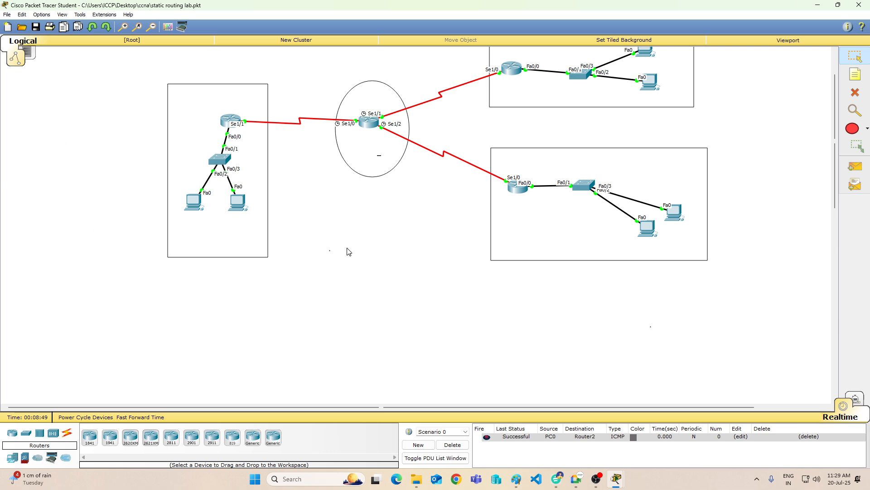
Step: Open the ISP router's command line, move its window clear of the topology, and examine the static and connected routes in its routing table
{"action": "scroll", "coordinate": [349, 250], "scroll_direction": "up", "scroll_amount": 3}
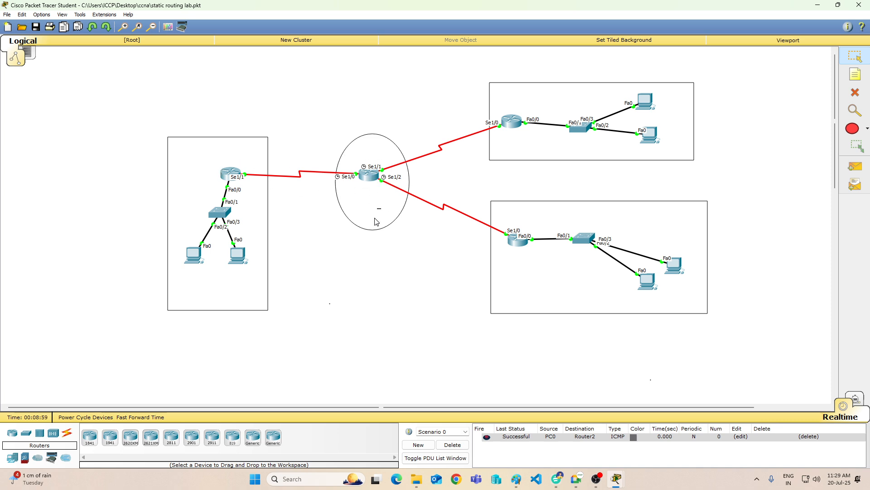
{"action": "mouse_move", "coordinate": [379, 192]}
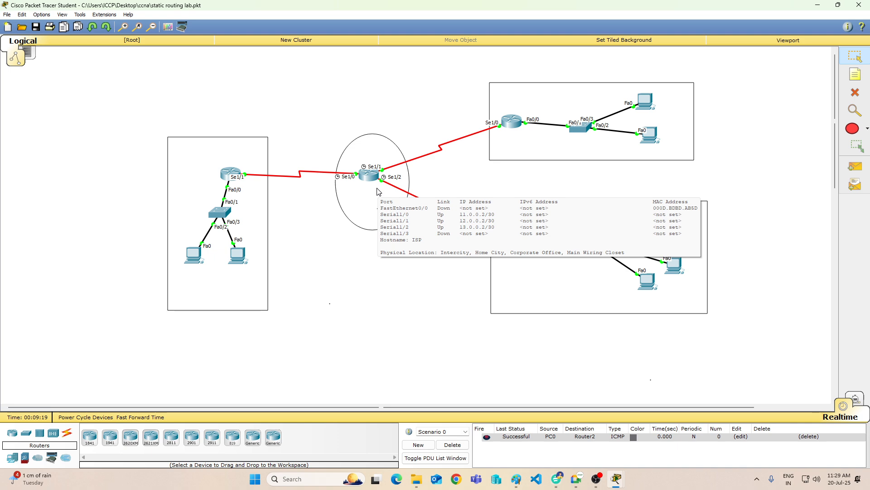
{"action": "left_click", "coordinate": [370, 174]}
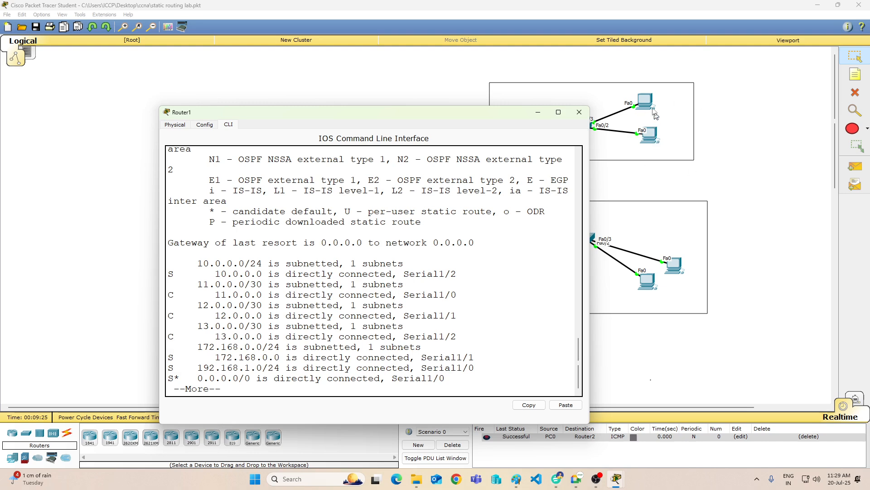
{"action": "left_click_drag", "start_coordinate": [467, 113], "coordinate": [638, 185]}
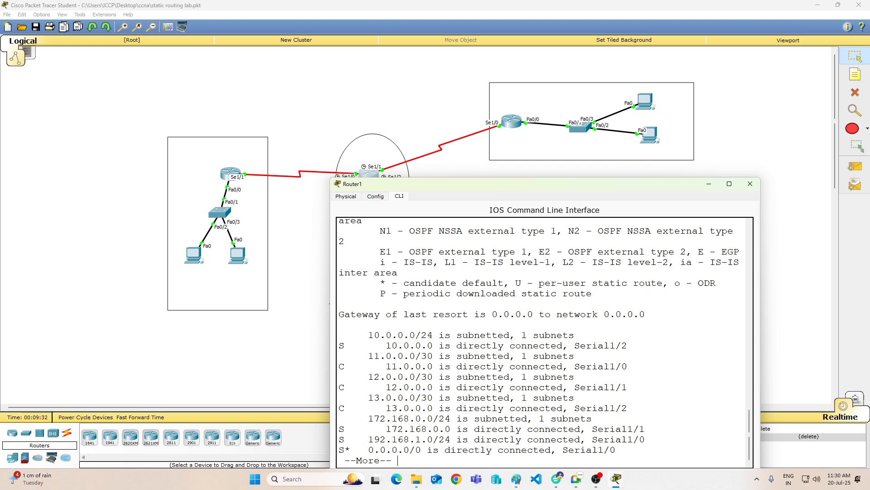
{"action": "left_click_drag", "start_coordinate": [368, 439], "coordinate": [339, 439]}
{"action": "left_click_drag", "start_coordinate": [369, 418], "coordinate": [433, 418]}
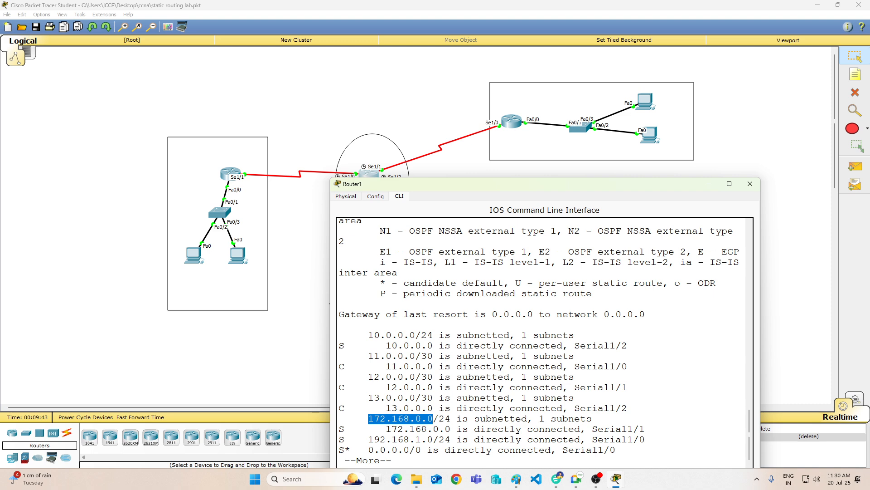
{"action": "left_click_drag", "start_coordinate": [433, 419], "coordinate": [592, 418]}
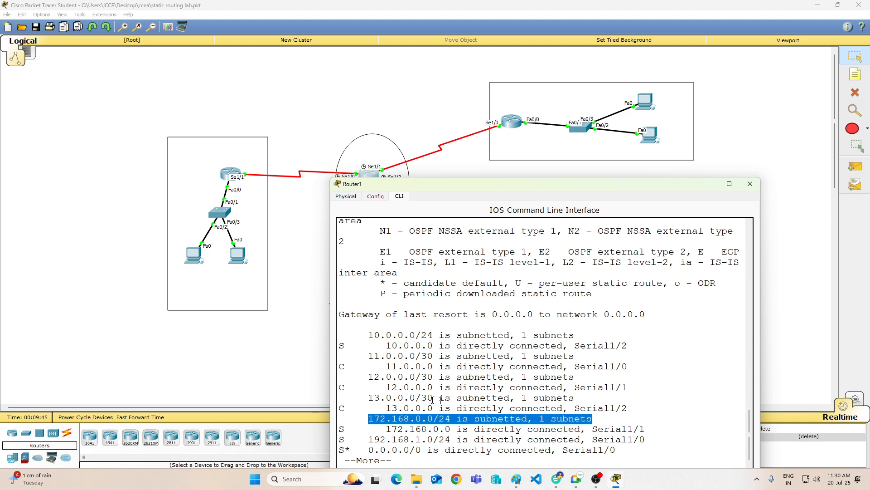
{"action": "left_click_drag", "start_coordinate": [368, 397], "coordinate": [563, 398]}
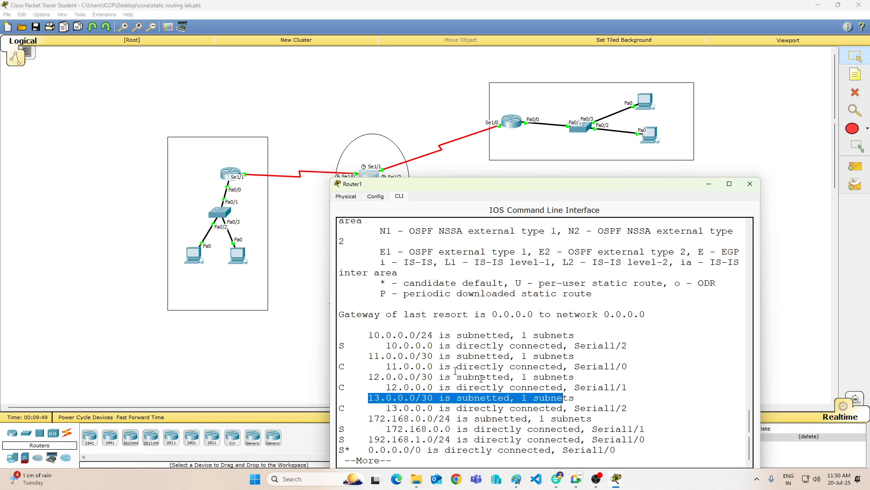
{"action": "left_click", "coordinate": [416, 398]}
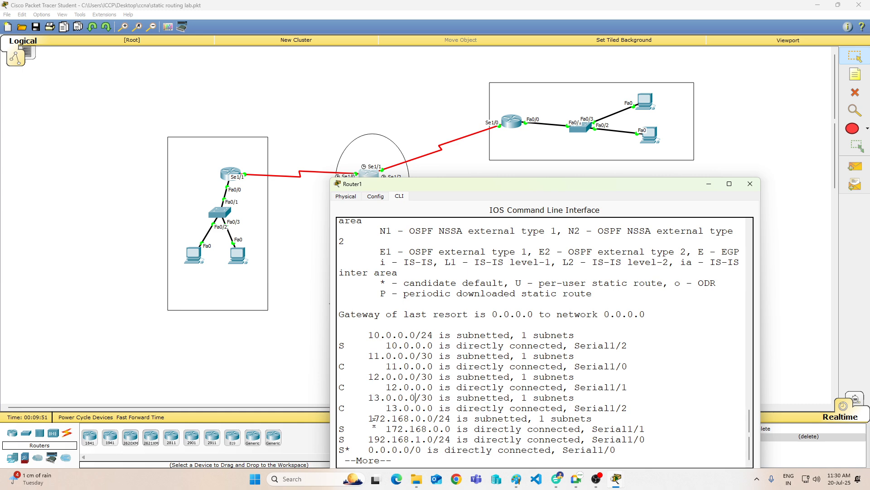
{"action": "left_click_drag", "start_coordinate": [368, 418], "coordinate": [645, 428]}
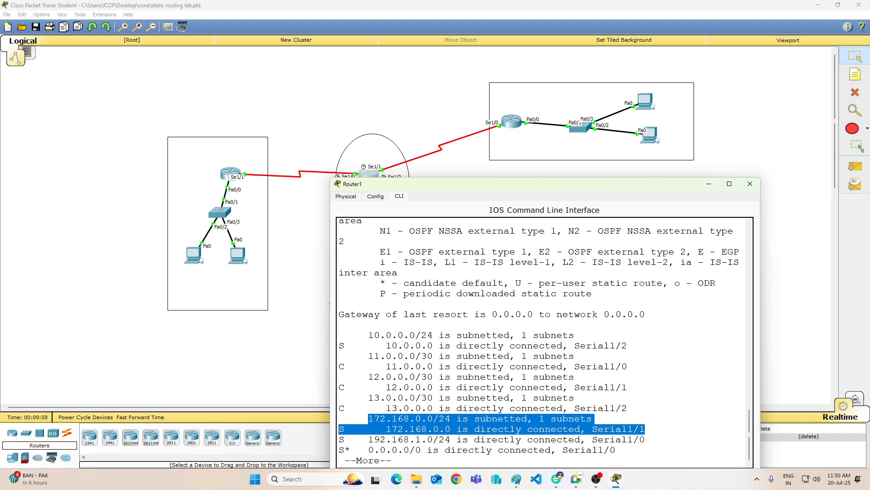
Step: Continue the ISP router's routing table listing to its end and examine the 0.0.0.0/0 default route entries
{"action": "key", "text": "Return"}
{"action": "key", "text": "Return"}
{"action": "key", "text": "Return"}
{"action": "key", "text": "Return"}
{"action": "key", "text": "Return"}
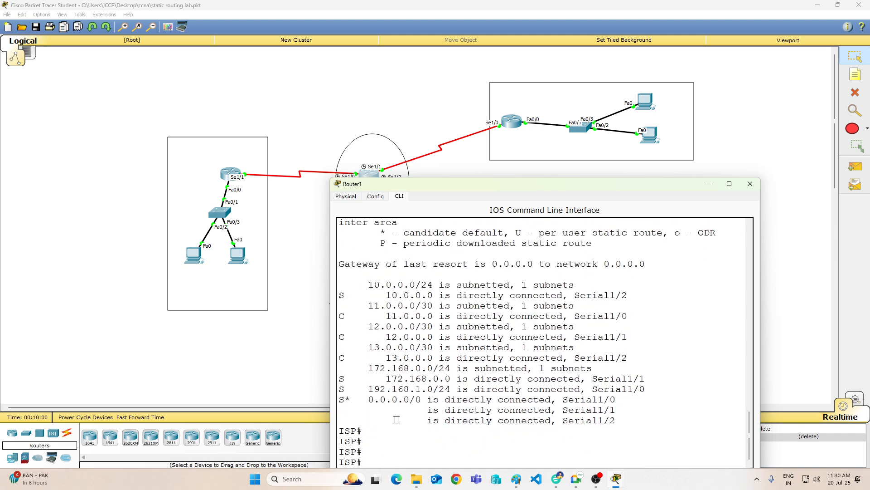
{"action": "left_click_drag", "start_coordinate": [369, 399], "coordinate": [617, 421]}
{"action": "left_click", "coordinate": [346, 411]}
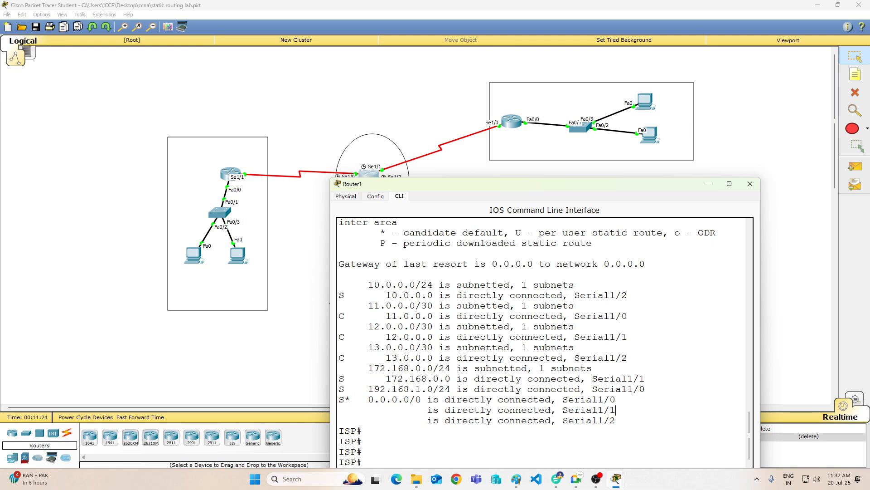
Step: Open Router0's command line and examine the 0.0.0.0/0 default route in its routing table
{"action": "left_click", "coordinate": [72, 229]}
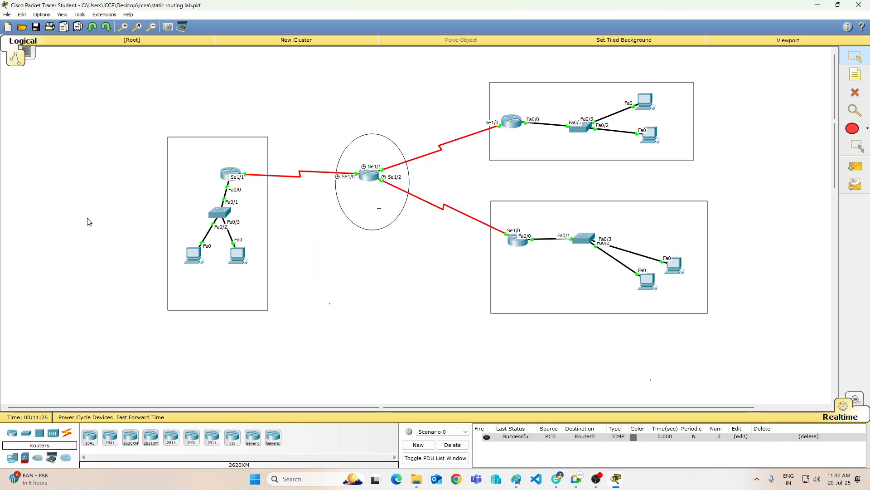
{"action": "left_click", "coordinate": [226, 176]}
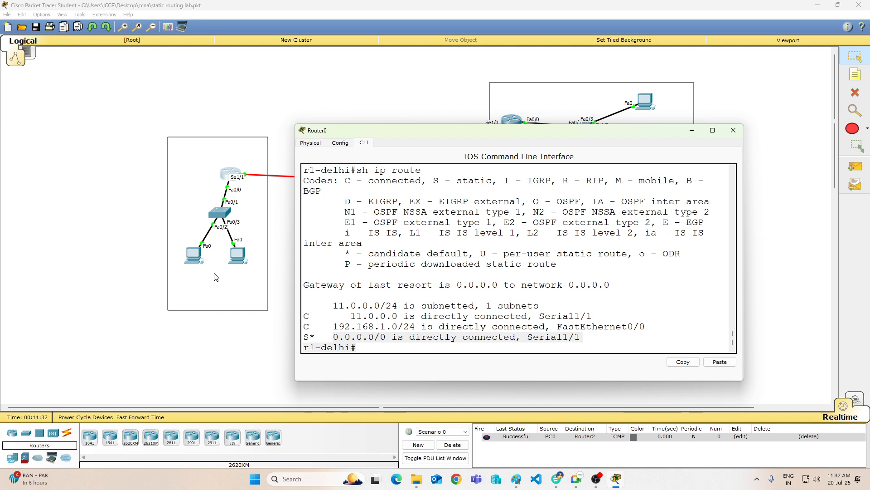
{"action": "left_click", "coordinate": [692, 130]}
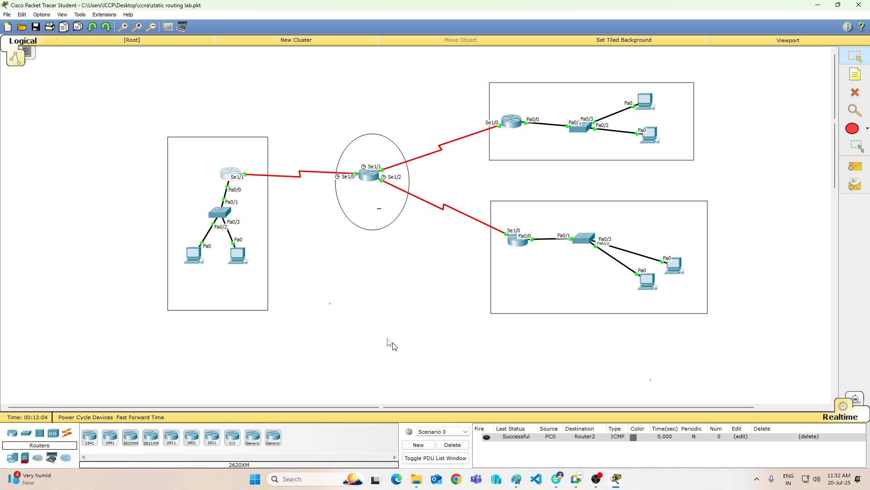
Step: Reopen Router0's command line and enter global configuration mode with config t
{"action": "left_click", "coordinate": [187, 256]}
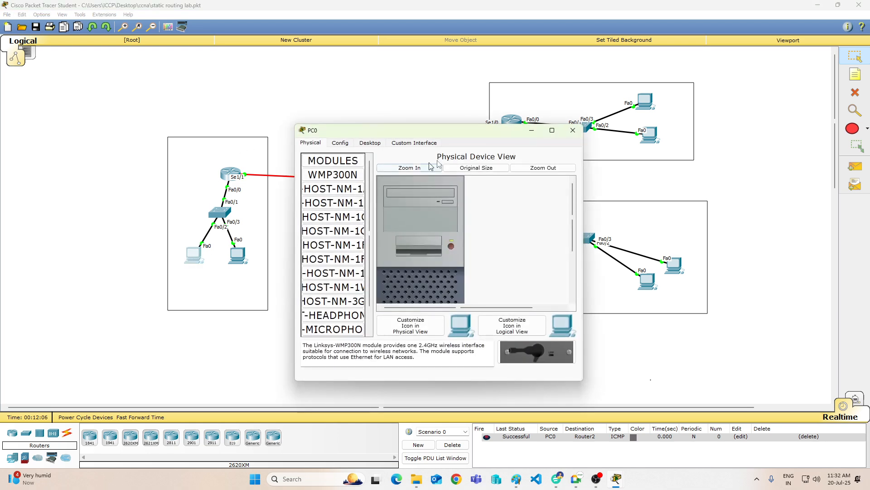
{"action": "left_click", "coordinate": [567, 133]}
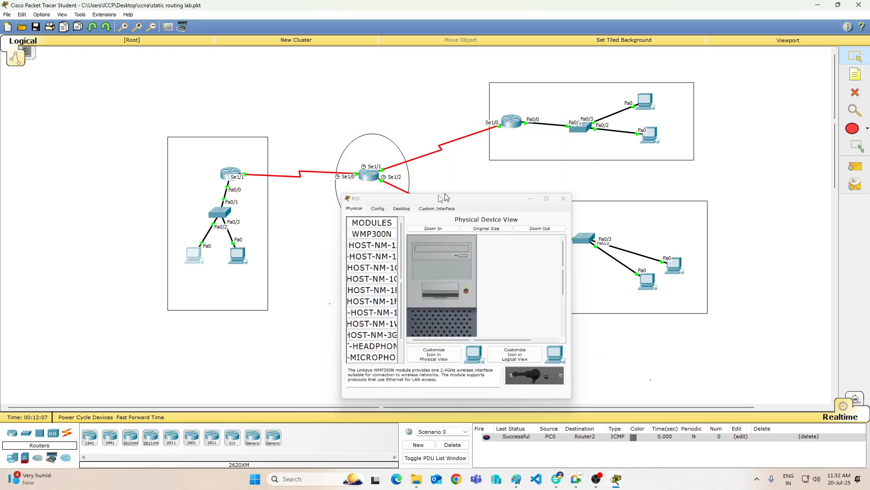
{"action": "left_click", "coordinate": [227, 172]}
{"action": "left_click", "coordinate": [239, 171]}
{"action": "left_click", "coordinate": [239, 173]}
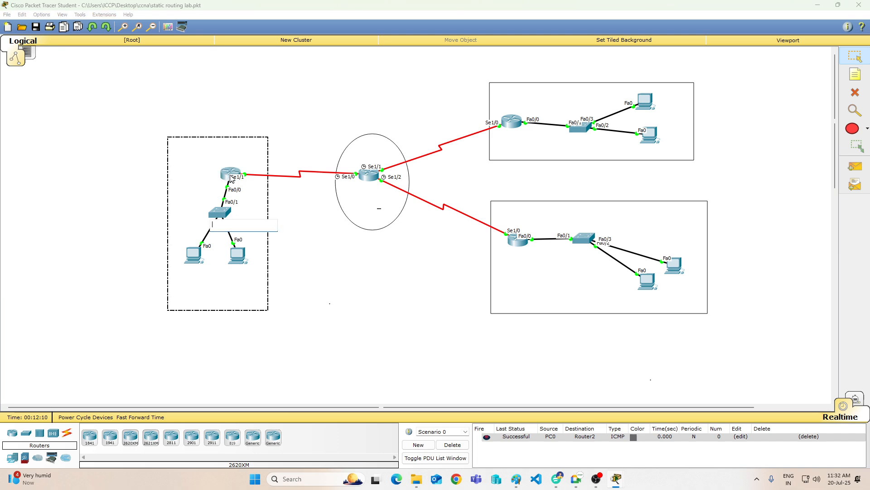
{"action": "key", "text": "Return"}
{"action": "key", "text": "Return"}
{"action": "key", "text": "Return"}
{"action": "key", "text": "Return"}
{"action": "key", "text": "Return"}
{"action": "key", "text": "Return"}
{"action": "key", "text": "Return"}
{"action": "key", "text": "Return"}
{"action": "key", "text": "Return"}
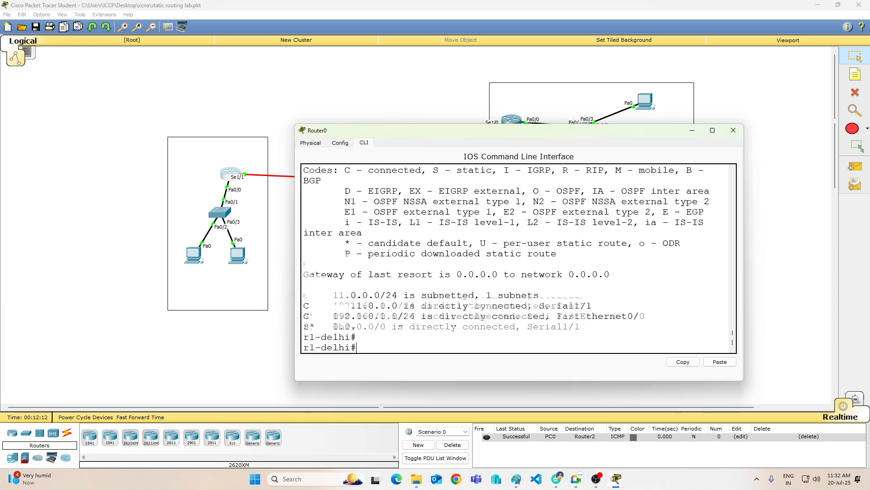
{"action": "type", "text": "con"}
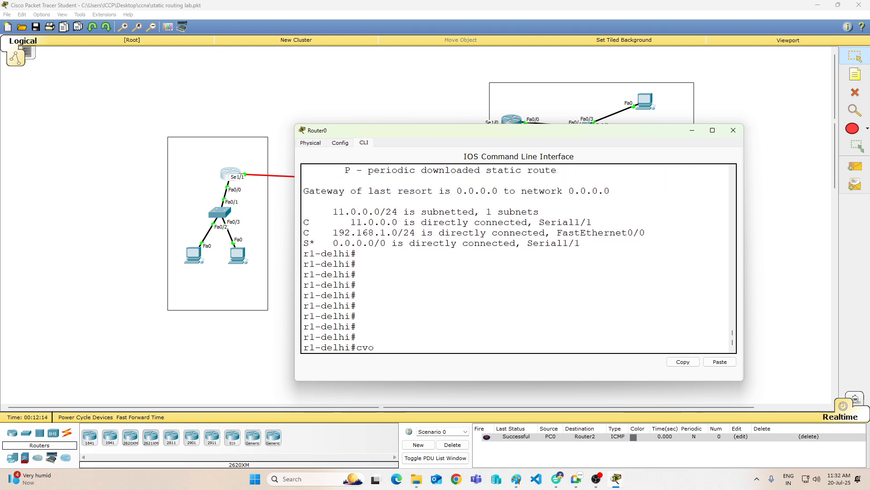
{"action": "key", "text": "BackSpace"}
{"action": "key", "text": "BackSpace"}
{"action": "key", "text": "BackSpace"}
{"action": "type", "text": "config t"}
{"action": "key", "text": "Return"}
{"action": "key", "text": "Return"}
{"action": "key", "text": "Return"}
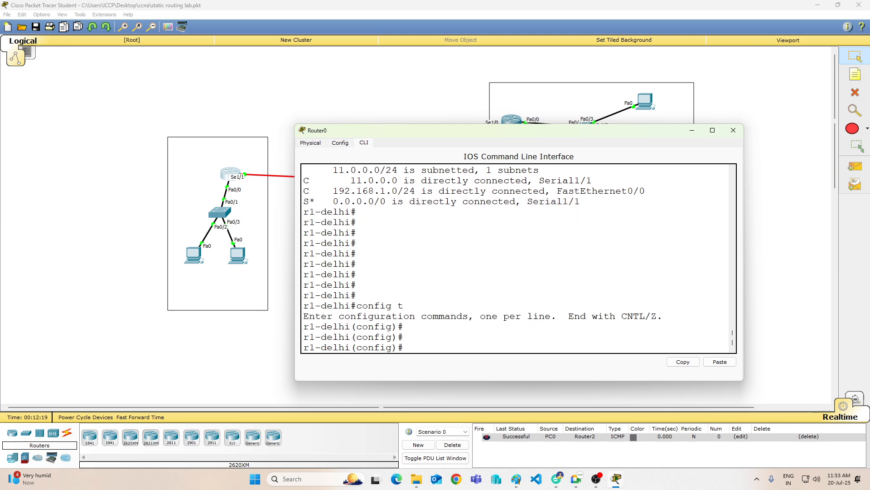
Step: List the ip dhcp options on Router0 and create a DHCP pool named abc
{"action": "type", "text": "ip dh"}
{"action": "key", "text": "Tab"}
{"action": "type", "text": "?"}
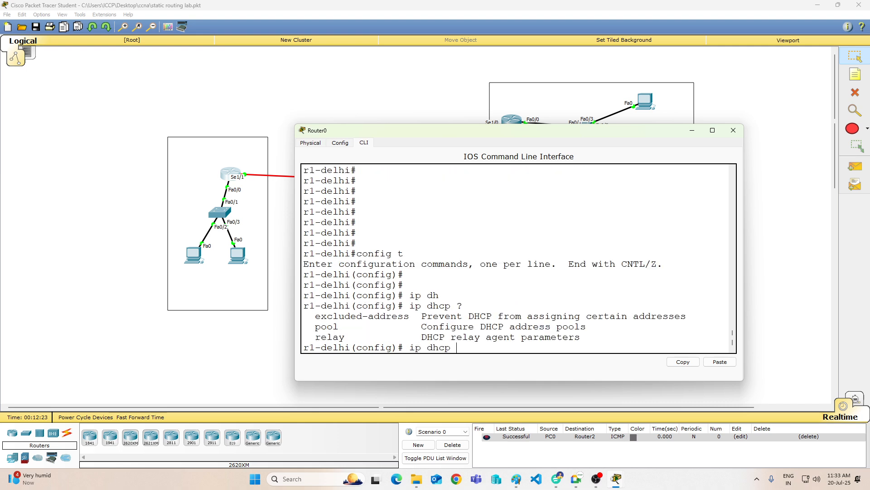
{"action": "type", "text": "p"}
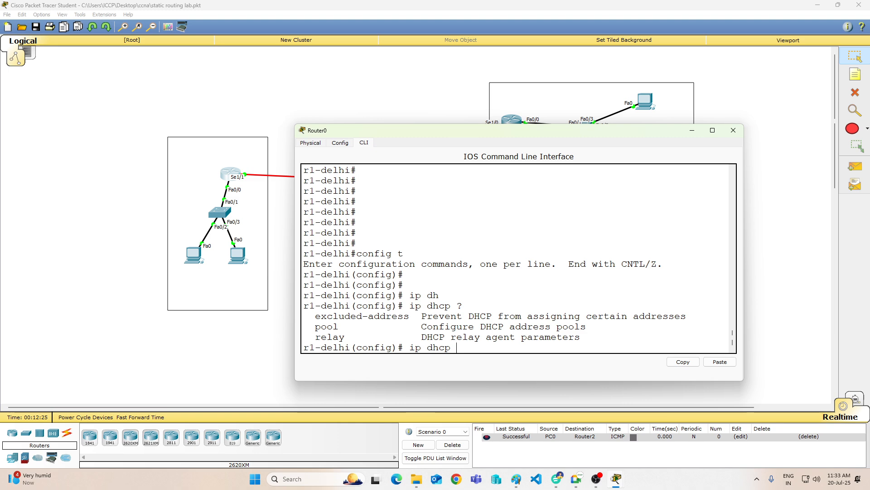
{"action": "key", "text": "Tab"}
{"action": "type", "text": "ab"}
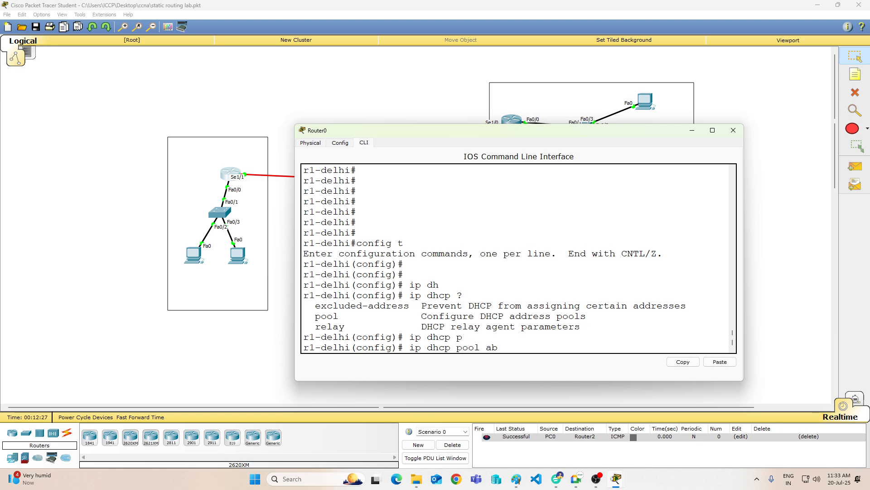
{"action": "type", "text": "c"}
{"action": "key", "text": "Return"}
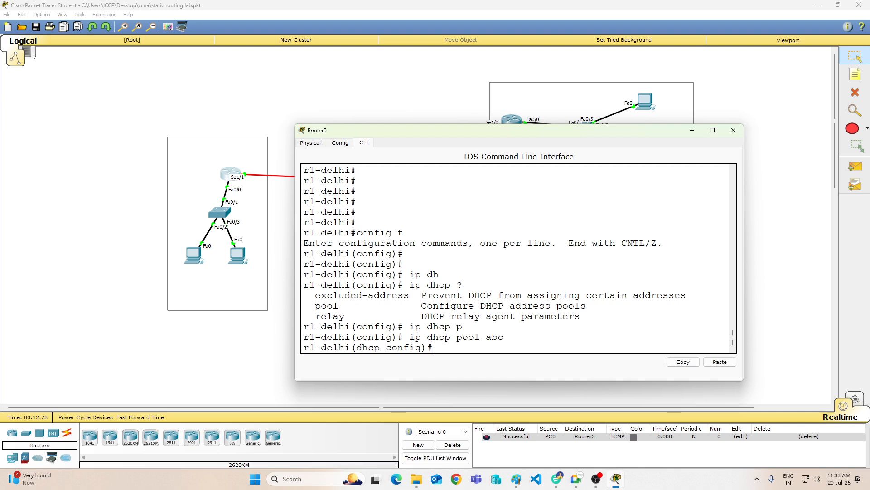
Step: Try to complete an ip dhcp command inside the configuration mode of pool abc
{"action": "type", "text": "ip dh"}
{"action": "key", "text": "Tab"}
{"action": "key", "text": "Tab"}
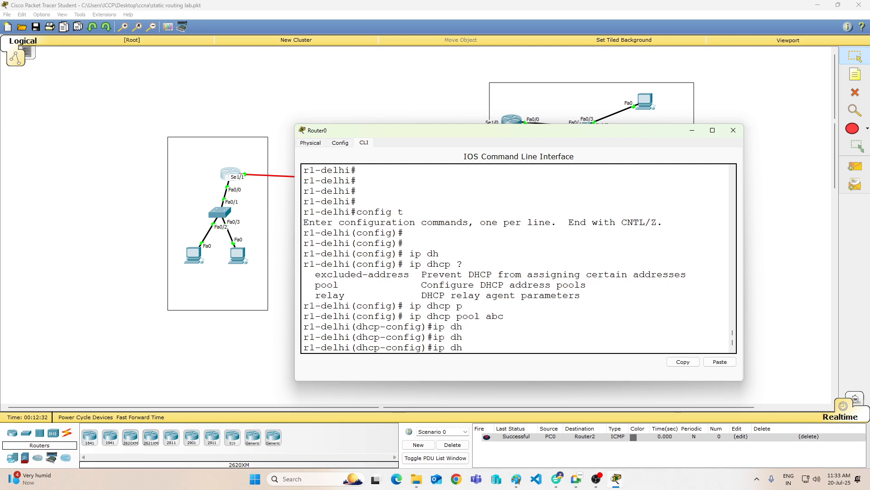
{"action": "type", "text": "c"}
{"action": "key", "text": "Tab"}
{"action": "key", "text": "Tab"}
{"action": "key", "text": "BackSpace"}
{"action": "key", "text": "BackSpace"}
{"action": "key", "text": "BackSpace"}
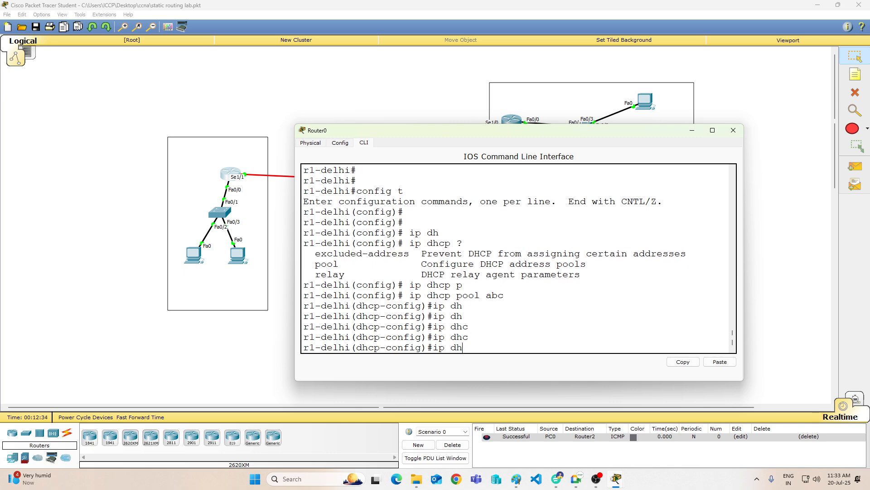
{"action": "key", "text": "BackSpace"}
{"action": "key", "text": "BackSpace"}
Step: Request help on the ip and ip dhcp commands in DHCP pool configuration mode
{"action": "type", "text": "up ?"}
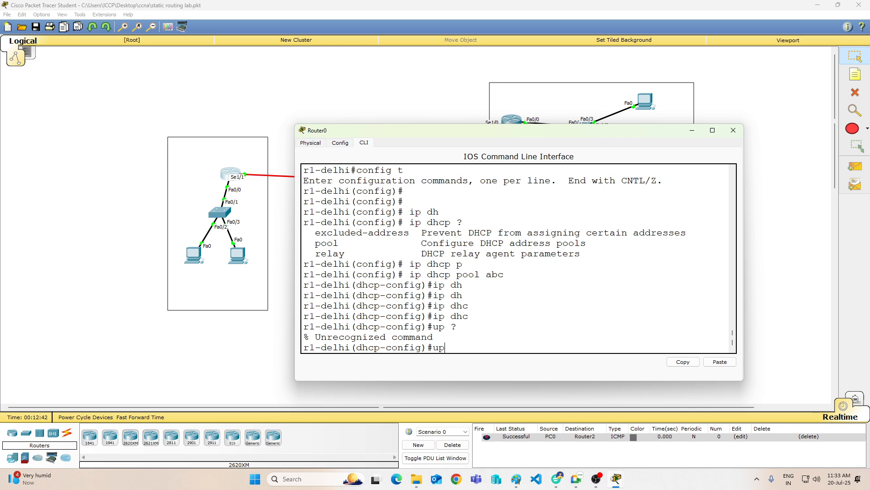
{"action": "key", "text": "BackSpace"}
{"action": "key", "text": "BackSpace"}
{"action": "type", "text": "ip ?"}
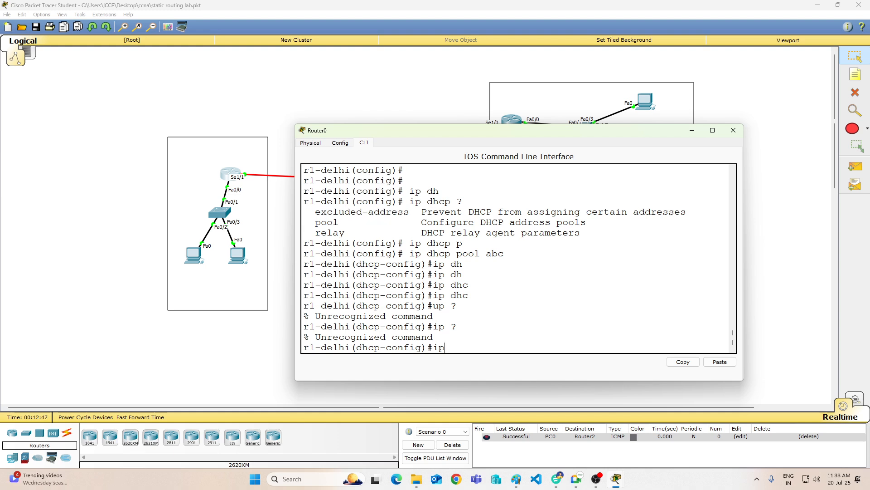
{"action": "type", "text": "dhcp"}
{"action": "key", "text": "Tab"}
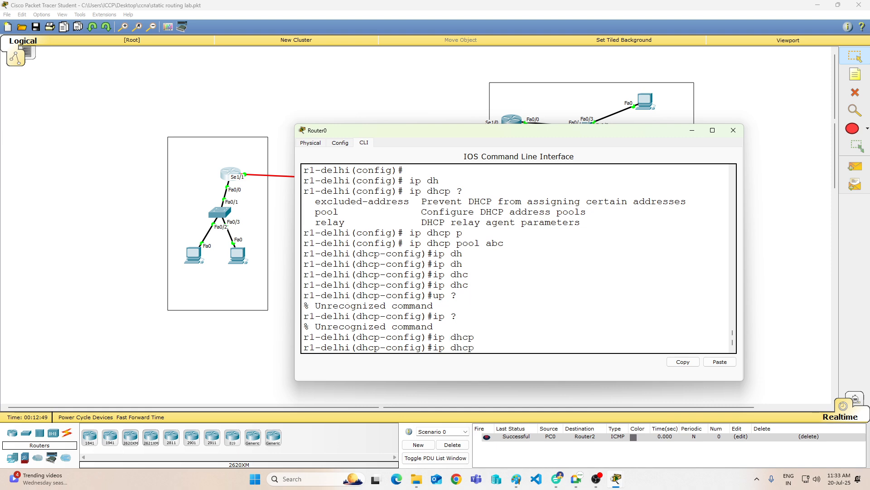
{"action": "type", "text": "?"}
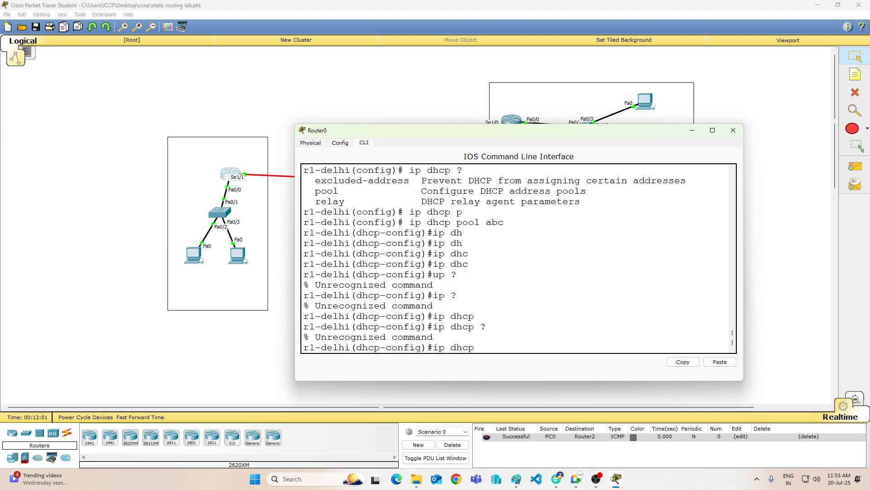
{"action": "key", "text": "BackSpace"}
{"action": "key", "text": "BackSpace"}
{"action": "key", "text": "BackSpace"}
{"action": "key", "text": "BackSpace"}
{"action": "key", "text": "BackSpace"}
{"action": "key", "text": "BackSpace"}
{"action": "key", "text": "BackSpace"}
{"action": "key", "text": "BackSpace"}
{"action": "type", "text": "ip dh"}
{"action": "key", "text": "Tab"}
{"action": "type", "text": "c"}
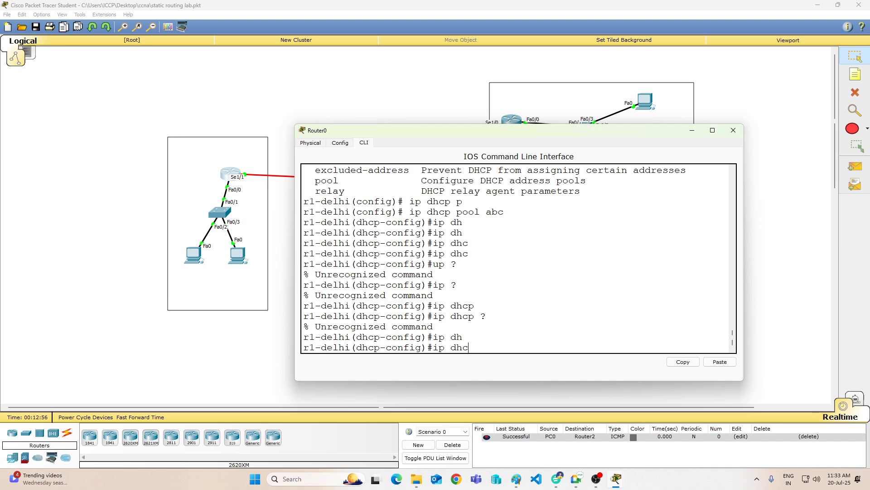
{"action": "key", "text": "BackSpace"}
{"action": "key", "text": "BackSpace"}
{"action": "key", "text": "BackSpace"}
{"action": "key", "text": "BackSpace"}
{"action": "key", "text": "BackSpace"}
{"action": "key", "text": "BackSpace"}
{"action": "left_click_drag", "start_coordinate": [357, 337], "coordinate": [421, 336]}
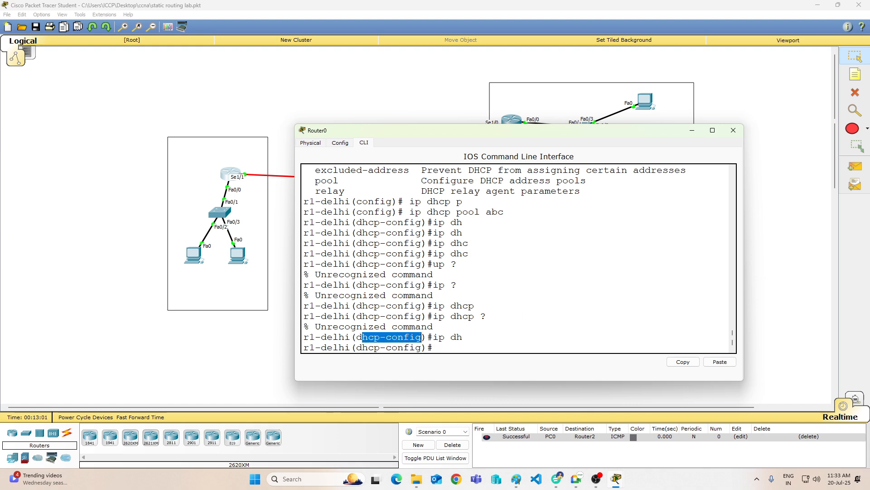
{"action": "left_click", "coordinate": [480, 335]}
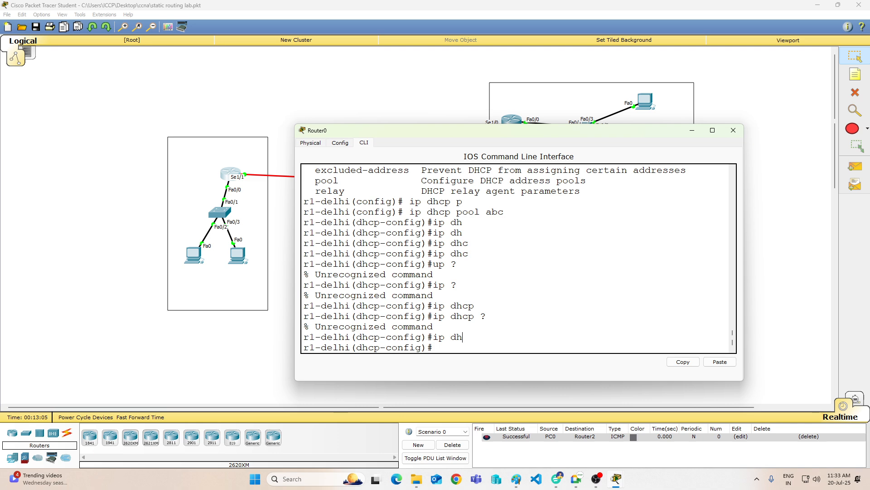
Step: List the commands available for DHCP pool abc and set its default router to 192.168.1.1
{"action": "key", "text": "Return"}
{"action": "key", "text": "Return"}
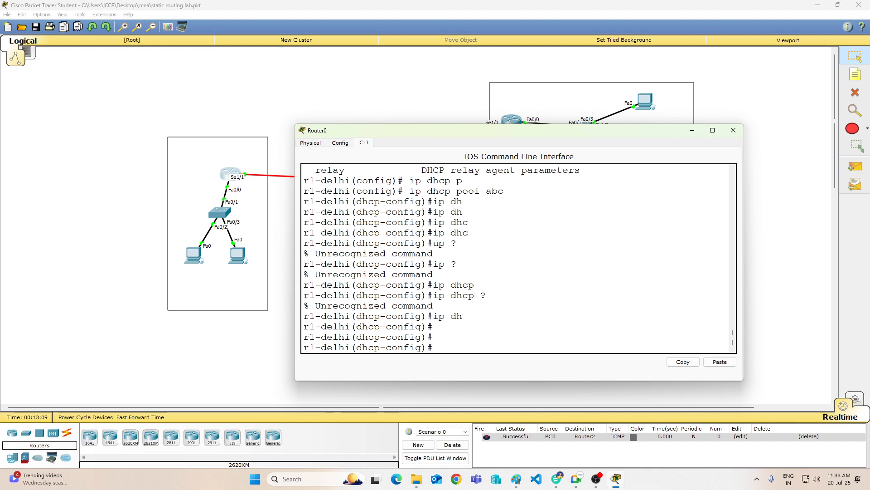
{"action": "type", "text": "?"}
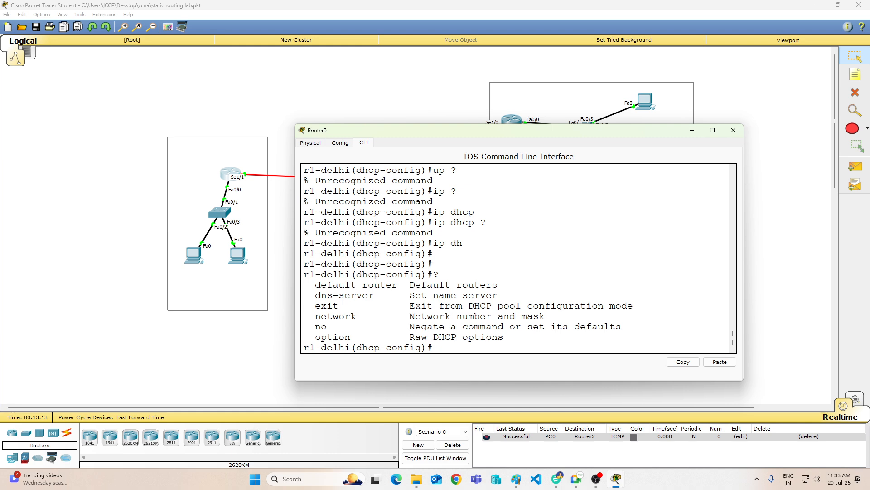
{"action": "type", "text": "def"}
{"action": "key", "text": "Tab"}
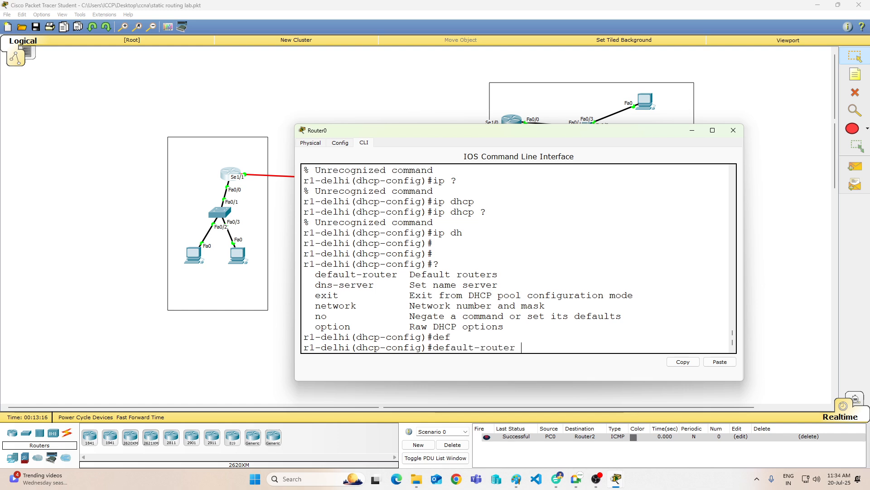
{"action": "type", "text": "192.168.1."}
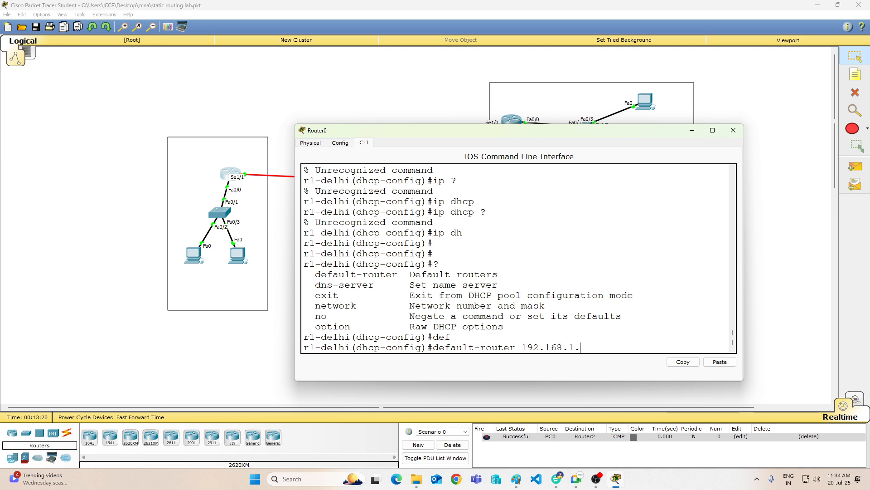
{"action": "type", "text": "1"}
{"action": "key", "text": "Return"}
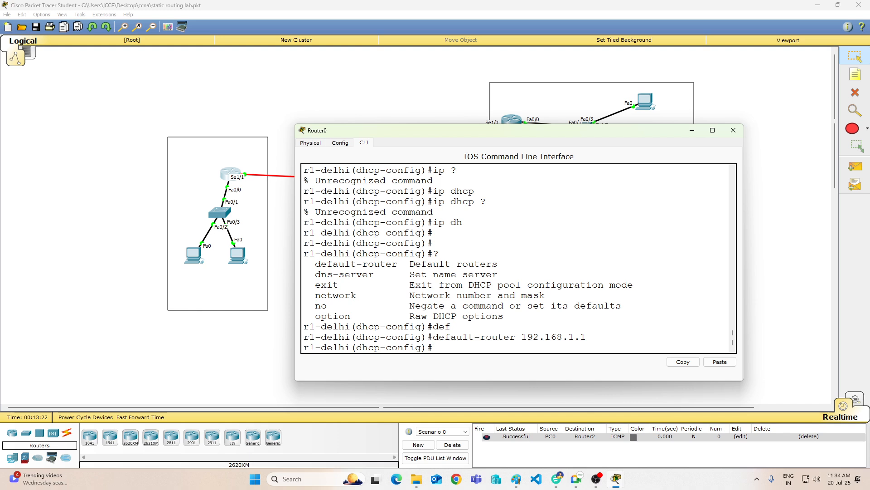
Step: Set the DNS server of DHCP pool abc to 192.168.1.1
{"action": "type", "text": "den"}
{"action": "key", "text": "BackSpace"}
{"action": "key", "text": "BackSpace"}
{"action": "key", "text": "BackSpace"}
{"action": "type", "text": "DNS"}
{"action": "key", "text": "Tab"}
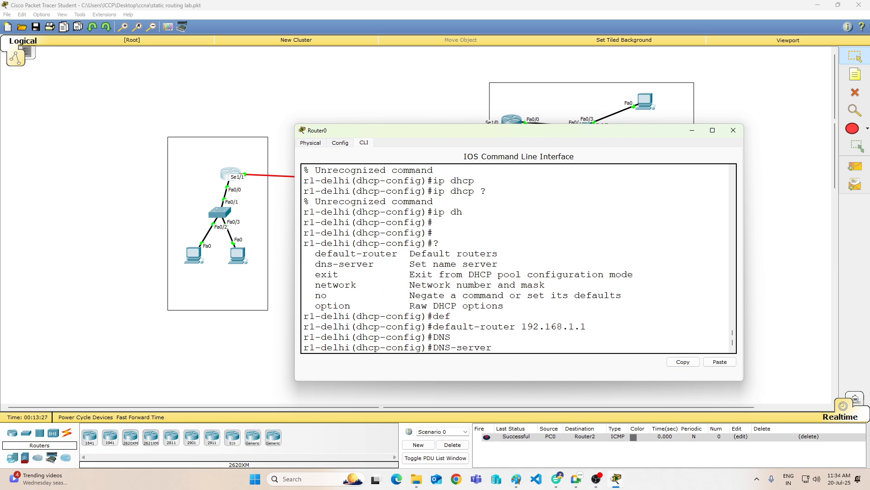
{"action": "type", "text": "1923"}
{"action": "key", "text": "BackSpace"}
{"action": "type", "text": ".168.1.1"}
{"action": "key", "text": "Return"}
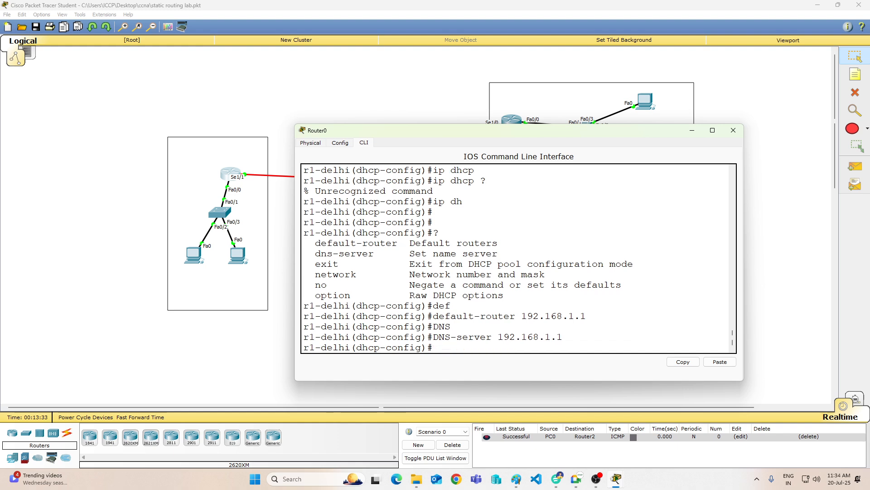
Step: Set the network of DHCP pool abc to 192.168.1.0 with subnet mask 255.255.255.0
{"action": "type", "text": "NET"}
{"action": "key", "text": "Tab"}
{"action": "type", "text": "192.16"}
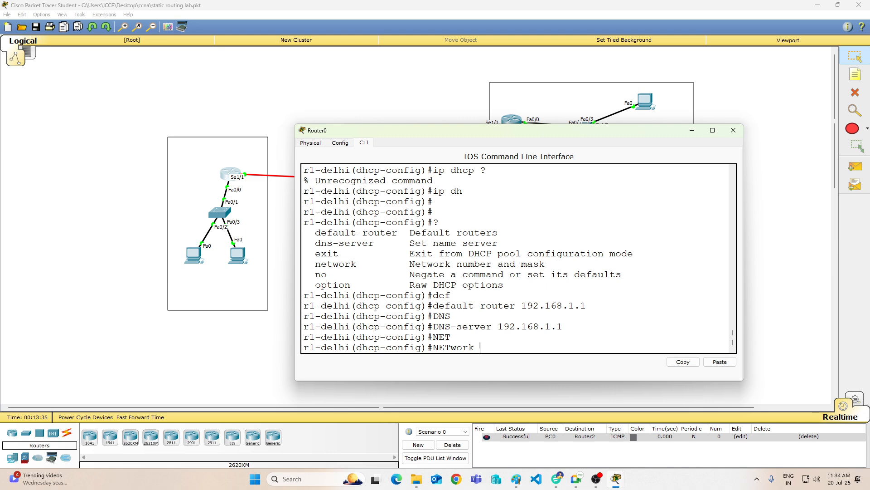
{"action": "type", "text": "8.1.0/ 255"}
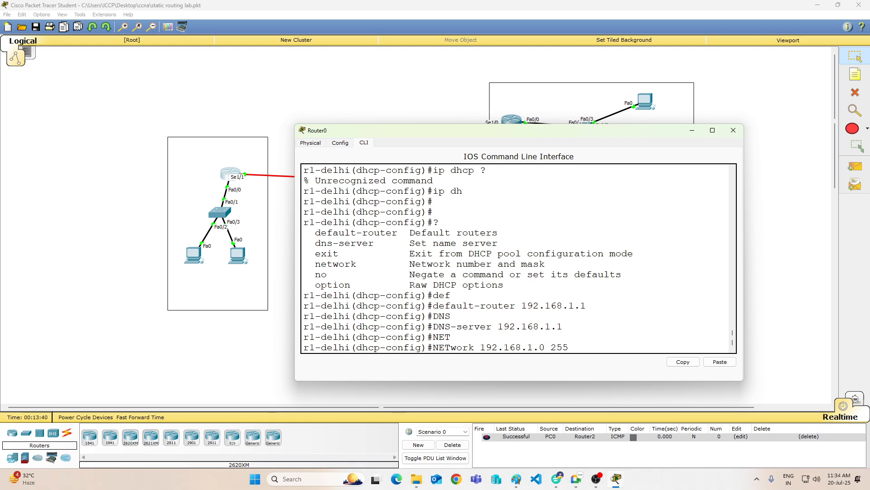
{"action": "type", "text": ".255.255.0"}
{"action": "key", "text": "Return"}
Step: End configuration mode on Router0 and save the running configuration with WR
{"action": "type", "text": "END"}
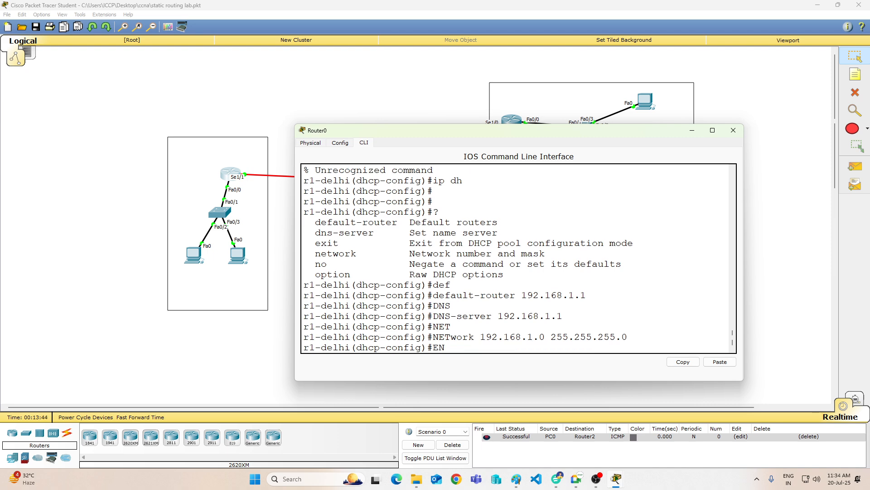
{"action": "key", "text": "Return"}
{"action": "type", "text": "WR"}
{"action": "key", "text": "Return"}
{"action": "key", "text": "Return"}
{"action": "key", "text": "Return"}
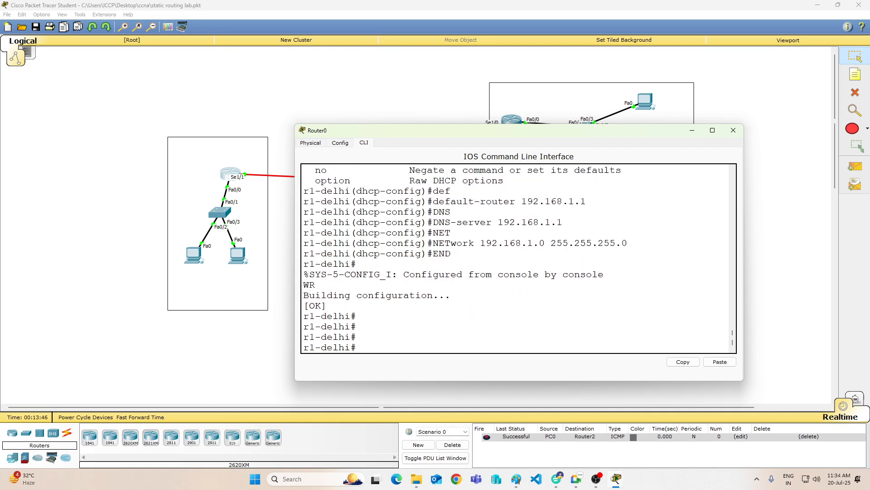
Step: Open the IP configuration of PC0 in Router0's LAN and switch its IPv4 addressing from static to DHCP
{"action": "left_click", "coordinate": [199, 255]}
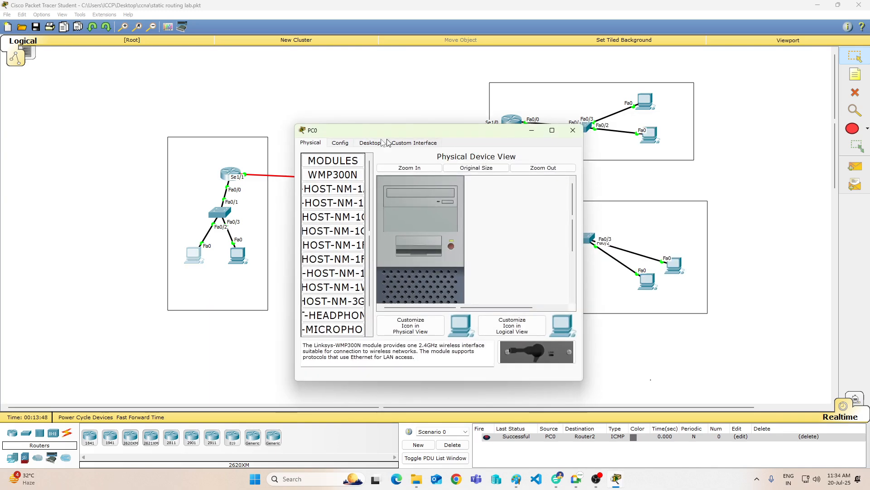
{"action": "left_click", "coordinate": [370, 143]}
{"action": "left_click", "coordinate": [333, 175]}
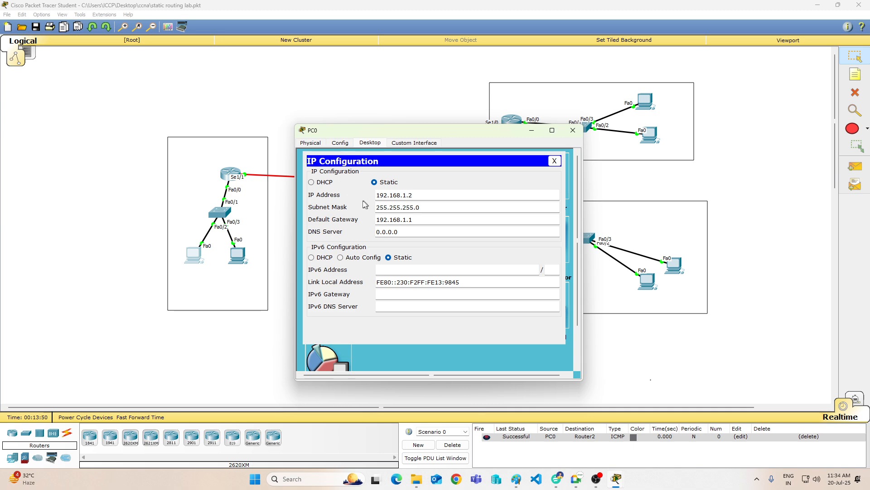
{"action": "left_click", "coordinate": [326, 184]}
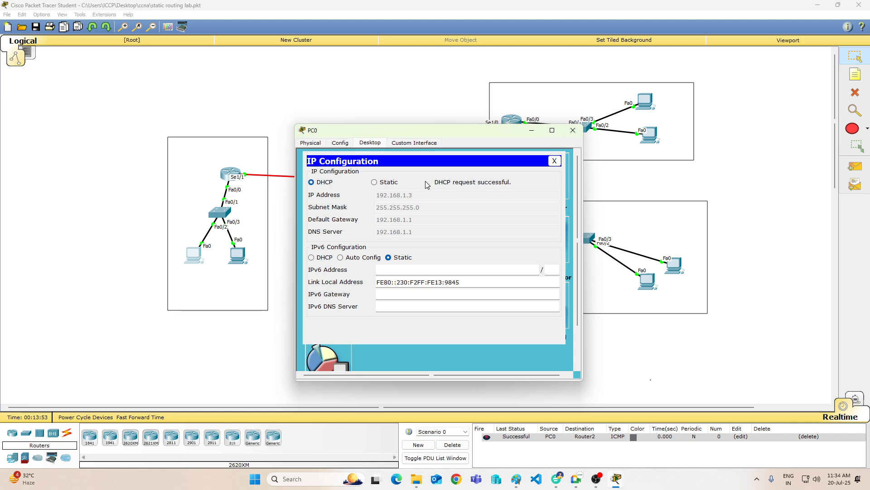
Step: Switch PC0 to static addressing with IP address 10.30.20.15 and subnet mask 255.0.0.0, and close its window
{"action": "left_click", "coordinate": [386, 184]}
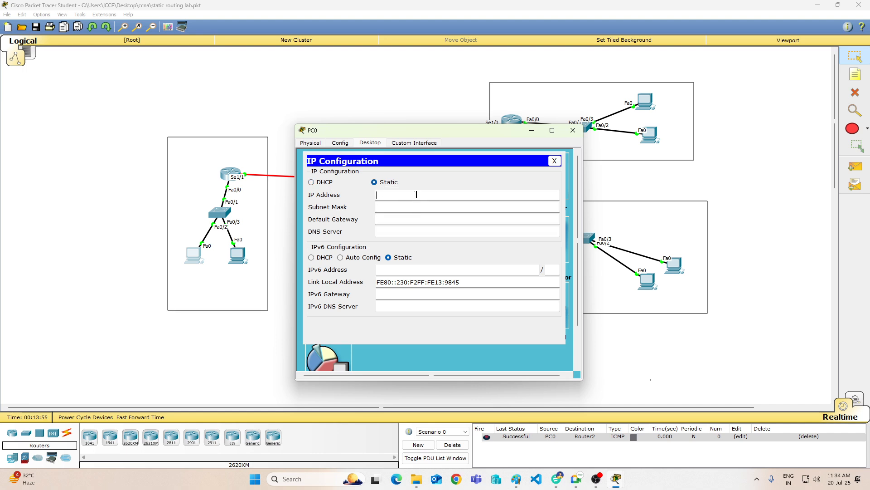
{"action": "type", "text": "10.30.20.15"}
{"action": "key", "text": "Tab"}
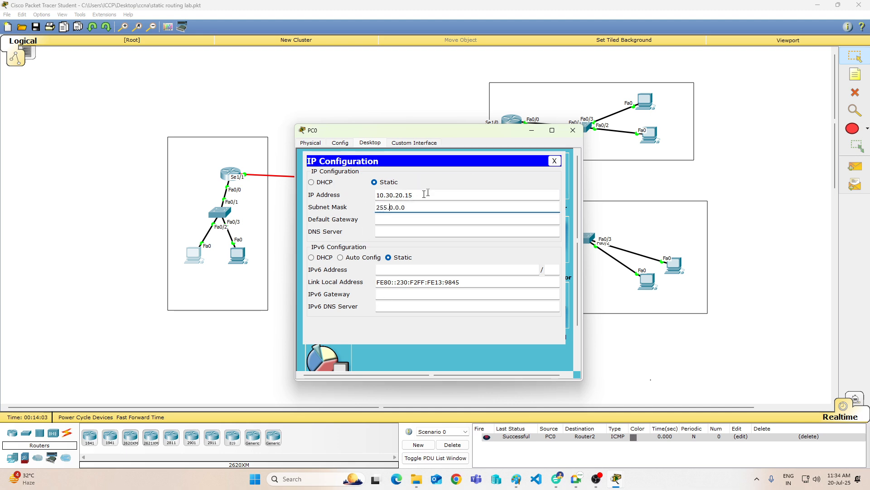
{"action": "left_click", "coordinate": [573, 130]}
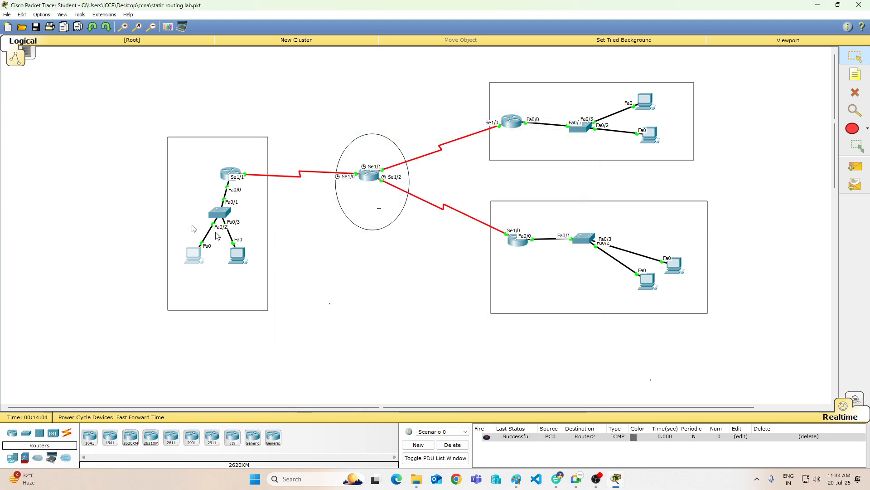
Step: Check Router0's console for DHCP messages, and set PC0's IPv4 addressing back to DHCP
{"action": "left_click", "coordinate": [231, 173]}
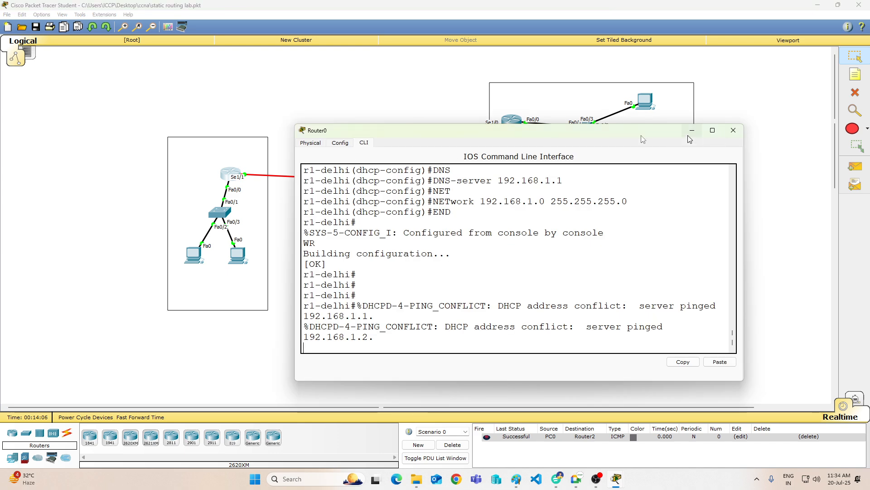
{"action": "left_click", "coordinate": [191, 257]}
{"action": "left_click", "coordinate": [320, 173]}
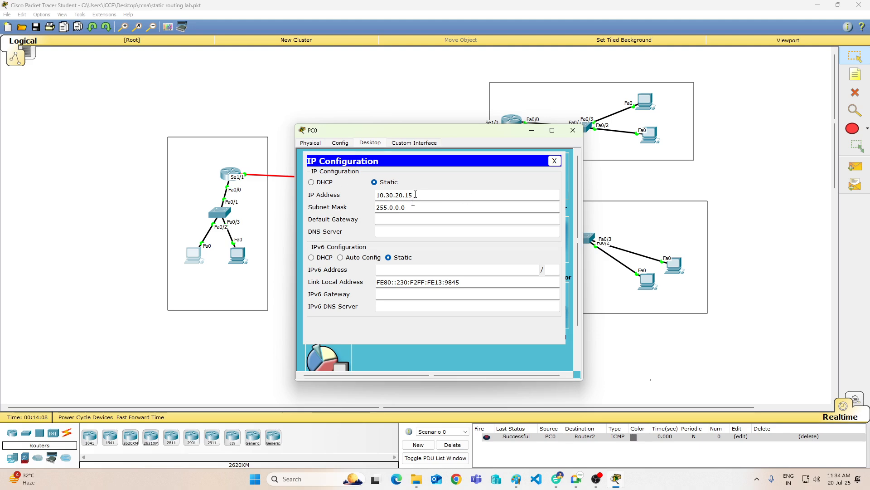
{"action": "left_click", "coordinate": [324, 183]}
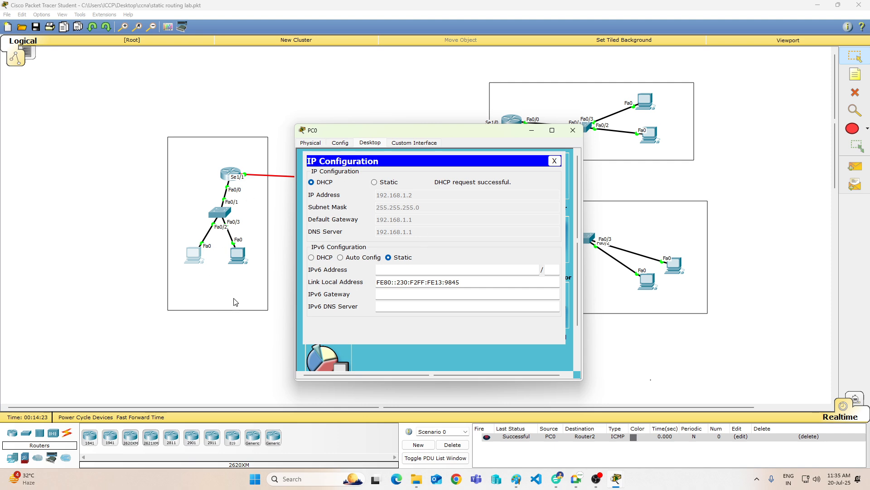
{"action": "mouse_move", "coordinate": [576, 484]}
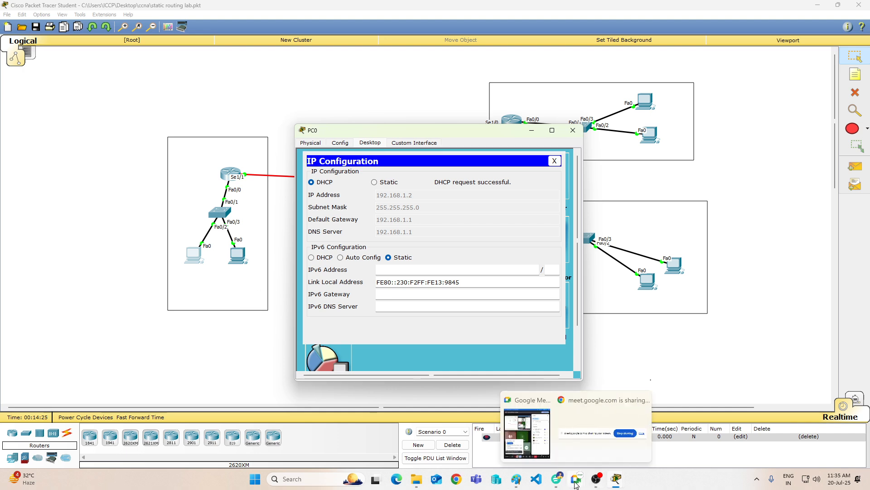
{"action": "left_click", "coordinate": [528, 433]}
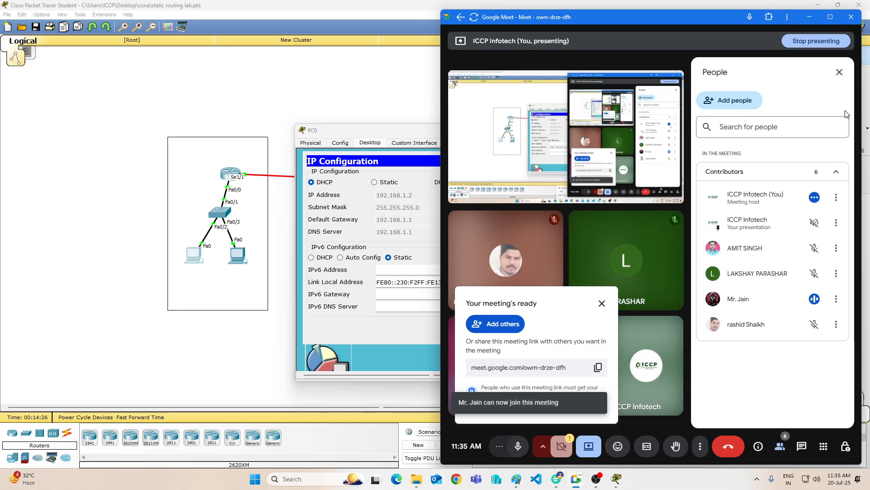
{"action": "left_click", "coordinate": [813, 16]}
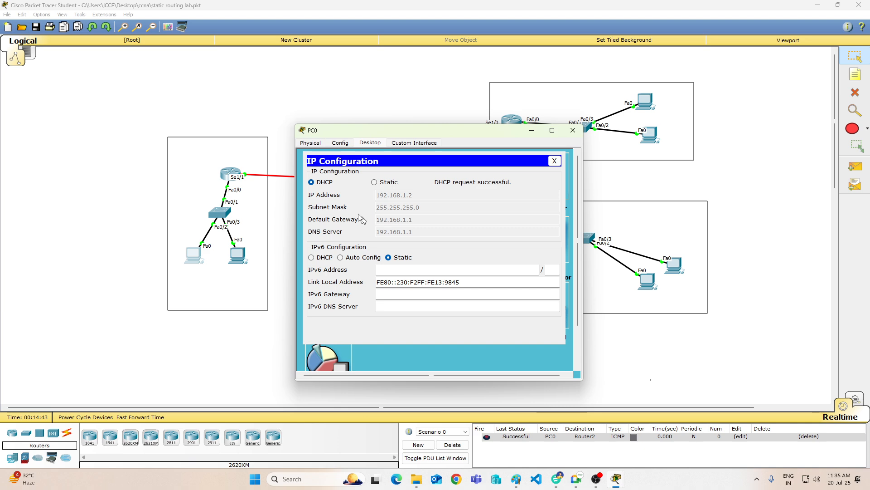
Step: Try the static IP address 192.168.1.5 on PC0, return it to DHCP and close its window
{"action": "left_click", "coordinate": [374, 182]}
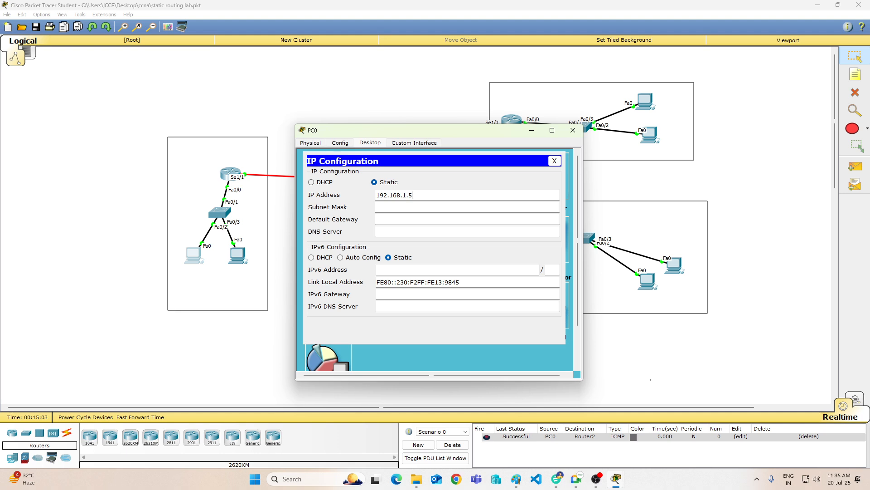
{"action": "left_click", "coordinate": [311, 182]}
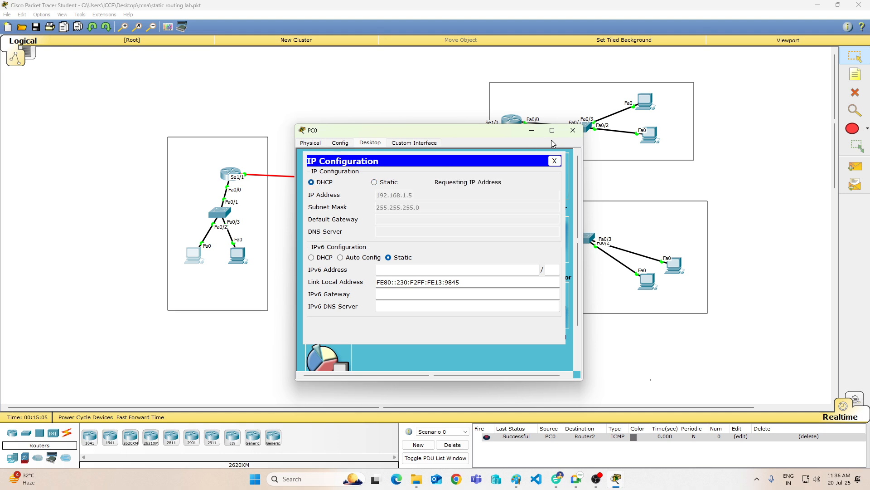
{"action": "left_click", "coordinate": [573, 131]}
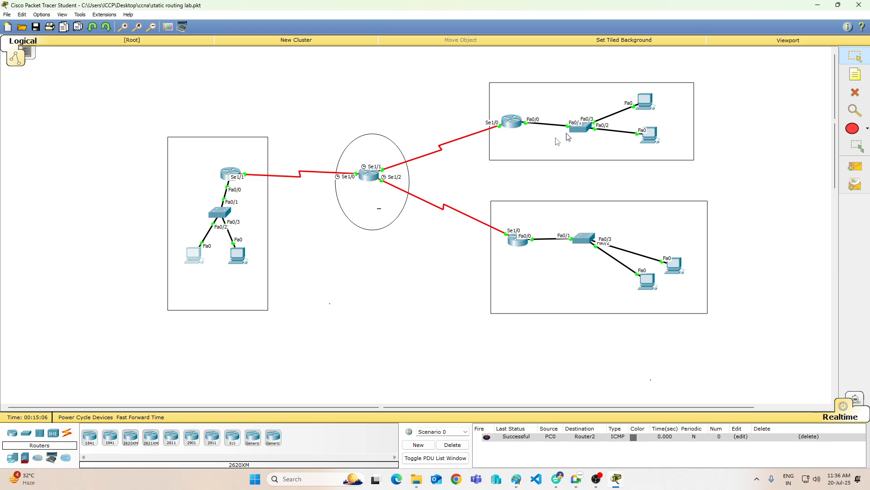
Step: Set PC1's IPv4 addressing to DHCP in its IP configuration and close its window
{"action": "left_click", "coordinate": [238, 256]}
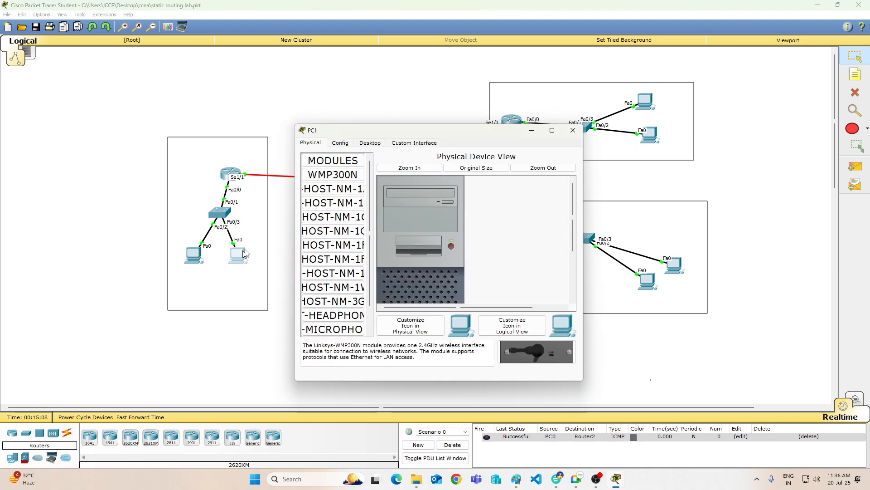
{"action": "left_click", "coordinate": [370, 142]}
{"action": "left_click", "coordinate": [327, 168]}
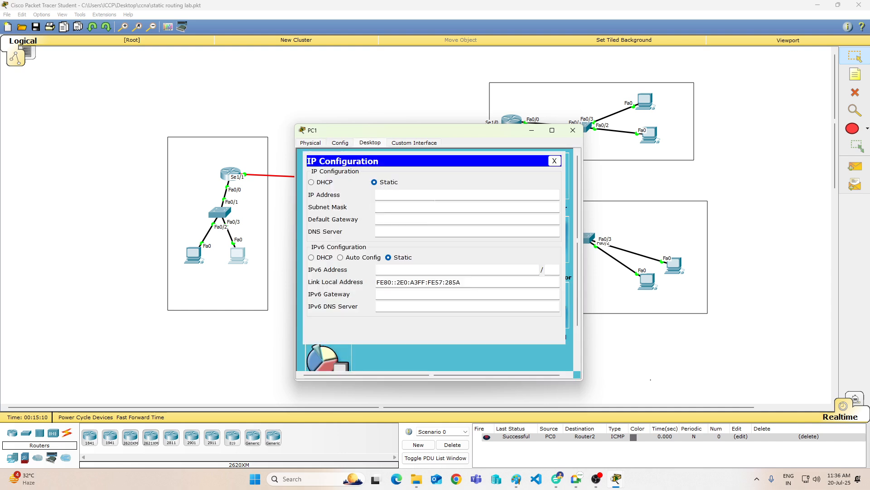
{"action": "left_click", "coordinate": [325, 182]}
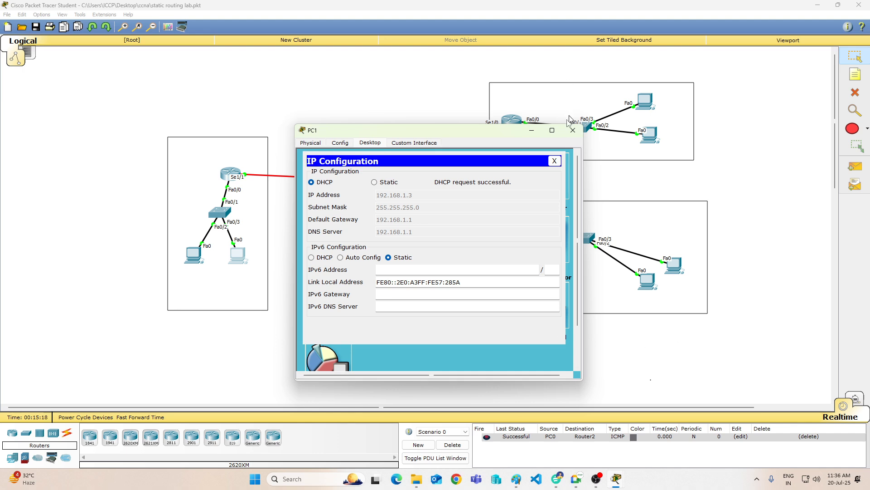
{"action": "left_click", "coordinate": [572, 130]}
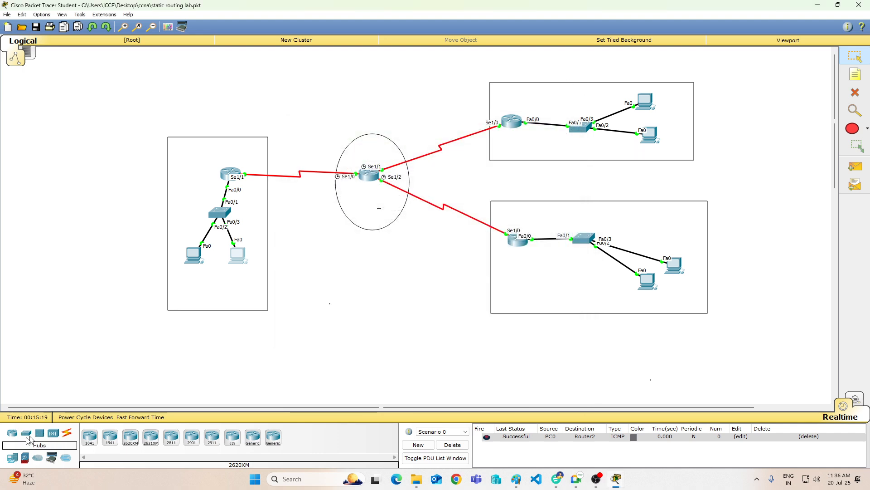
Step: Add three more PCs to the workspace, outside the rectangle around Router0's LAN and to its left
{"action": "left_click", "coordinate": [30, 436]}
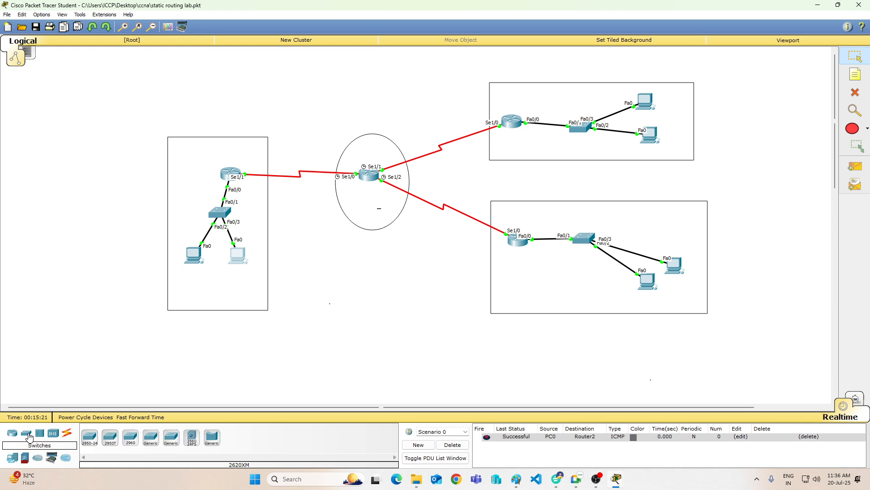
{"action": "left_click", "coordinate": [13, 458]}
{"action": "left_click_drag", "start_coordinate": [14, 458], "coordinate": [71, 242]}
{"action": "left_click_drag", "start_coordinate": [12, 457], "coordinate": [97, 298]}
{"action": "left_click_drag", "start_coordinate": [12, 458], "coordinate": [117, 328]}
Step: Connect the uppermost new PC to FastEthernet0/4 of the switch below Router0 with a copper straight-through cable
{"action": "left_click", "coordinate": [67, 432]}
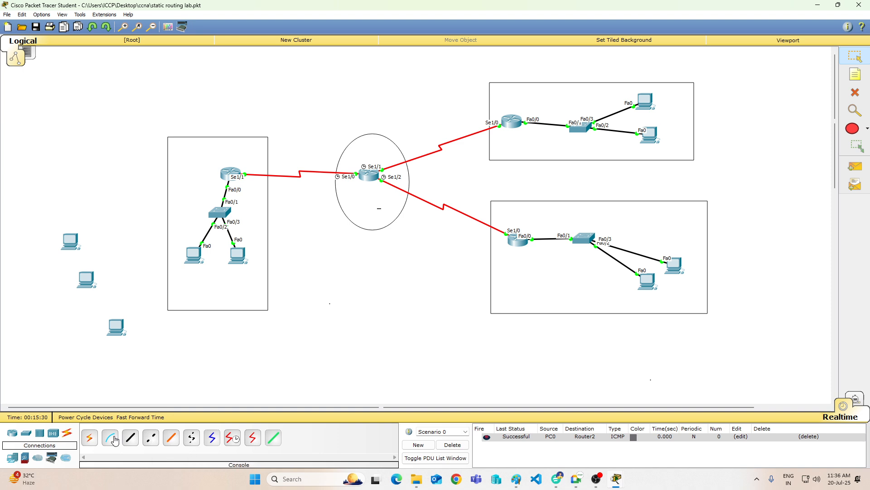
{"action": "left_click", "coordinate": [130, 438]}
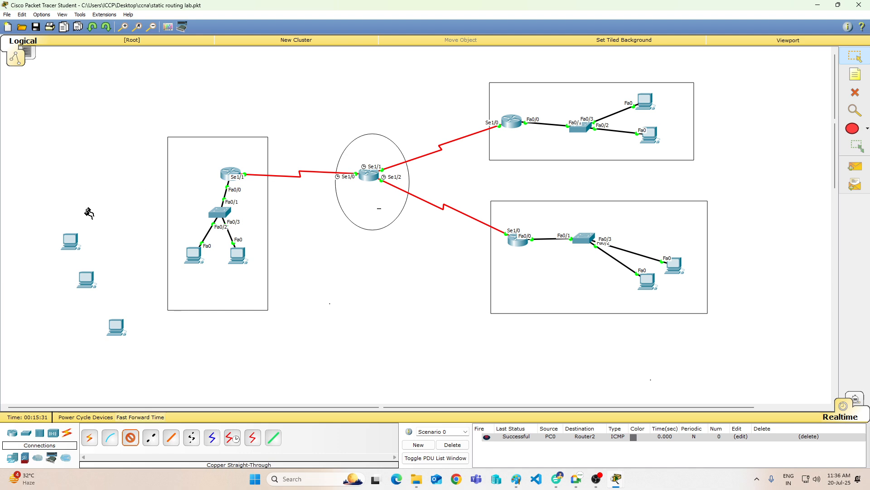
{"action": "left_click", "coordinate": [71, 239]}
{"action": "left_click", "coordinate": [114, 252]}
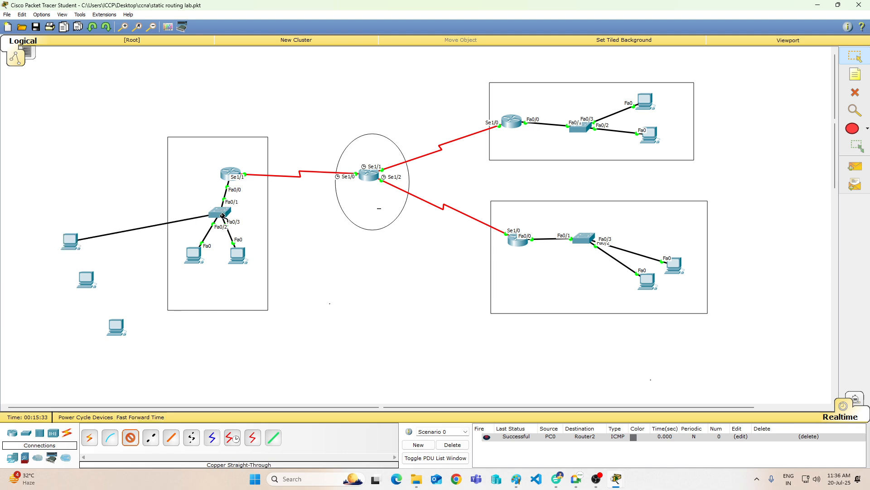
{"action": "left_click", "coordinate": [220, 212]}
{"action": "left_click", "coordinate": [255, 229]}
Step: Connect FastEthernet0 of the middle new PC to FastEthernet0/6 of the same switch with a copper straight-through cable
{"action": "left_click", "coordinate": [95, 275]}
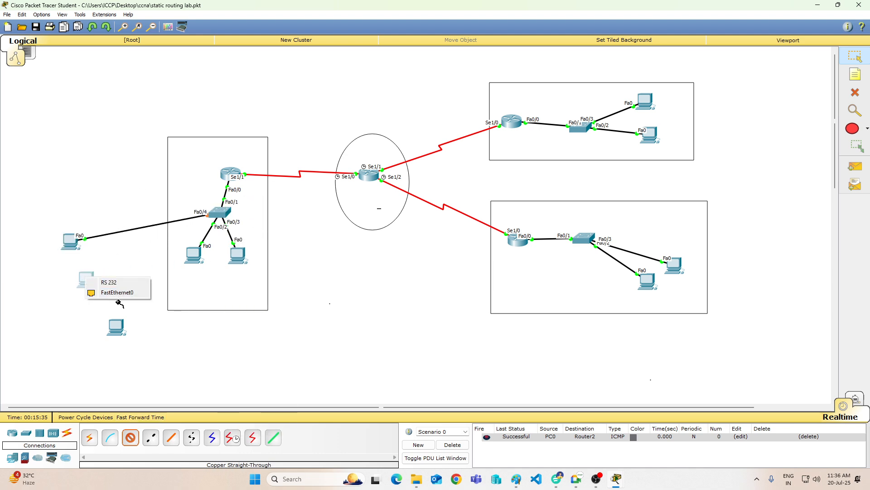
{"action": "left_click", "coordinate": [118, 290]}
{"action": "left_click", "coordinate": [222, 221]}
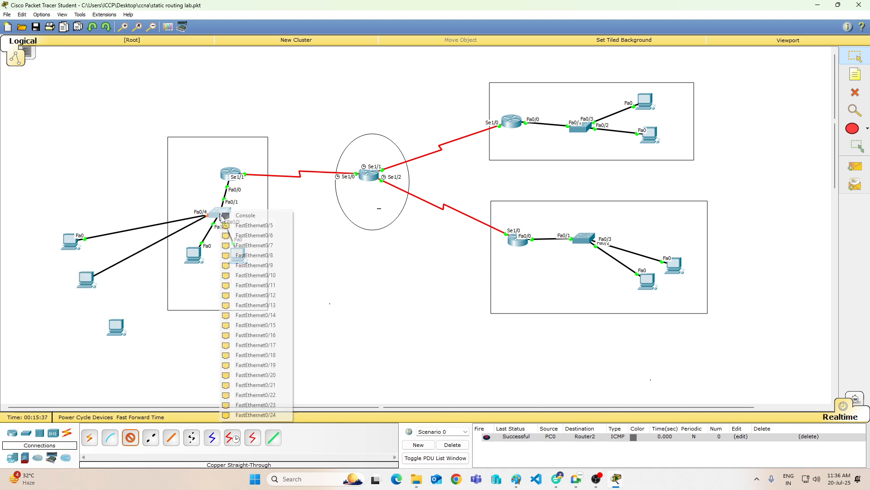
{"action": "left_click", "coordinate": [264, 236]}
Step: Connect FastEthernet0 of the lowest new PC to the switch's FastEthernet0/5 with a copper straight-through cable, and leave cabling mode
{"action": "left_click", "coordinate": [113, 328]}
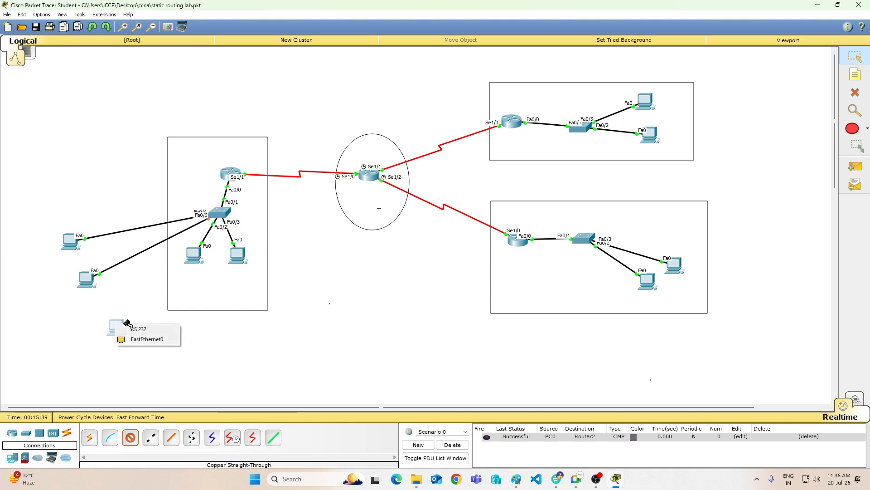
{"action": "left_click", "coordinate": [145, 339]}
{"action": "left_click", "coordinate": [224, 213]}
{"action": "left_click", "coordinate": [255, 226]}
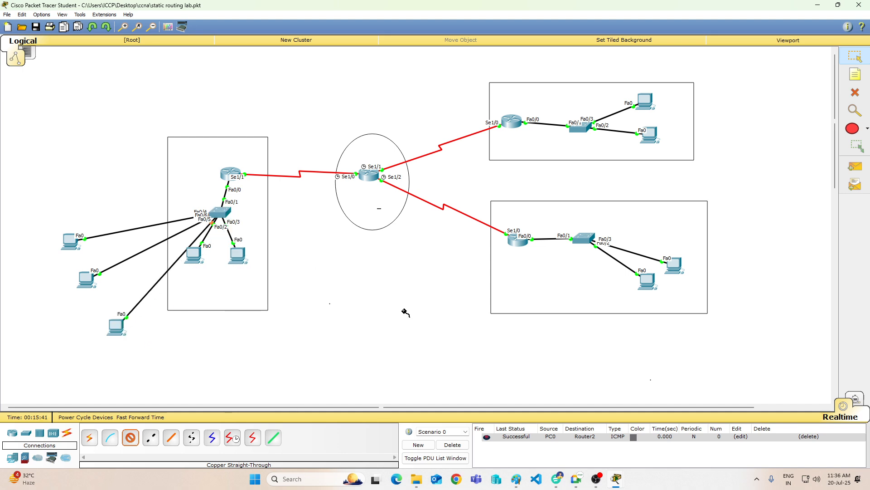
{"action": "left_click", "coordinate": [855, 56]}
Step: Set the IPv4 addressing of PC6, the uppermost new PC, to DHCP in its IP configuration
{"action": "left_click", "coordinate": [68, 242]}
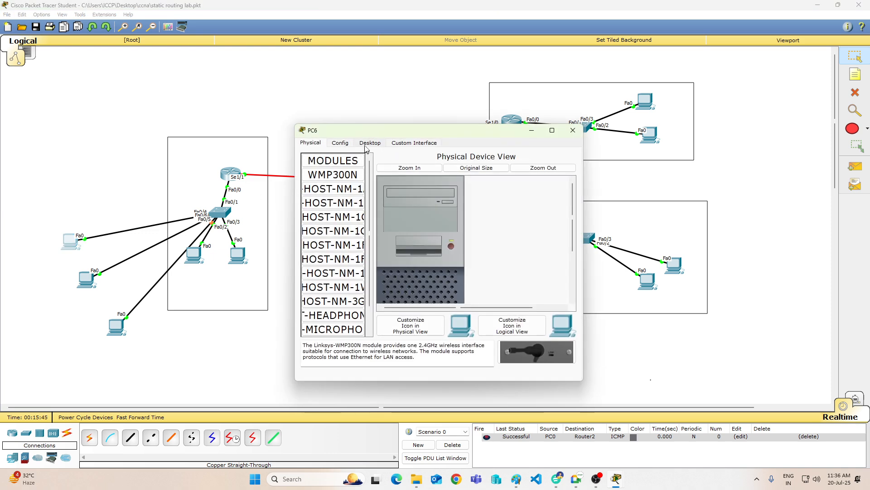
{"action": "left_click", "coordinate": [368, 143]}
{"action": "left_click", "coordinate": [321, 176]}
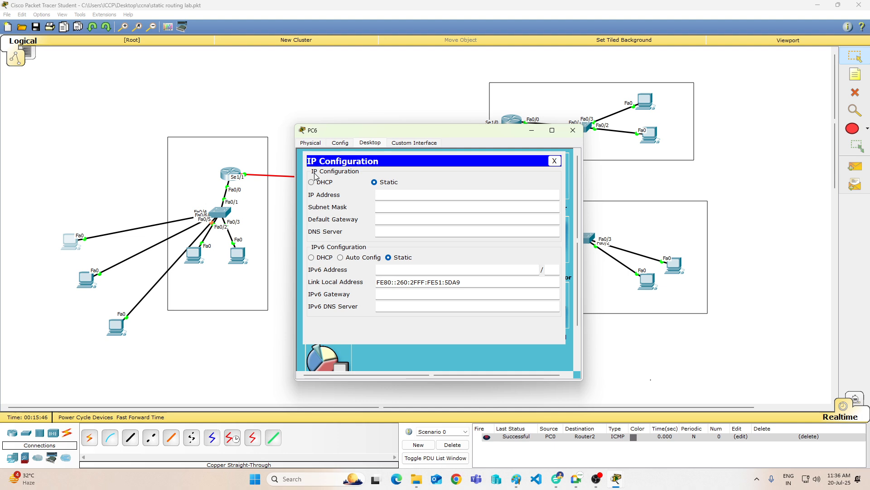
{"action": "left_click", "coordinate": [319, 182]}
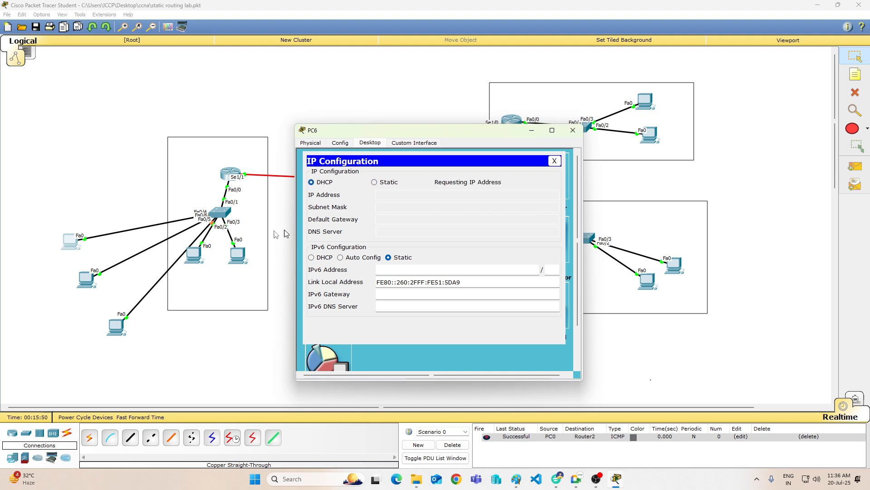
Step: Set the IPv4 addressing of PC7, the middle new PC, to DHCP in its IP configuration
{"action": "left_click", "coordinate": [85, 283]}
{"action": "left_click", "coordinate": [375, 142]}
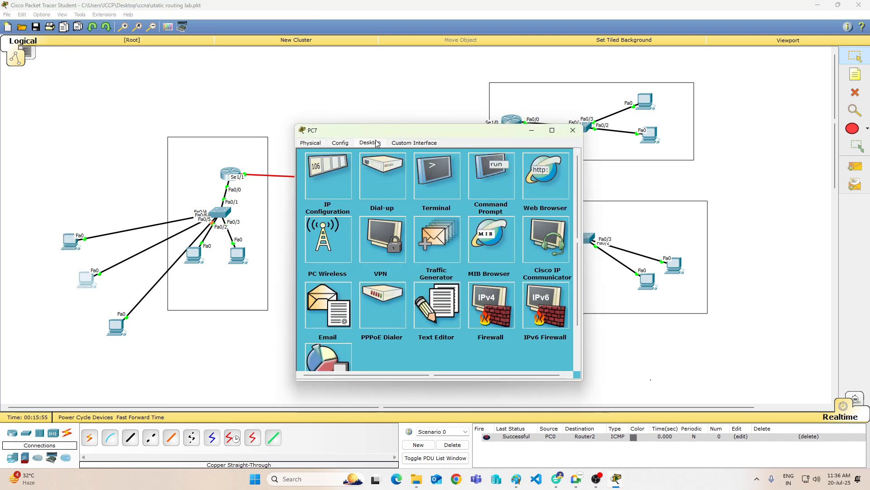
{"action": "left_click", "coordinate": [321, 170]}
{"action": "left_click", "coordinate": [312, 183]}
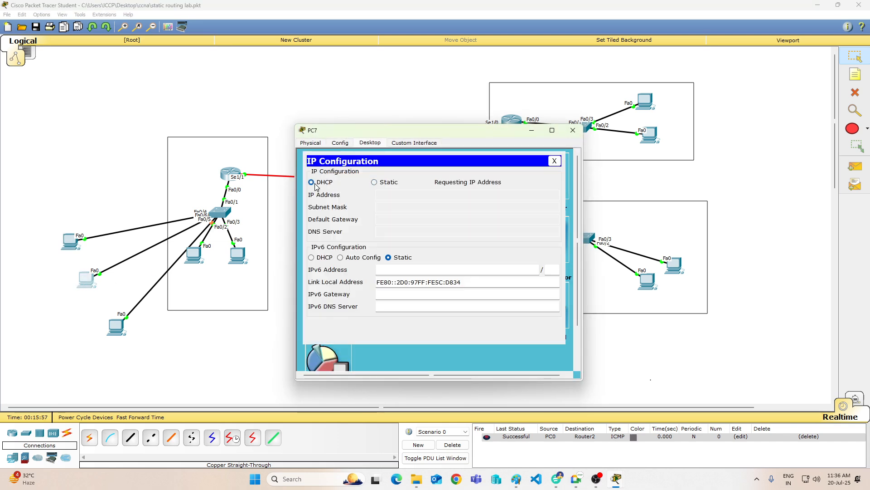
Step: Set the IPv4 addressing of PC8, the lowest new PC, to DHCP in its IP configuration and close its window
{"action": "left_click", "coordinate": [116, 329]}
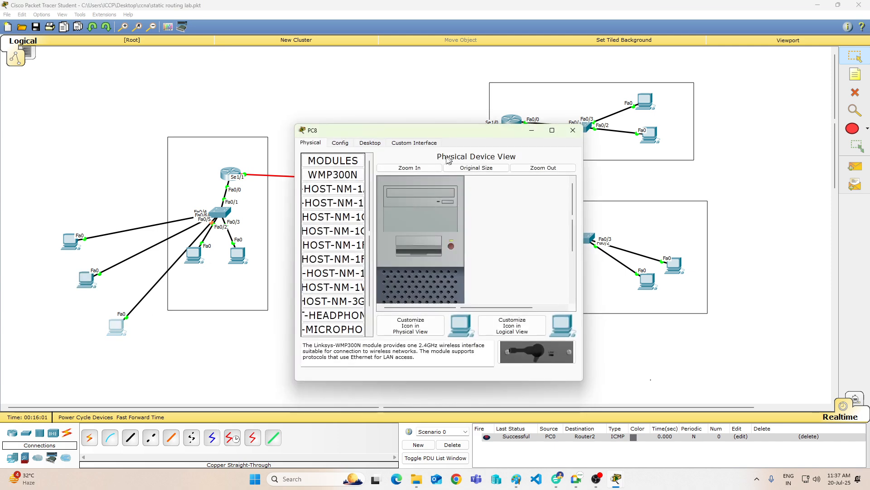
{"action": "left_click", "coordinate": [368, 148]}
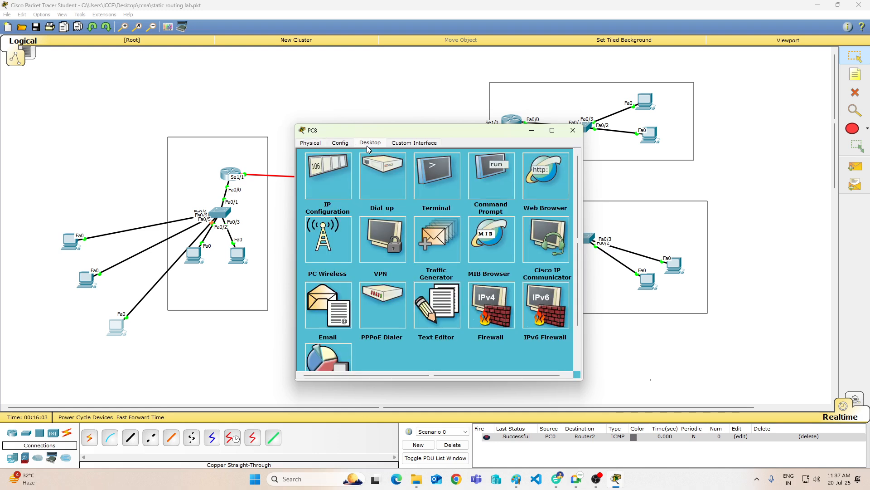
{"action": "left_click", "coordinate": [322, 172]}
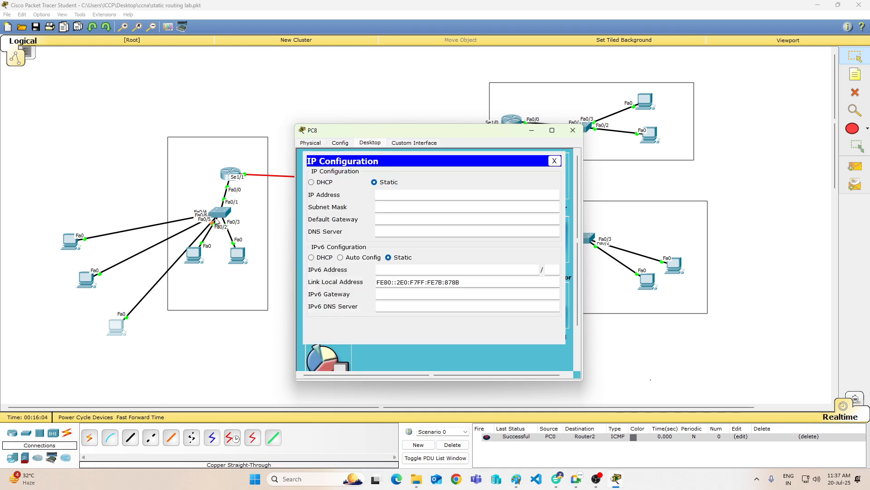
{"action": "left_click", "coordinate": [316, 186]}
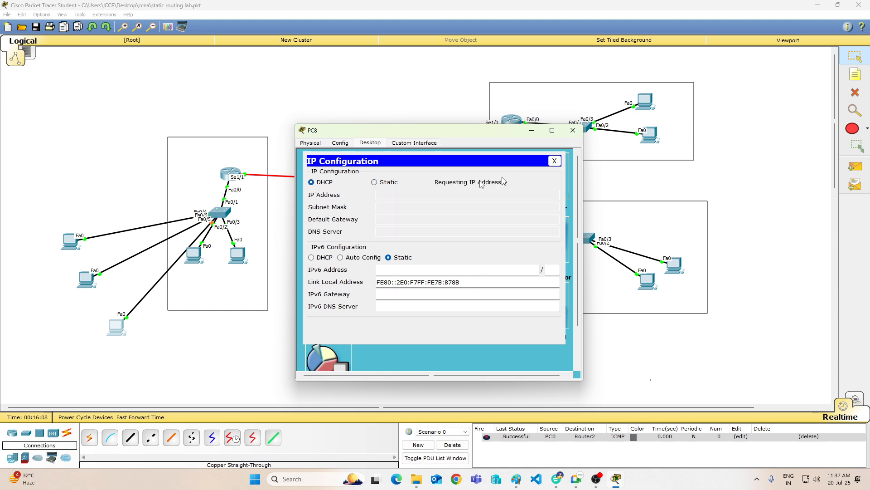
{"action": "left_click", "coordinate": [572, 131]}
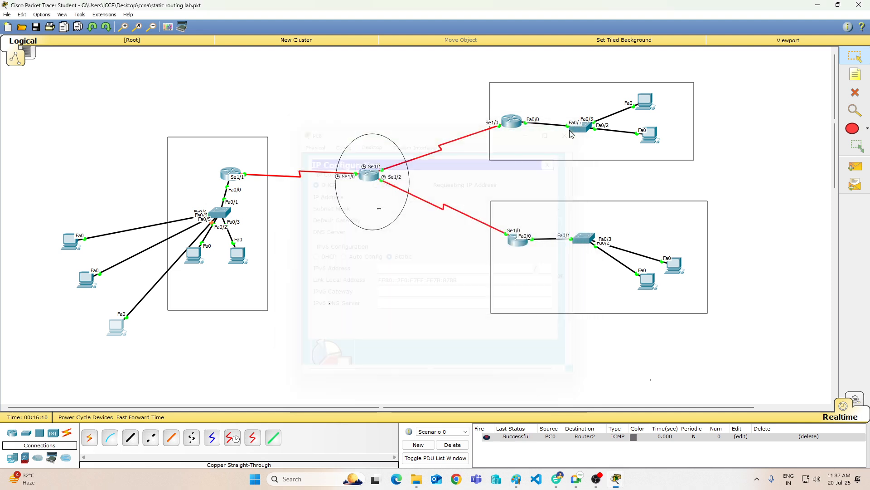
Step: Repeat the DHCP request on PC6 by switching its IPv4 addressing to static and back to DHCP
{"action": "left_click", "coordinate": [70, 241]}
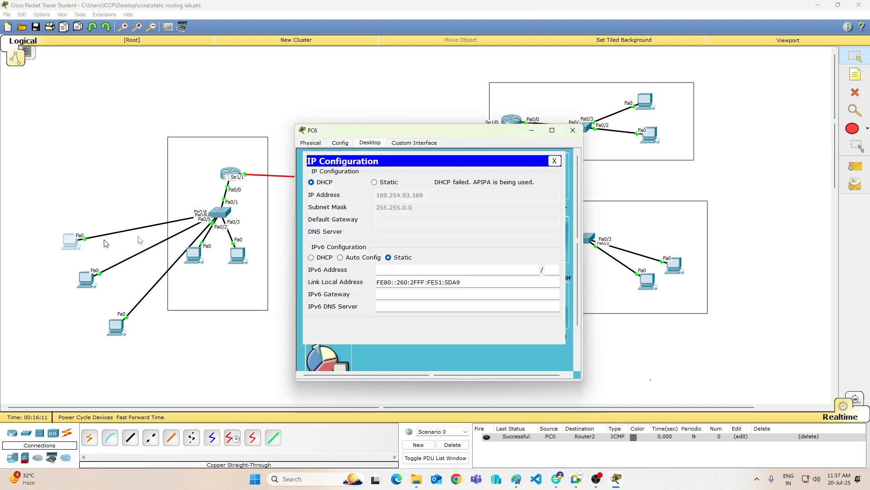
{"action": "left_click", "coordinate": [379, 183]}
{"action": "left_click", "coordinate": [322, 183]}
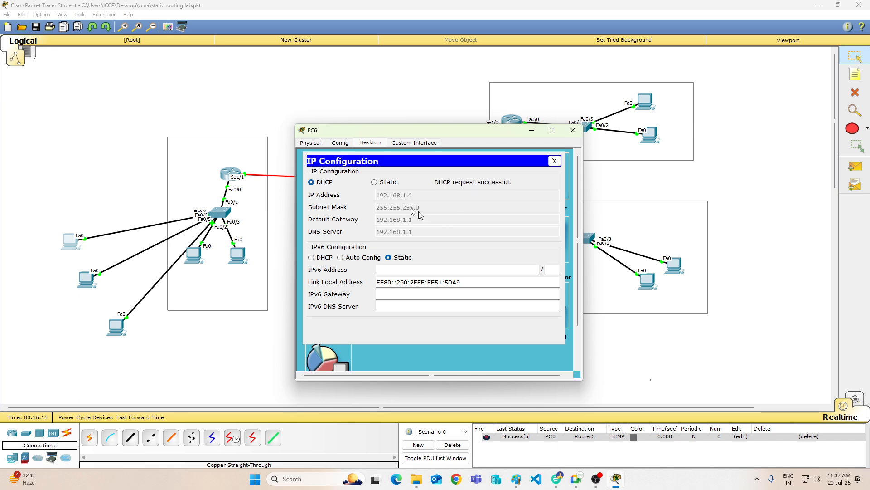
Step: Repeat the DHCP request on PC7 by switching its IPv4 addressing to static and back to DHCP, and close its window
{"action": "left_click", "coordinate": [86, 279]}
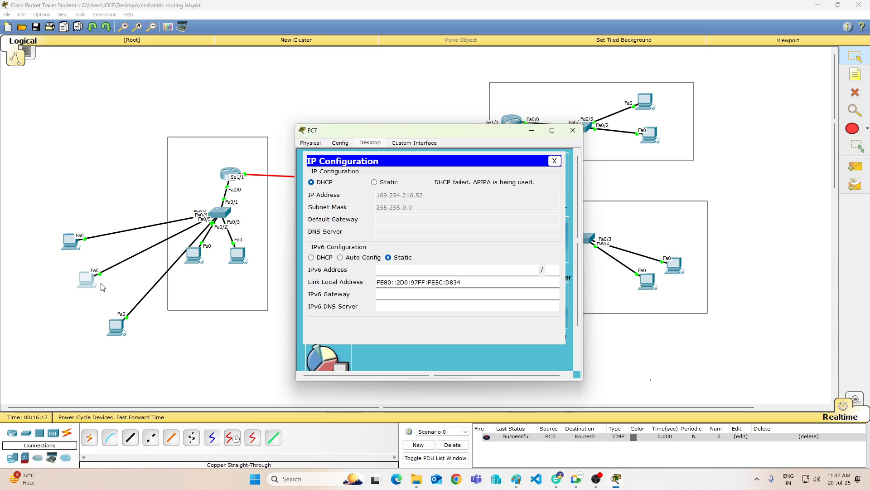
{"action": "left_click", "coordinate": [391, 182]}
{"action": "left_click", "coordinate": [325, 183]}
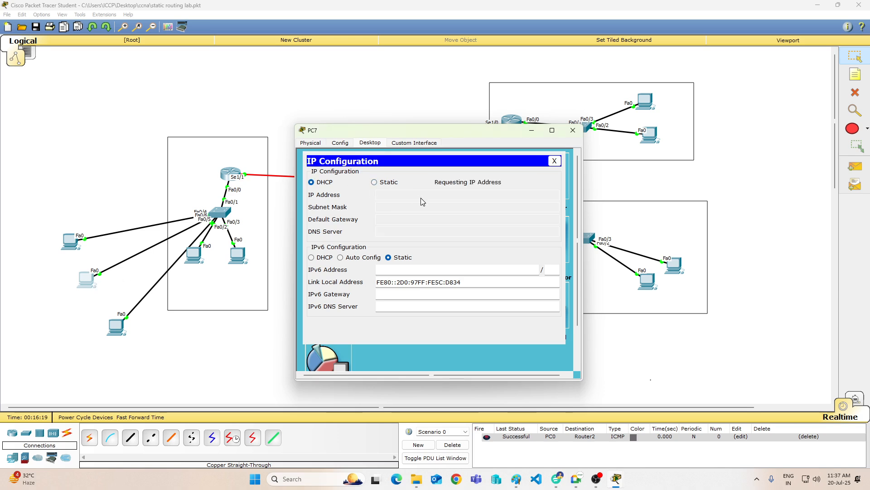
{"action": "left_click", "coordinate": [573, 131]}
Step: Check the IPv4 settings PC8 received through DHCP and close its window
{"action": "left_click", "coordinate": [117, 325]}
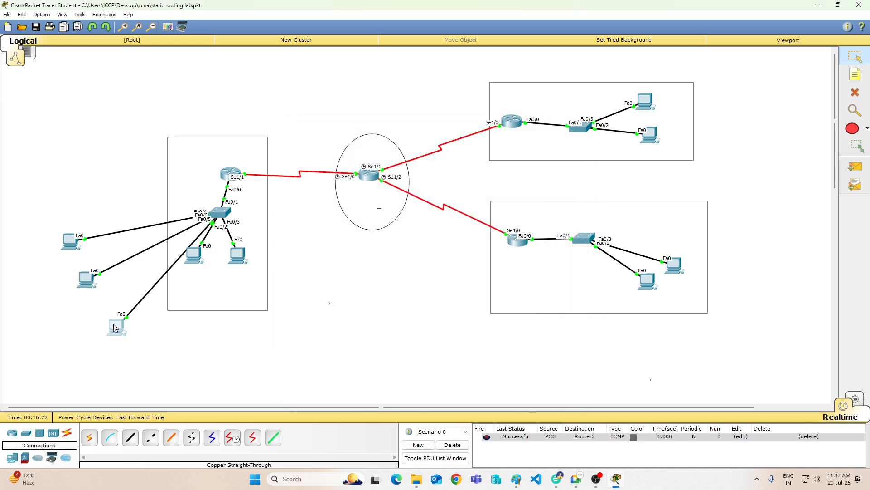
{"action": "left_click", "coordinate": [330, 166]}
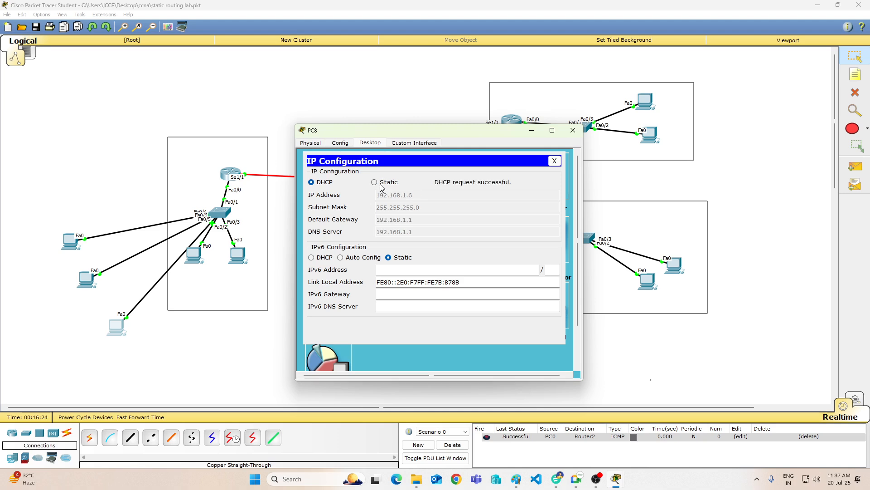
{"action": "left_click", "coordinate": [573, 130]}
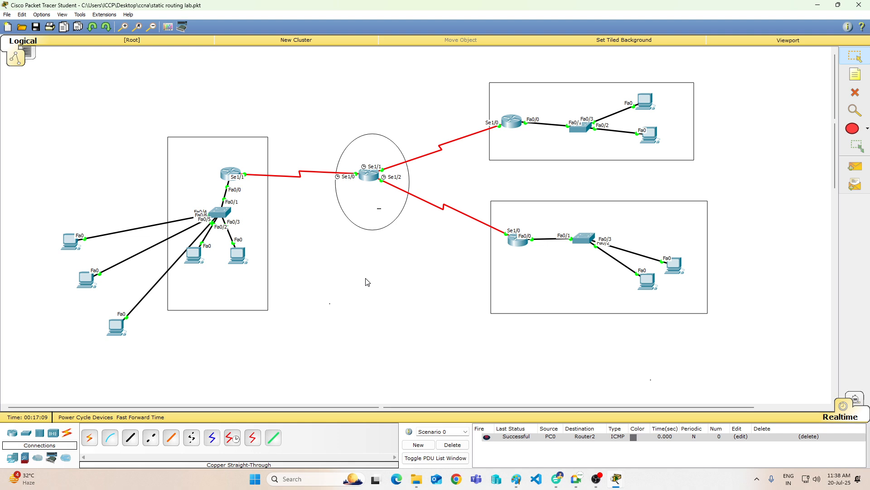
Step: Switch to the Routing Info drawing in Paint and draw three black ovals stacked below the Default Routing heading
{"action": "scroll", "coordinate": [379, 275], "scroll_direction": "down", "scroll_amount": 3}
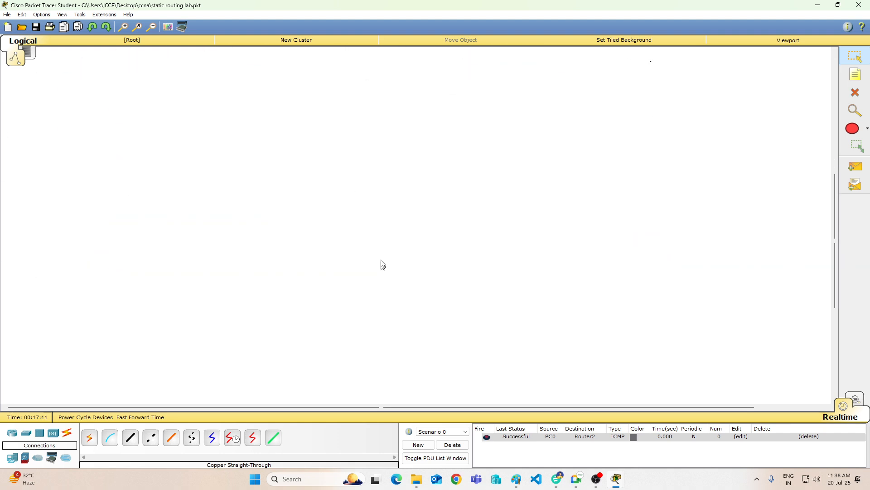
{"action": "scroll", "coordinate": [380, 260], "scroll_direction": "down", "scroll_amount": 4}
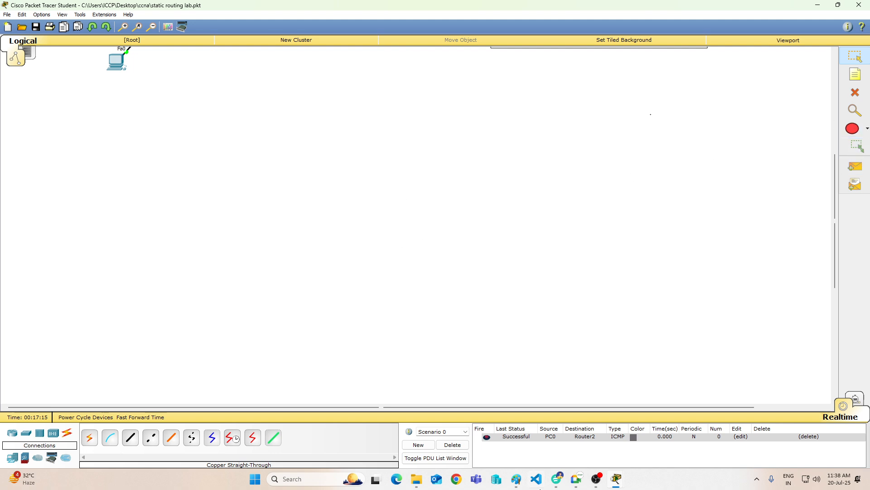
{"action": "left_click", "coordinate": [517, 482]}
{"action": "scroll", "coordinate": [318, 272], "scroll_direction": "down", "scroll_amount": 3}
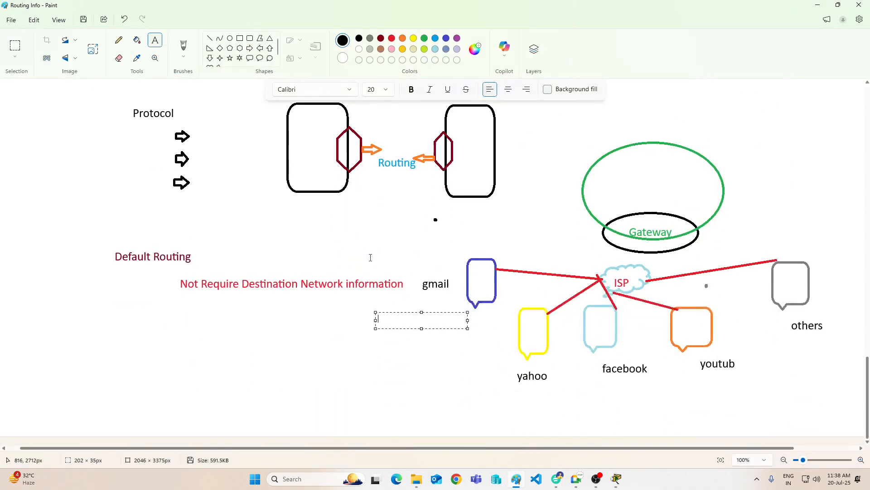
{"action": "left_click", "coordinate": [192, 386]}
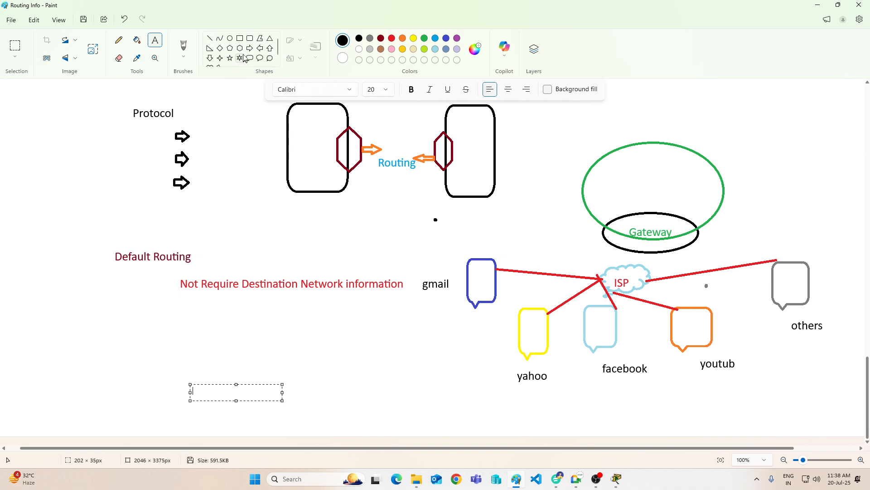
{"action": "left_click", "coordinate": [230, 38]}
{"action": "mouse_move", "coordinate": [101, 294]}
{"action": "left_mouse_down"}
{"action": "mouse_move", "coordinate": [117, 340]}
{"action": "mouse_move", "coordinate": [131, 333]}
{"action": "mouse_move", "coordinate": [112, 377]}
{"action": "mouse_move", "coordinate": [126, 377]}
{"action": "mouse_move", "coordinate": [114, 437]}
{"action": "mouse_move", "coordinate": [138, 425]}
{"action": "left_mouse_up"}
Step: Draw a tall black rounded rectangle to the right of the three ovals
{"action": "left_click", "coordinate": [250, 38]}
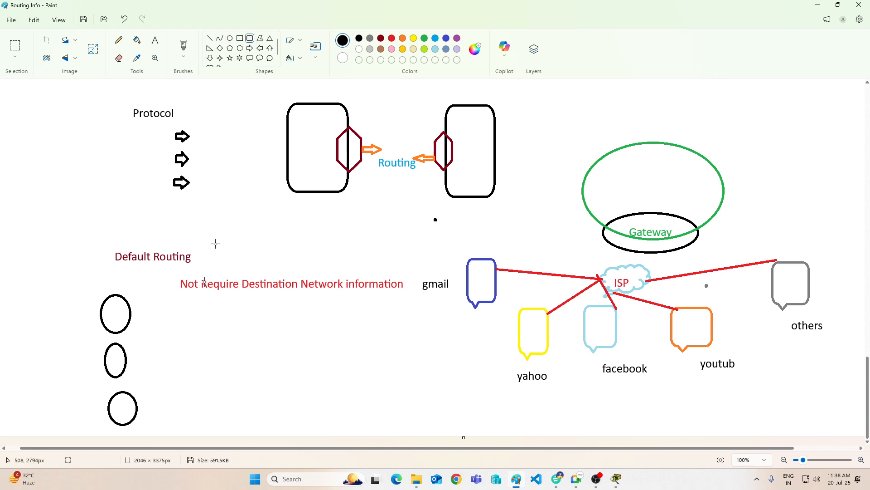
{"action": "mouse_move", "coordinate": [208, 311]}
{"action": "left_mouse_down"}
{"action": "mouse_move", "coordinate": [220, 412]}
{"action": "mouse_move", "coordinate": [246, 409]}
{"action": "left_mouse_up"}
{"action": "left_click", "coordinate": [284, 372]}
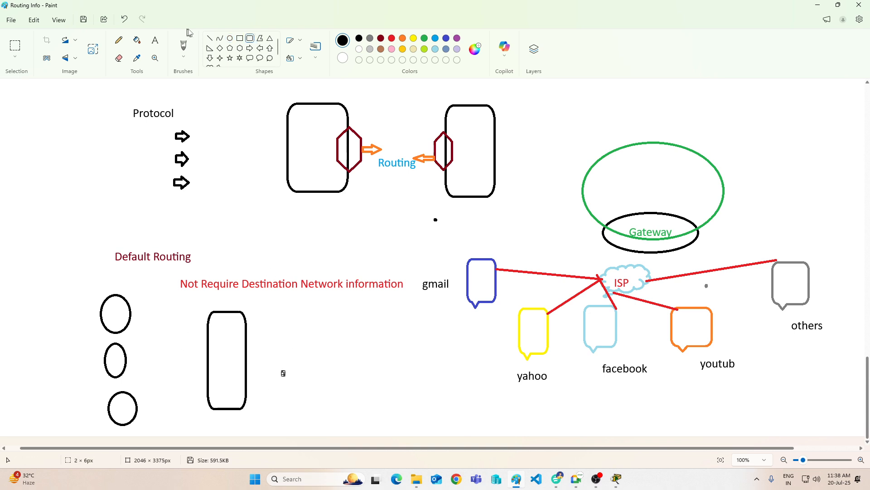
Step: Connect each of the three ovals to the rounded rectangle with a straight black line
{"action": "left_click", "coordinate": [210, 39]}
{"action": "mouse_move", "coordinate": [130, 307]}
{"action": "left_mouse_down"}
{"action": "mouse_move", "coordinate": [209, 344]}
{"action": "mouse_move", "coordinate": [208, 338]}
{"action": "left_mouse_up"}
{"action": "mouse_move", "coordinate": [119, 373]}
{"action": "left_mouse_down"}
{"action": "mouse_move", "coordinate": [216, 336]}
{"action": "mouse_move", "coordinate": [208, 340]}
{"action": "left_mouse_up"}
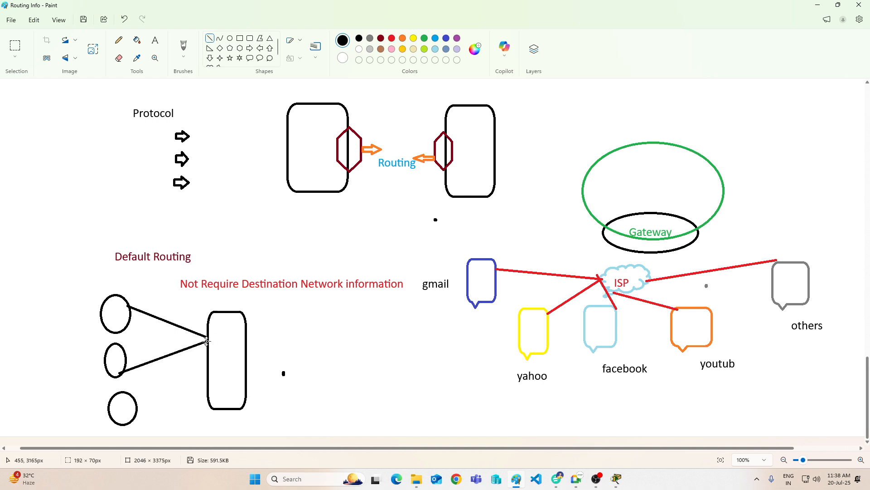
{"action": "left_click_drag", "start_coordinate": [132, 412], "coordinate": [210, 365]}
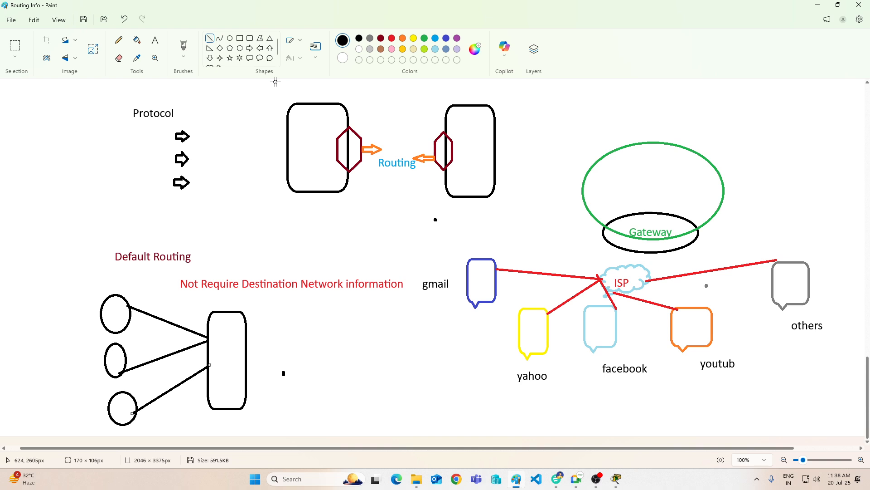
Step: Draw a thin block arrow pointing right from the rounded rectangle and a rounded rectangular callout at its tip
{"action": "left_click", "coordinate": [251, 49]}
{"action": "left_click_drag", "start_coordinate": [242, 336], "coordinate": [285, 336]}
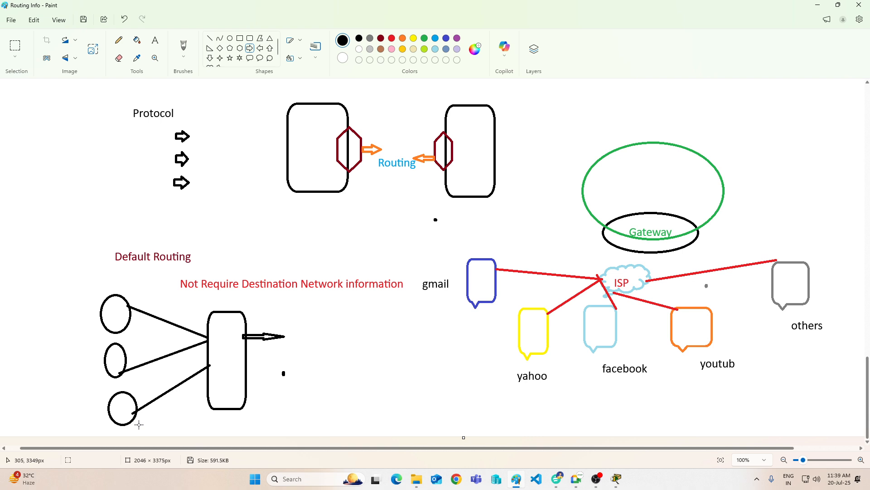
{"action": "left_click", "coordinate": [250, 58]}
{"action": "left_click_drag", "start_coordinate": [279, 313], "coordinate": [334, 396]}
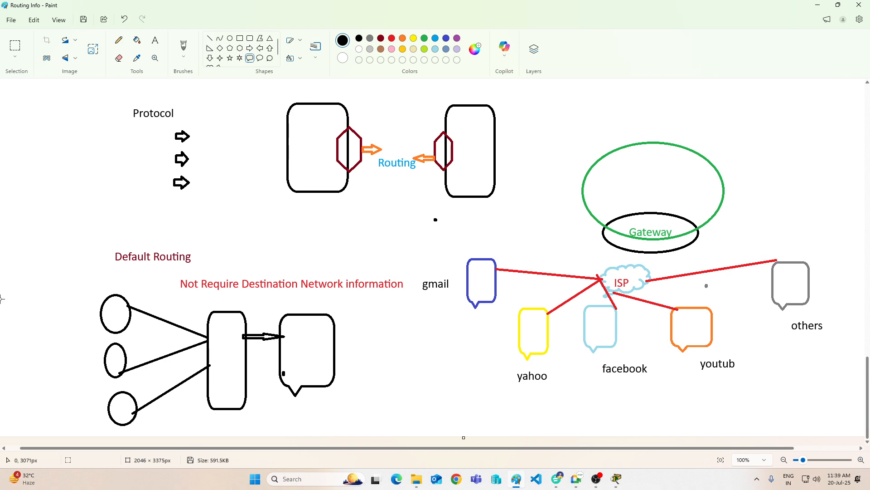
Step: Label the inside of the callout with the text "dhcp"
{"action": "left_click", "coordinate": [154, 40]}
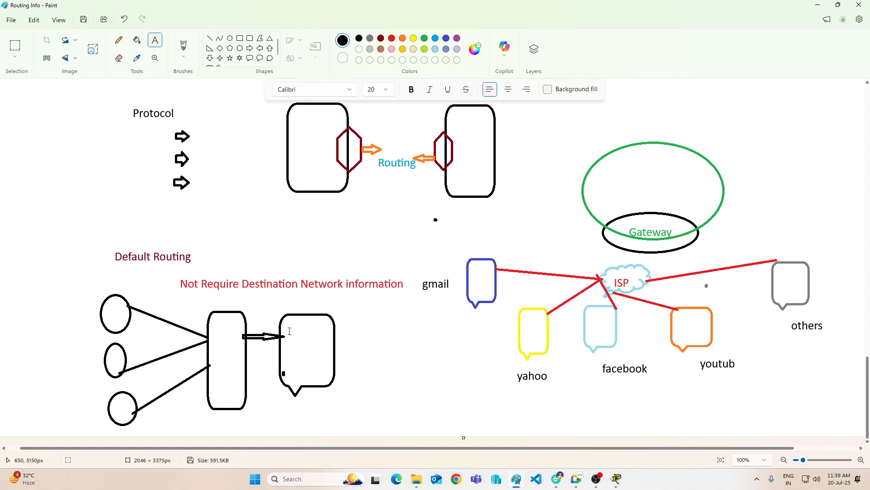
{"action": "left_click", "coordinate": [289, 331]}
{"action": "type", "text": "dhcp"}
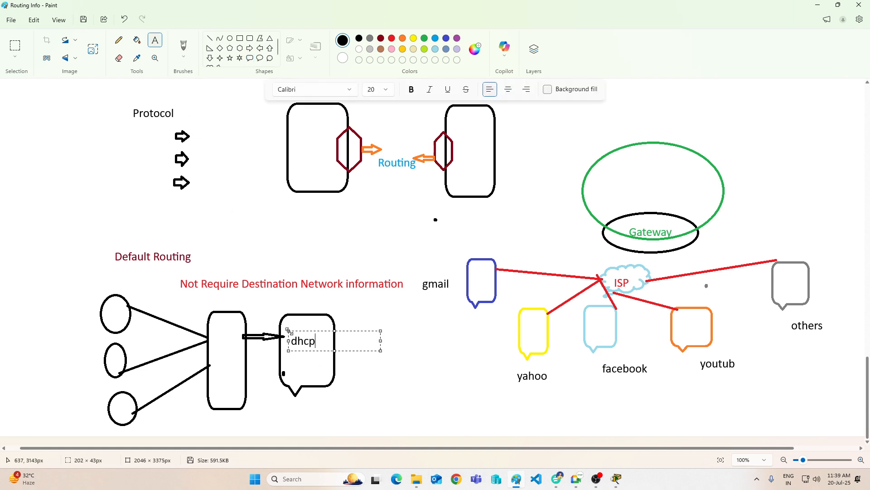
{"action": "left_click", "coordinate": [260, 339]}
Step: Delete the whole DHCP sketch of ovals, lines, rectangle, arrow and callout below the Default Routing heading
{"action": "scroll", "coordinate": [367, 245], "scroll_direction": "up", "scroll_amount": 3}
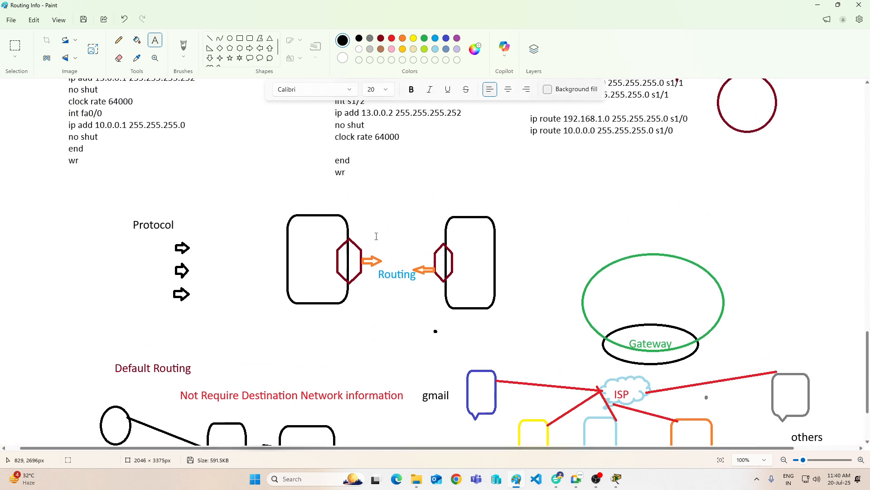
{"action": "scroll", "coordinate": [355, 237], "scroll_direction": "down", "scroll_amount": 3}
{"action": "left_click", "coordinate": [15, 45]}
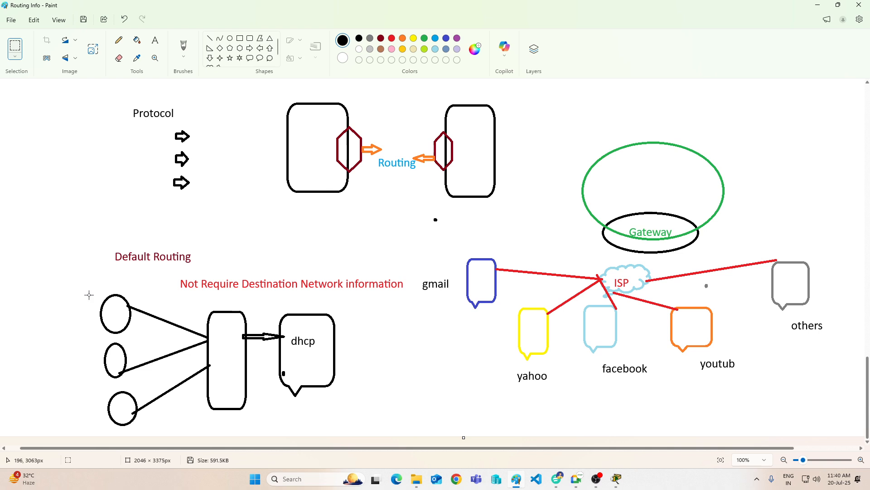
{"action": "mouse_move", "coordinate": [86, 294]}
{"action": "left_mouse_down"}
{"action": "mouse_move", "coordinate": [86, 335]}
{"action": "mouse_move", "coordinate": [281, 415]}
{"action": "mouse_move", "coordinate": [344, 427]}
{"action": "left_mouse_up"}
{"action": "key", "text": "Delete"}
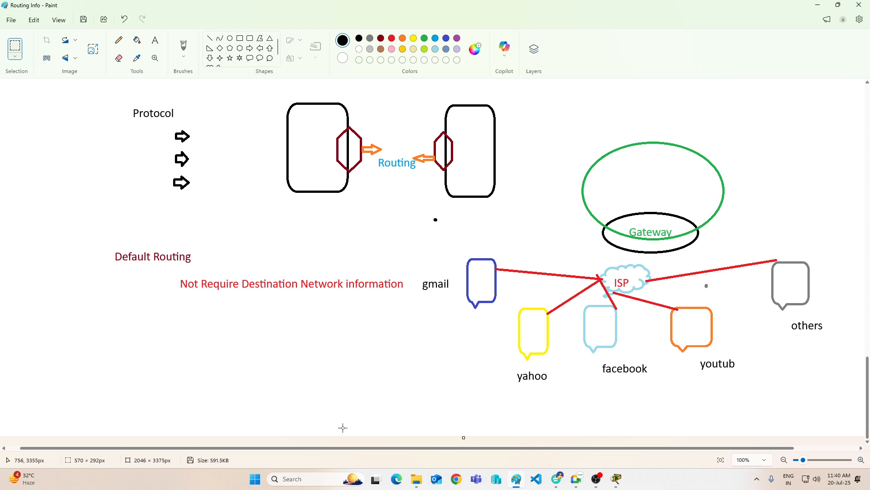
{"action": "scroll", "coordinate": [398, 330], "scroll_direction": "up", "scroll_amount": 3}
{"action": "scroll", "coordinate": [398, 330], "scroll_direction": "down", "scroll_amount": 3}
{"action": "scroll", "coordinate": [320, 301], "scroll_direction": "up", "scroll_amount": 5}
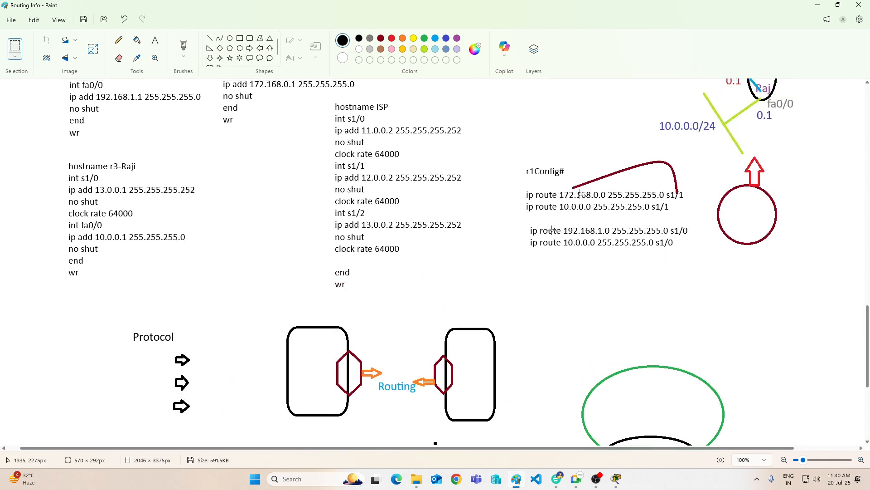
{"action": "scroll", "coordinate": [535, 247], "scroll_direction": "down", "scroll_amount": 4}
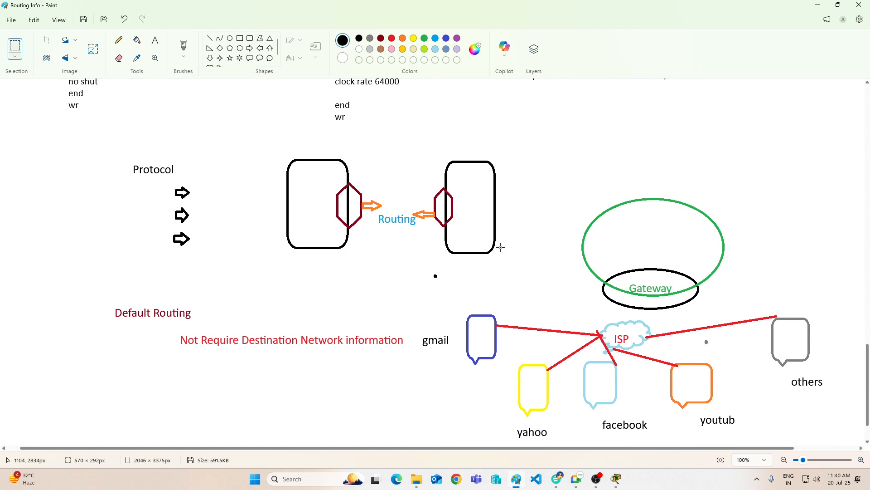
Step: Switch back to Packet Tracer, bring up Router0's command line at a fresh prompt and examine its DHCP log messages
{"action": "mouse_move", "coordinate": [617, 484]}
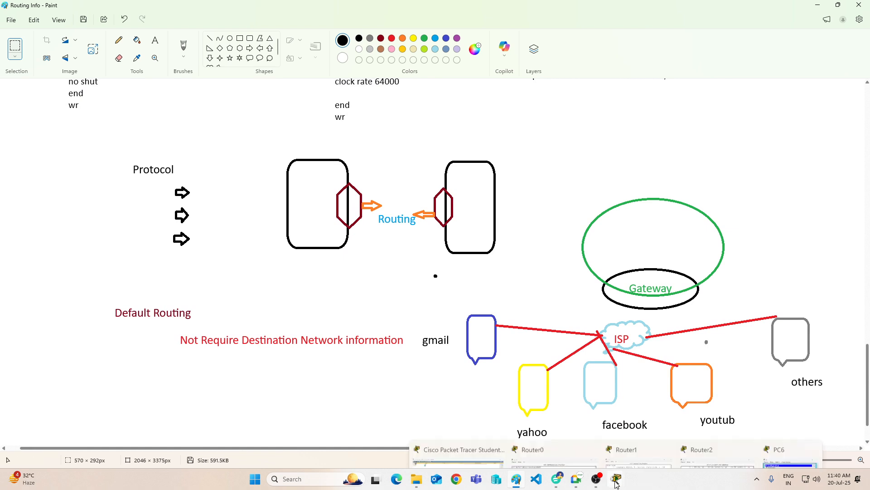
{"action": "mouse_move", "coordinate": [574, 448]}
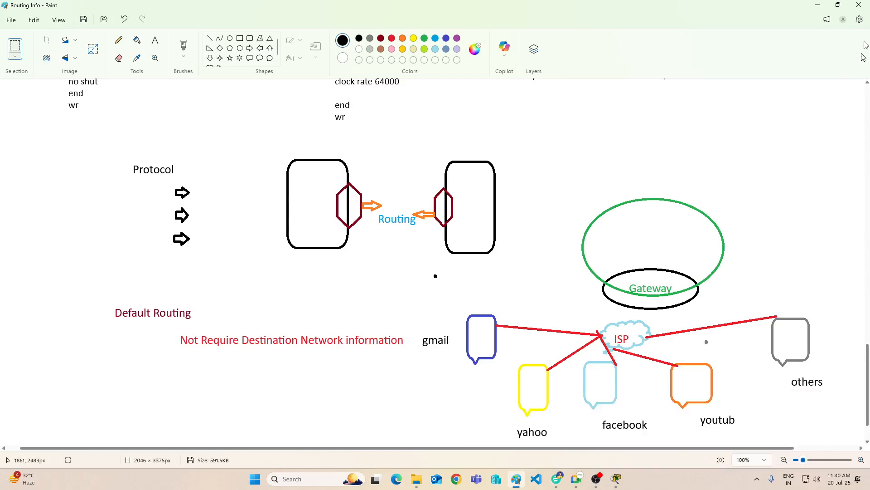
{"action": "left_click", "coordinate": [824, 9]}
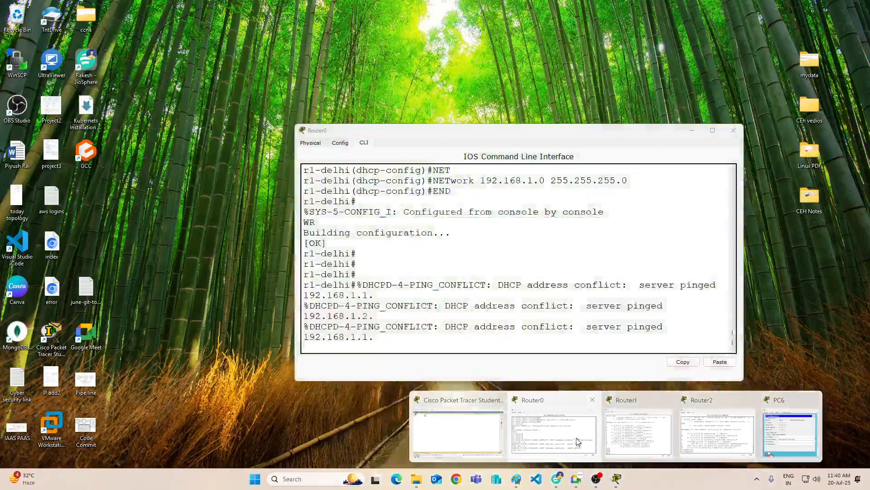
{"action": "left_click", "coordinate": [555, 431]}
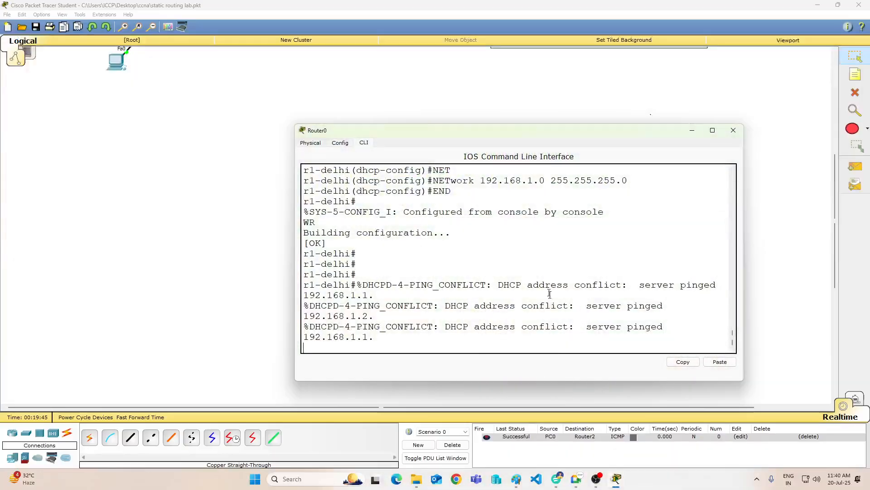
{"action": "key", "text": "Return"}
{"action": "key", "text": "Return"}
{"action": "key", "text": "Return"}
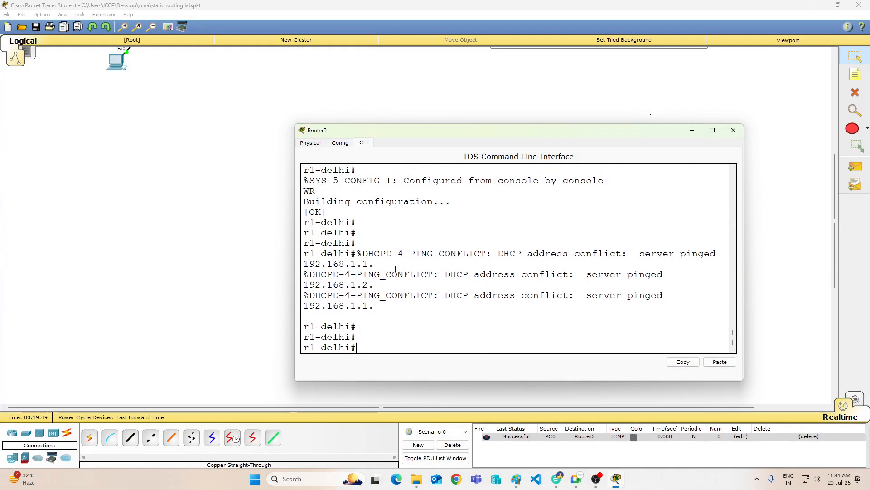
{"action": "left_click_drag", "start_coordinate": [381, 274], "coordinate": [504, 283]}
{"action": "left_click", "coordinate": [528, 322]}
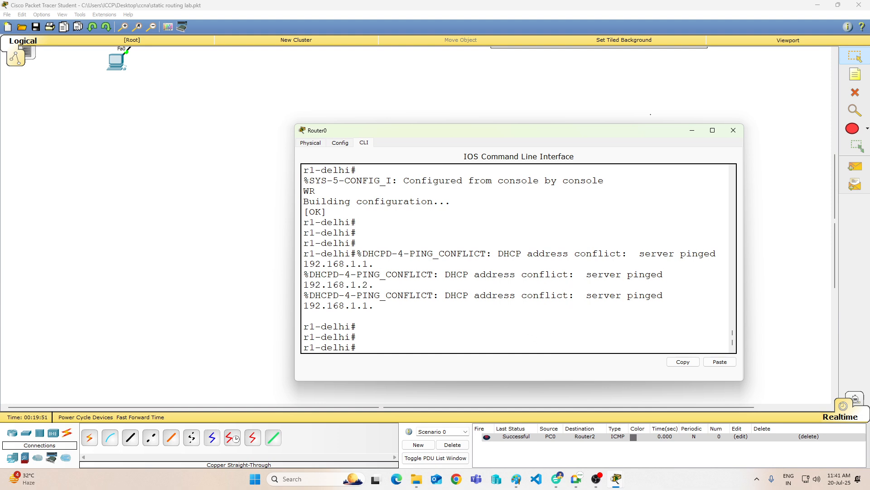
Step: Look up the available show dhcp options on the router and run "SH DHcp LEASE" to check the leased addresses
{"action": "key", "text": "Return"}
{"action": "key", "text": "Return"}
{"action": "key", "text": "Return"}
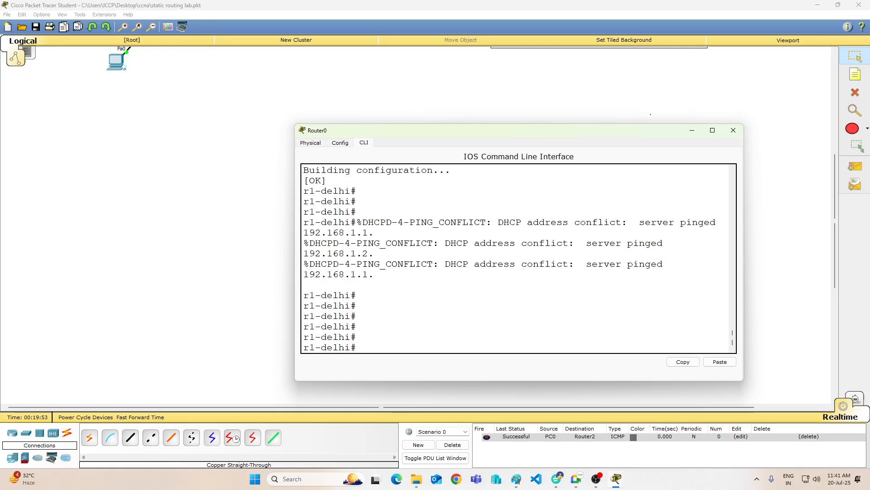
{"action": "type", "text": "SH"}
{"action": "key", "text": "BackSpace"}
{"action": "key", "text": "BackSpace"}
{"action": "type", "text": "SH DH"}
{"action": "key", "text": "Tab"}
{"action": "type", "text": "?"}
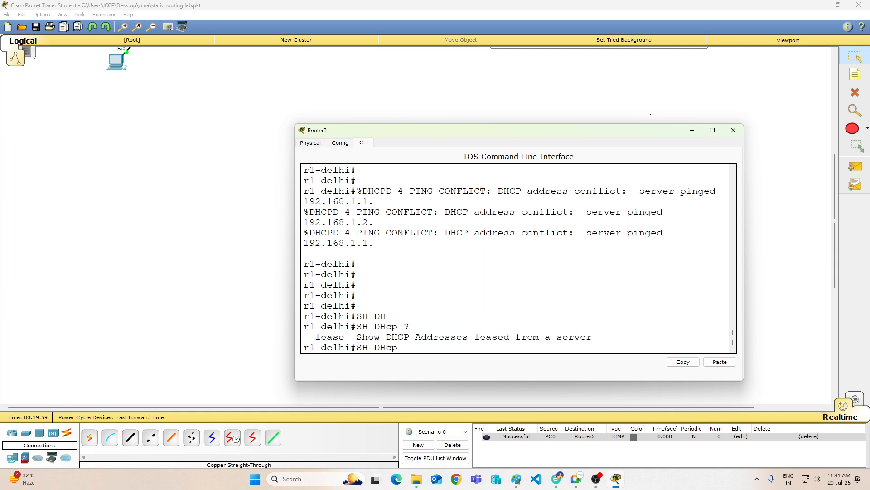
{"action": "type", "text": "LEASE"}
{"action": "key", "text": "Return"}
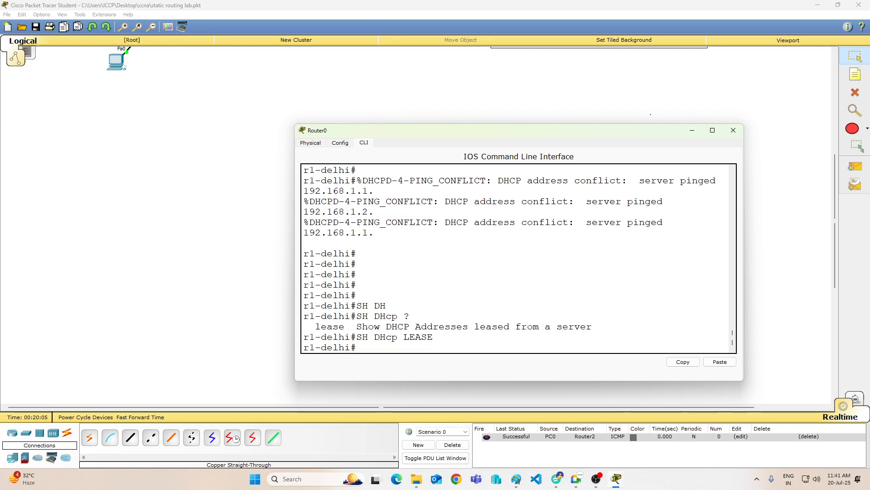
Step: Enter global configuration mode on the router with "config t"
{"action": "type", "text": "CONFIH"}
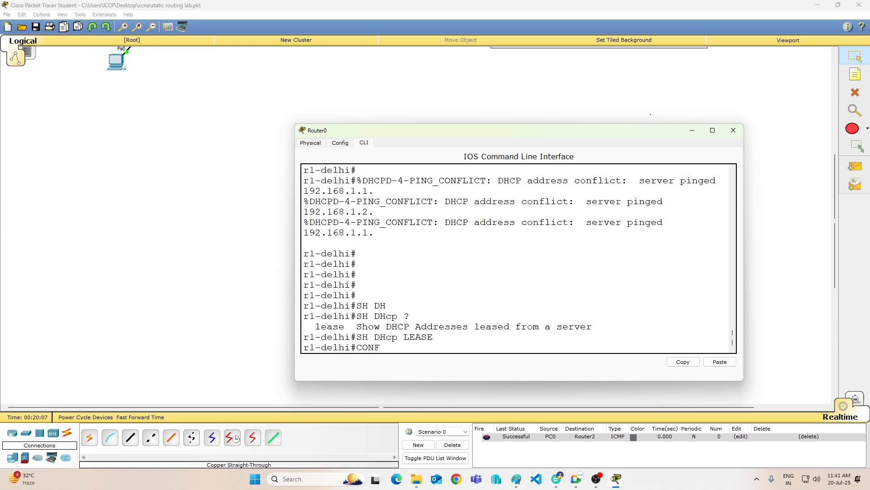
{"action": "key", "text": "BackSpace"}
{"action": "key", "text": "BackSpace"}
{"action": "key", "text": "BackSpace"}
{"action": "key", "text": "BackSpace"}
{"action": "key", "text": "BackSpace"}
{"action": "key", "text": "BackSpace"}
{"action": "type", "text": "config t"}
{"action": "key", "text": "Return"}
{"action": "key", "text": "Return"}
{"action": "key", "text": "Return"}
{"action": "key", "text": "Return"}
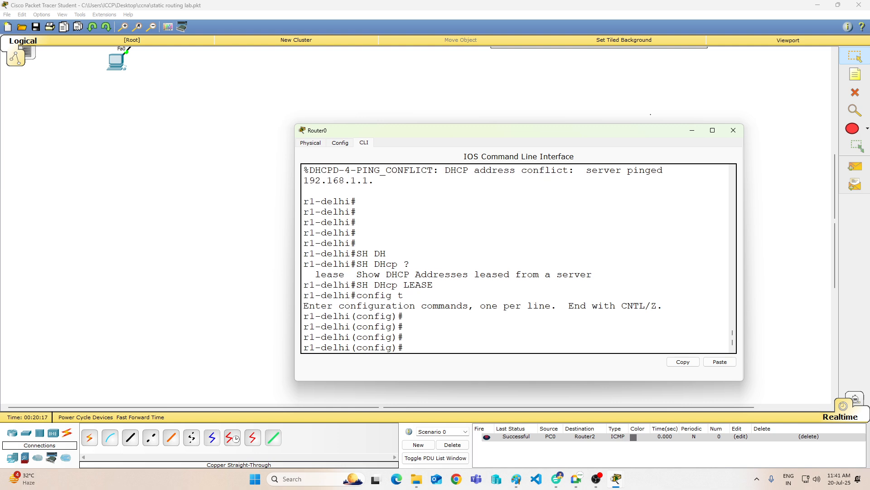
Step: Remove the router's default route with "no ip route 0.0.0.0 0.0.0.0 s1/1"
{"action": "type", "text": "NETwork 192.168.1.0 255.255.255.0"}
{"action": "key", "text": "Up"}
{"action": "key", "text": "Up"}
{"action": "key", "text": "Up"}
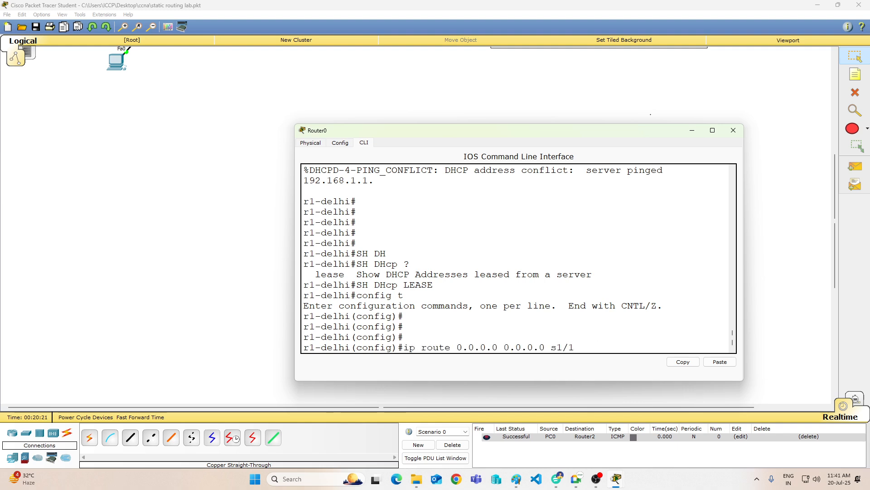
{"action": "type", "text": "no"}
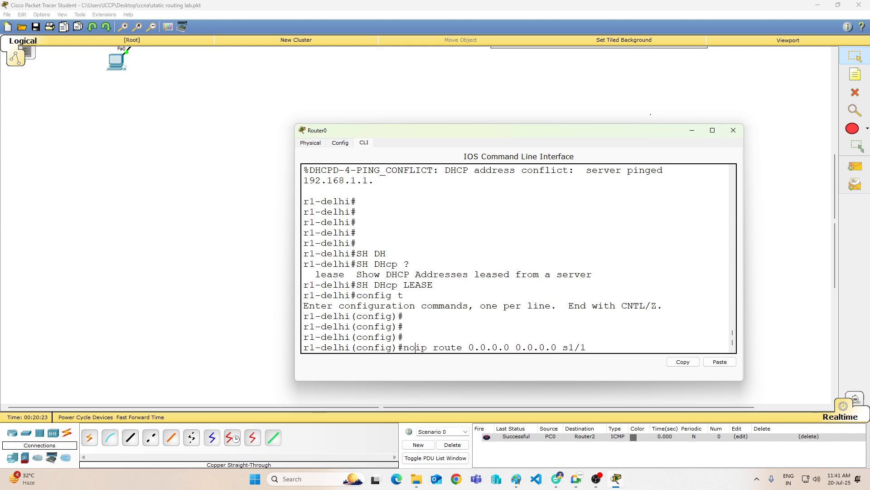
{"action": "key", "text": "Return"}
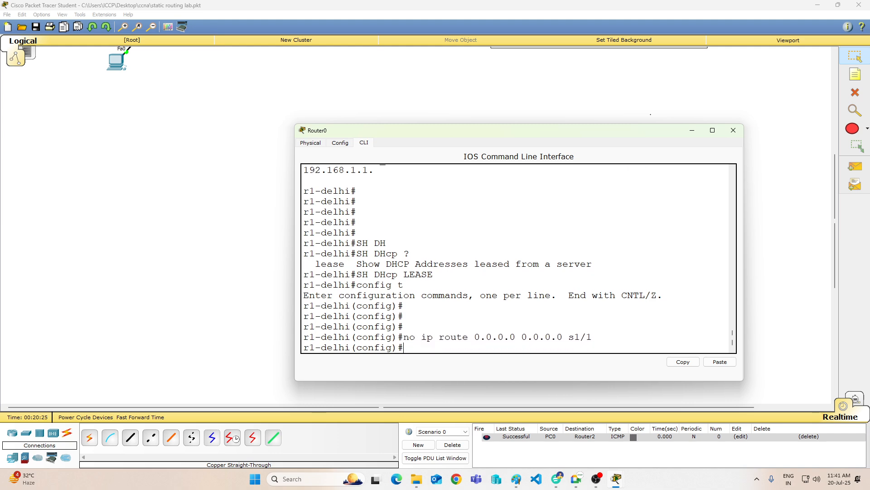
Step: Try to display the routing table from configuration mode with "sh ip route"
{"action": "type", "text": "sh ip route"}
{"action": "key", "text": "Return"}
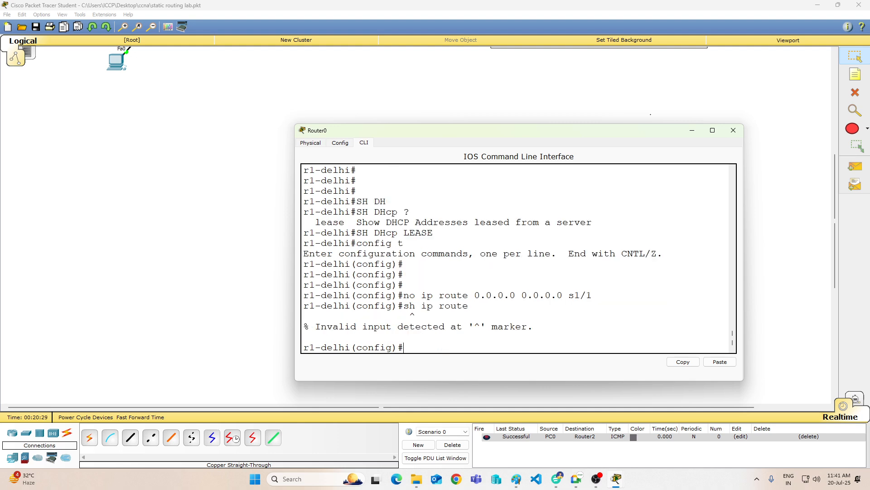
{"action": "key", "text": "Return"}
{"action": "key", "text": "Return"}
{"action": "key", "text": "Return"}
Step: Display the routing table without leaving configuration mode by running "do sh ip route"
{"action": "type", "text": "d"}
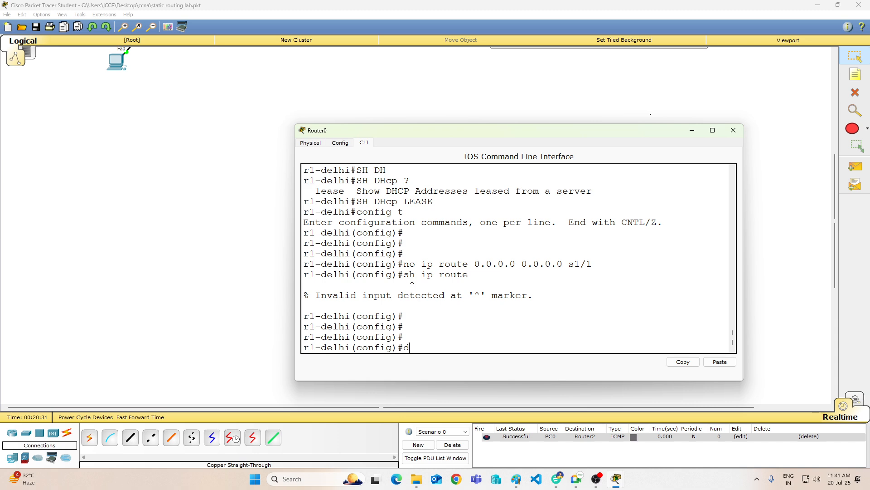
{"action": "type", "text": "o dh ip route"}
{"action": "key", "text": "Return"}
{"action": "key", "text": "Return"}
{"action": "key", "text": "Return"}
{"action": "key", "text": "Up"}
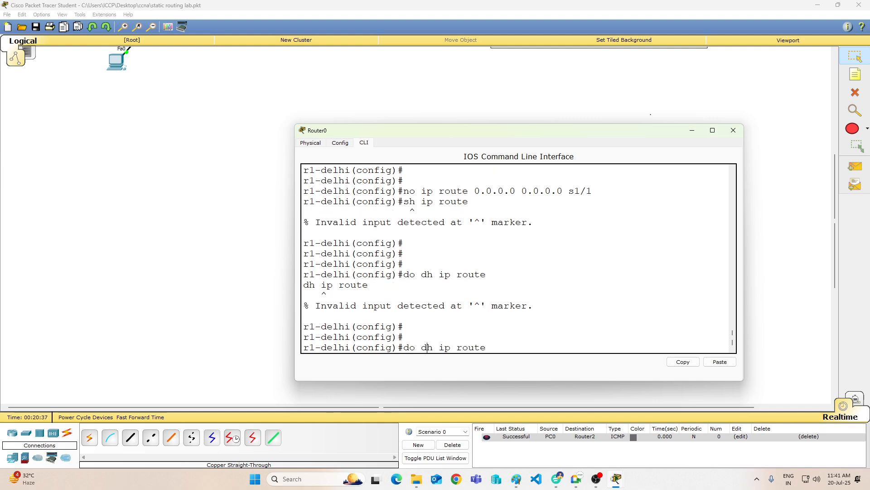
{"action": "key", "text": "BackSpace"}
{"action": "key", "text": "Delete"}
{"action": "type", "text": "sh"}
{"action": "key", "text": "Return"}
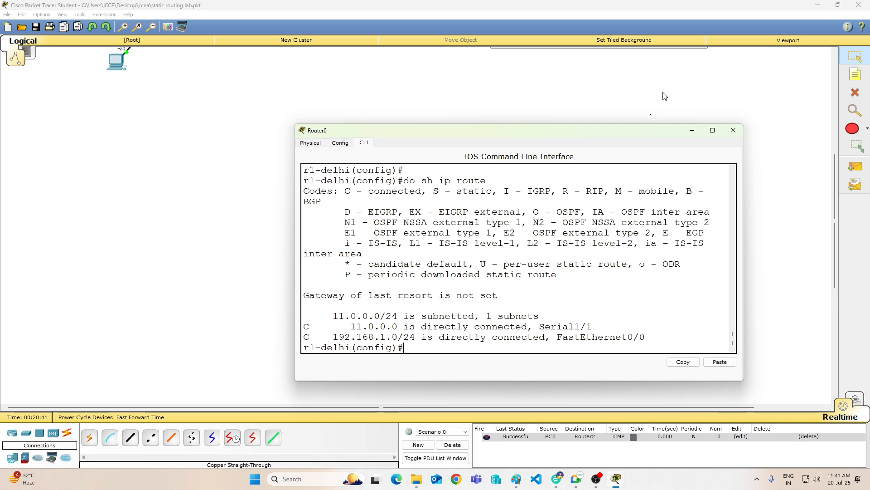
Step: Minimize Router0's window and send a simple PDU from PC0 to PC4 in the upper branch network
{"action": "left_click", "coordinate": [691, 131]}
{"action": "left_click", "coordinate": [856, 167]}
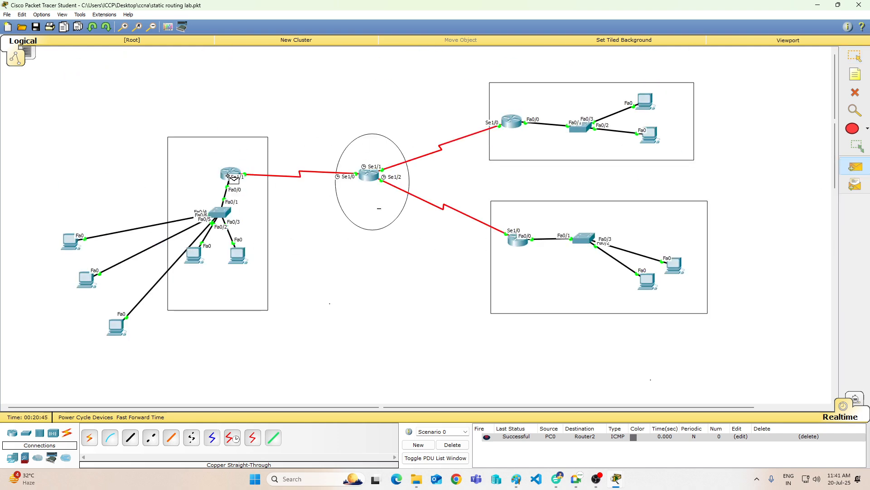
{"action": "left_click", "coordinate": [194, 255]}
{"action": "left_click", "coordinate": [647, 103]}
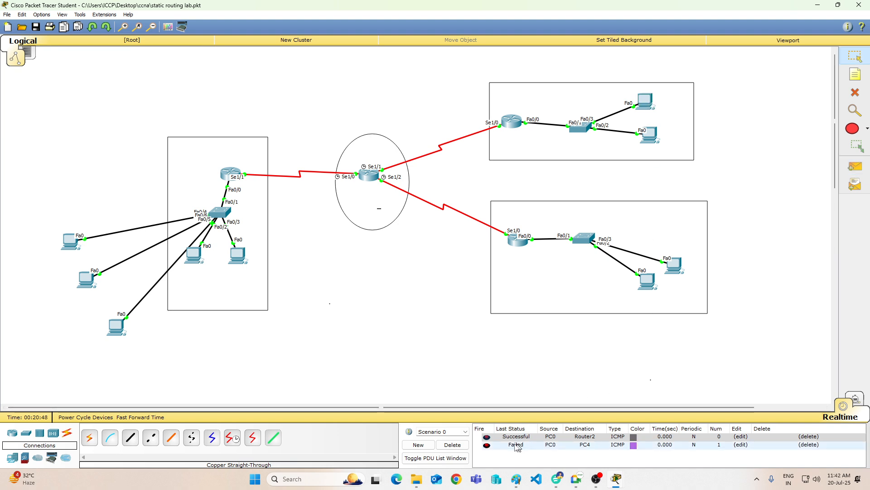
Step: Delete the current PDU scenario and send a new simple PDU from PC1 to PC4
{"action": "left_click", "coordinate": [453, 445]}
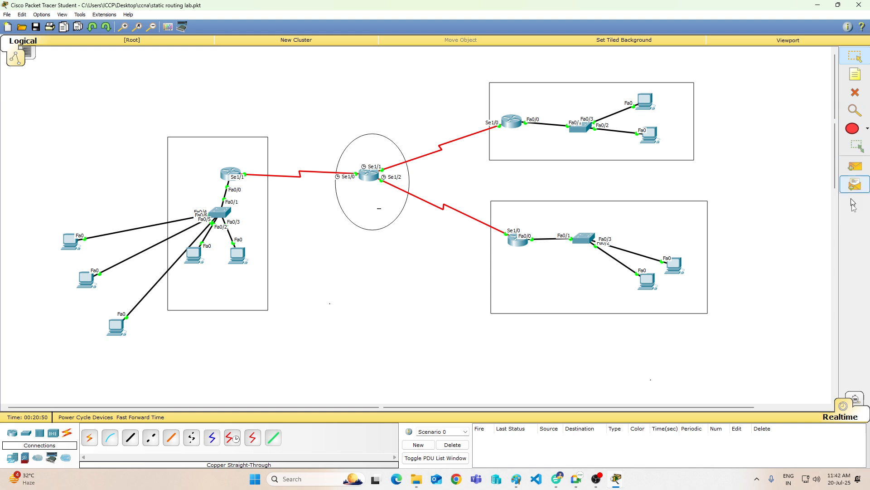
{"action": "left_click", "coordinate": [856, 167]}
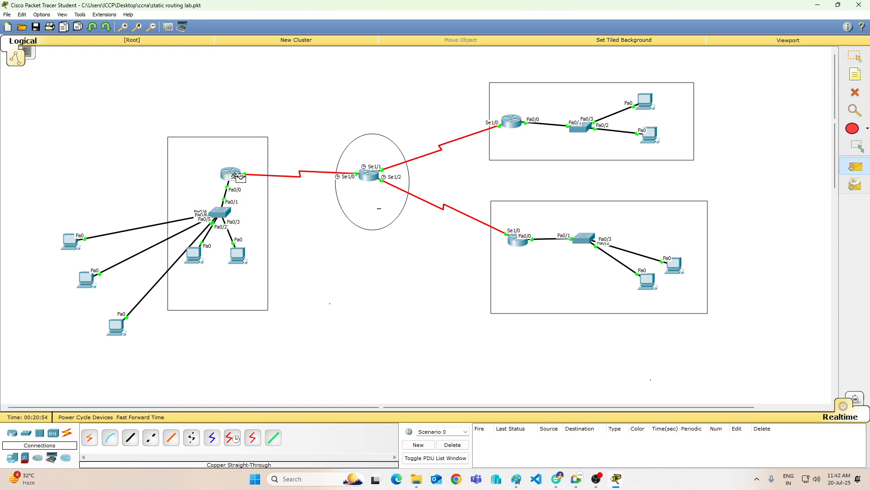
{"action": "left_click", "coordinate": [245, 256]}
{"action": "left_click", "coordinate": [647, 103]}
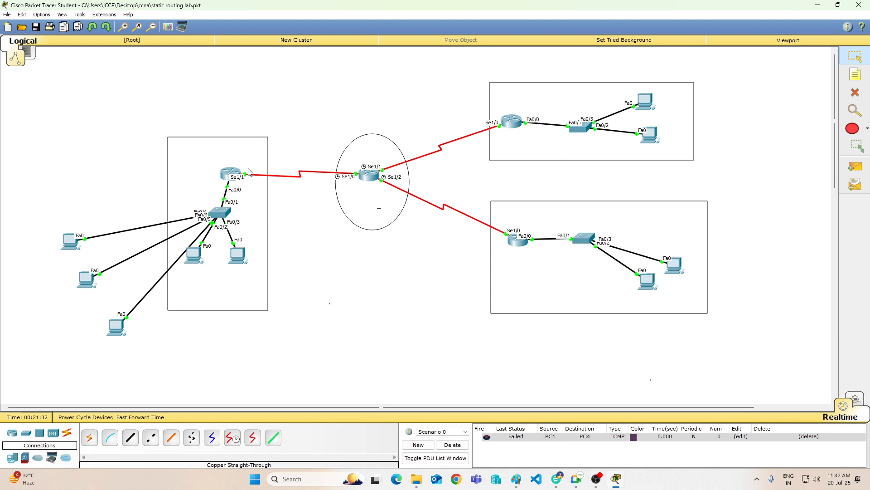
Step: Minimize Packet Tracer, close Router1's command-line window and switch to the Routing Info drawing in Paint
{"action": "left_click", "coordinate": [818, 6]}
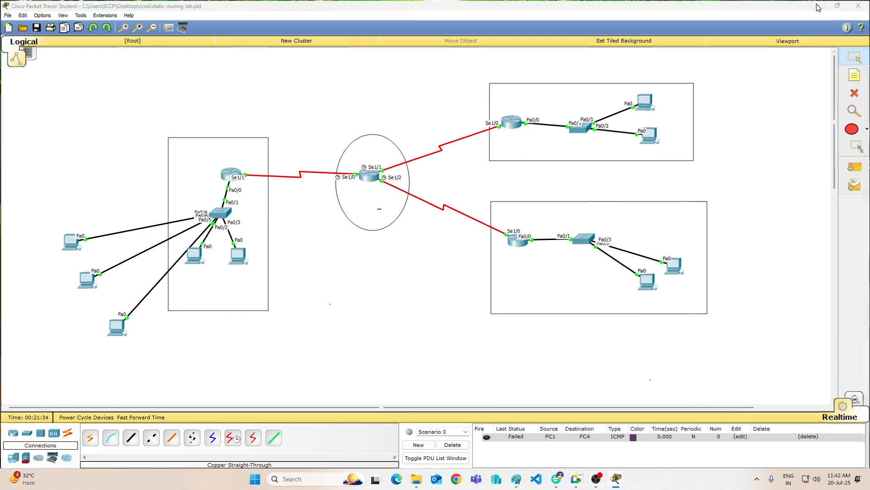
{"action": "left_click", "coordinate": [573, 130]}
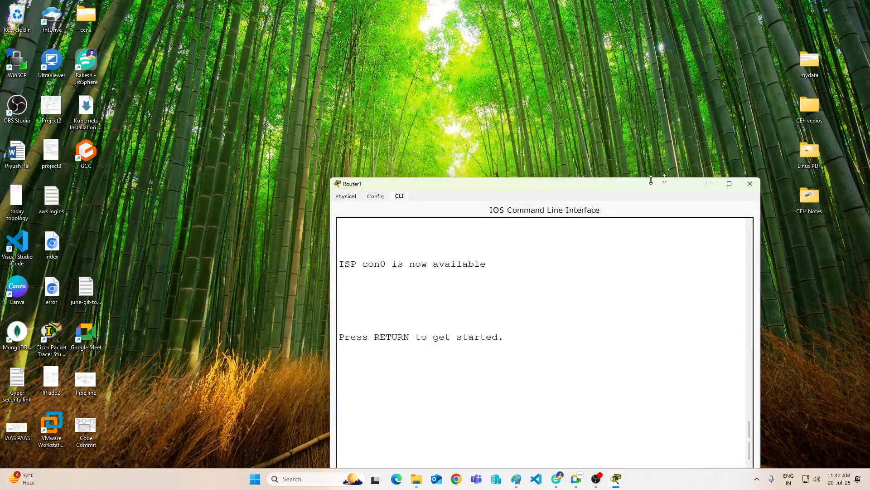
{"action": "left_click", "coordinate": [750, 184]}
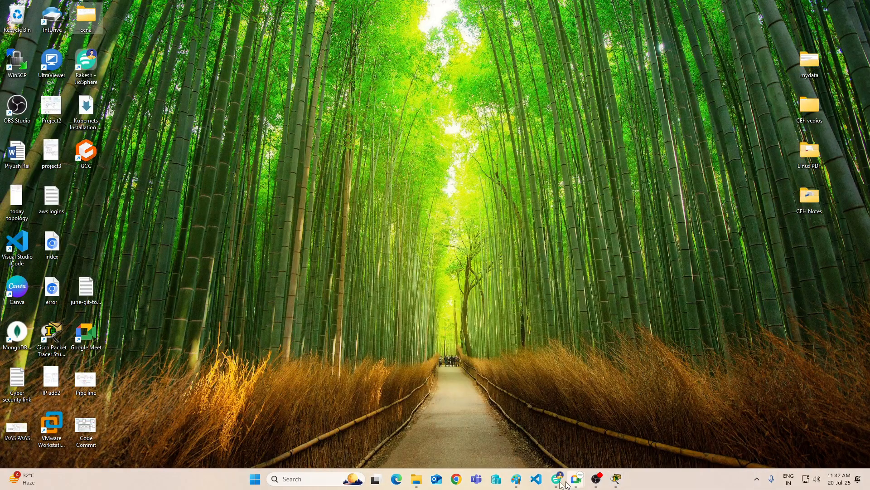
{"action": "mouse_move", "coordinate": [560, 482]}
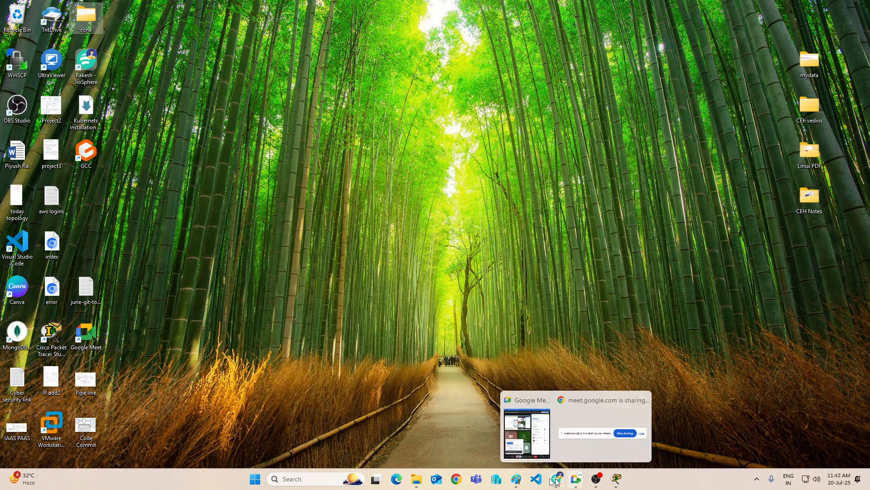
{"action": "left_click", "coordinate": [516, 479]}
{"action": "scroll", "coordinate": [524, 258], "scroll_direction": "down", "scroll_amount": 2}
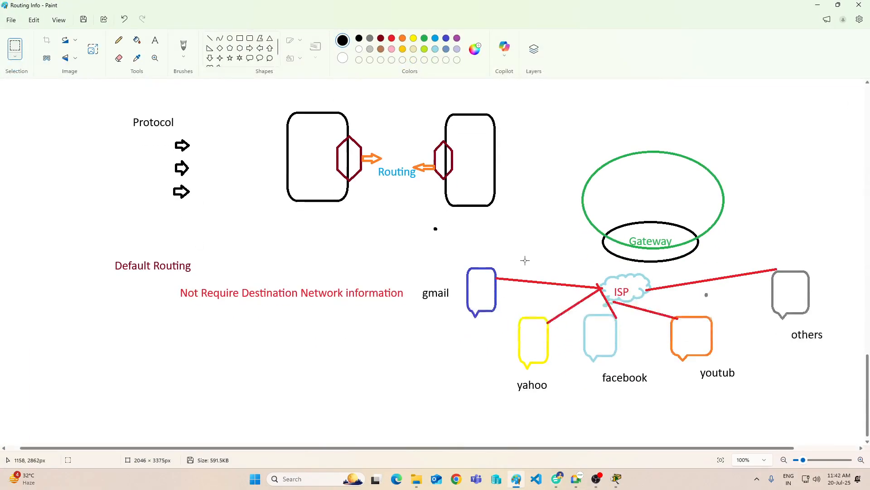
Step: Draw a black upward block arrow of about 31 × 61 px from the ISP cloud to the Gateway oval
{"action": "left_click", "coordinate": [270, 48]}
{"action": "left_click_drag", "start_coordinate": [634, 265], "coordinate": [649, 237]}
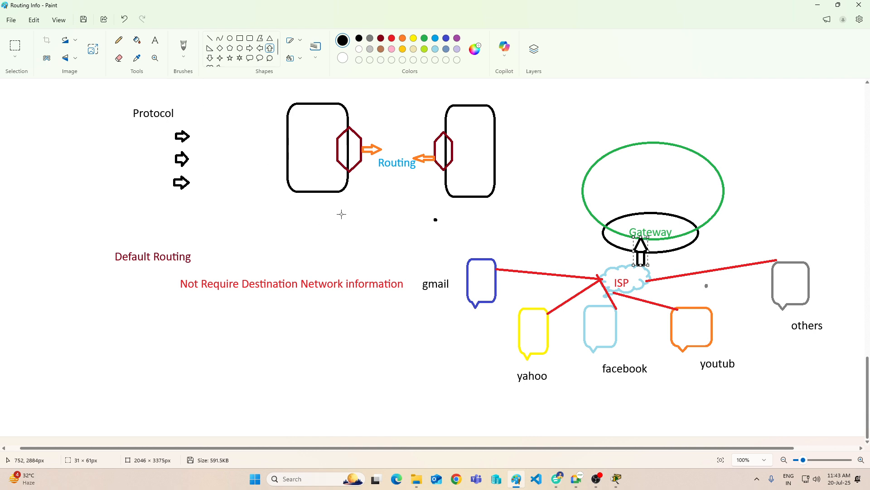
{"action": "left_click", "coordinate": [395, 382]}
Step: Delete the whole visible area of the drawing, from the Protocol and Routing sketches down to the ISP diagram
{"action": "left_click", "coordinate": [15, 46]}
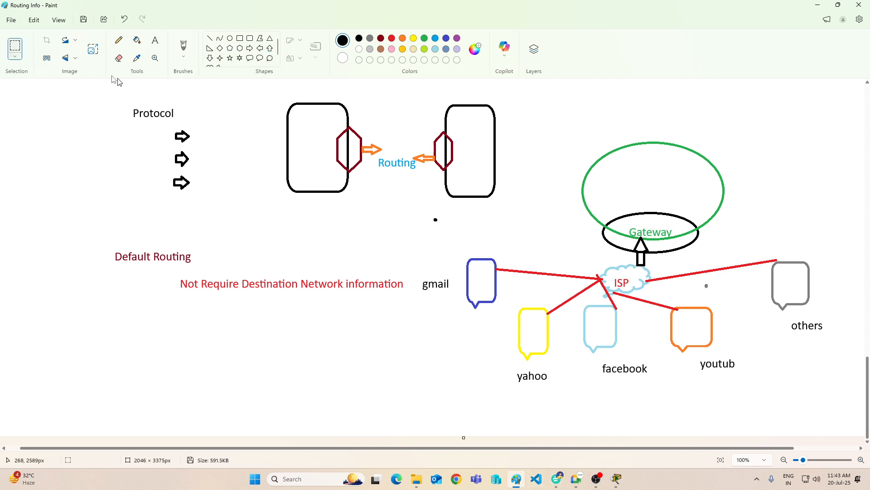
{"action": "left_click_drag", "start_coordinate": [68, 82], "coordinate": [819, 270]}
{"action": "left_click_drag", "start_coordinate": [827, 365], "coordinate": [844, 408]}
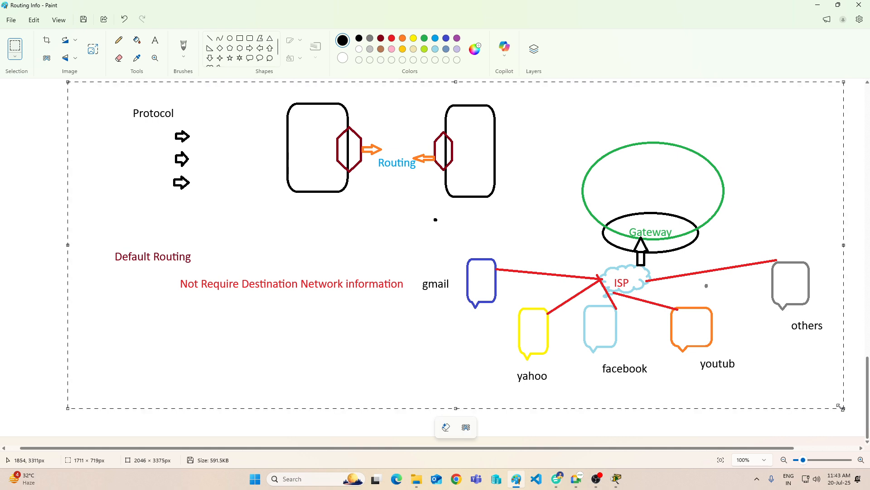
{"action": "key", "text": "Delete"}
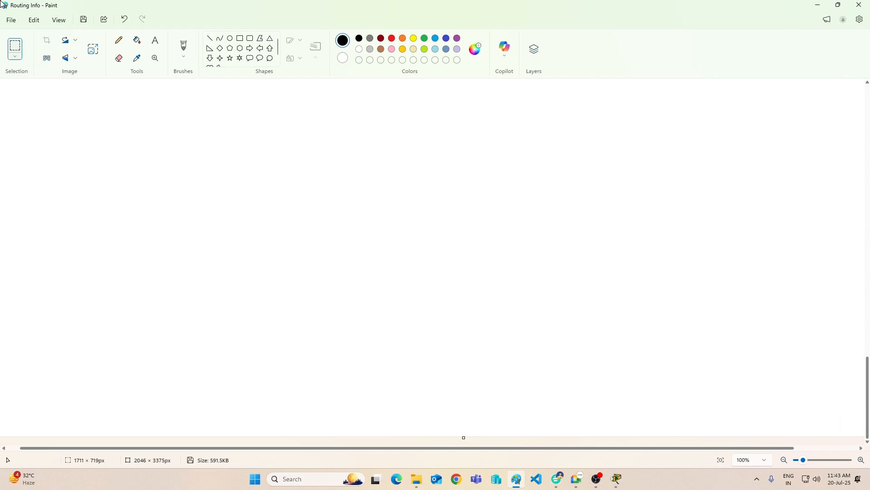
Step: Draw six black ovals as network nodes: two on the left, three in a middle column and a larger one on the right
{"action": "left_click", "coordinate": [230, 38]}
{"action": "left_click_drag", "start_coordinate": [232, 127], "coordinate": [290, 182]}
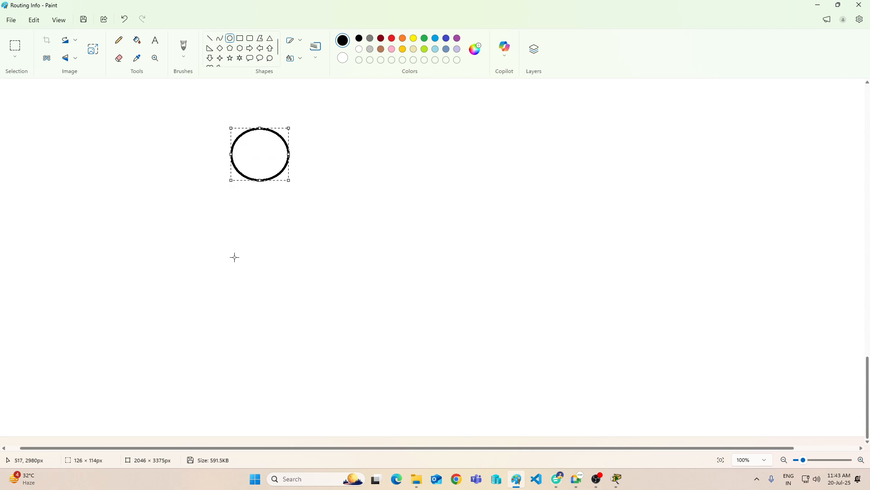
{"action": "left_click_drag", "start_coordinate": [234, 257], "coordinate": [285, 312]}
{"action": "left_click_drag", "start_coordinate": [331, 186], "coordinate": [371, 240]}
{"action": "mouse_move", "coordinate": [354, 286]}
{"action": "left_mouse_down"}
{"action": "mouse_move", "coordinate": [375, 326]}
{"action": "mouse_move", "coordinate": [408, 334]}
{"action": "left_mouse_up"}
{"action": "left_click_drag", "start_coordinate": [429, 192], "coordinate": [494, 270]}
{"action": "left_click_drag", "start_coordinate": [340, 110], "coordinate": [388, 157]}
Step: Link the upper-left oval to the large right oval with dark red lines via the top oval and orange lines via the middle oval
{"action": "left_click", "coordinate": [211, 39]}
{"action": "left_click", "coordinate": [381, 38]}
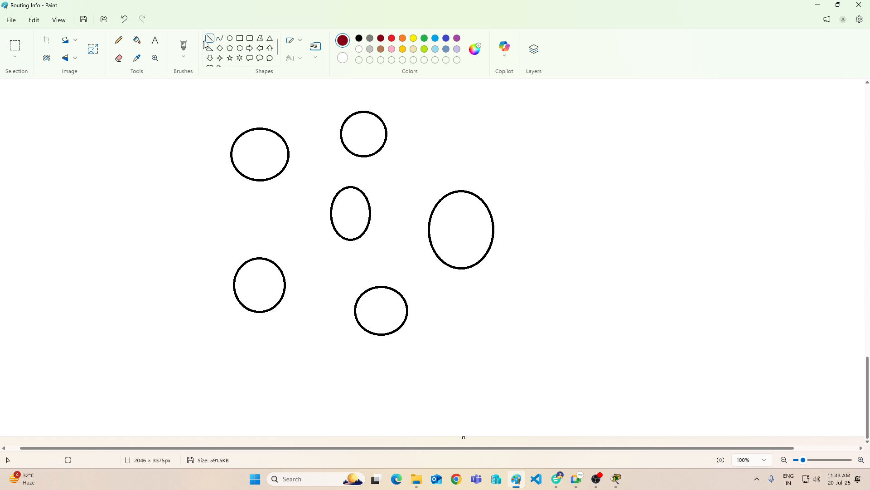
{"action": "mouse_move", "coordinate": [288, 145]}
{"action": "left_mouse_down"}
{"action": "mouse_move", "coordinate": [344, 144]}
{"action": "mouse_move", "coordinate": [434, 216]}
{"action": "left_mouse_up"}
{"action": "left_click", "coordinate": [390, 40]}
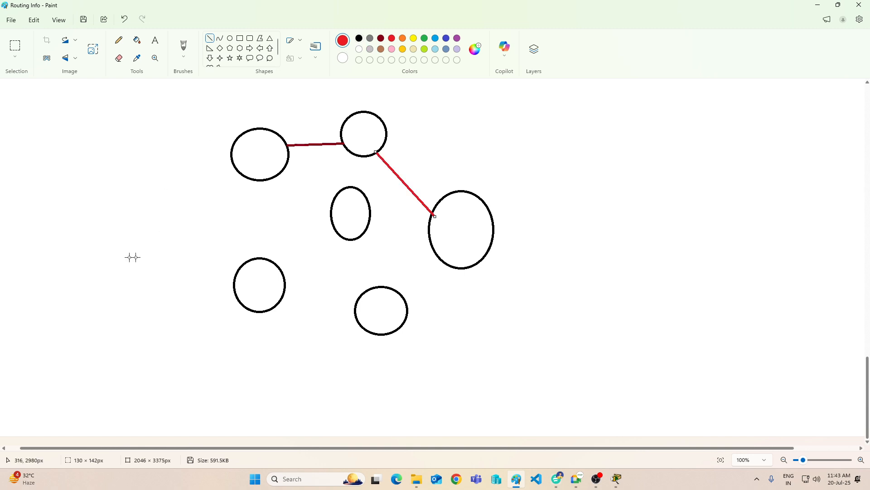
{"action": "left_click", "coordinate": [382, 39]}
{"action": "left_click", "coordinate": [310, 98]}
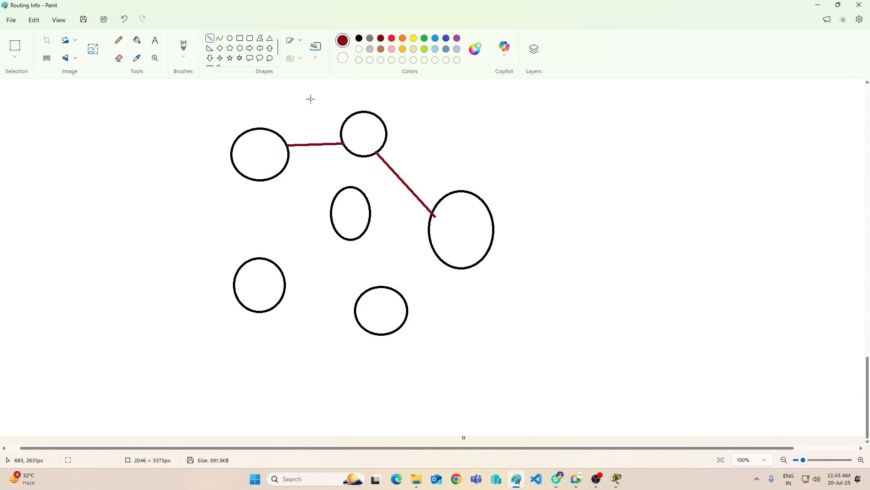
{"action": "left_click", "coordinate": [402, 39]}
{"action": "mouse_move", "coordinate": [275, 176]}
{"action": "left_mouse_down"}
{"action": "mouse_move", "coordinate": [334, 212]}
{"action": "mouse_move", "coordinate": [431, 239]}
{"action": "left_mouse_up"}
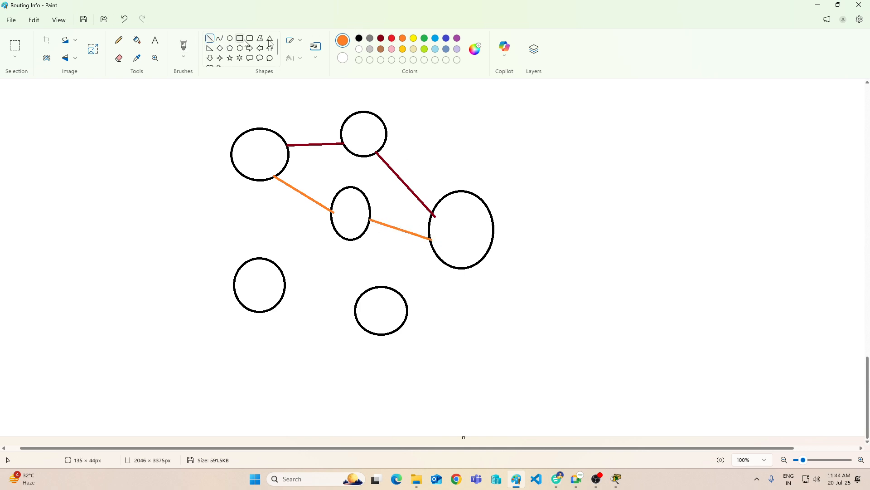
Step: Draw a red path from the upper-left oval through the lower-left and bottom ovals to the large right oval
{"action": "left_click", "coordinate": [392, 38]}
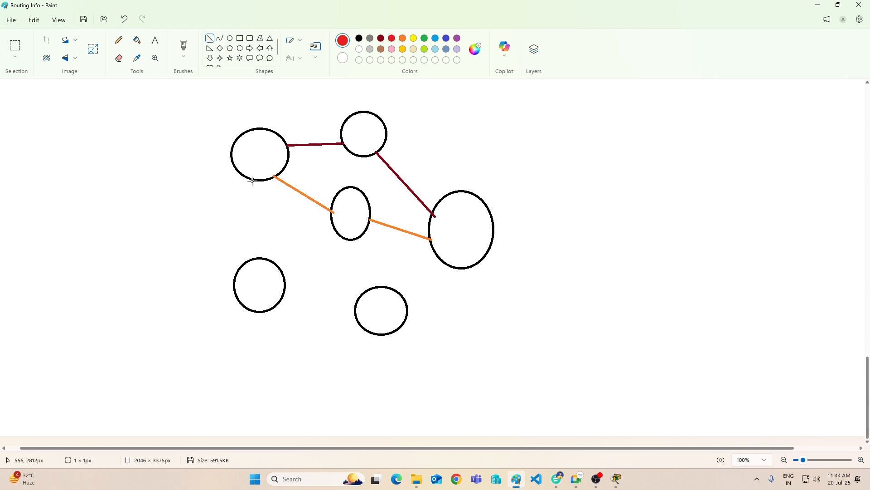
{"action": "left_click_drag", "start_coordinate": [252, 181], "coordinate": [257, 257]}
{"action": "left_click_drag", "start_coordinate": [285, 290], "coordinate": [355, 306]}
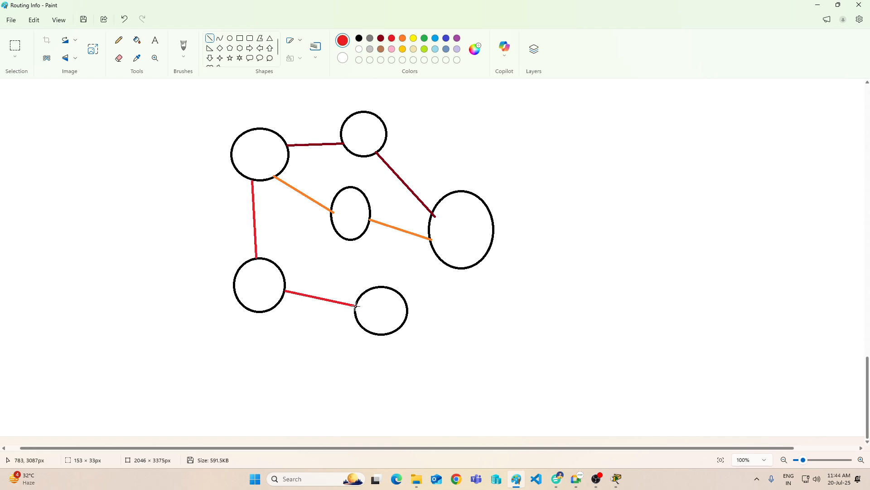
{"action": "left_click_drag", "start_coordinate": [408, 305], "coordinate": [441, 262]}
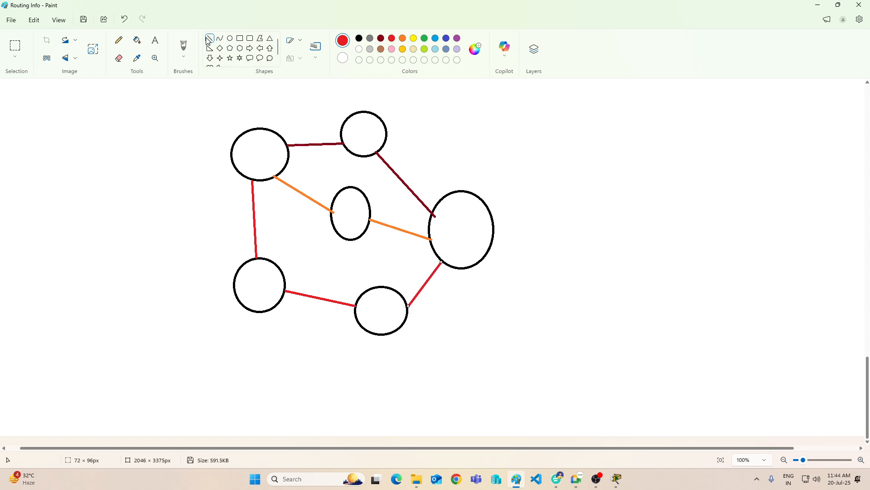
Step: Link the middle oval to the lower-left, top and bottom ovals with straight blue lines
{"action": "left_click", "coordinate": [381, 39]}
{"action": "left_click", "coordinate": [207, 40]}
{"action": "left_click", "coordinate": [435, 39]}
{"action": "left_click_drag", "start_coordinate": [281, 270], "coordinate": [334, 221]}
{"action": "left_click_drag", "start_coordinate": [350, 188], "coordinate": [366, 134]}
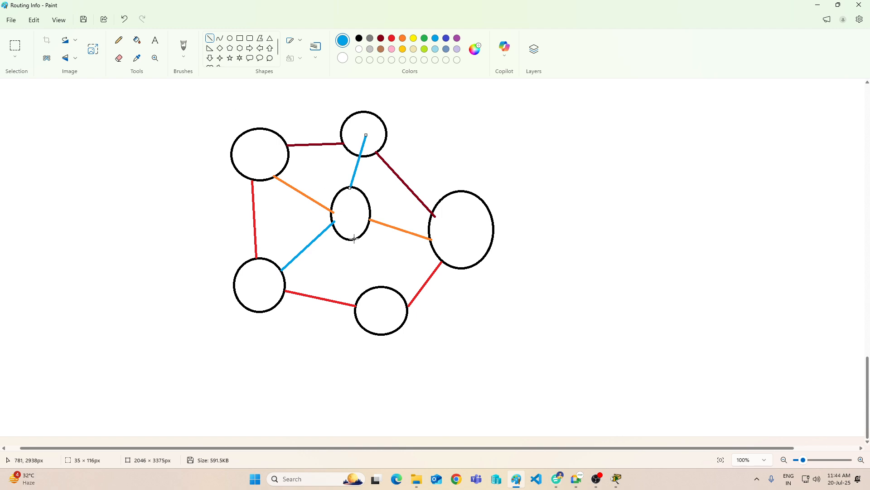
{"action": "left_click_drag", "start_coordinate": [357, 237], "coordinate": [383, 288]}
Step: Label the upper-left oval 1, the top oval 2 and the large right oval 3 in blue text
{"action": "left_click", "coordinate": [155, 40]}
{"action": "left_click", "coordinate": [245, 151]}
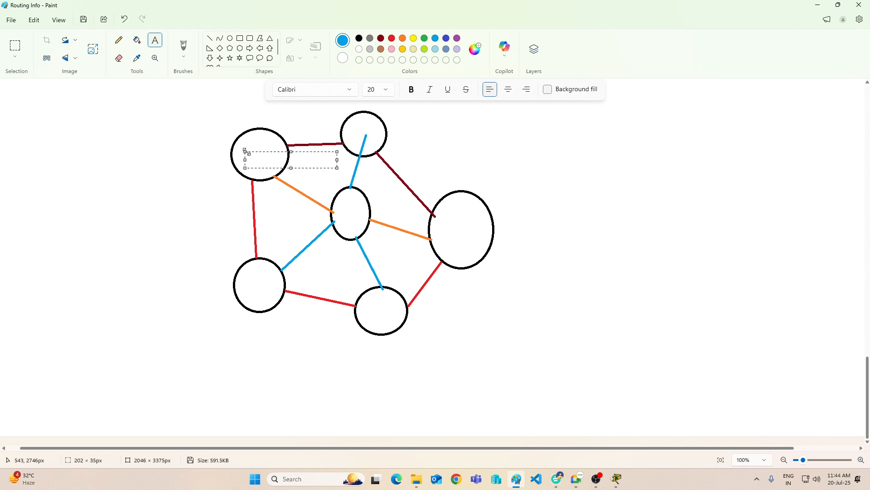
{"action": "type", "text": "1"}
{"action": "left_click", "coordinate": [358, 127]}
{"action": "left_click", "coordinate": [354, 126]}
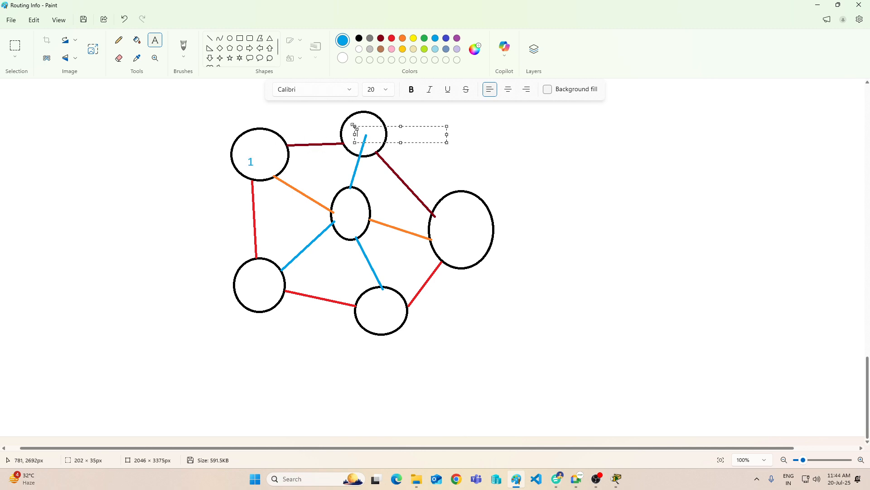
{"action": "type", "text": "2"}
{"action": "left_click", "coordinate": [459, 204]}
{"action": "left_click", "coordinate": [440, 225]}
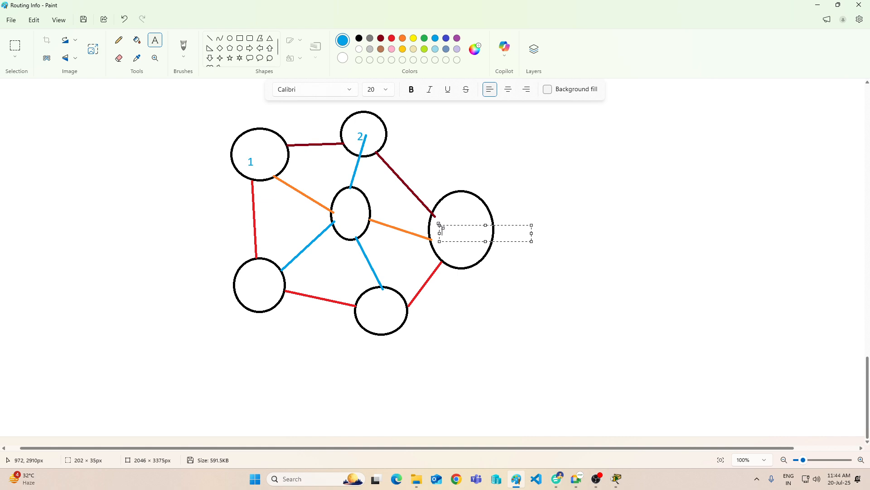
{"action": "type", "text": "3"}
Step: Label the bottom oval 4, the lower-left oval 5 and the middle oval 6 in blue text
{"action": "left_click", "coordinate": [372, 306]}
{"action": "left_click", "coordinate": [372, 304]}
{"action": "type", "text": "4"}
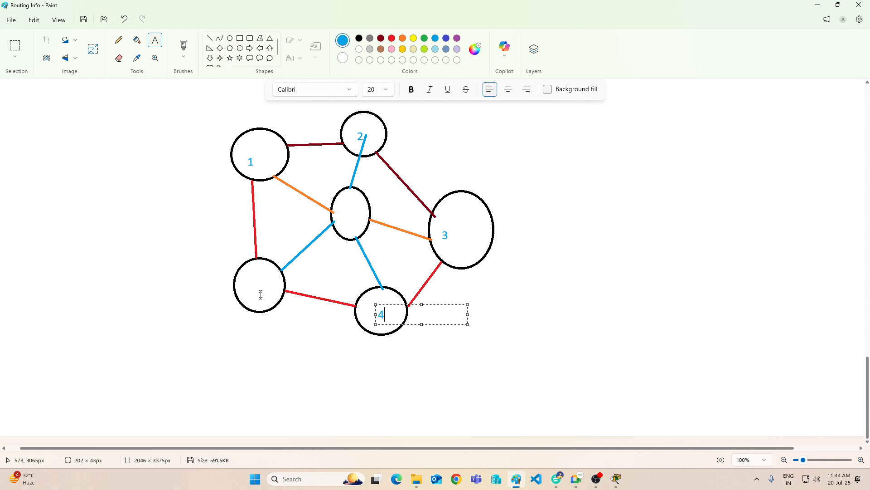
{"action": "left_click", "coordinate": [259, 293]}
{"action": "left_click", "coordinate": [256, 279]}
{"action": "type", "text": "5"}
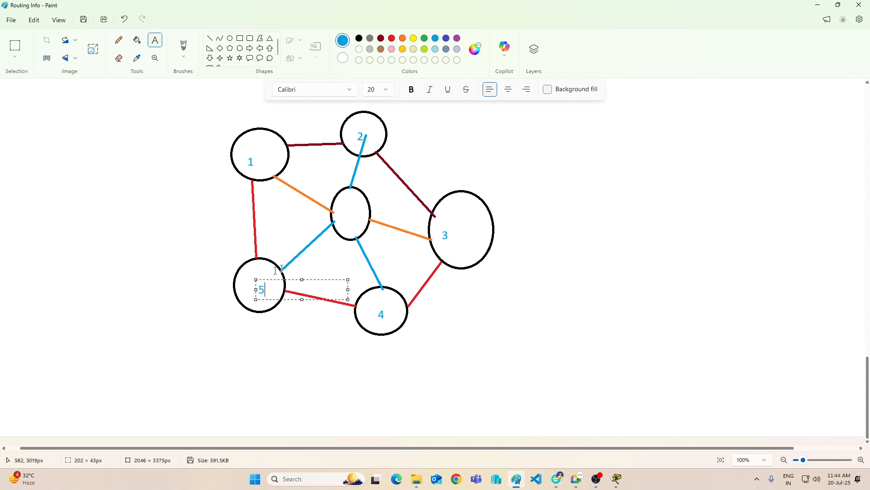
{"action": "left_click", "coordinate": [338, 213]}
{"action": "left_click", "coordinate": [339, 209]}
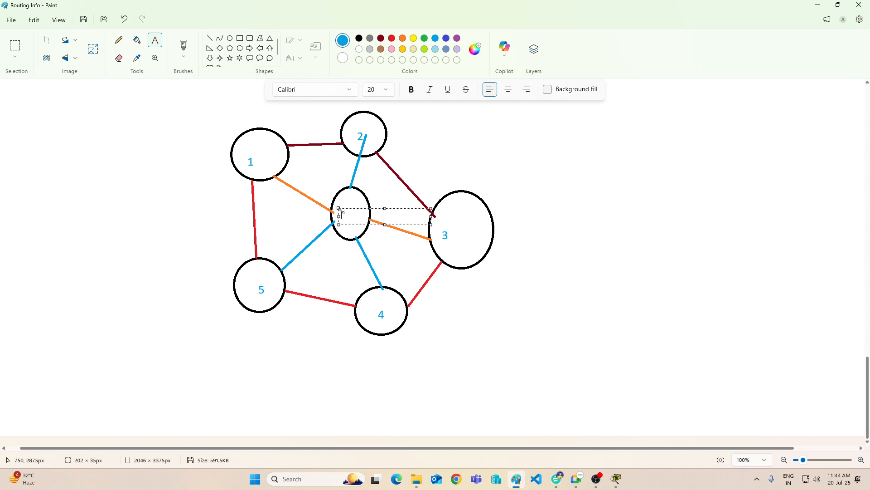
{"action": "type", "text": "6"}
Step: Draw a dark red link from node 3 to a vertical network segment on its right and label it 10.0.0.0
{"action": "left_click", "coordinate": [209, 38]}
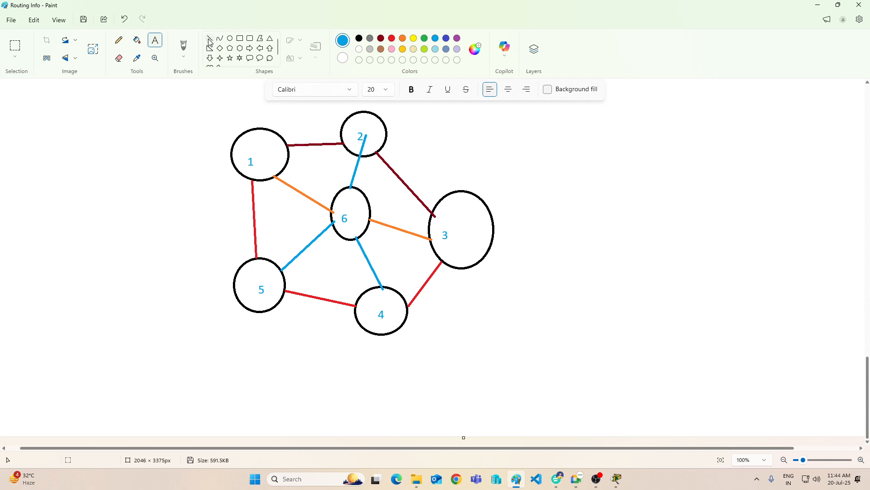
{"action": "left_click", "coordinate": [381, 38]}
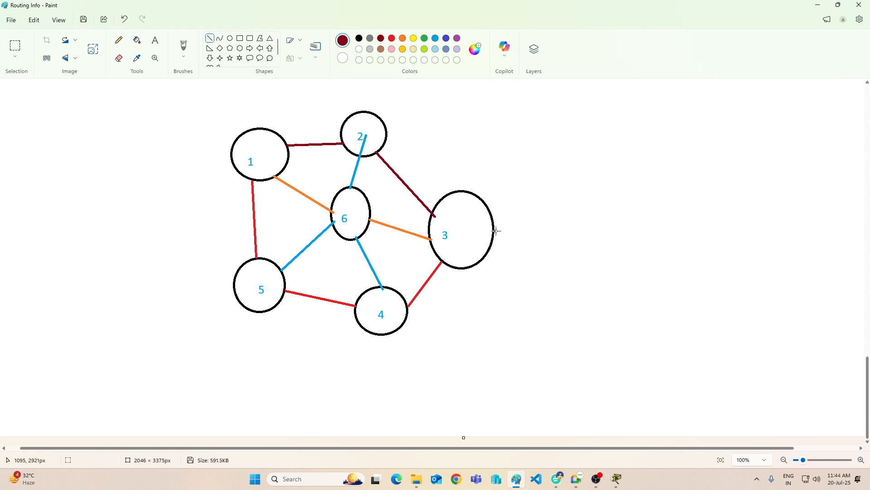
{"action": "left_click_drag", "start_coordinate": [494, 230], "coordinate": [569, 209]}
{"action": "left_click_drag", "start_coordinate": [570, 151], "coordinate": [567, 263]}
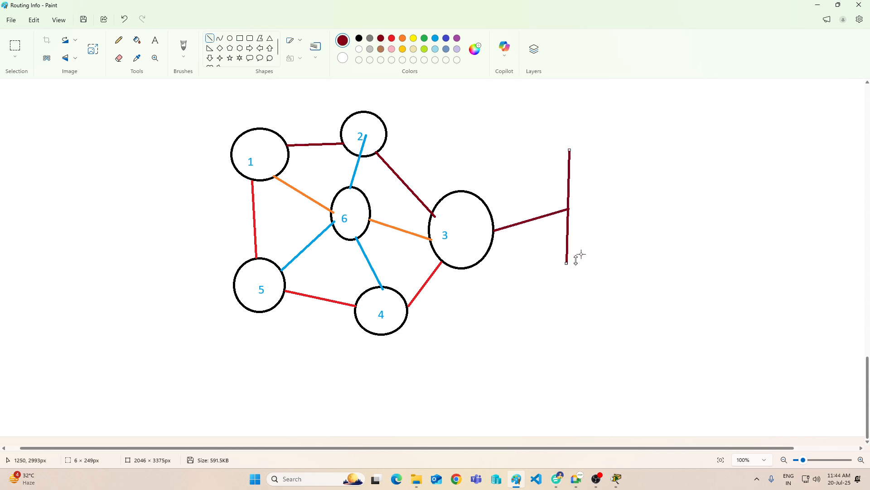
{"action": "left_click", "coordinate": [155, 40]}
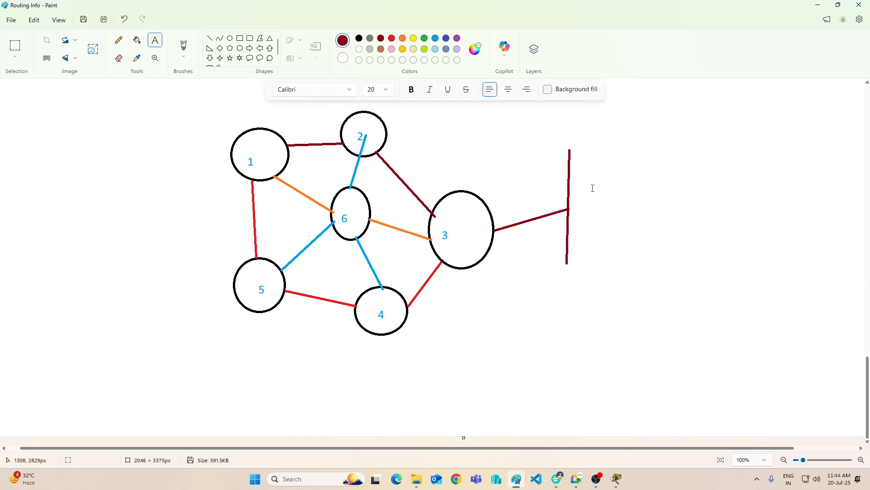
{"action": "left_click", "coordinate": [590, 187]}
{"action": "type", "text": "10.0.0"}
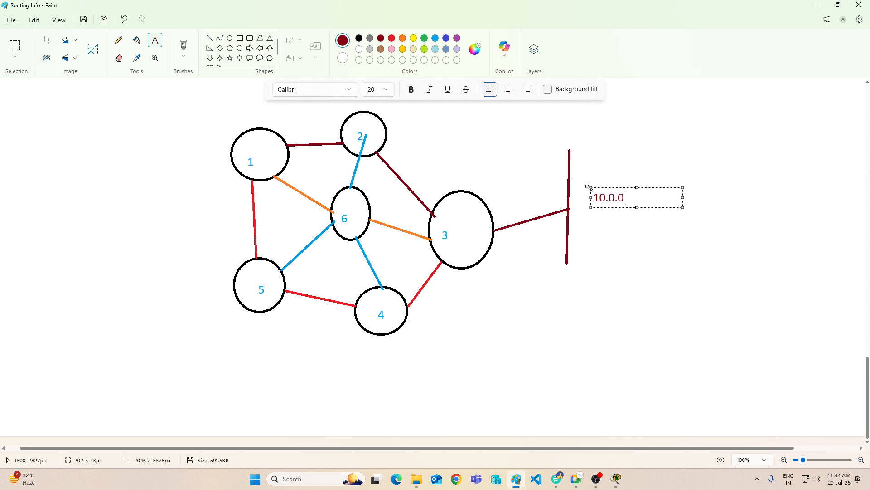
{"action": "type", "text": ".0"}
Step: Draw a dark red link from node 1 to a slanted network segment on its left and label it 11.0.0.0
{"action": "left_click", "coordinate": [210, 38]}
{"action": "left_click_drag", "start_coordinate": [232, 153], "coordinate": [140, 134]}
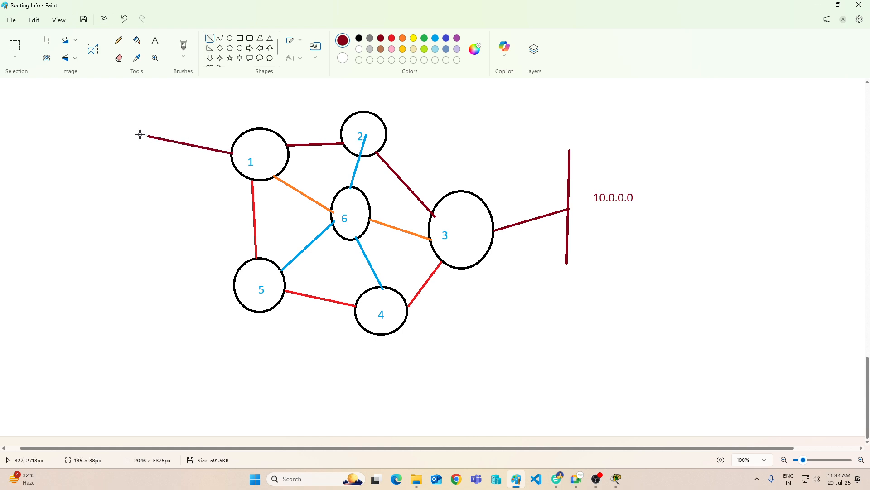
{"action": "left_click_drag", "start_coordinate": [147, 93], "coordinate": [128, 166]}
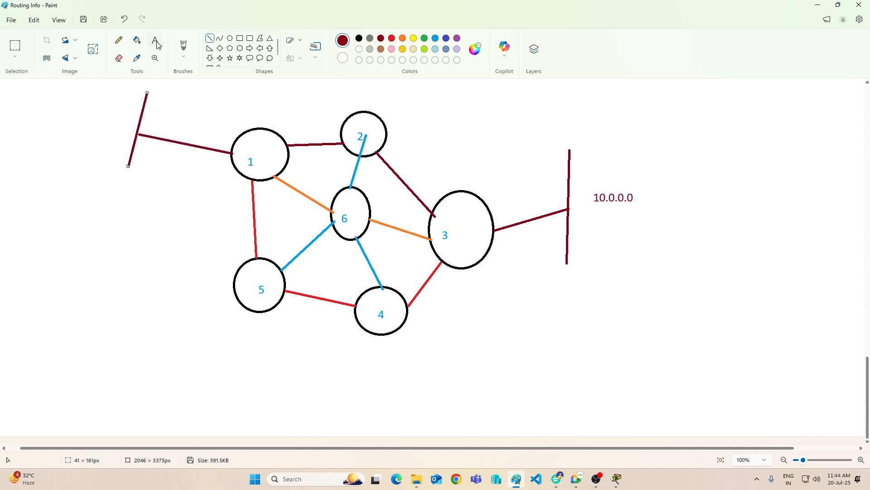
{"action": "left_click", "coordinate": [155, 39]}
{"action": "left_click", "coordinate": [144, 150]}
{"action": "type", "text": "11.0.0.0"}
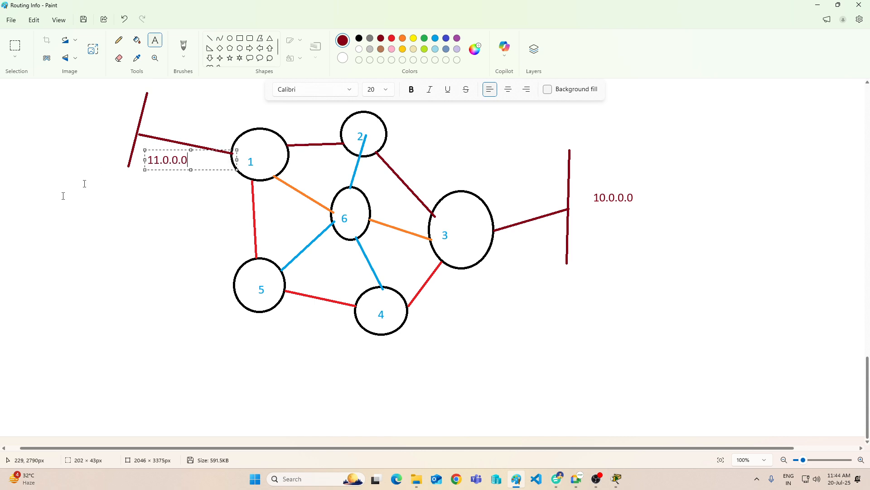
{"action": "left_click", "coordinate": [82, 149]}
Step: Trace thin green freehand paths from node 1 to node 3, two via node 2 and one via node 6
{"action": "left_click", "coordinate": [393, 41]}
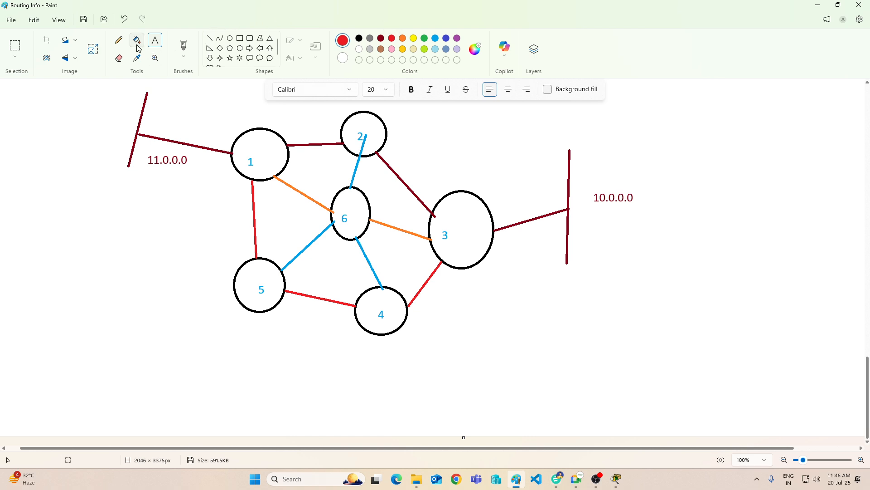
{"action": "left_click", "coordinate": [425, 40]}
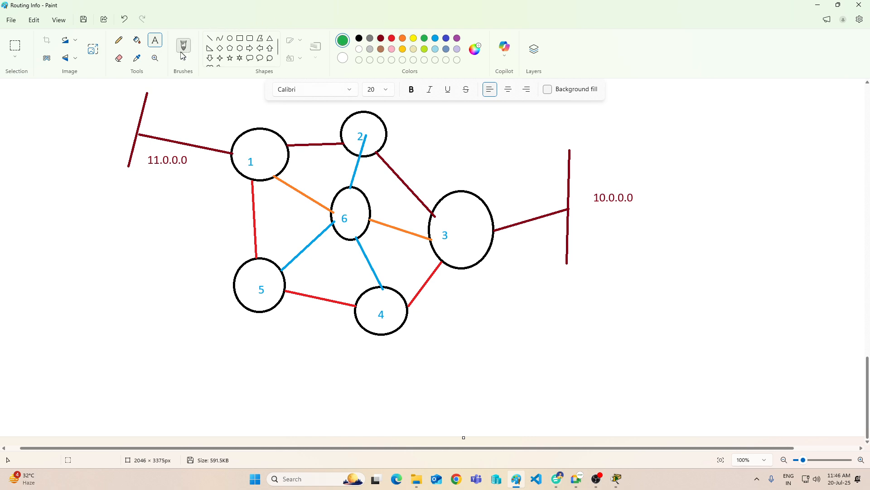
{"action": "left_click", "coordinate": [119, 42]}
{"action": "mouse_move", "coordinate": [263, 146]}
{"action": "left_mouse_down"}
{"action": "mouse_move", "coordinate": [326, 128]}
{"action": "mouse_move", "coordinate": [435, 193]}
{"action": "mouse_move", "coordinate": [456, 246]}
{"action": "mouse_move", "coordinate": [433, 243]}
{"action": "left_mouse_up"}
{"action": "left_click_drag", "start_coordinate": [270, 157], "coordinate": [455, 262]}
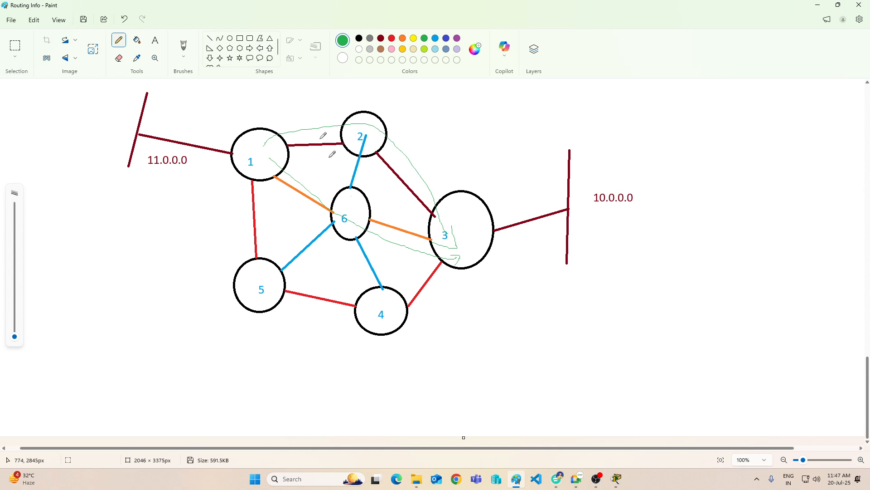
{"action": "mouse_move", "coordinate": [268, 145]}
{"action": "left_mouse_down"}
{"action": "mouse_move", "coordinate": [348, 116]}
{"action": "mouse_move", "coordinate": [448, 229]}
{"action": "left_mouse_up"}
Step: Trace a thin purple freehand path from node 1 through nodes 5 and 4 to node 3
{"action": "left_click", "coordinate": [392, 38]}
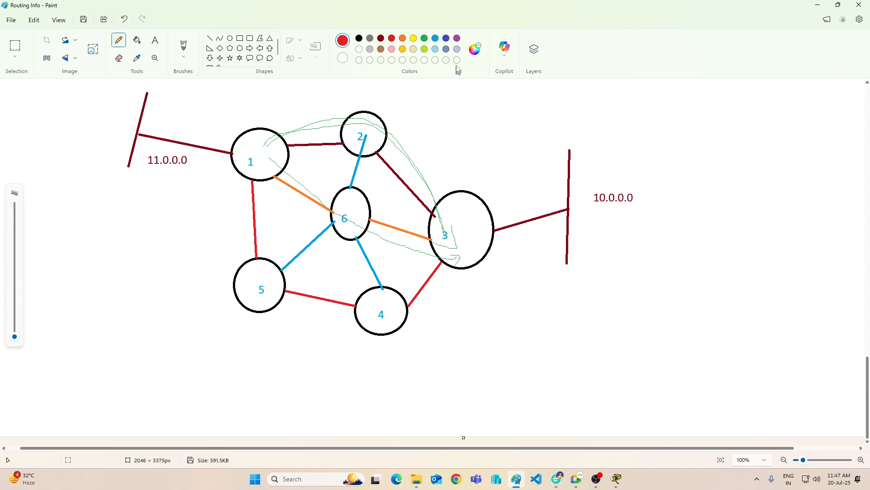
{"action": "left_click", "coordinate": [457, 38]}
{"action": "mouse_move", "coordinate": [260, 170]}
{"action": "left_mouse_down"}
{"action": "mouse_move", "coordinate": [266, 285]}
{"action": "mouse_move", "coordinate": [405, 320]}
{"action": "mouse_move", "coordinate": [466, 254]}
{"action": "left_mouse_up"}
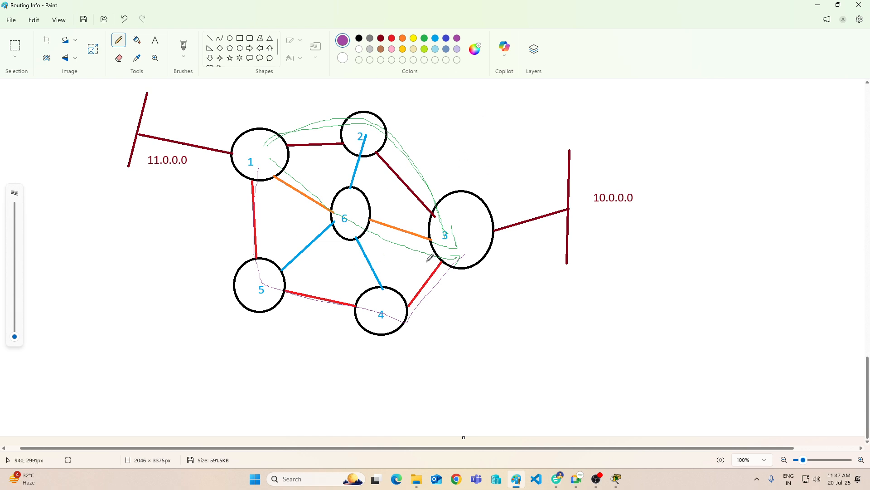
Step: Add a purple text note reading "Router Rip" in the empty area below the 11.0.0.0 segment
{"action": "left_click", "coordinate": [154, 39]}
{"action": "left_click", "coordinate": [41, 209]}
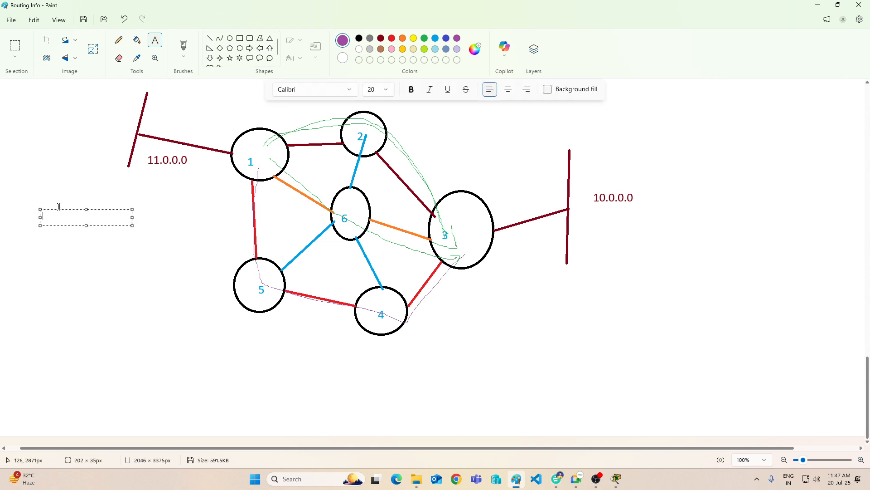
{"action": "type", "text": "Router Rip"}
{"action": "key", "text": "Return"}
Step: Add the line "network 10.0.0.0" beneath "Router Rip" and finish the note
{"action": "type", "text": "betwork"}
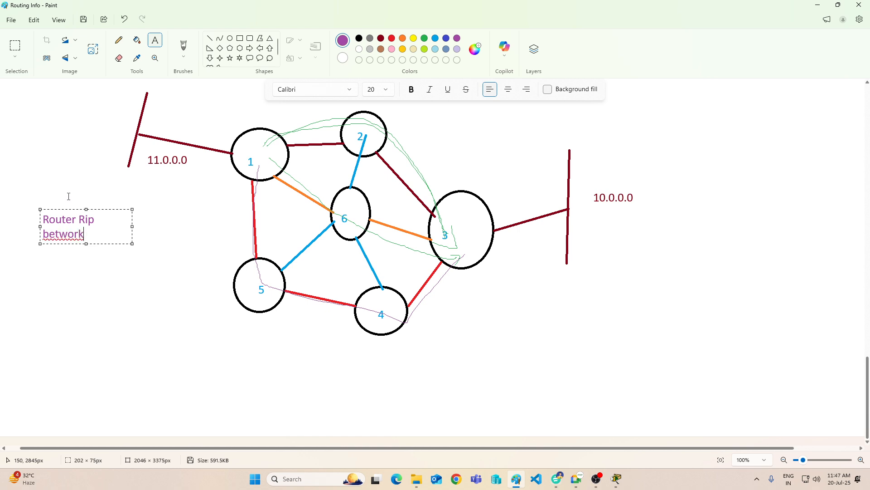
{"action": "key", "text": "BackSpace"}
{"action": "key", "text": "BackSpace"}
{"action": "key", "text": "BackSpace"}
{"action": "key", "text": "BackSpace"}
{"action": "key", "text": "BackSpace"}
{"action": "key", "text": "BackSpace"}
{"action": "key", "text": "BackSpace"}
{"action": "type", "text": "network 10.0.0.0"}
{"action": "key", "text": "Return"}
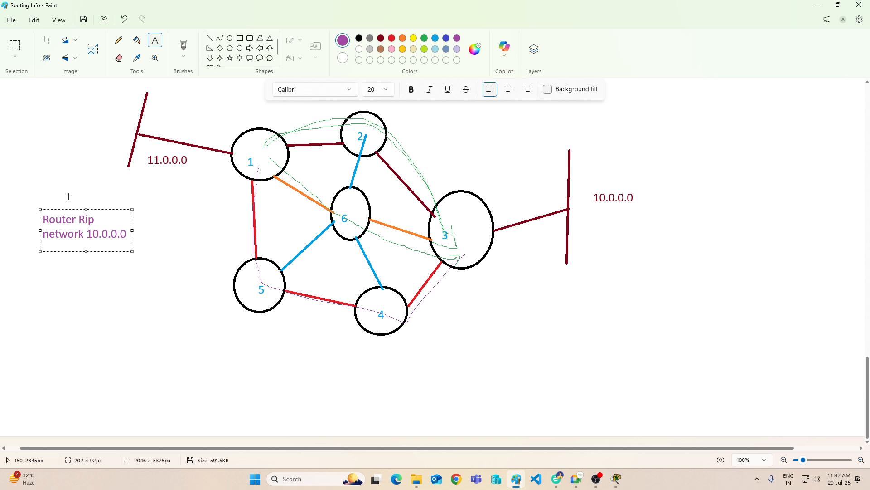
{"action": "left_click", "coordinate": [171, 195]}
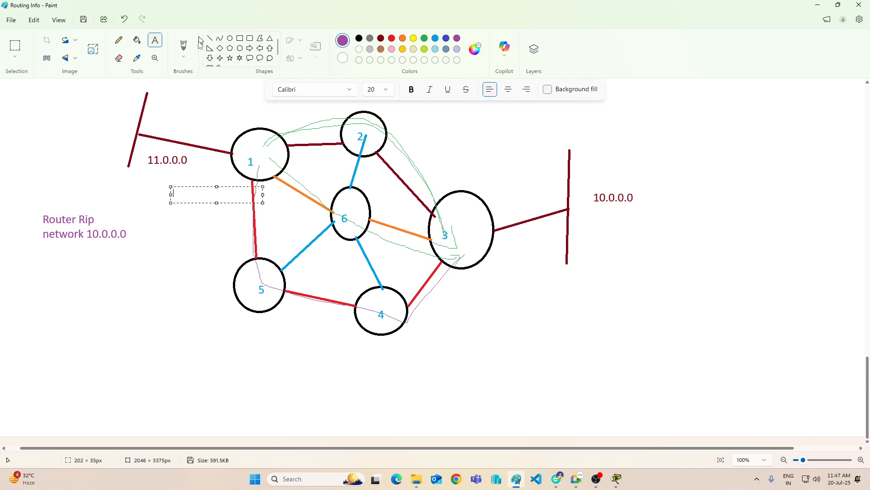
Step: Draw four purple straight lines fanning outward from node 1, two toward the Router Rip note and two toward the upper left
{"action": "left_click", "coordinate": [209, 38]}
{"action": "left_click_drag", "start_coordinate": [234, 163], "coordinate": [156, 205]}
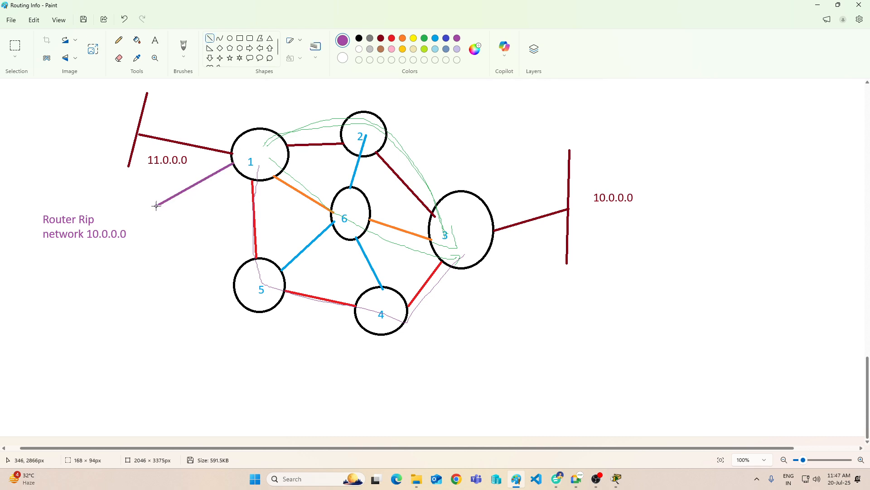
{"action": "left_click_drag", "start_coordinate": [239, 173], "coordinate": [153, 242]}
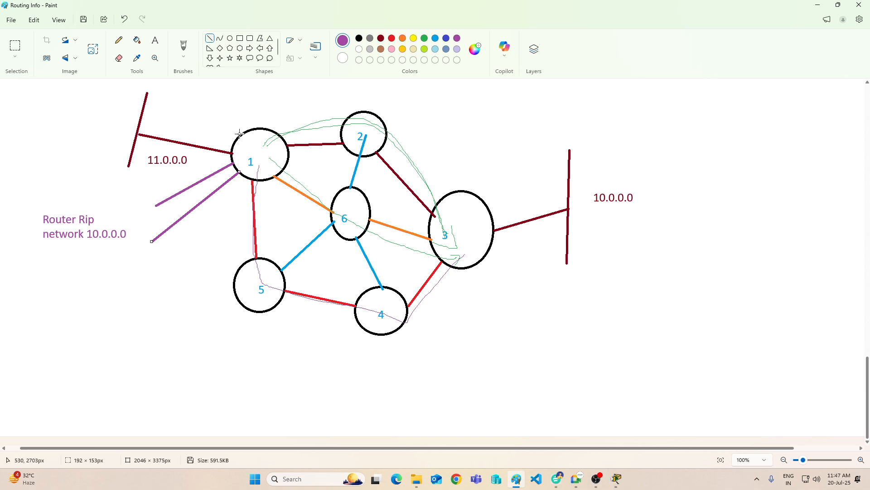
{"action": "left_click_drag", "start_coordinate": [239, 137], "coordinate": [180, 111]}
{"action": "left_click_drag", "start_coordinate": [264, 127], "coordinate": [222, 78]}
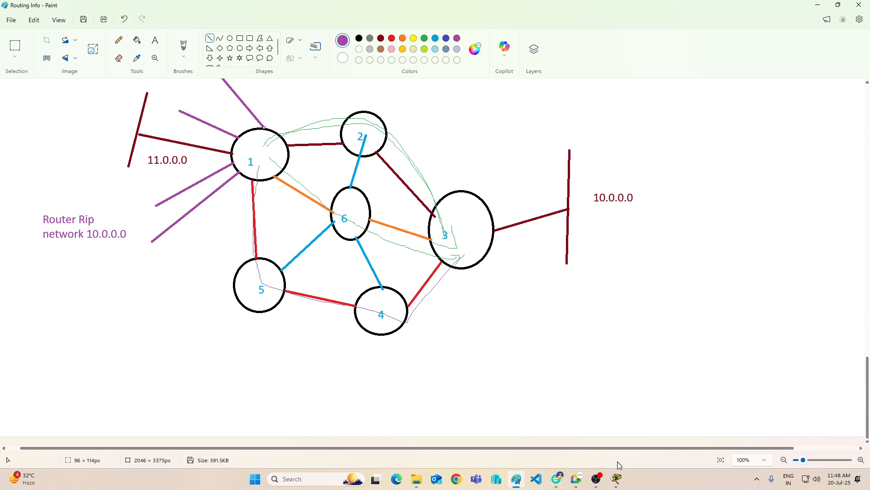
Step: Switch to Packet Tracer, open Router0's command line and enter RIP configuration mode with "router rip"
{"action": "mouse_move", "coordinate": [616, 479]}
{"action": "left_click", "coordinate": [539, 399]}
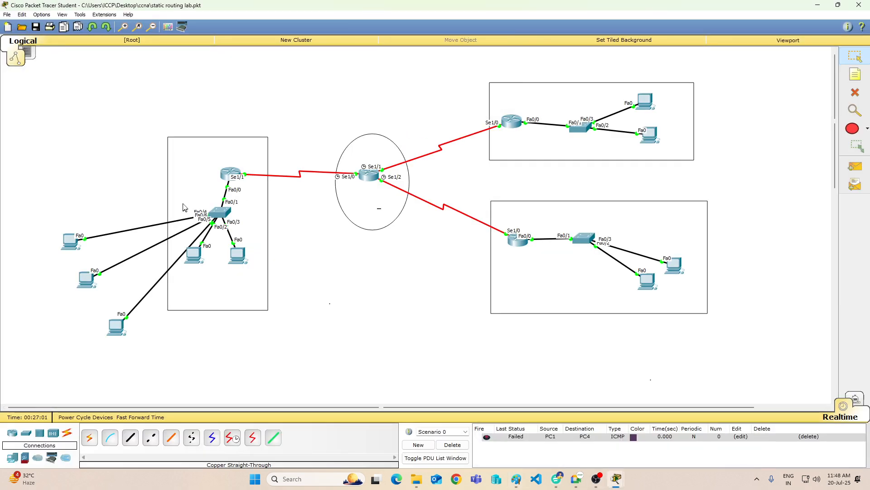
{"action": "left_click", "coordinate": [226, 174]}
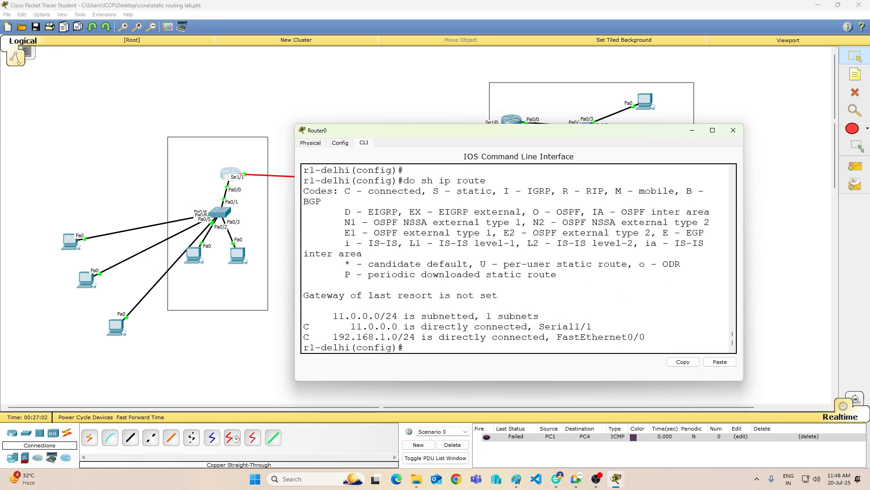
{"action": "key", "text": "Return"}
{"action": "key", "text": "Return"}
{"action": "key", "text": "Return"}
{"action": "key", "text": "Return"}
{"action": "key", "text": "Return"}
{"action": "key", "text": "Return"}
{"action": "type", "text": "rou"}
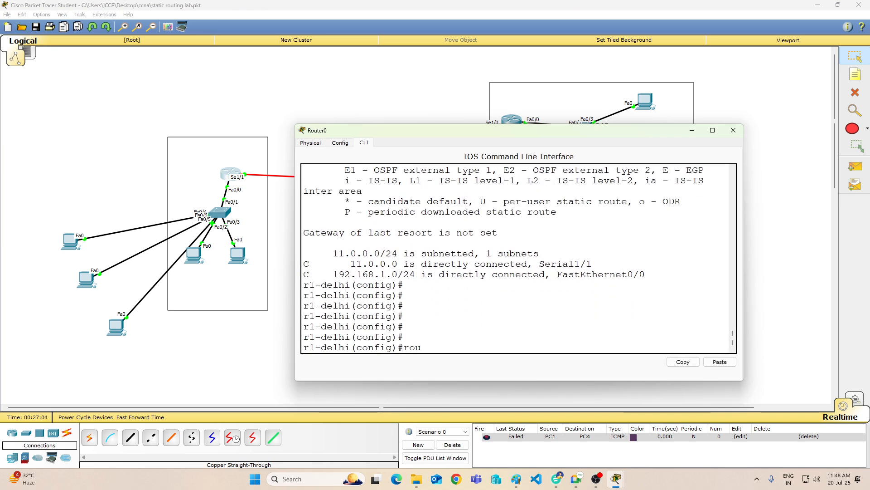
{"action": "type", "text": "ter rip"}
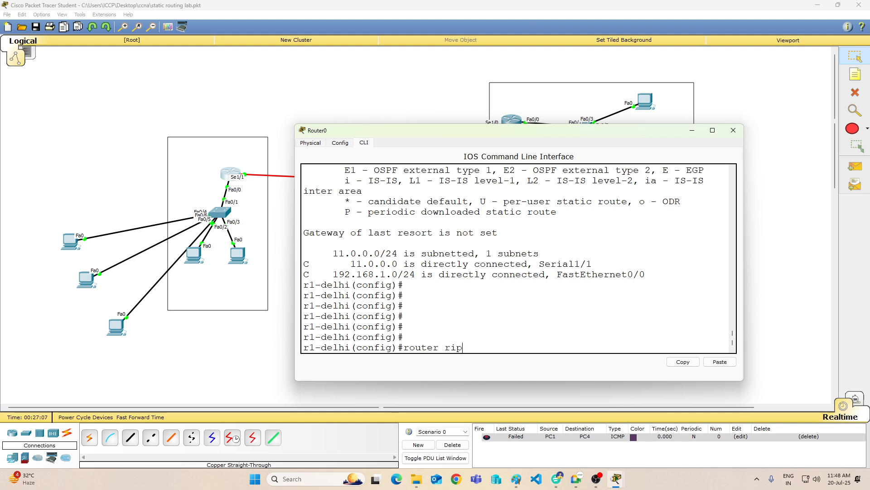
{"action": "key", "text": "Return"}
Step: Set the RIP version to 1 on Router0
{"action": "type", "text": "ce"}
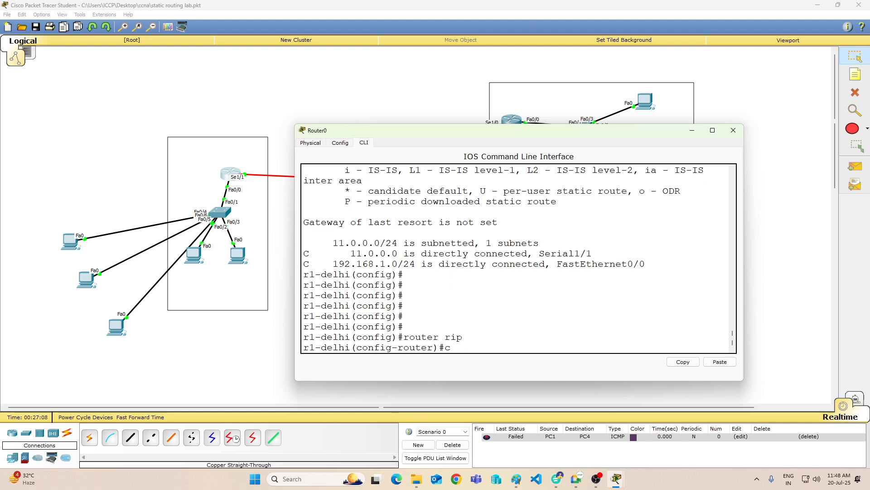
{"action": "key", "text": "Return"}
{"action": "type", "text": "ve"}
{"action": "key", "text": "Tab"}
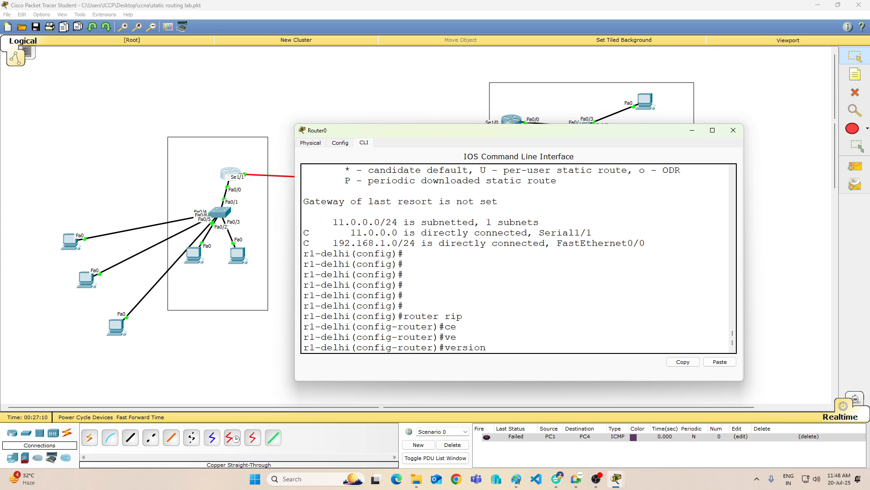
{"action": "type", "text": "1"}
{"action": "key", "text": "Return"}
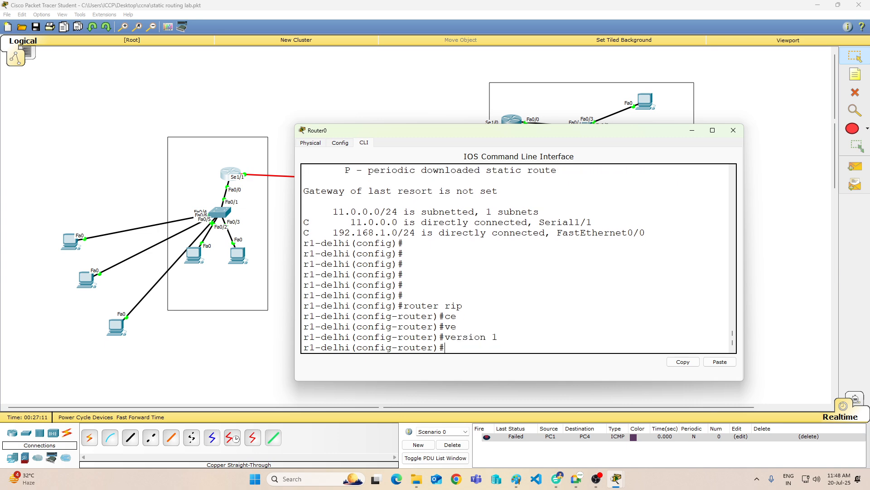
Step: Advertise network 11.0.0.0 in Router0's RIP configuration
{"action": "type", "text": "net"}
{"action": "key", "text": "Tab"}
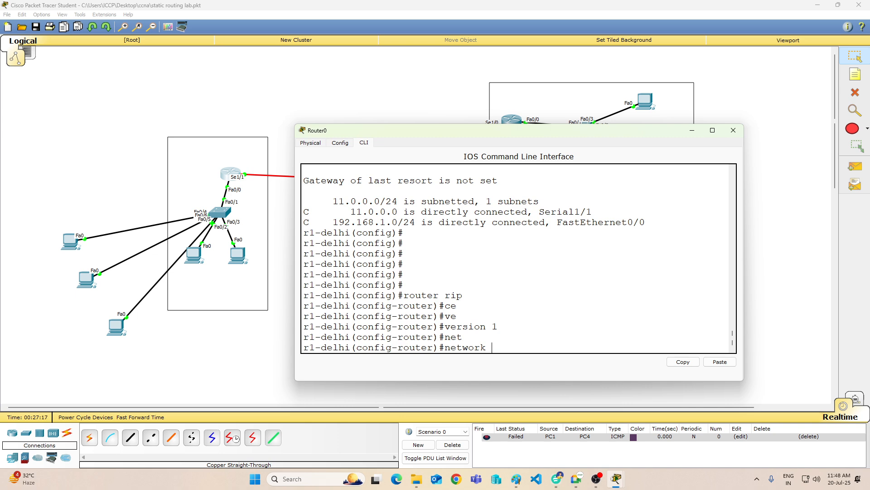
{"action": "type", "text": "11.0.0.0"}
{"action": "key", "text": "Return"}
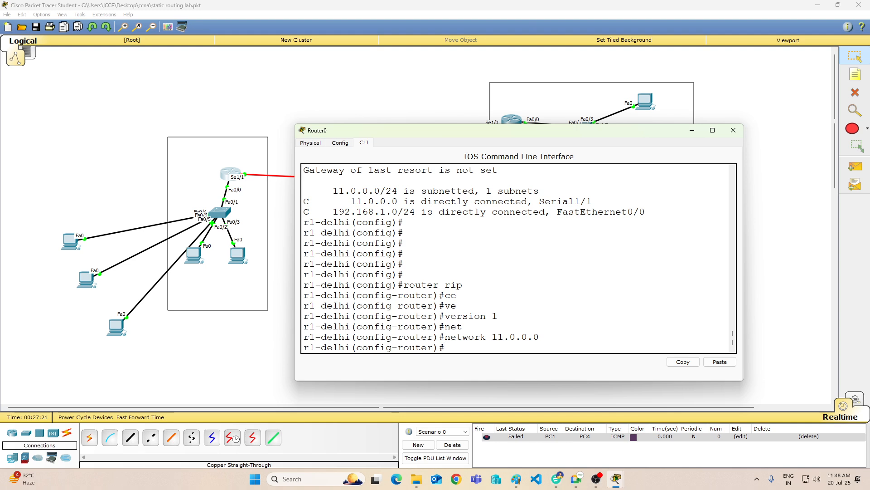
Step: Add network 192.168.1.0 to Router0's RIP configuration by editing the previous network command
{"action": "key", "text": "Up"}
{"action": "key", "text": "BackSpace"}
{"action": "key", "text": "BackSpace"}
{"action": "key", "text": "BackSpace"}
{"action": "key", "text": "BackSpace"}
{"action": "key", "text": "BackSpace"}
{"action": "key", "text": "BackSpace"}
{"action": "key", "text": "BackSpace"}
{"action": "type", "text": "92.168.1."}
{"action": "type", "text": "0"}
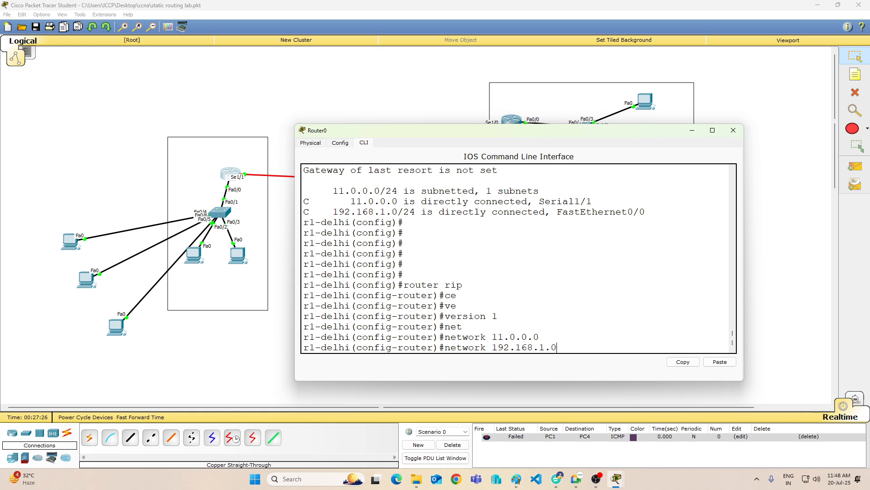
{"action": "key", "text": "Return"}
Step: Leave Router0's configuration mode with "end" and save the configuration with "wr"
{"action": "type", "text": "elhi(config-router)#e"}
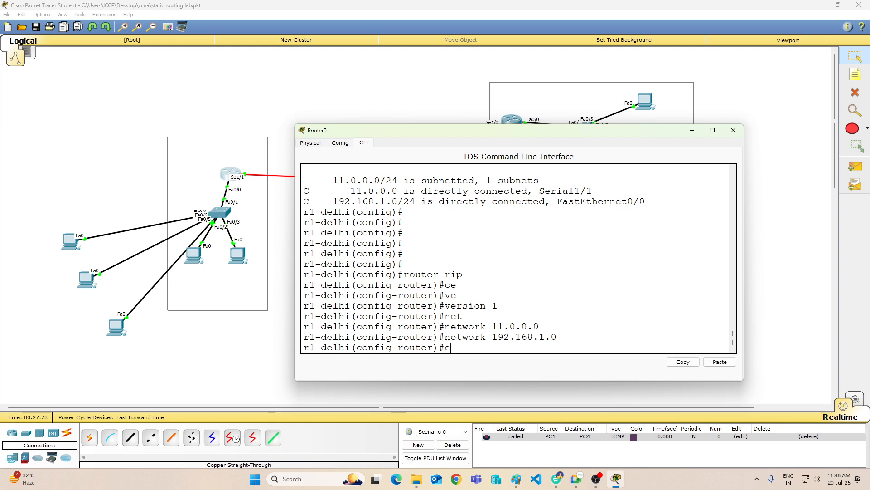
{"action": "type", "text": "nd wr"}
{"action": "key", "text": "Return"}
{"action": "key", "text": "Up"}
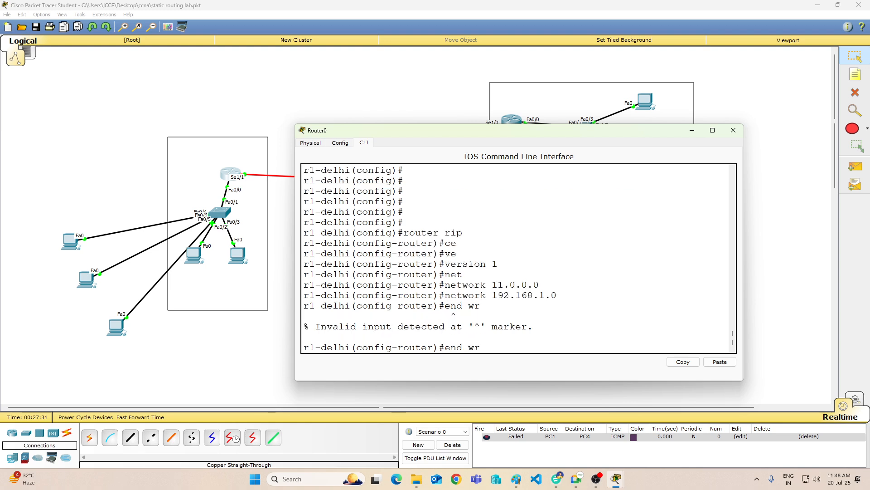
{"action": "key", "text": "BackSpace"}
{"action": "key", "text": "BackSpace"}
{"action": "key", "text": "Return"}
{"action": "type", "text": "wr"}
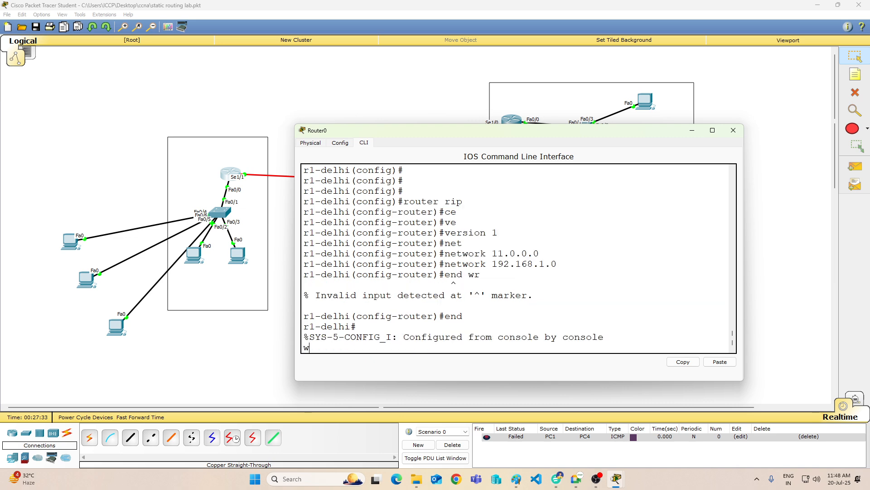
{"action": "key", "text": "Return"}
{"action": "key", "text": "Return"}
{"action": "key", "text": "Return"}
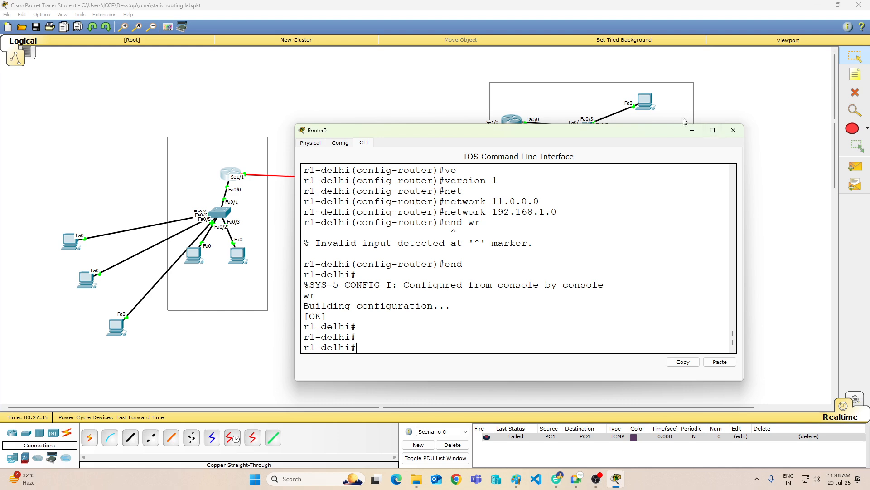
Step: Display Router0's routing table with "sh ip route" to check for RIP routes
{"action": "left_click", "coordinate": [692, 130]}
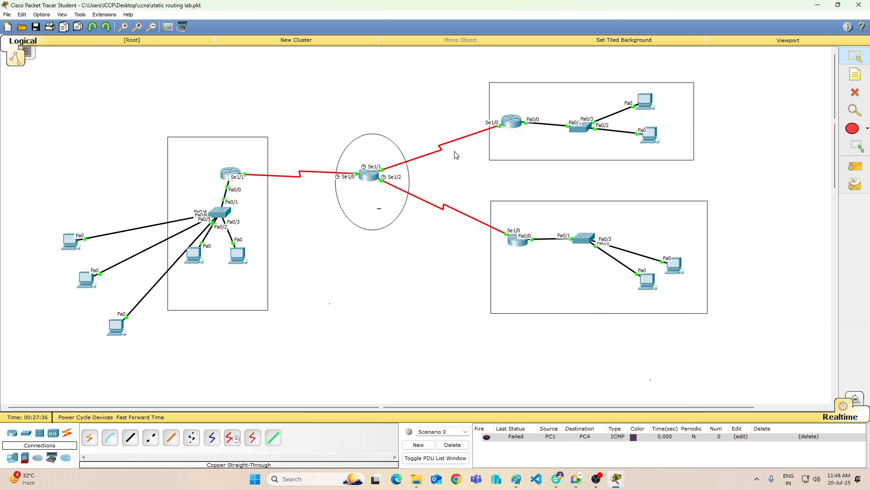
{"action": "left_click", "coordinate": [232, 181]}
{"action": "type", "text": "sh"}
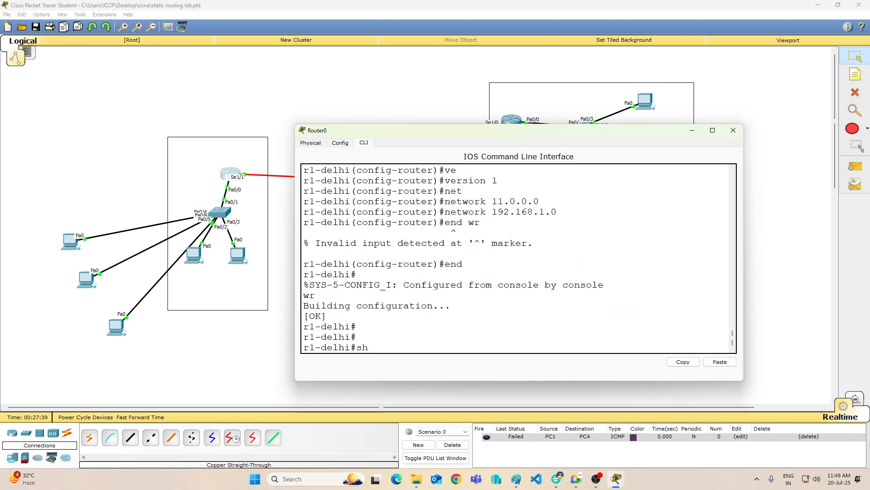
{"action": "type", "text": " ip route"}
{"action": "key", "text": "Return"}
{"action": "key", "text": "Return"}
{"action": "key", "text": "Return"}
{"action": "key", "text": "Return"}
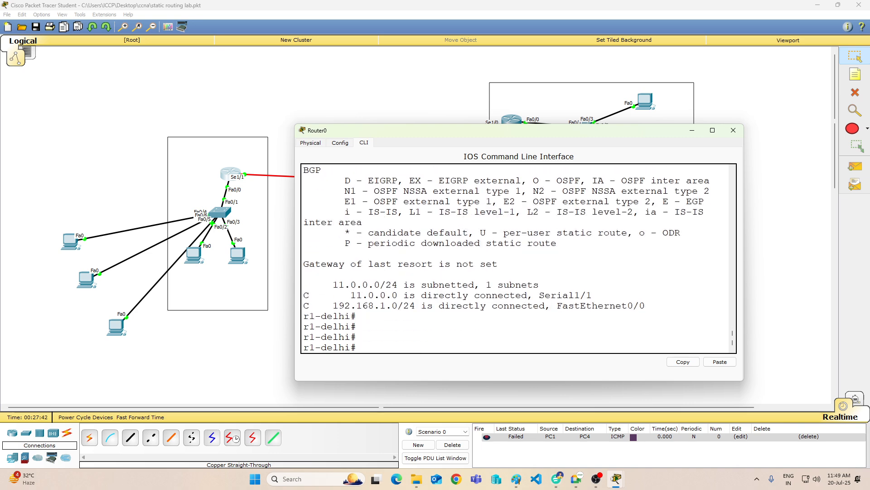
Step: Minimize Router0's window, open Router1's command line and enter global configuration mode with "en" and "config t"
{"action": "left_click", "coordinate": [692, 131]}
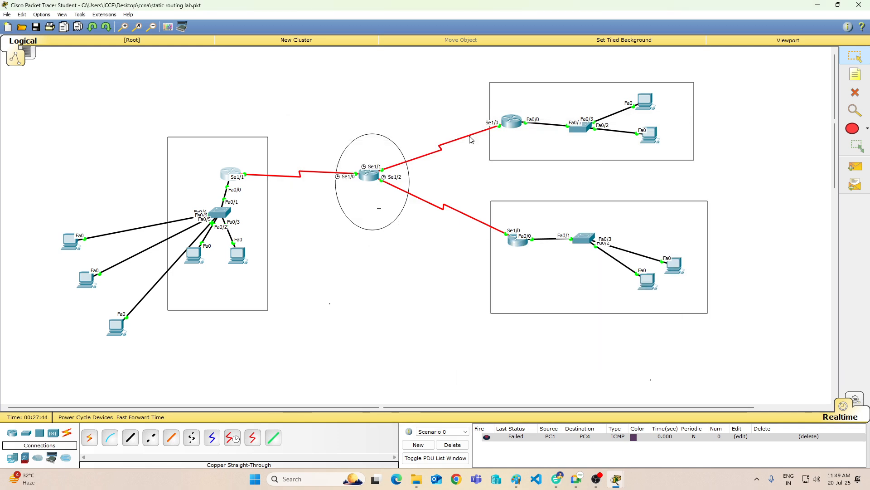
{"action": "left_click", "coordinate": [379, 180]}
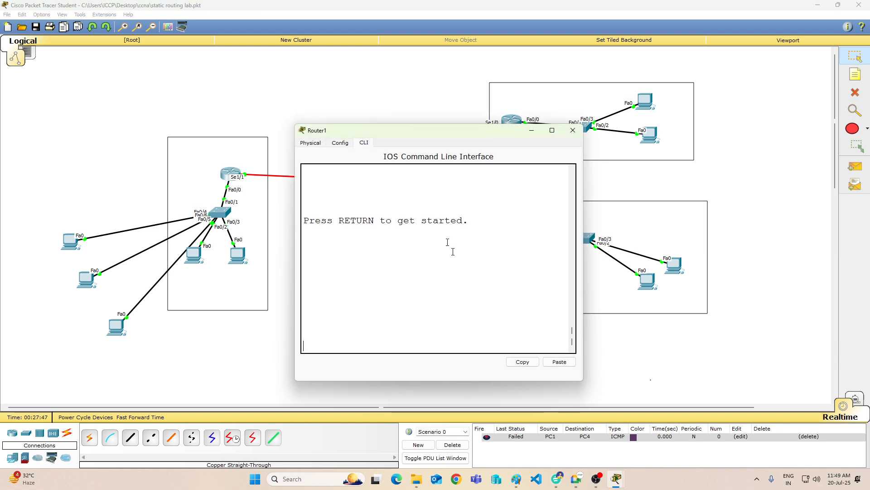
{"action": "key", "text": "Return"}
{"action": "key", "text": "Return"}
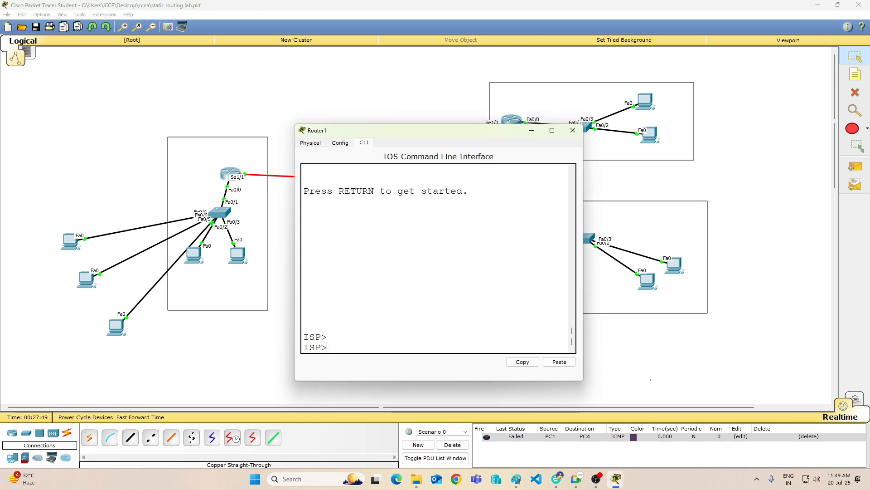
{"action": "key", "text": "Return"}
{"action": "key", "text": "Return"}
{"action": "key", "text": "Return"}
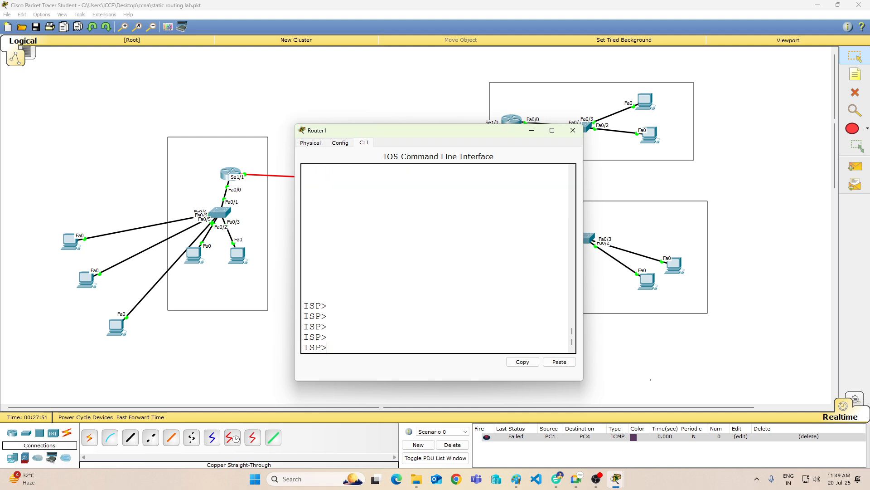
{"action": "type", "text": "en"}
{"action": "key", "text": "Return"}
{"action": "type", "text": "config t"}
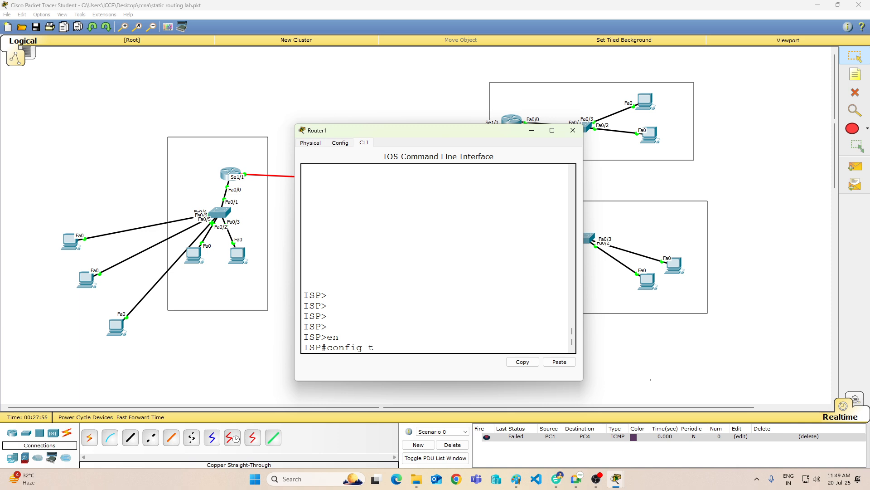
{"action": "key", "text": "Return"}
{"action": "key", "text": "Return"}
{"action": "key", "text": "Return"}
{"action": "key", "text": "Return"}
{"action": "key", "text": "Return"}
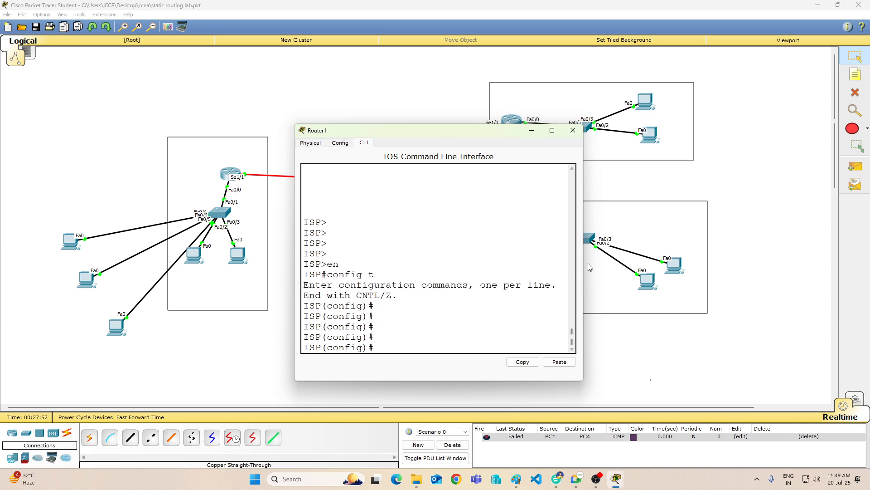
Step: Widen Router1's window and display its running configuration with "do sh ru", reading as far as the serial interfaces
{"action": "left_click_drag", "start_coordinate": [583, 260], "coordinate": [827, 253]}
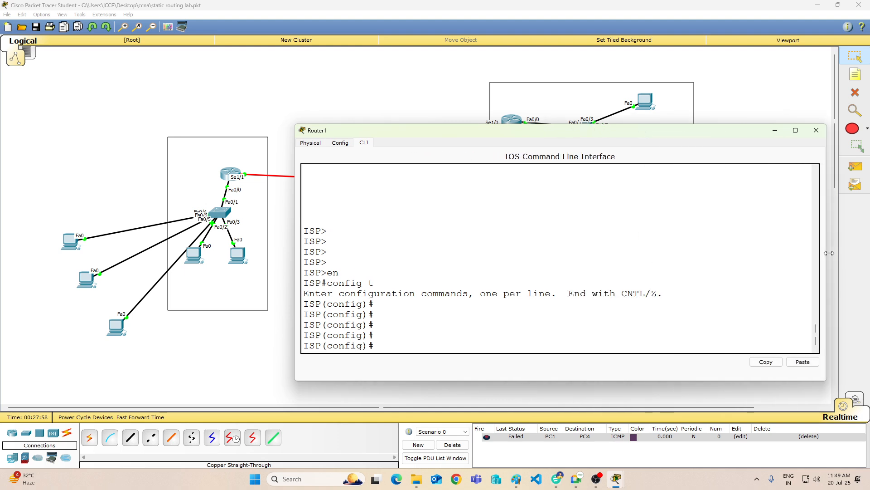
{"action": "left_click", "coordinate": [375, 283]}
{"action": "type", "text": "do sh ip"}
{"action": "key", "text": "BackSpace"}
{"action": "key", "text": "BackSpace"}
{"action": "type", "text": "ru"}
{"action": "key", "text": "Return"}
{"action": "key", "text": "Return"}
{"action": "key", "text": "Return"}
{"action": "key", "text": "Return"}
{"action": "key", "text": "Return"}
{"action": "key", "text": "Return"}
{"action": "key", "text": "Return"}
{"action": "key", "text": "Return"}
{"action": "key", "text": "Return"}
{"action": "key", "text": "Return"}
{"action": "key", "text": "Return"}
{"action": "key", "text": "Return"}
{"action": "key", "text": "Return"}
{"action": "key", "text": "Return"}
{"action": "key", "text": "Return"}
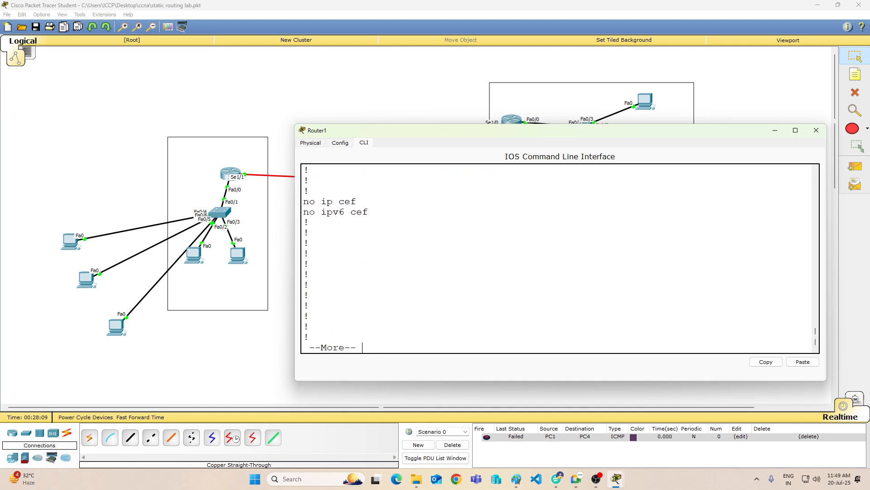
{"action": "key", "text": "Return"}
{"action": "key", "text": "Return"}
{"action": "key", "text": "Return"}
{"action": "key", "text": "Return"}
{"action": "key", "text": "Return"}
{"action": "key", "text": "Return"}
{"action": "key", "text": "Return"}
{"action": "key", "text": "Return"}
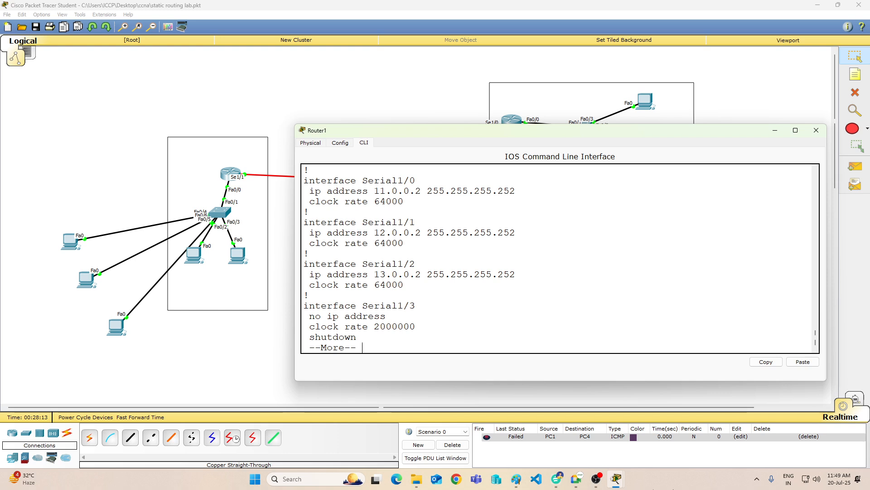
Step: Open Notepad, minimize it and return to Router1's running configuration listing
{"action": "mouse_move", "coordinate": [515, 484]}
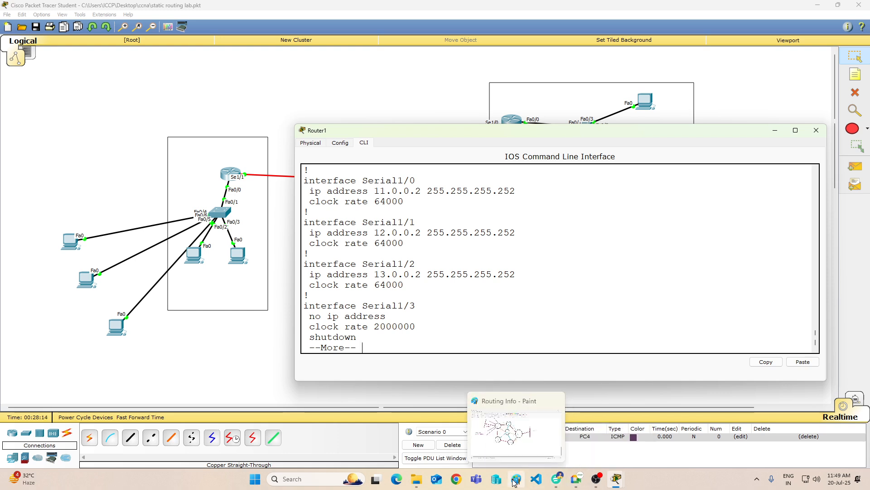
{"action": "left_click", "coordinate": [286, 479]}
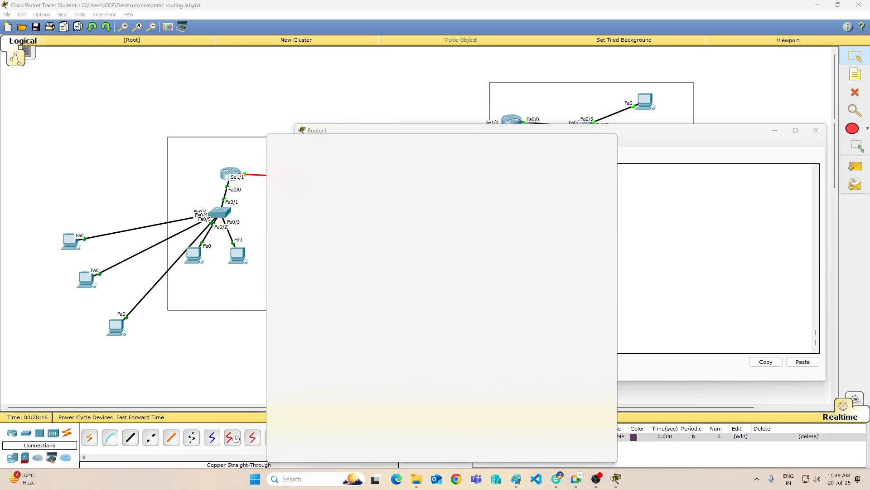
{"action": "type", "text": "no"}
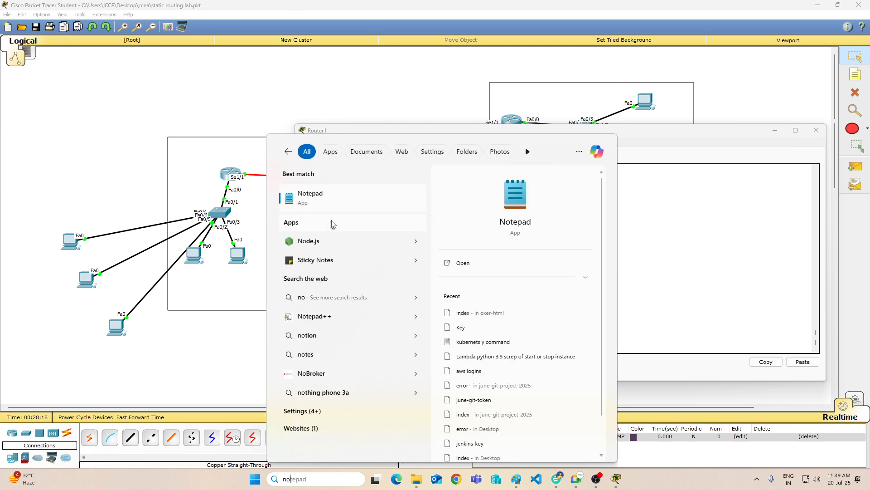
{"action": "left_click", "coordinate": [336, 207]}
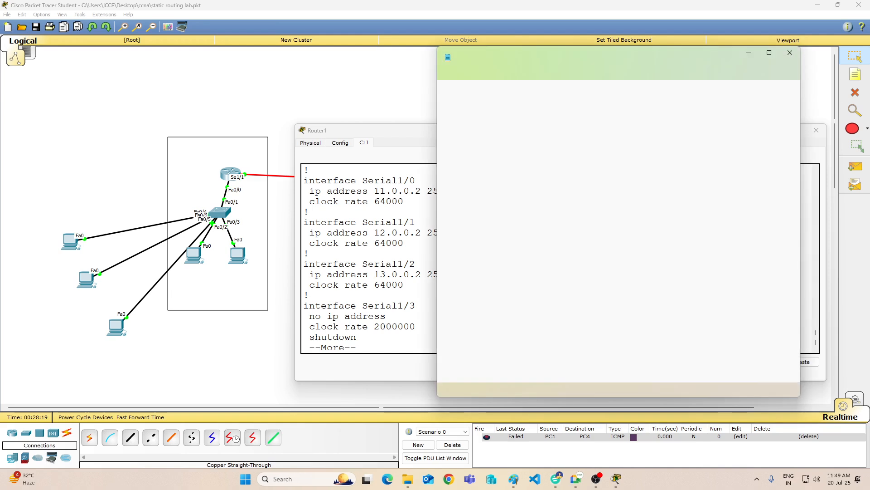
{"action": "left_click", "coordinate": [749, 53]}
{"action": "scroll", "coordinate": [560, 259], "scroll_direction": "up", "scroll_amount": 1}
{"action": "scroll", "coordinate": [560, 259], "scroll_direction": "down", "scroll_amount": 1}
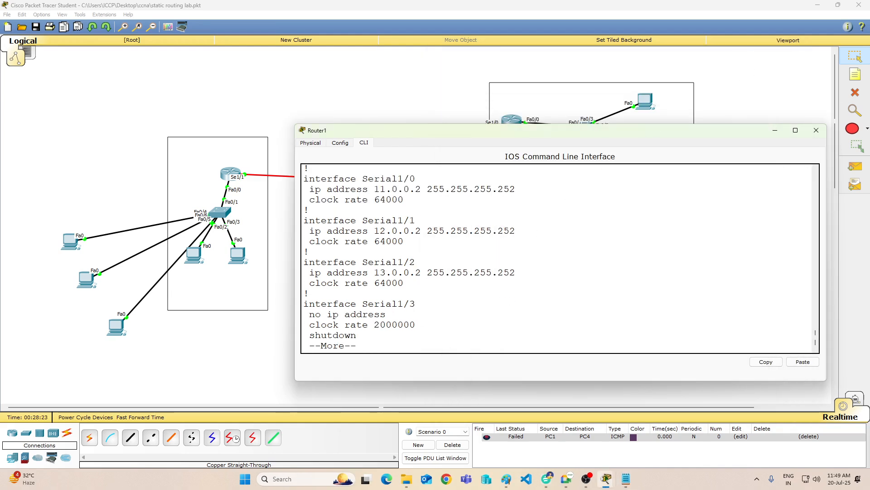
Step: Continue the listing to Router1's static routes and try to copy the five "ip route" lines
{"action": "key", "text": "Return"}
{"action": "key", "text": "Return"}
{"action": "key", "text": "Return"}
{"action": "key", "text": "Return"}
{"action": "key", "text": "Return"}
{"action": "key", "text": "Return"}
{"action": "key", "text": "Return"}
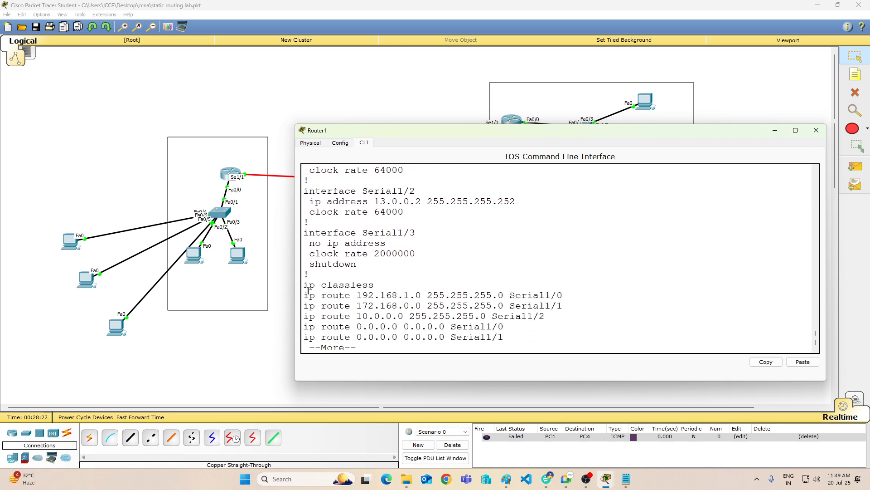
{"action": "left_click_drag", "start_coordinate": [304, 295], "coordinate": [501, 337]}
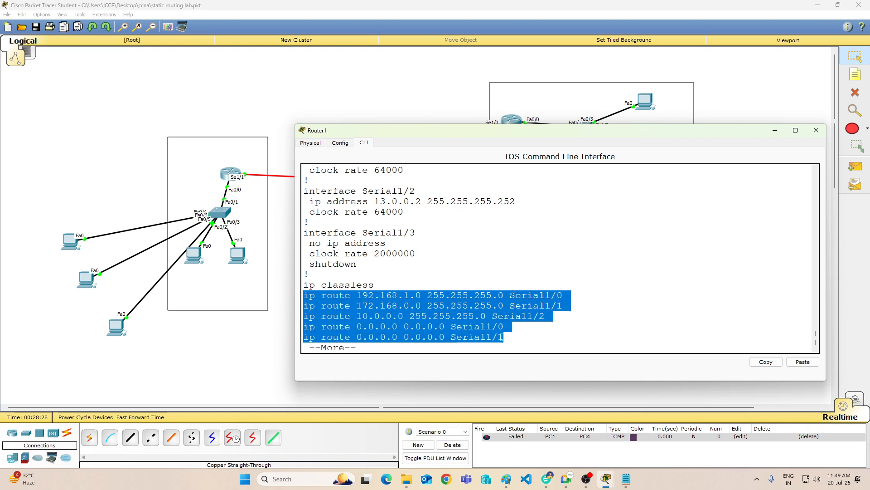
{"action": "key", "text": "ctrl+c"}
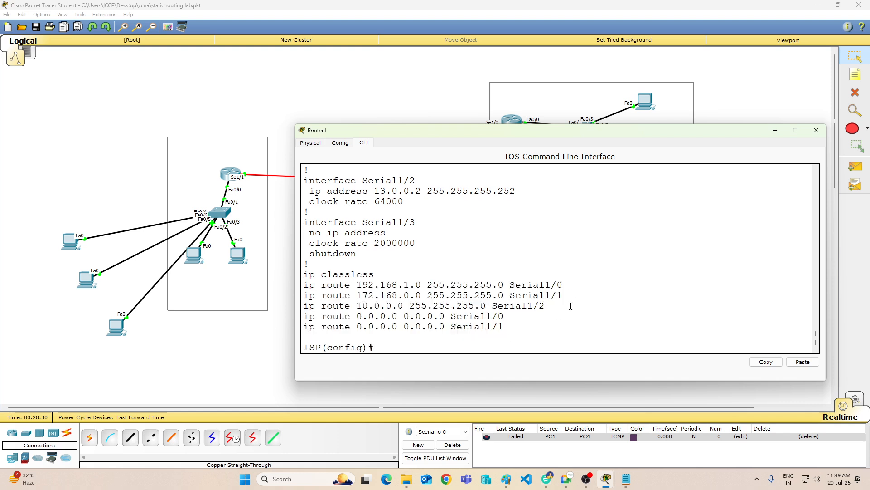
Step: In Notepad, paste "ip route 172.168.0.0 255.255.255.0 Serial1/1" below the "wr" line, leaving a blank line between, and minimize the notes
{"action": "left_click", "coordinate": [626, 479]}
{"action": "left_click", "coordinate": [558, 291]}
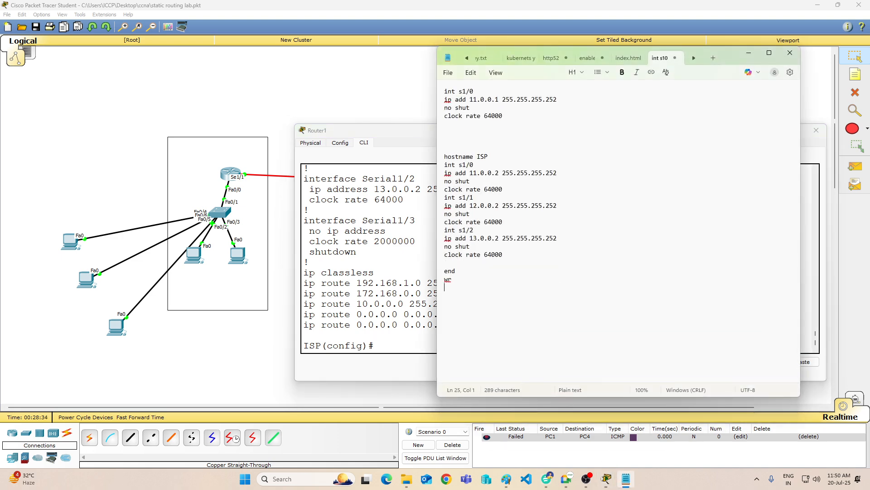
{"action": "key", "text": "Return"}
{"action": "key", "text": "Return"}
{"action": "right_click", "coordinate": [585, 296]}
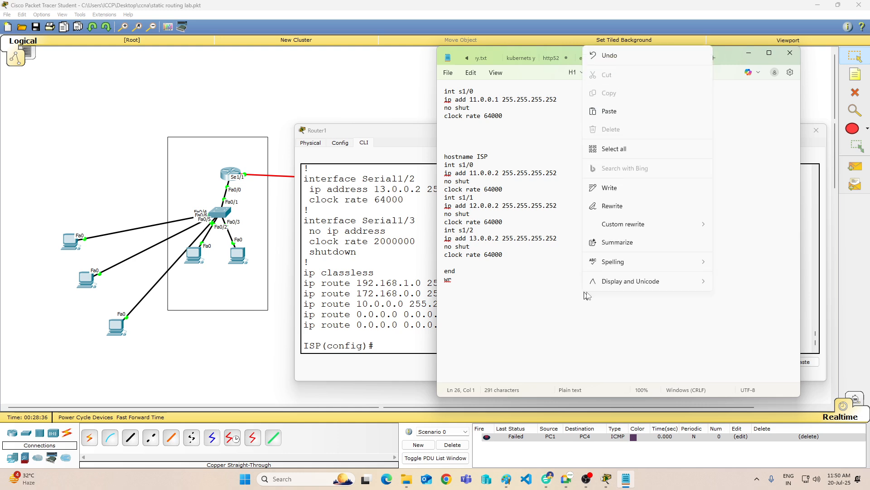
{"action": "left_click", "coordinate": [617, 113]}
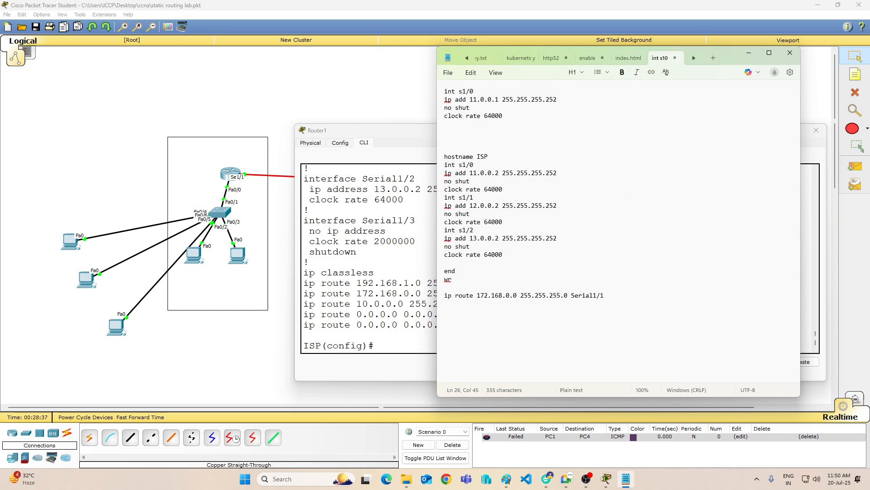
{"action": "key", "text": "shift+Home"}
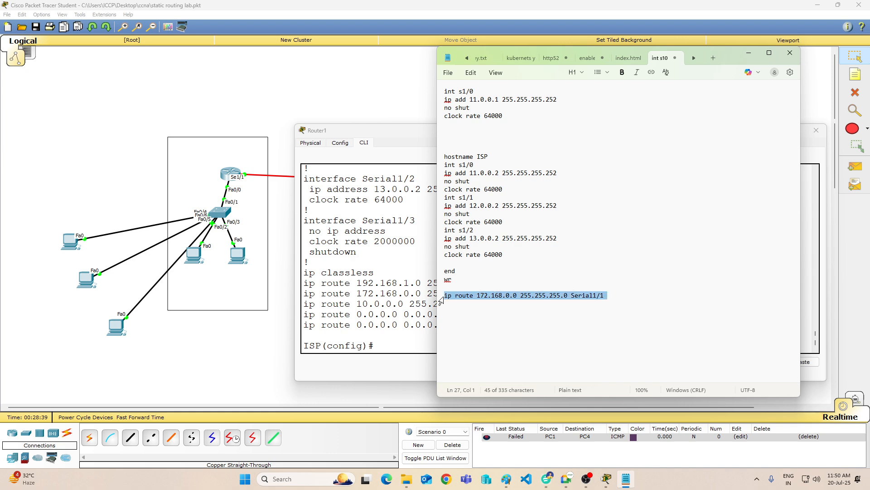
{"action": "key", "text": "Down"}
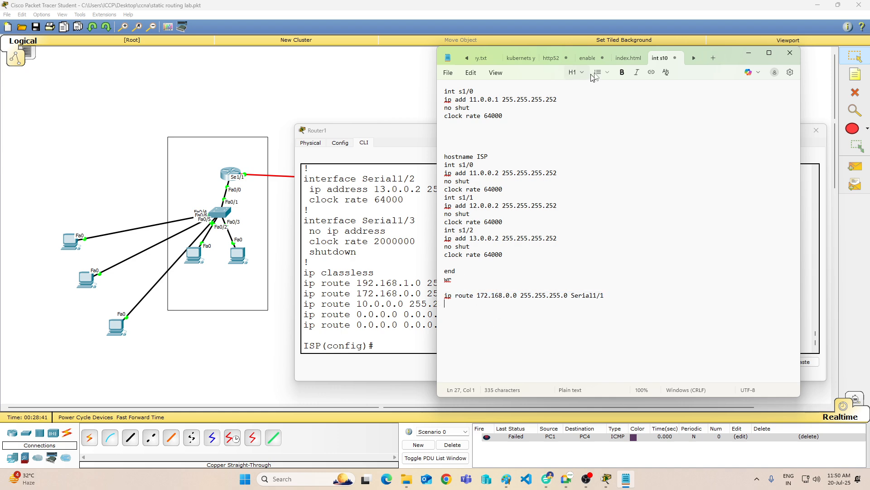
{"action": "left_click", "coordinate": [753, 53]}
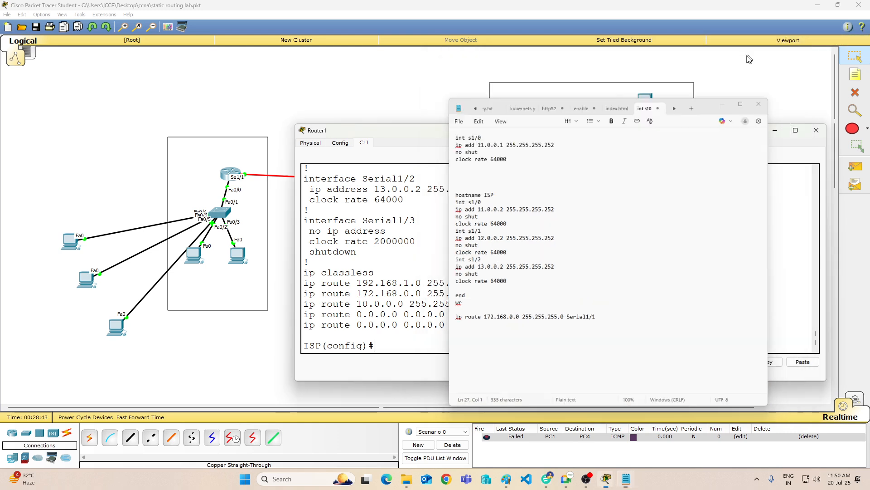
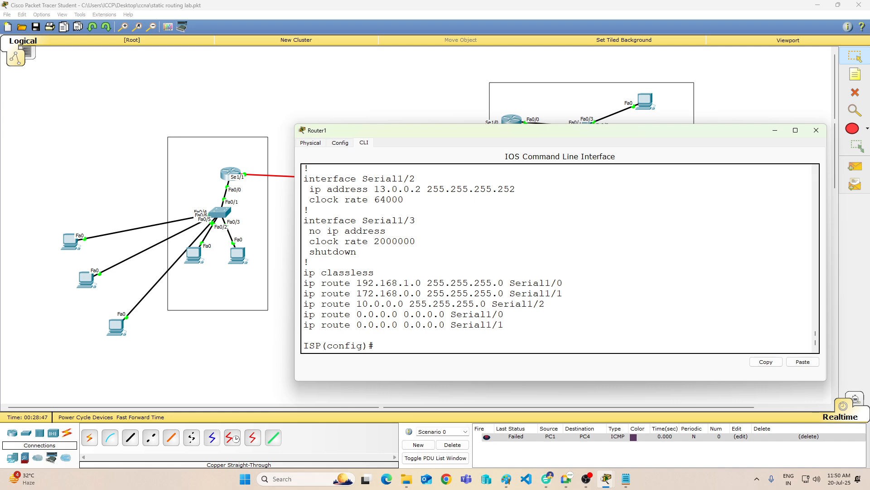
Step: Remove Router1's static route to 192.168.1.0 255.255.255.0 through s1/0
{"action": "type", "text": "no ip route 192.168.1.0 255.255.255.0"}
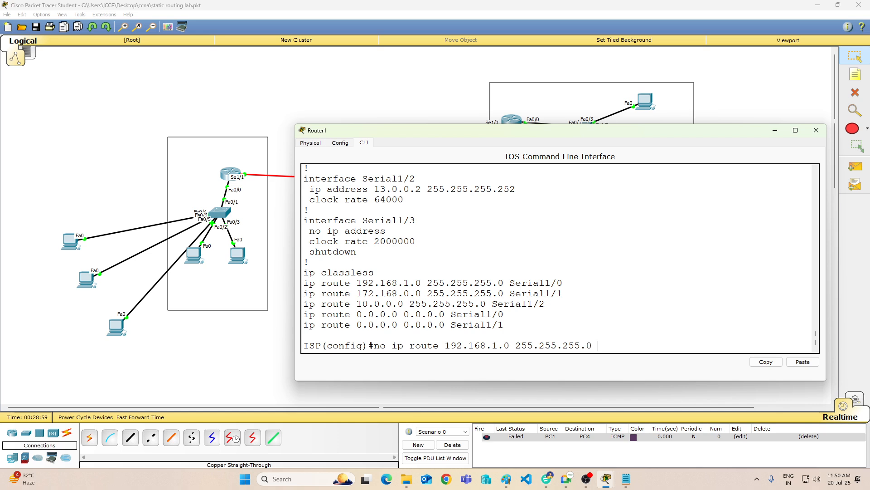
{"action": "type", "text": " s1/0"}
{"action": "key", "text": "Return"}
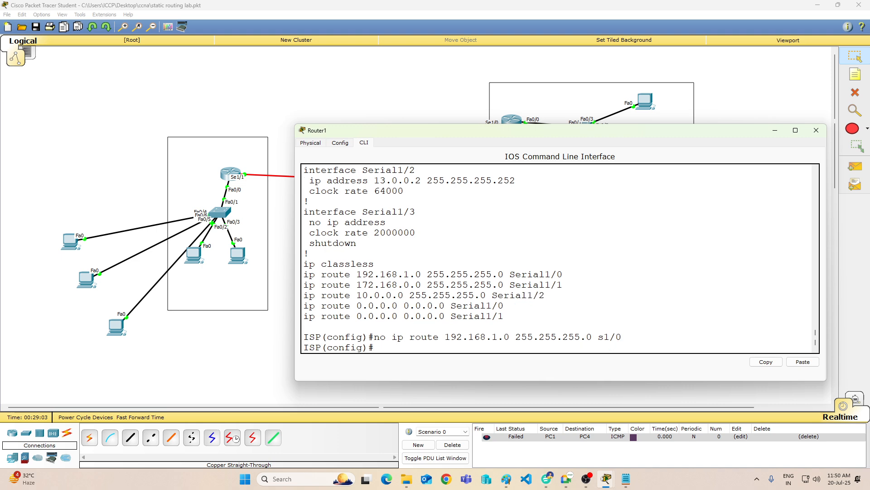
Step: Remove Router1's static route to 172.168.0.0 255.255.255.0 through s1/1
{"action": "key", "text": "Up"}
{"action": "key", "text": "Left"}
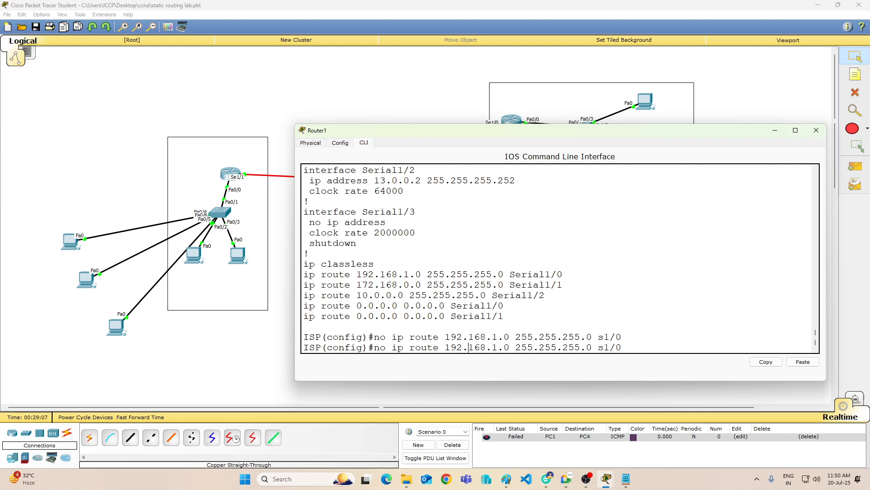
{"action": "key", "text": "BackSpace"}
{"action": "type", "text": "7"}
{"action": "key", "text": "Right"}
{"action": "key", "text": "Right"}
{"action": "key", "text": "Right"}
{"action": "key", "text": "Right"}
{"action": "key", "text": "Right"}
{"action": "key", "text": "BackSpace"}
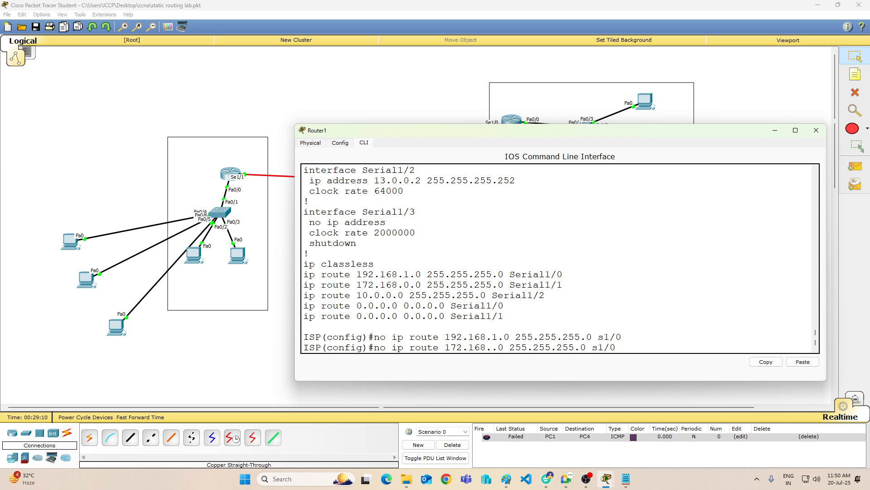
{"action": "type", "text": "0"}
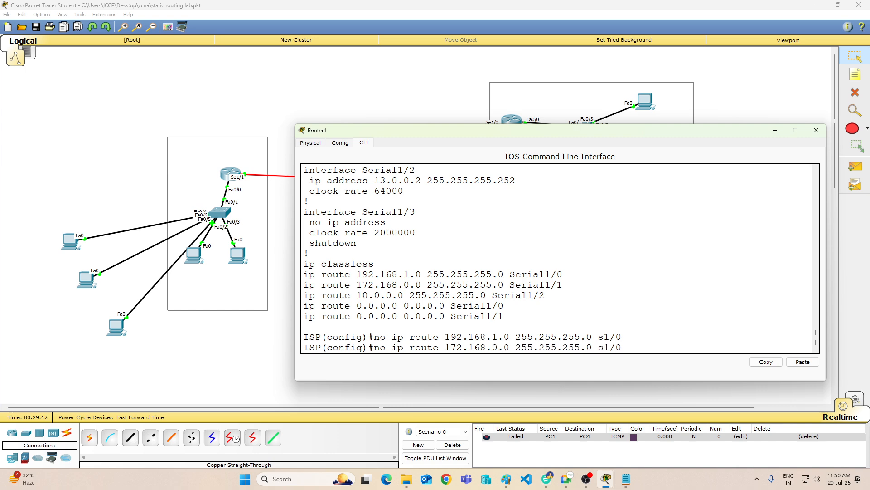
{"action": "key", "text": "End"}
{"action": "key", "text": "BackSpace"}
{"action": "type", "text": "1"}
{"action": "key", "text": "Return"}
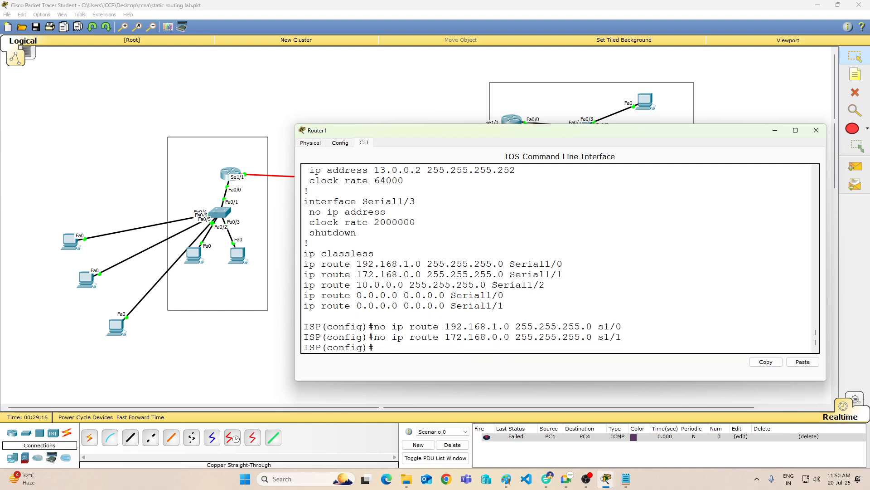
Step: Try to remove the static route to 10.0.0.0 255.255.255.0 through s1/0
{"action": "type", "text": "no ip route 10.0."}
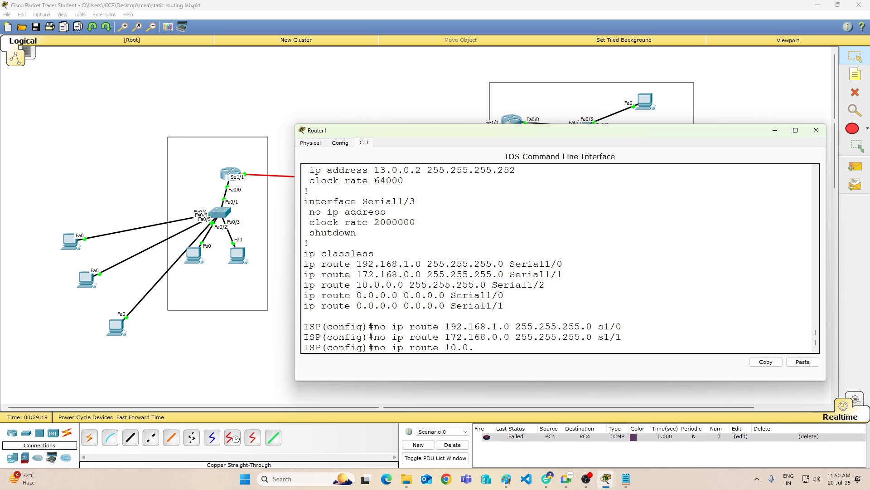
{"action": "type", "text": "0.0 255.255.255"}
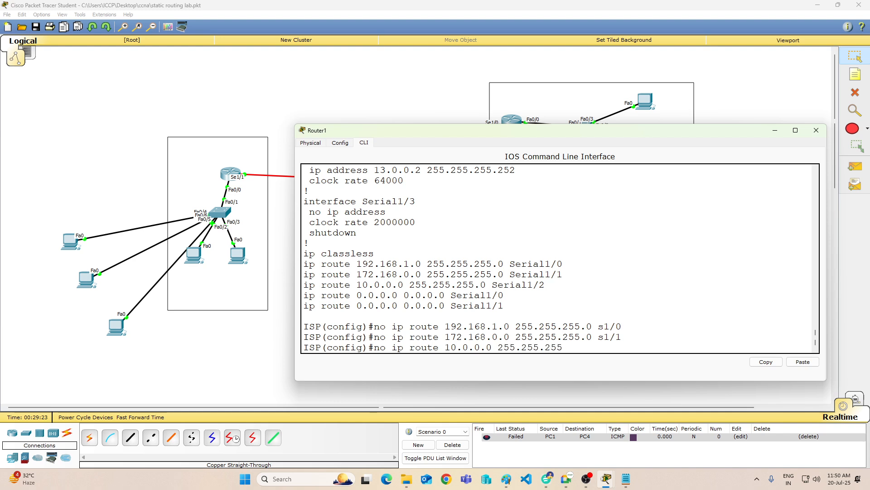
{"action": "type", "text": ".0 s1/0"}
{"action": "key", "text": "Return"}
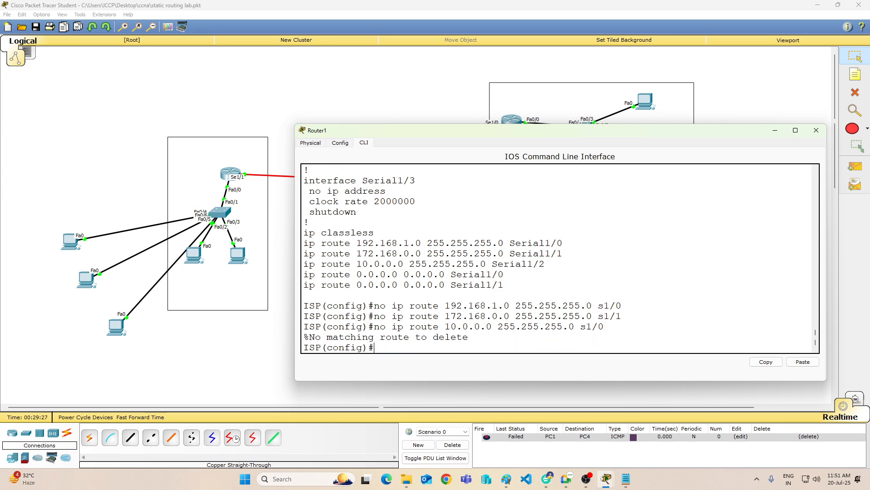
Step: Remove Router1's default route 0.0.0.0 0.0.0.0 through s1/0
{"action": "type", "text": "no ip route 0.0.0.0 0.0.0.0"}
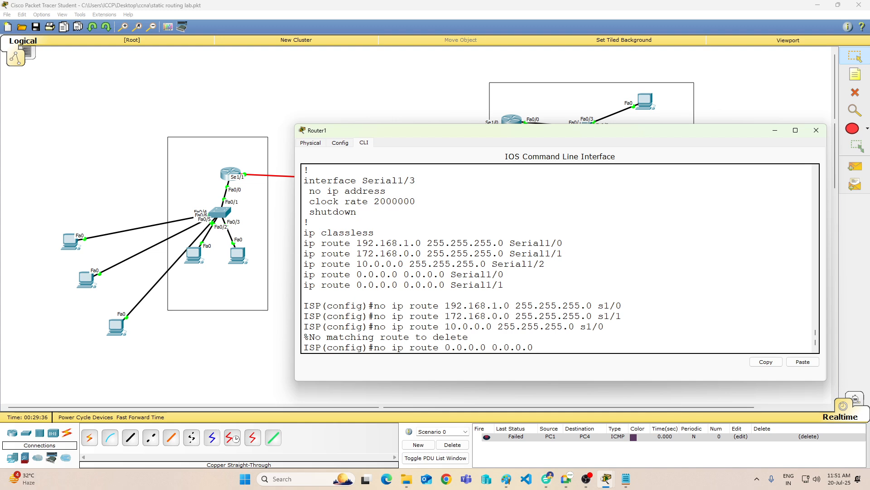
{"action": "type", "text": " s1/0"}
{"action": "key", "text": "Return"}
Step: Issue the removal of the default route 0.0.0.0 0.0.0.0 for s1/1 and for s1/2
{"action": "key", "text": "Up"}
{"action": "key", "text": "BackSpace"}
{"action": "type", "text": "1"}
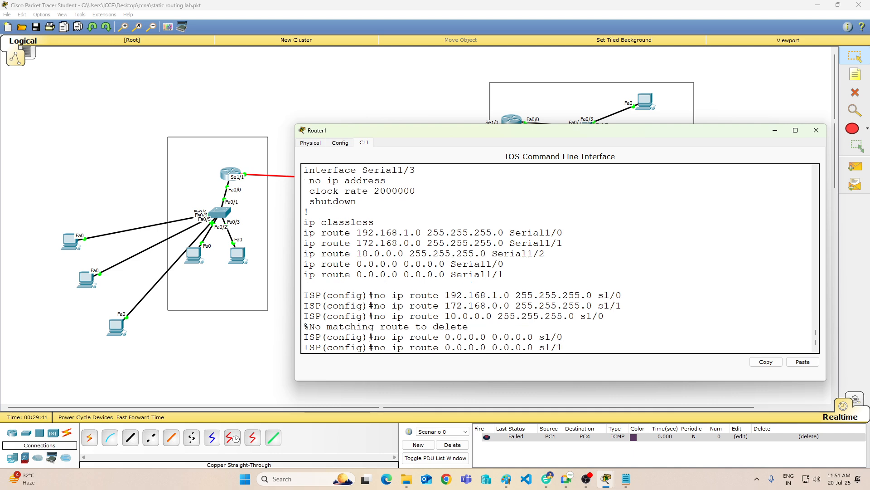
{"action": "key", "text": "Return"}
{"action": "key", "text": "Up"}
{"action": "key", "text": "BackSpace"}
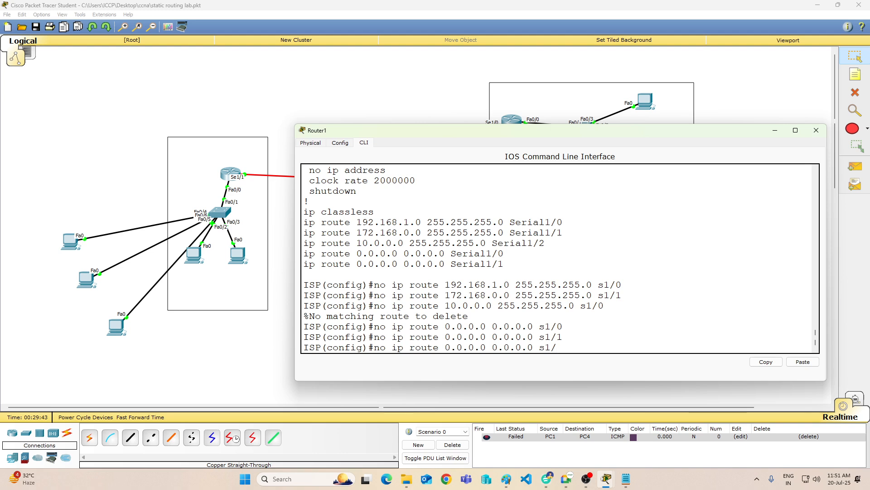
{"action": "type", "text": "2"}
{"action": "key", "text": "Return"}
Step: Remove Router1's static route to 10.0.0.0 255.255.255.0 through s1/2
{"action": "key", "text": "Up"}
{"action": "key", "text": "BackSpace"}
{"action": "type", "text": "1"}
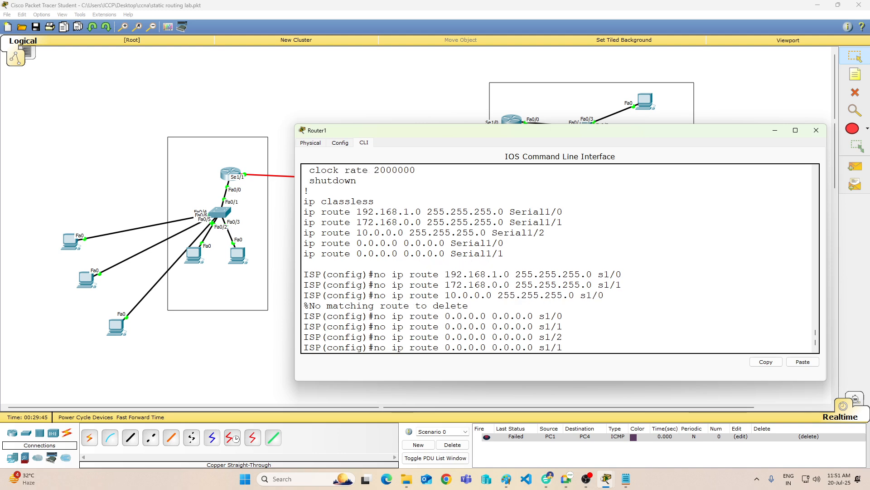
{"action": "key", "text": "Up"}
{"action": "key", "text": "Up"}
{"action": "key", "text": "Up"}
{"action": "key", "text": "Up"}
{"action": "key", "text": "BackSpace"}
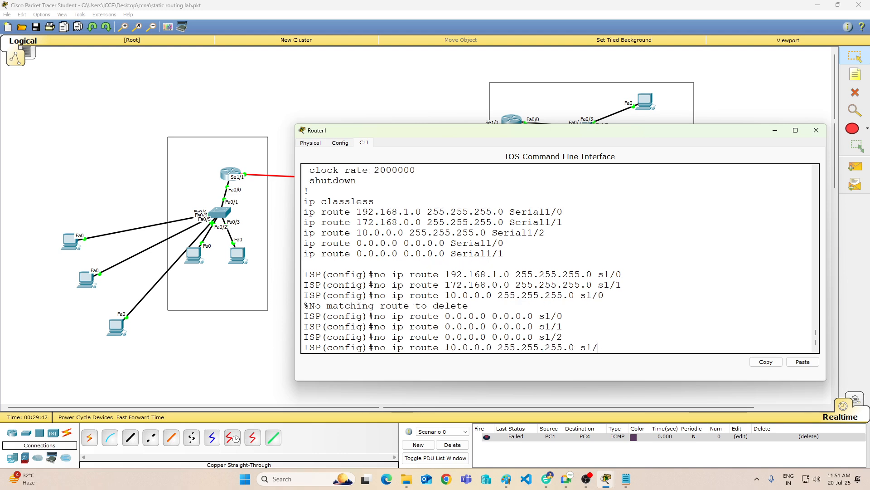
{"action": "type", "text": "2"}
{"action": "key", "text": "Return"}
{"action": "key", "text": "Return"}
{"action": "key", "text": "Return"}
{"action": "key", "text": "Return"}
Step: End Router1's configuration mode and save the configuration with "wr"
{"action": "type", "text": "en"}
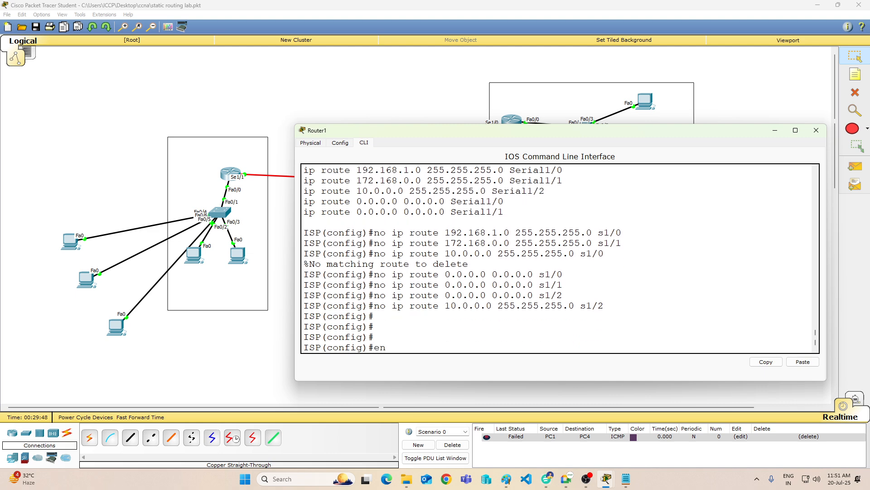
{"action": "type", "text": "d"}
{"action": "key", "text": "Return"}
{"action": "type", "text": "wr"}
{"action": "key", "text": "Return"}
Step: Display Router1's routing table with "sh ip route" to check which routes remain
{"action": "key", "text": "Return"}
{"action": "key", "text": "Return"}
{"action": "type", "text": "sh "}
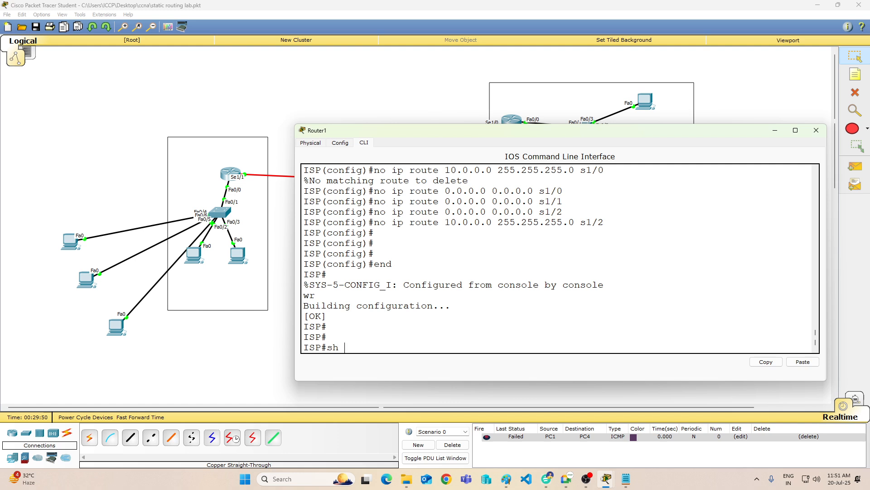
{"action": "type", "text": "ip route"}
{"action": "key", "text": "Return"}
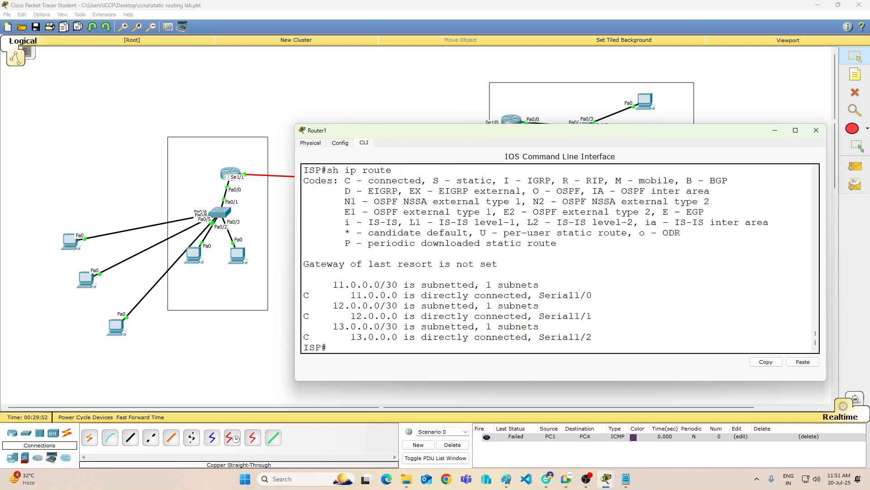
{"action": "key", "text": "Return"}
{"action": "key", "text": "Return"}
{"action": "key", "text": "Return"}
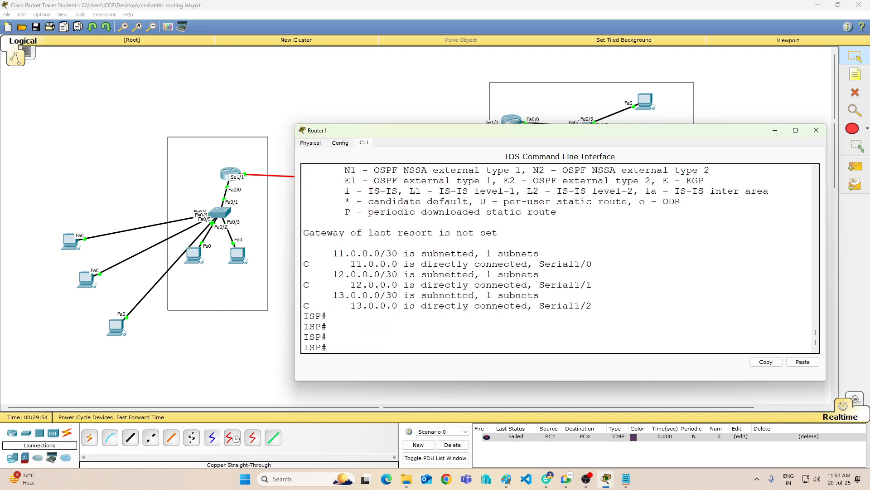
Step: Enter Router1's global configuration mode and start the RIP process with "router rip"
{"action": "type", "text": "condig"}
{"action": "key", "text": "BackSpace"}
{"action": "key", "text": "BackSpace"}
{"action": "key", "text": "BackSpace"}
{"action": "type", "text": "f"}
{"action": "key", "text": "Return"}
{"action": "key", "text": "Return"}
{"action": "key", "text": "Return"}
{"action": "type", "text": "ip "}
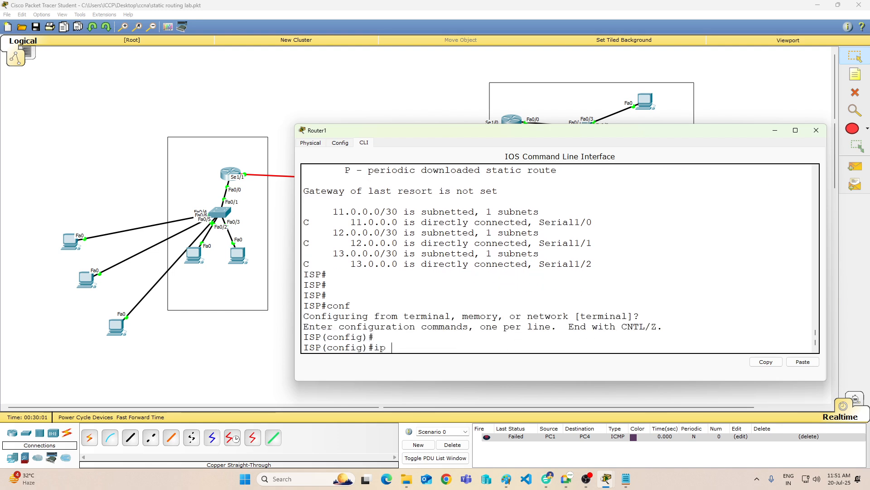
{"action": "type", "text": "route"}
{"action": "key", "text": "BackSpace"}
{"action": "key", "text": "BackSpace"}
{"action": "key", "text": "BackSpace"}
{"action": "key", "text": "BackSpace"}
{"action": "key", "text": "BackSpace"}
{"action": "key", "text": "BackSpace"}
{"action": "key", "text": "BackSpace"}
{"action": "key", "text": "BackSpace"}
{"action": "type", "text": "router rip"}
{"action": "key", "text": "Return"}
Step: Set the RIP process on Router1 to version 1
{"action": "type", "text": "ve"}
{"action": "key", "text": "Tab"}
{"action": "type", "text": "q"}
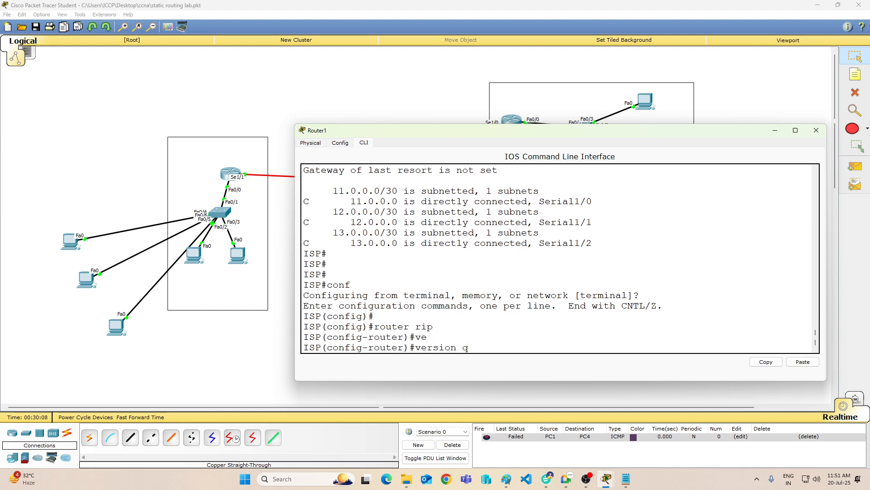
{"action": "key", "text": "BackSpace"}
{"action": "type", "text": "1"}
{"action": "key", "text": "Return"}
Step: Advertise network 11.0.0.0 in Router1's RIP process
{"action": "type", "text": "nfig-router)#n"}
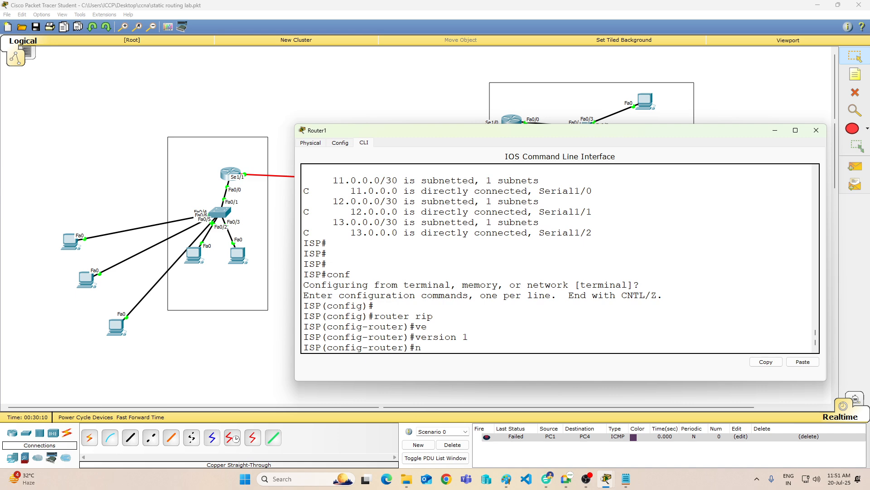
{"action": "type", "text": "eyt"}
{"action": "key", "text": "Tab"}
{"action": "key", "text": "BackSpace"}
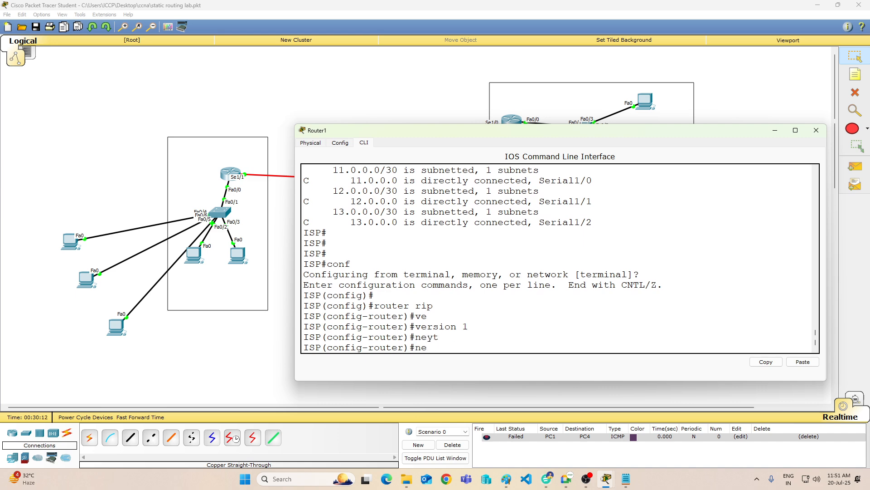
{"action": "type", "text": "t"}
{"action": "key", "text": "Tab"}
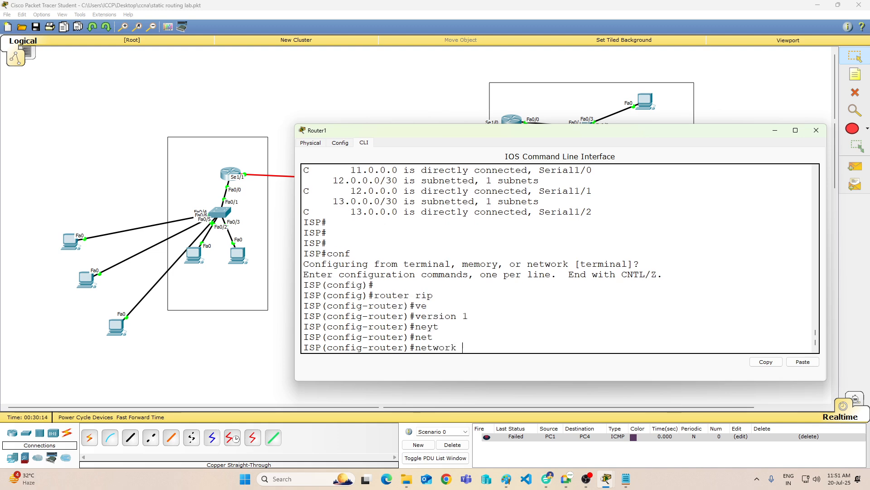
{"action": "type", "text": "11.0.0.0"}
{"action": "key", "text": "Return"}
Step: Add network 12.0.0.0 to Router1's RIP process
{"action": "key", "text": "Up"}
{"action": "key", "text": "BackSpace"}
{"action": "key", "text": "BackSpace"}
{"action": "key", "text": "BackSpace"}
{"action": "key", "text": "BackSpace"}
{"action": "key", "text": "BackSpace"}
{"action": "key", "text": "BackSpace"}
{"action": "key", "text": "BackSpace"}
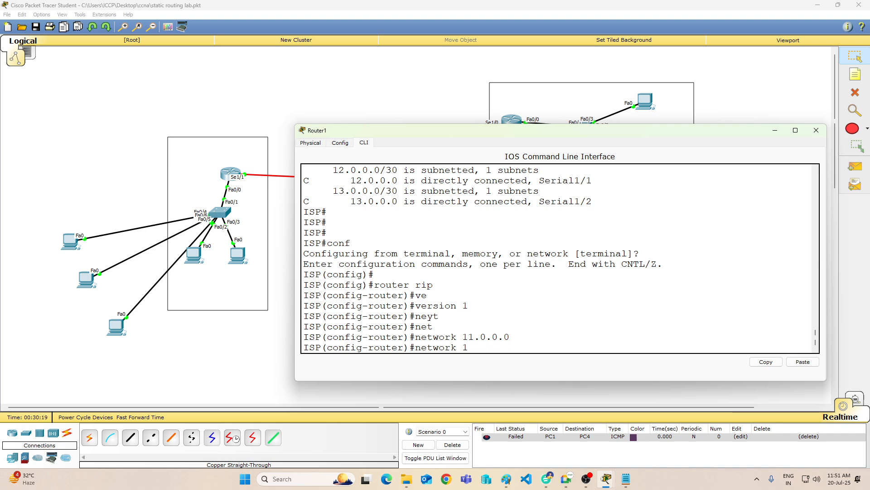
{"action": "type", "text": "2.0.0.0"}
{"action": "key", "text": "Return"}
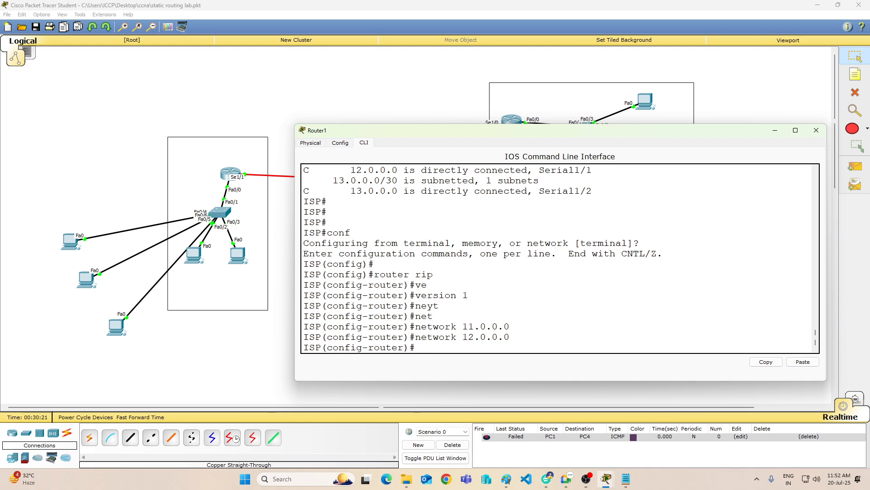
Step: Add network 13.0.0.0 to Router1's RIP process
{"action": "key", "text": "Up"}
{"action": "key", "text": "BackSpace"}
{"action": "key", "text": "BackSpace"}
{"action": "key", "text": "BackSpace"}
{"action": "key", "text": "BackSpace"}
{"action": "key", "text": "BackSpace"}
{"action": "key", "text": "BackSpace"}
{"action": "key", "text": "BackSpace"}
{"action": "type", "text": "3.0.0.0"}
{"action": "key", "text": "Return"}
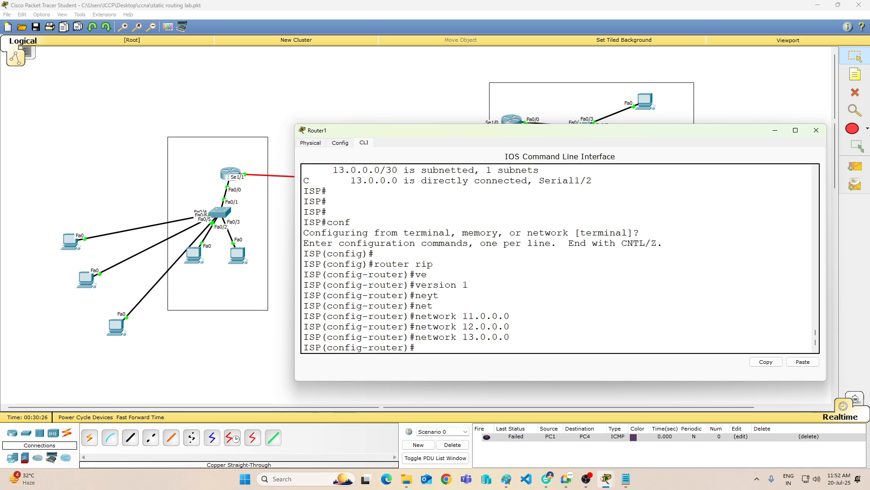
Step: Leave Router1's RIP configuration, save it with "wr" and minimize the router's window
{"action": "type", "text": "end"}
{"action": "key", "text": "Return"}
{"action": "type", "text": "wr"}
{"action": "key", "text": "Return"}
{"action": "key", "text": "Return"}
{"action": "key", "text": "Return"}
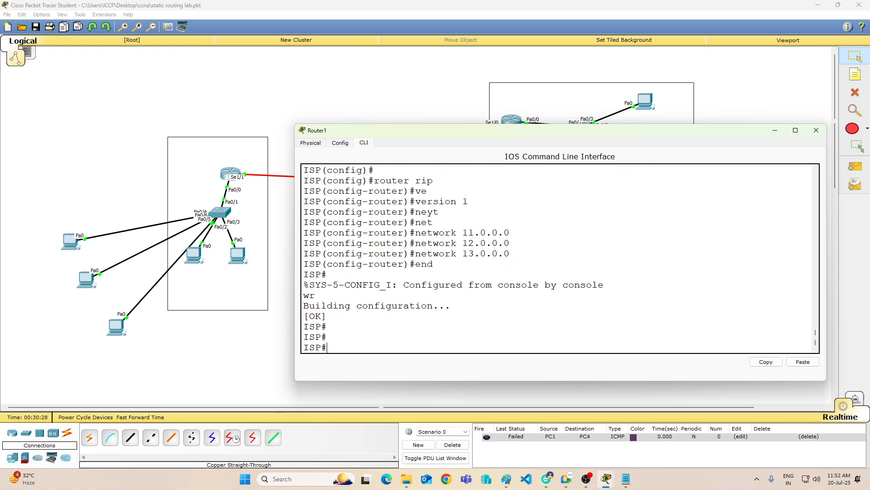
{"action": "key", "text": "Return"}
{"action": "key", "text": "Return"}
{"action": "left_click", "coordinate": [775, 130]}
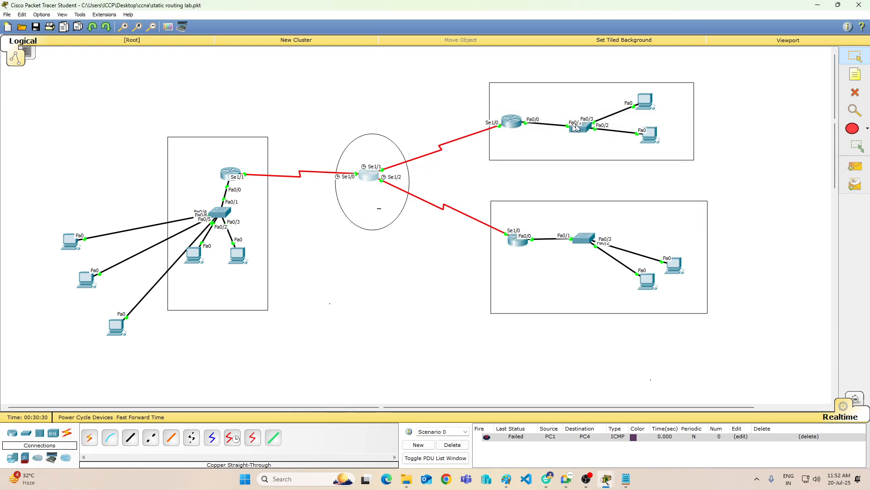
Step: Open Router2's command line and enter privileged mode with "en"
{"action": "left_click", "coordinate": [511, 121]}
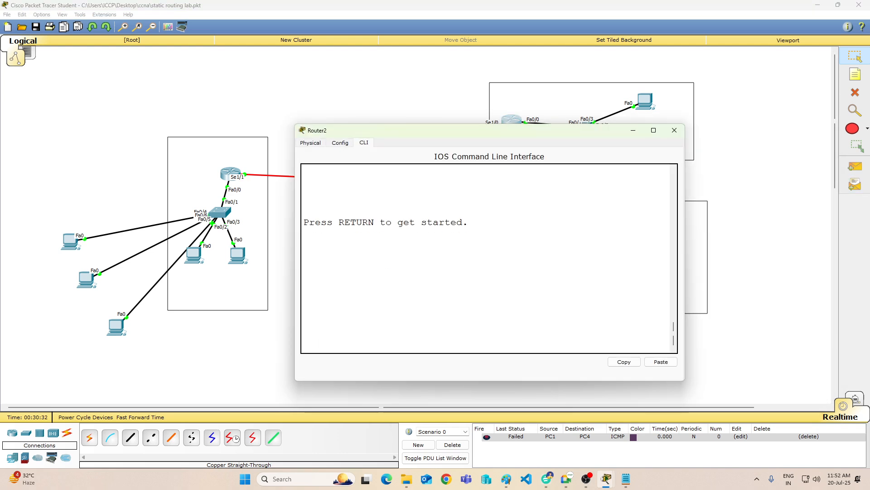
{"action": "key", "text": "Return"}
{"action": "key", "text": "Return"}
{"action": "key", "text": "Return"}
{"action": "key", "text": "Return"}
{"action": "key", "text": "Return"}
{"action": "type", "text": "e"}
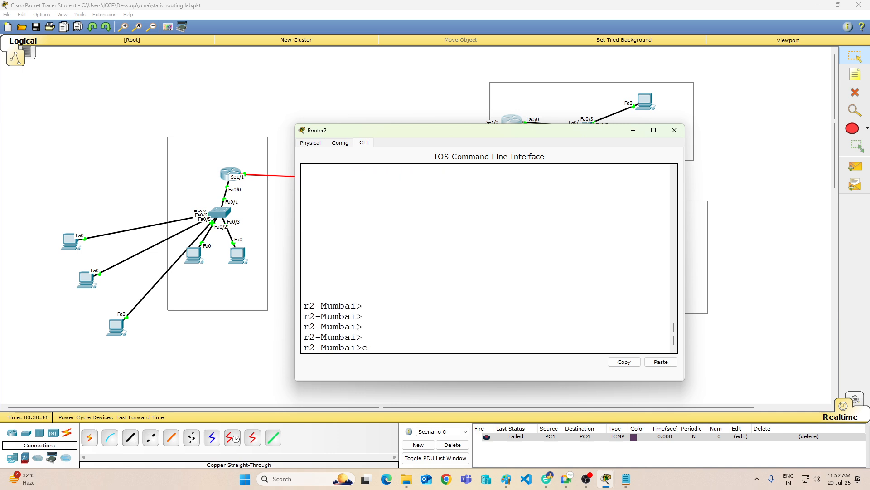
{"action": "type", "text": "n"}
{"action": "key", "text": "Return"}
{"action": "key", "text": "Return"}
{"action": "key", "text": "Return"}
Step: Enter global configuration mode on Router2 with "config", accepting the default terminal source
{"action": "type", "text": "s"}
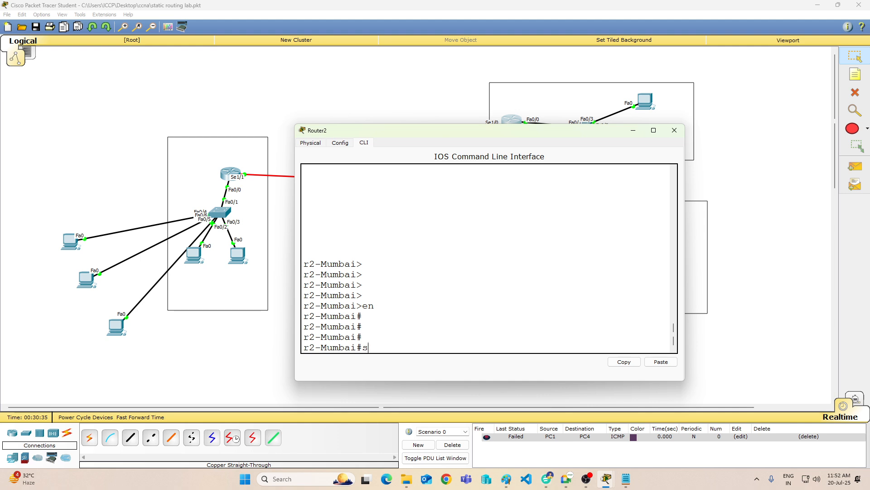
{"action": "key", "text": "BackSpace"}
{"action": "type", "text": "config yt"}
{"action": "key", "text": "Return"}
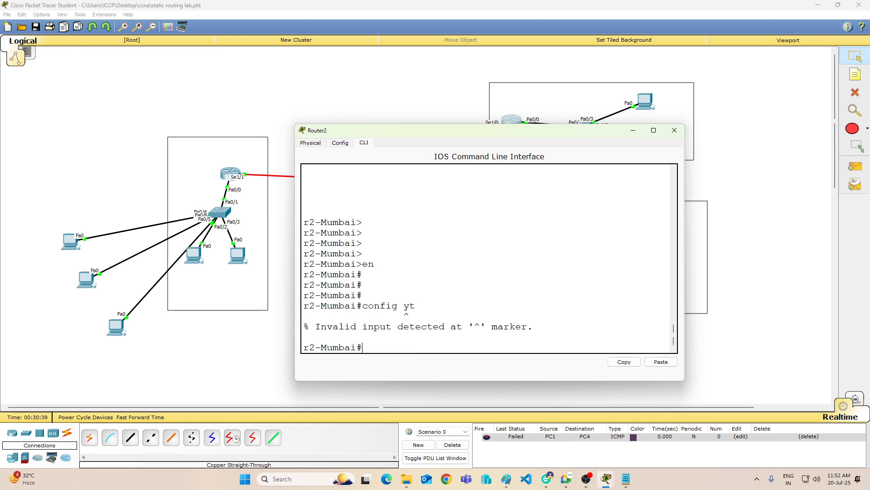
{"action": "key", "text": "Up"}
{"action": "key", "text": "BackSpace"}
{"action": "key", "text": "BackSpace"}
{"action": "key", "text": "Return"}
{"action": "key", "text": "Return"}
{"action": "key", "text": "Return"}
{"action": "key", "text": "Return"}
{"action": "key", "text": "Return"}
{"action": "key", "text": "Return"}
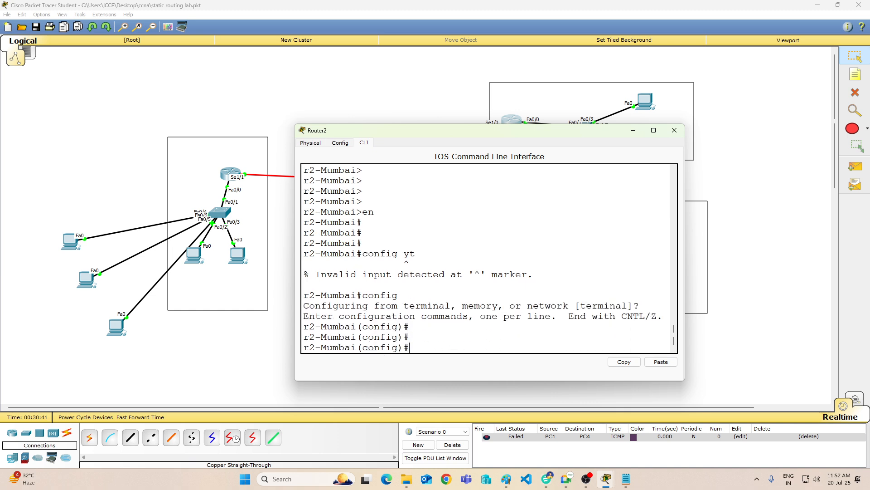
Step: Display Router2's running configuration from configuration mode with "do sh run"
{"action": "type", "text": "sh r"}
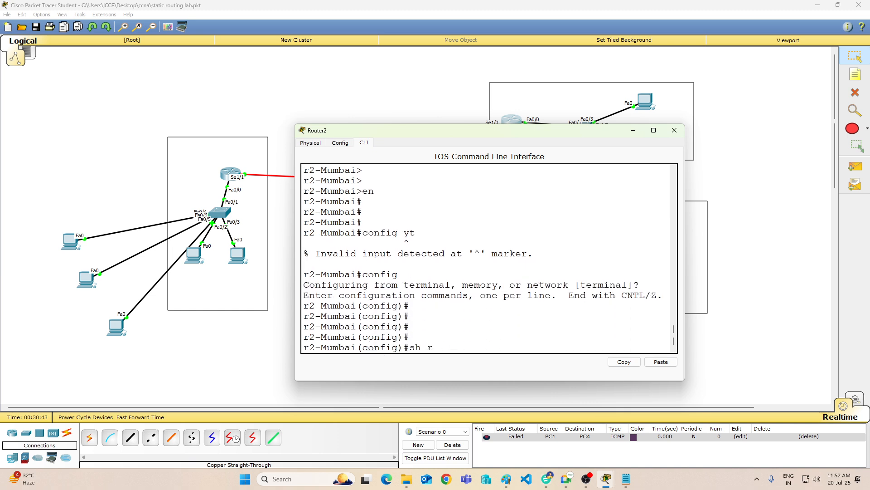
{"action": "type", "text": "undo"}
{"action": "key", "text": "Return"}
{"action": "key", "text": "Return"}
{"action": "key", "text": "Return"}
{"action": "key", "text": "Return"}
{"action": "key", "text": "Return"}
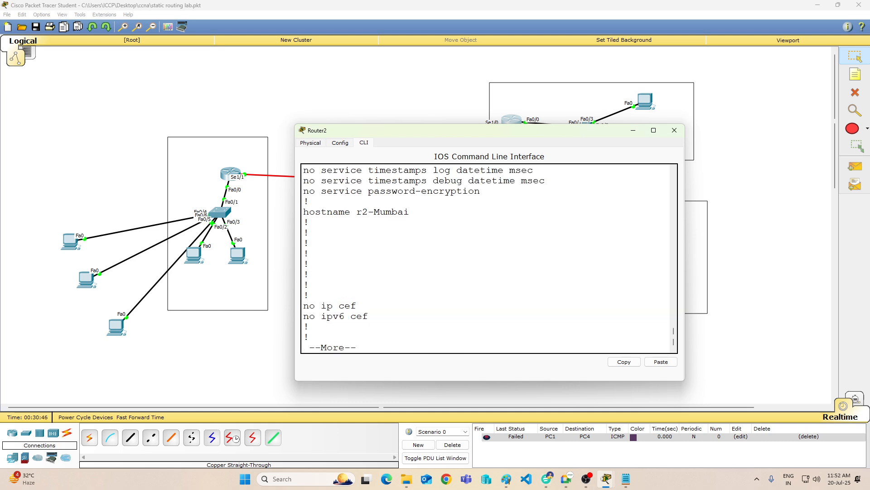
Step: Page through the rest of Router2's running configuration, examining its interface addresses and static routes
{"action": "key", "text": "Return"}
{"action": "key", "text": "Return"}
{"action": "key", "text": "Return"}
{"action": "key", "text": "Return"}
{"action": "key", "text": "Return"}
{"action": "key", "text": "Return"}
{"action": "key", "text": "Return"}
{"action": "key", "text": "Return"}
{"action": "key", "text": "Return"}
{"action": "key", "text": "Return"}
{"action": "key", "text": "Return"}
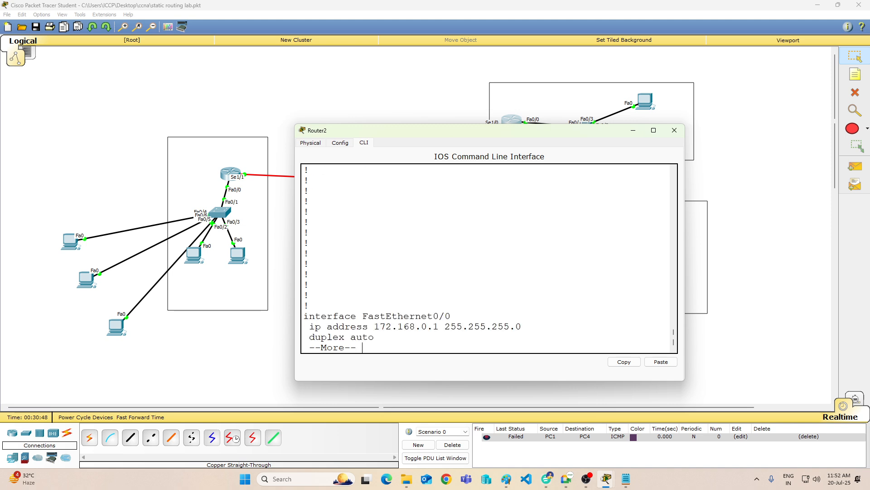
{"action": "key", "text": "Return"}
{"action": "key", "text": "Return"}
{"action": "key", "text": "Return"}
{"action": "key", "text": "Return"}
{"action": "key", "text": "Return"}
{"action": "key", "text": "Return"}
{"action": "key", "text": "Return"}
{"action": "key", "text": "Return"}
{"action": "key", "text": "Return"}
{"action": "key", "text": "Return"}
{"action": "key", "text": "Return"}
{"action": "key", "text": "Return"}
{"action": "key", "text": "Return"}
{"action": "key", "text": "Return"}
{"action": "key", "text": "Return"}
{"action": "key", "text": "Return"}
{"action": "key", "text": "Return"}
{"action": "key", "text": "Return"}
{"action": "key", "text": "Return"}
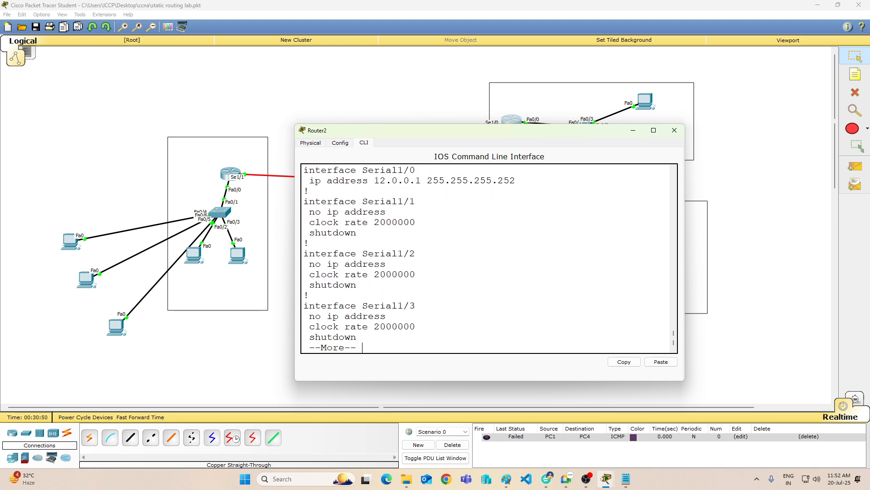
{"action": "key", "text": "Return"}
{"action": "key", "text": "Return"}
{"action": "key", "text": "Return"}
{"action": "key", "text": "Return"}
{"action": "key", "text": "Return"}
{"action": "key", "text": "Return"}
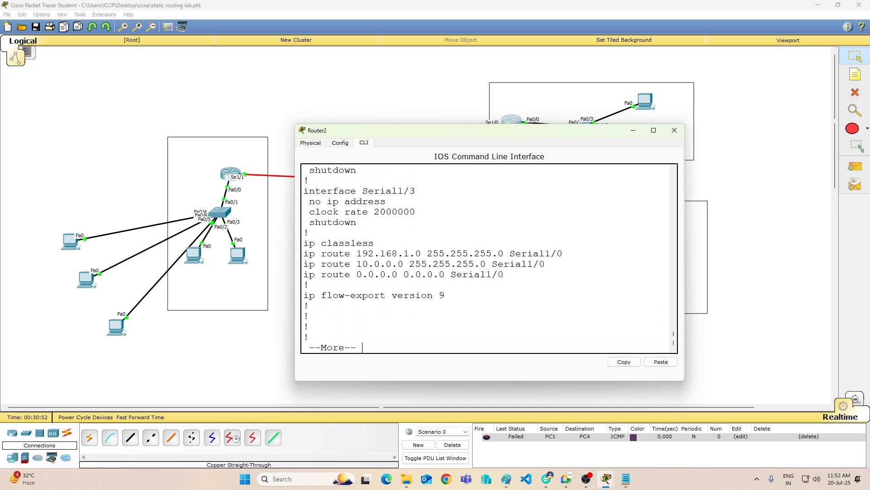
{"action": "key", "text": "Return"}
{"action": "key", "text": "Return"}
{"action": "key", "text": "Return"}
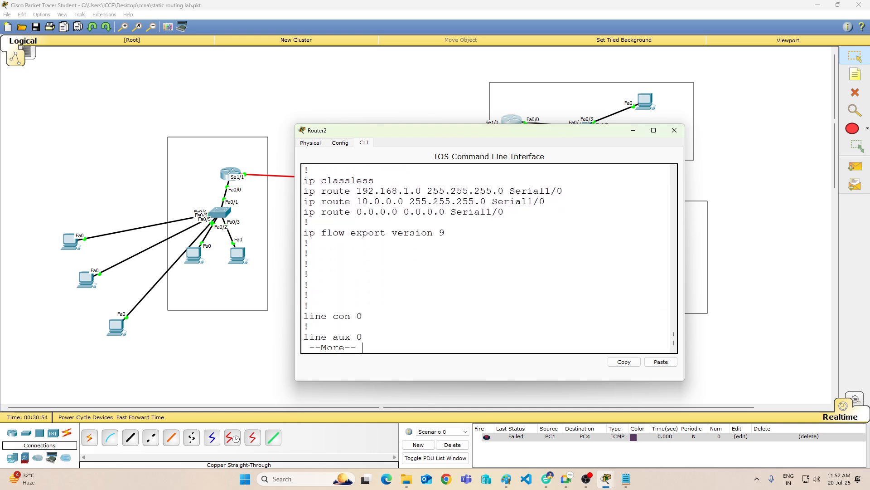
{"action": "key", "text": "Return"}
{"action": "key", "text": "Return"}
{"action": "key", "text": "Return"}
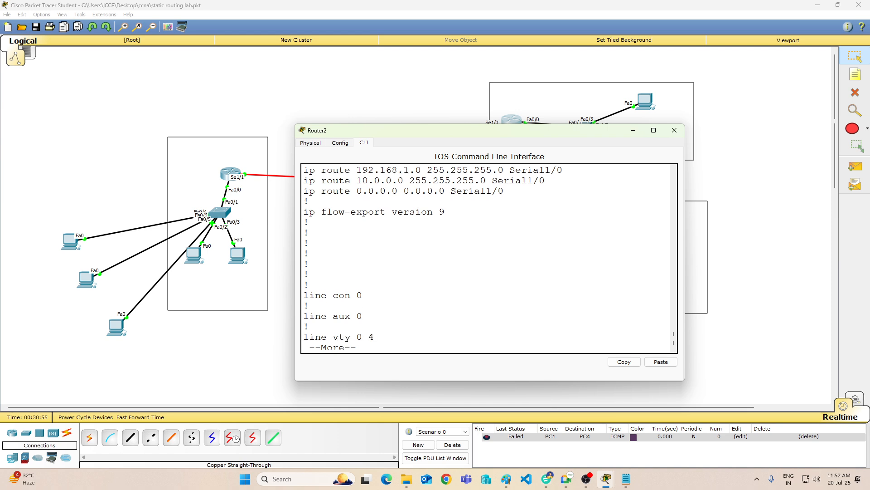
{"action": "key", "text": "Return"}
{"action": "key", "text": "Return"}
{"action": "key", "text": "Return"}
{"action": "key", "text": "Return"}
{"action": "key", "text": "Return"}
{"action": "key", "text": "Return"}
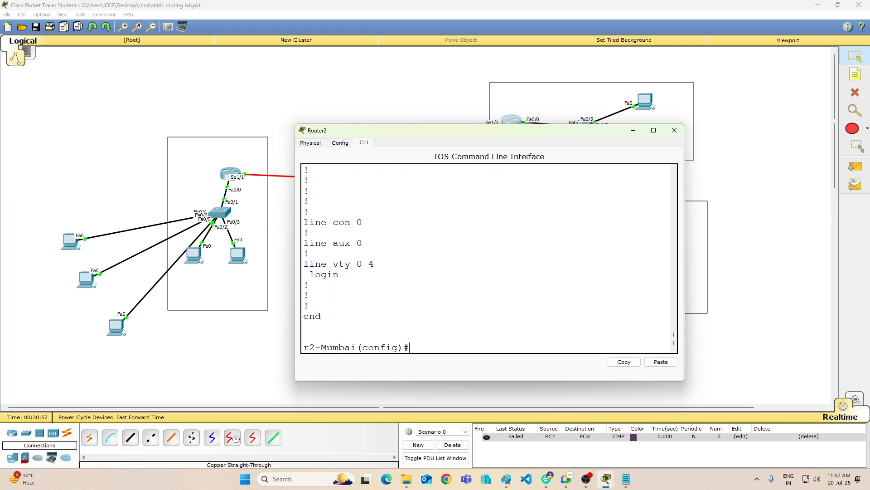
Step: Enter a static route on Router2 with "ip route 192.168.1.0 255.255.255.0 s1/0"
{"action": "type", "text": "ip rou"}
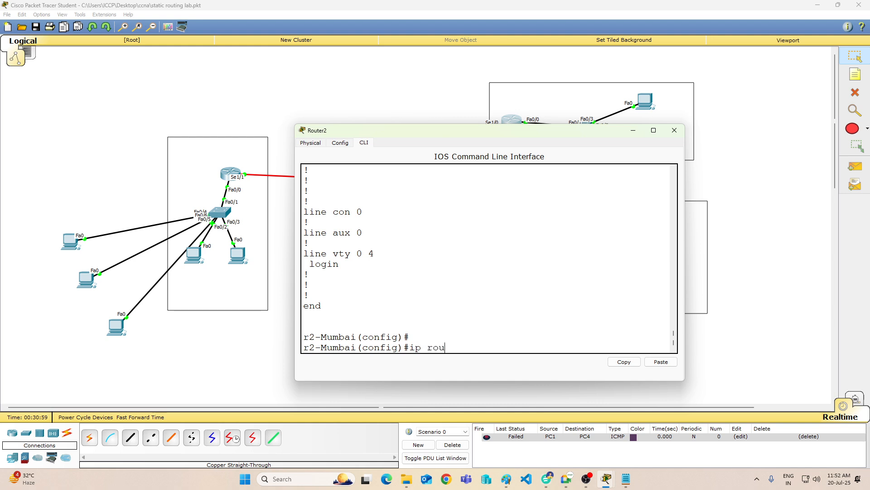
{"action": "type", "text": "te 192.168.1.0 2"}
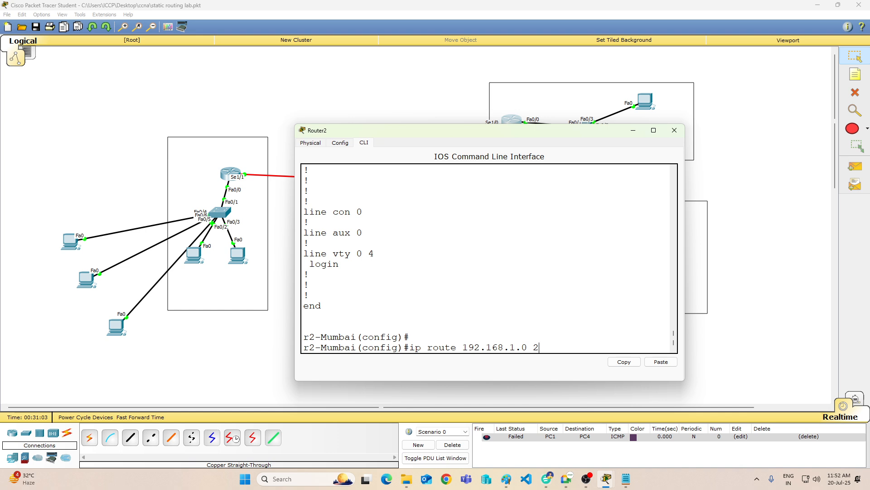
{"action": "type", "text": "55.255.255.0 s1/0"}
{"action": "key", "text": "Return"}
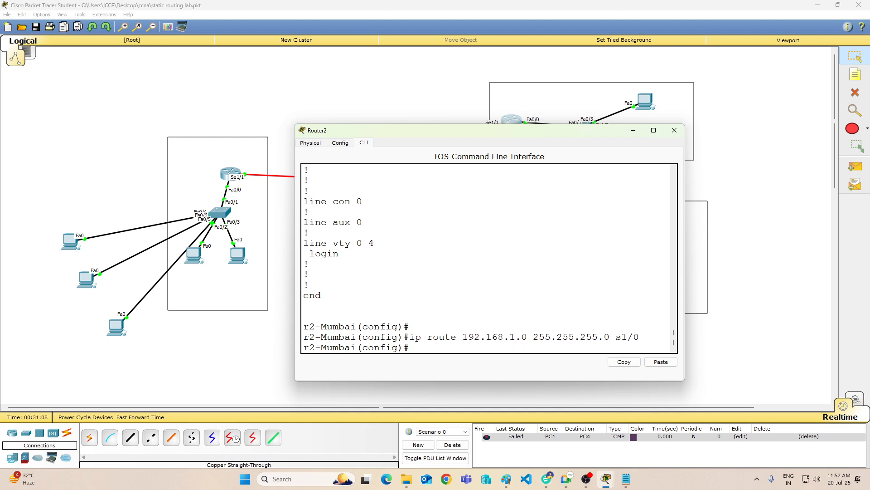
Step: Reuse the previous route command on Router2, changing its destination to enter "ip route 172.168.0.0 255.255.255.0 s1/0"
{"action": "key", "text": "Up"}
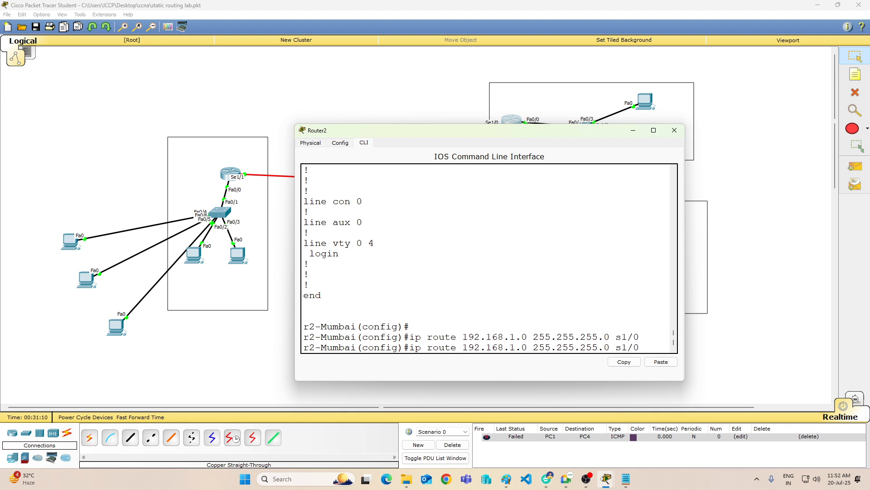
{"action": "key", "text": "Left"}
{"action": "key", "text": "Left"}
{"action": "key", "text": "Left"}
{"action": "key", "text": "Left"}
{"action": "key", "text": "Left"}
{"action": "key", "text": "Left"}
{"action": "key", "text": "Left"}
{"action": "key", "text": "Left"}
{"action": "key", "text": "Left"}
{"action": "key", "text": "Left"}
{"action": "key", "text": "Left"}
{"action": "key", "text": "Left"}
{"action": "key", "text": "Left"}
{"action": "key", "text": "Left"}
{"action": "key", "text": "BackSpace"}
{"action": "type", "text": "7"}
{"action": "key", "text": "Right"}
{"action": "key", "text": "Right"}
{"action": "key", "text": "Right"}
{"action": "key", "text": "Right"}
{"action": "key", "text": "Right"}
{"action": "key", "text": "Right"}
{"action": "key", "text": "BackSpace"}
{"action": "type", "text": "0"}
{"action": "key", "text": "Return"}
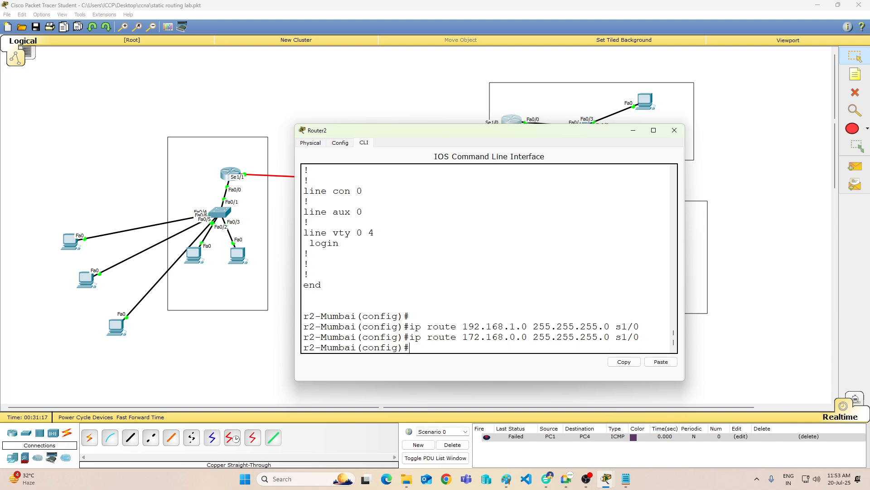
Step: Enter the default route on Router2 with "ip route 0.0.0.0 0.0.0.0 s1/0"
{"action": "type", "text": "ip route 0.0.0.0 0.0.0.0 s1/0"}
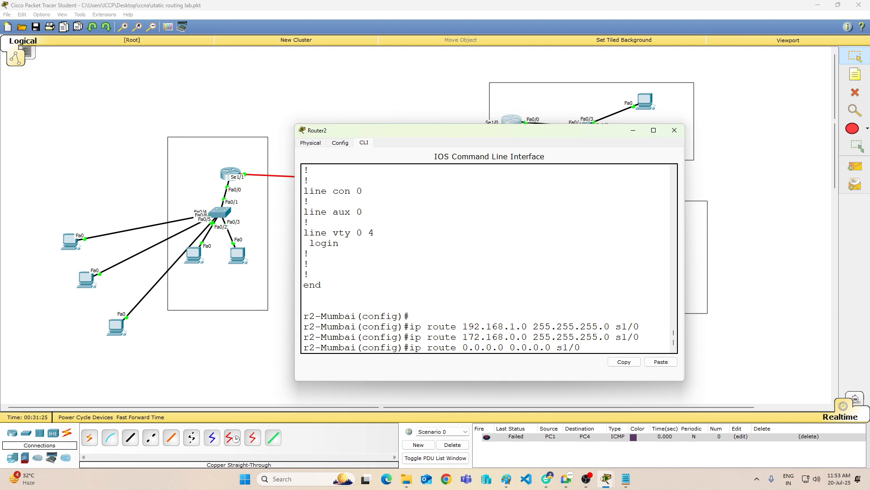
{"action": "key", "text": "Return"}
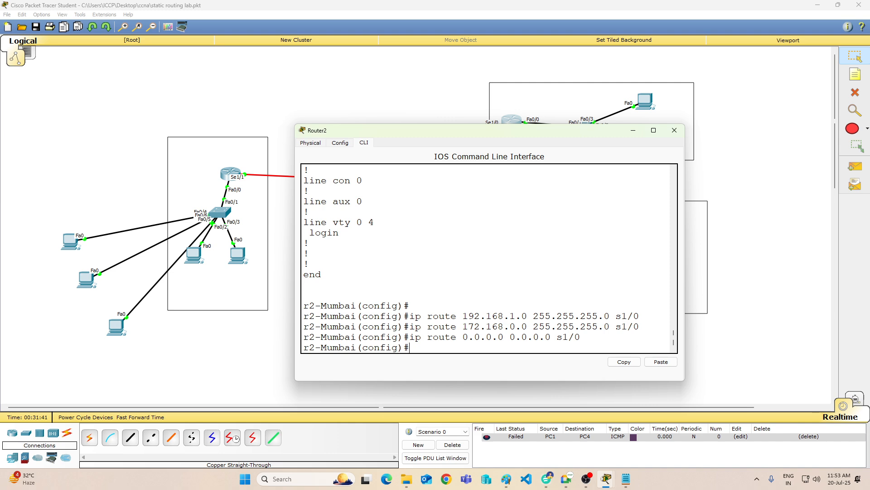
{"action": "key", "text": "Return"}
{"action": "key", "text": "Return"}
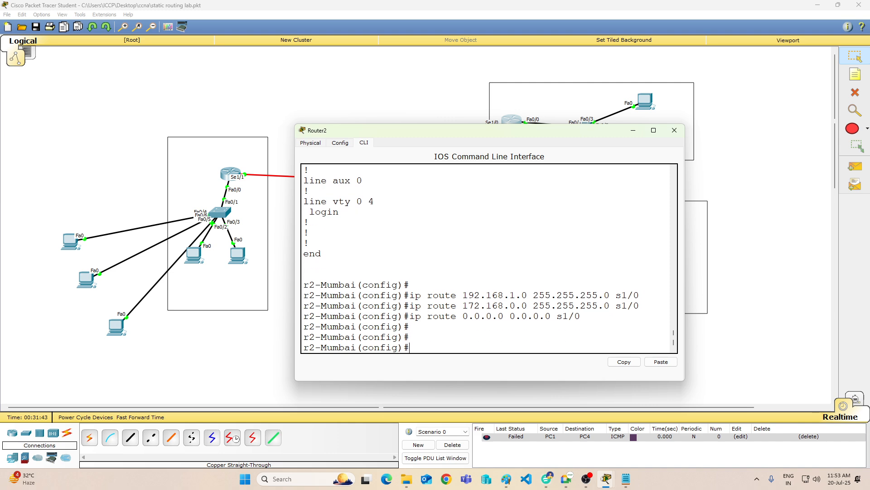
{"action": "type", "text": "ip"}
{"action": "key", "text": "Return"}
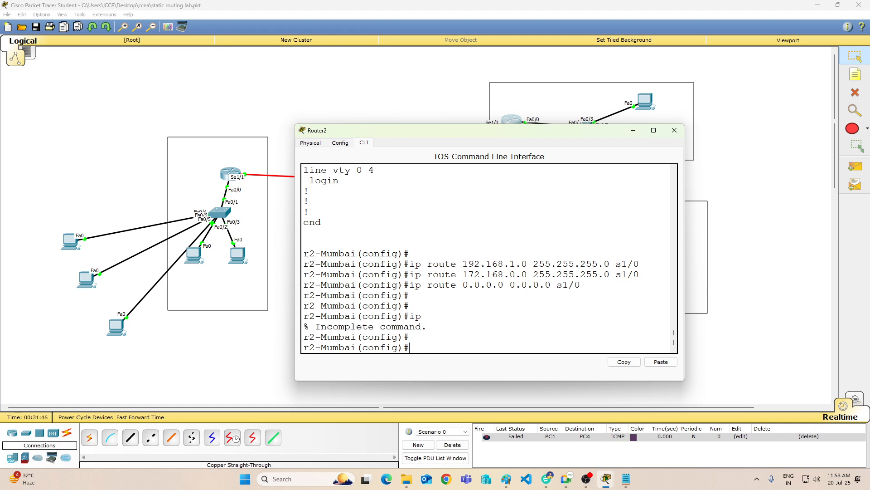
{"action": "key", "text": "Return"}
{"action": "key", "text": "Return"}
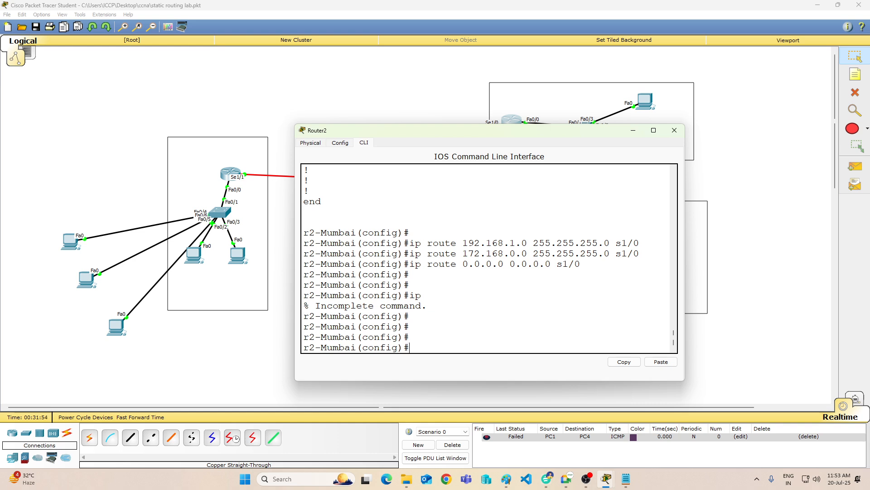
Step: Start RIP configuration on Router2 with "router rip" and set it to version 1
{"action": "type", "text": "router"}
{"action": "type", "text": " rip"}
{"action": "type", "text": " version"}
{"action": "key", "text": "BackSpace"}
{"action": "key", "text": "BackSpace"}
{"action": "key", "text": "BackSpace"}
{"action": "key", "text": "BackSpace"}
{"action": "key", "text": "BackSpace"}
{"action": "key", "text": "BackSpace"}
{"action": "key", "text": "BackSpace"}
{"action": "key", "text": "BackSpace"}
{"action": "key", "text": "Return"}
{"action": "type", "text": "ve"}
{"action": "key", "text": "Tab"}
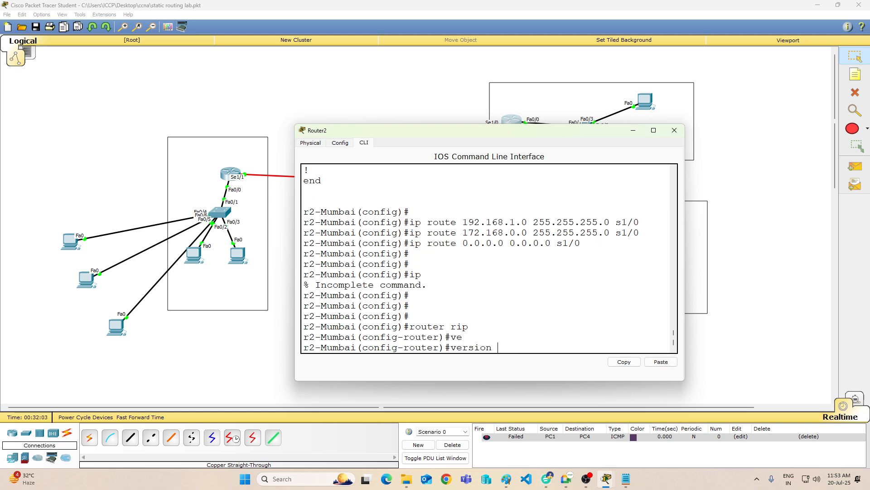
{"action": "type", "text": "1"}
{"action": "key", "text": "Return"}
Step: Advertise network 172.168.0.0 in Router2's RIP configuration
{"action": "type", "text": "net"}
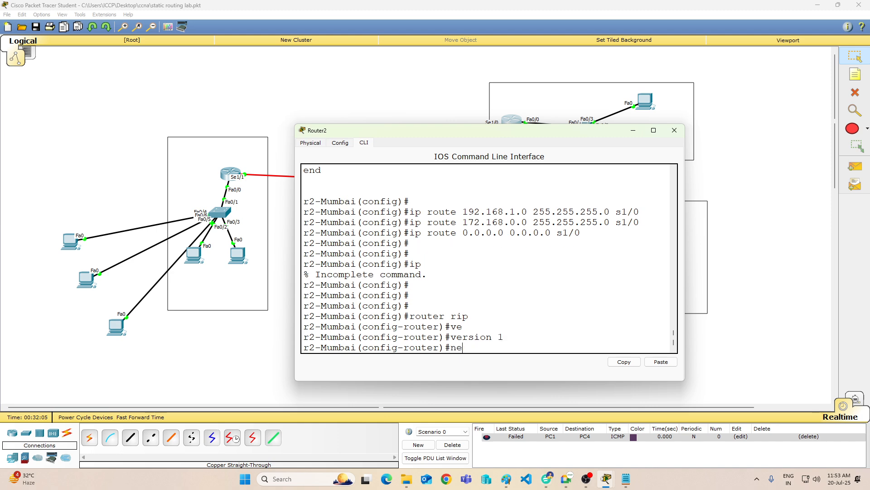
{"action": "key", "text": "Tab"}
{"action": "type", "text": "172.1"}
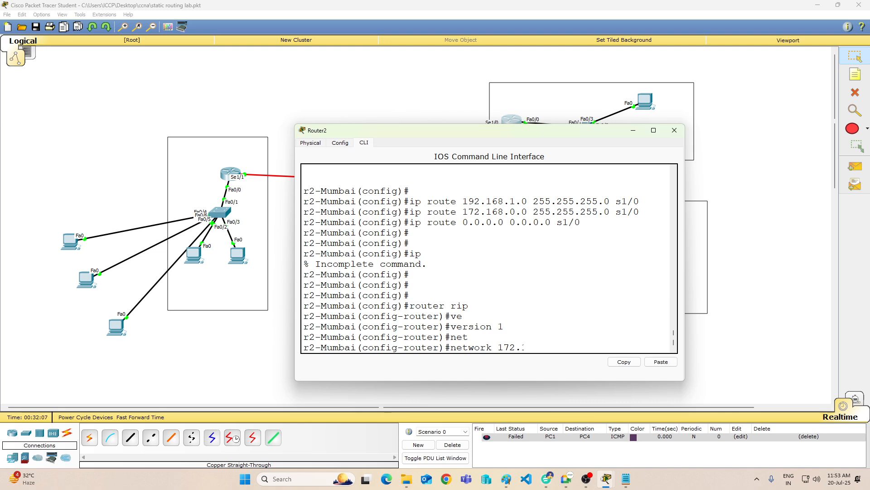
{"action": "type", "text": "68.0.0"}
{"action": "key", "text": "Return"}
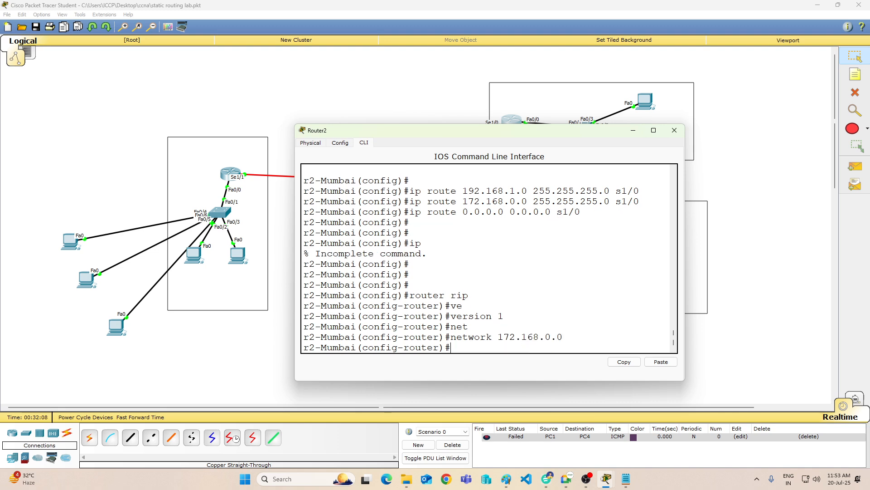
Step: Advertise network 12.0.0.0 in Router2's RIP configuration
{"action": "type", "text": "net"}
{"action": "key", "text": "Tab"}
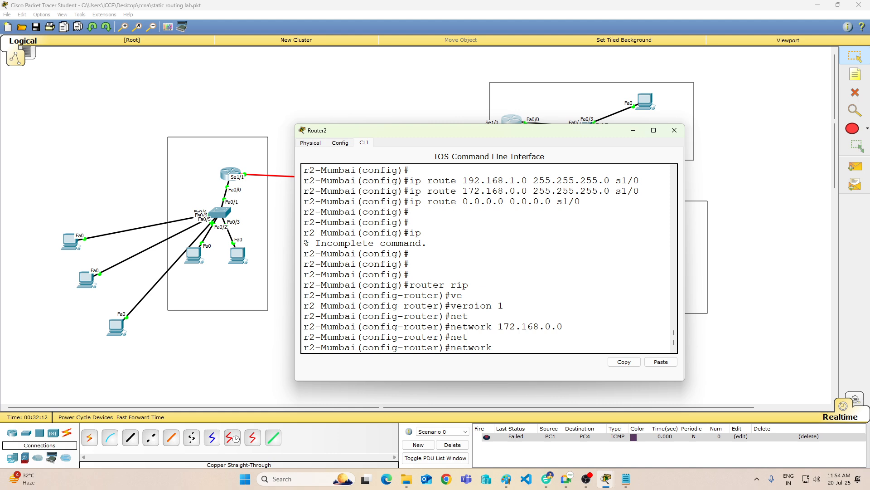
{"action": "type", "text": "12.0.0.0"}
{"action": "key", "text": "Return"}
{"action": "key", "text": "Return"}
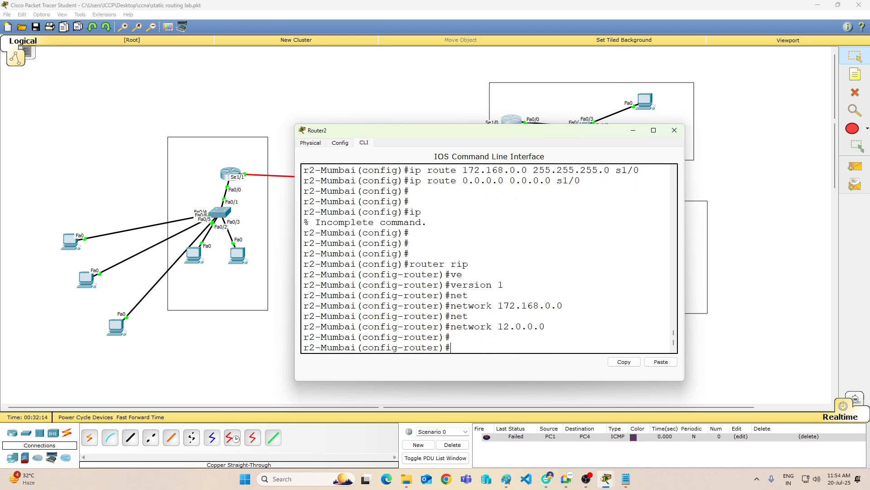
Step: Leave Router2's RIP configuration with "end", save it with "wr" and minimize the router's window
{"action": "key", "text": "Return"}
{"action": "type", "text": "end"}
{"action": "key", "text": "Return"}
{"action": "type", "text": "wr"}
{"action": "key", "text": "Return"}
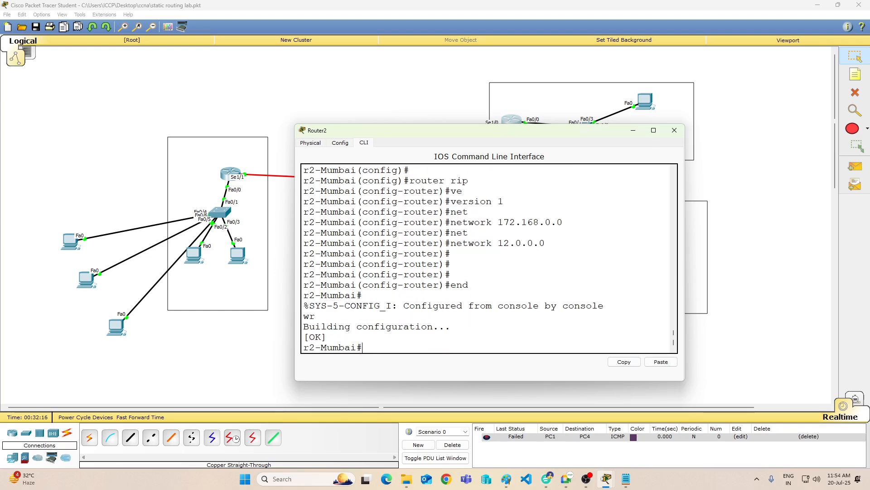
{"action": "key", "text": "Return"}
{"action": "key", "text": "Return"}
{"action": "key", "text": "Return"}
{"action": "key", "text": "Return"}
{"action": "key", "text": "Return"}
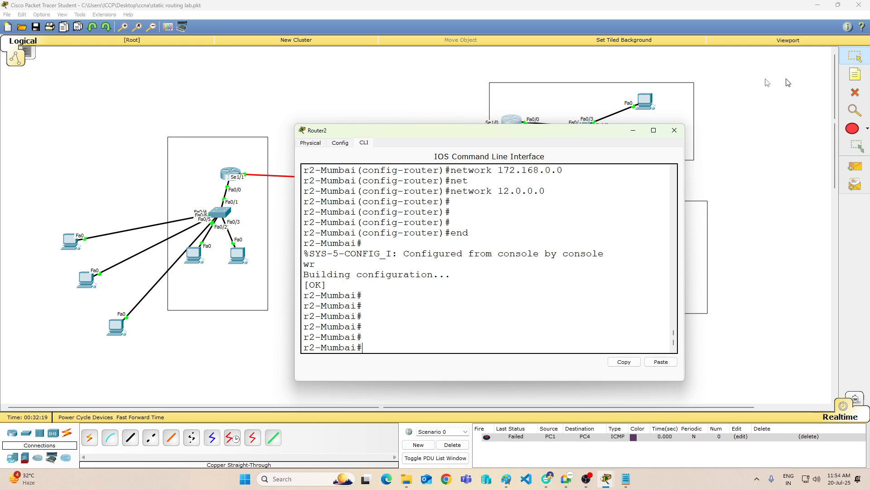
{"action": "left_click", "coordinate": [633, 132]}
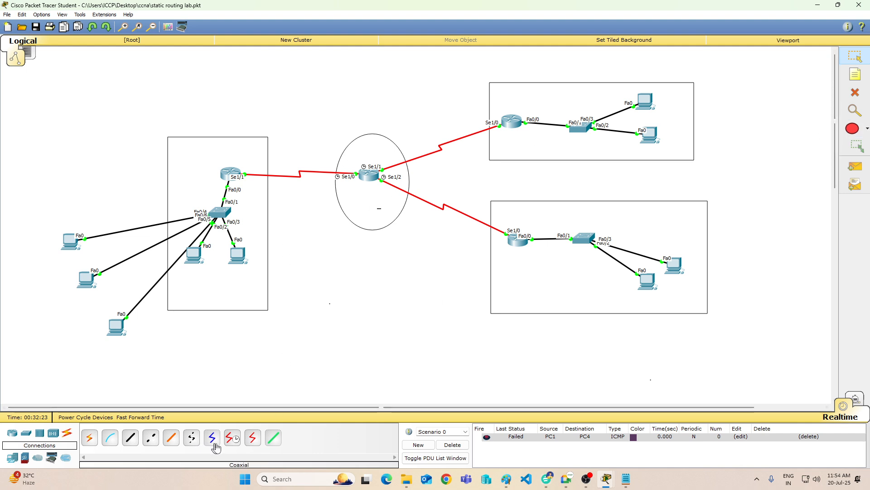
Step: Add a second Serial DCE link from Serial1/3 of the central router to Serial1/3 of the router in the lower-right network
{"action": "left_click", "coordinate": [232, 437]}
{"action": "left_click", "coordinate": [368, 181]}
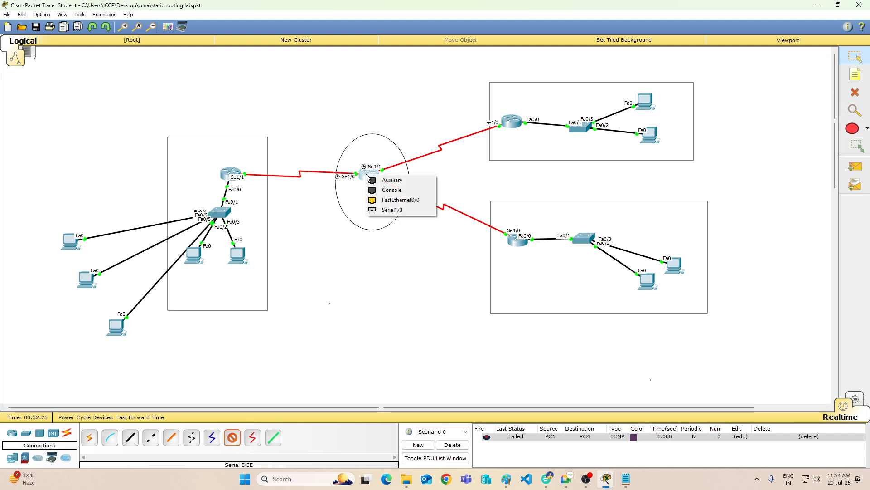
{"action": "left_click", "coordinate": [388, 211]}
{"action": "left_click", "coordinate": [512, 246]}
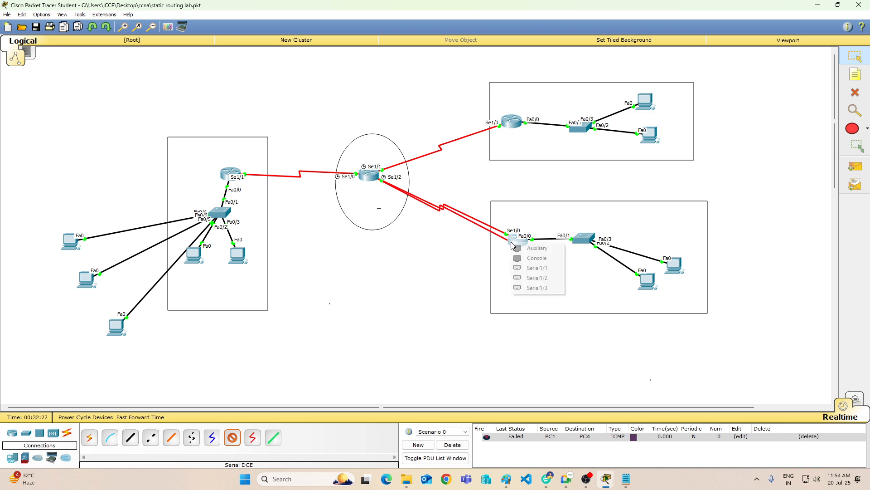
{"action": "left_click", "coordinate": [545, 289]}
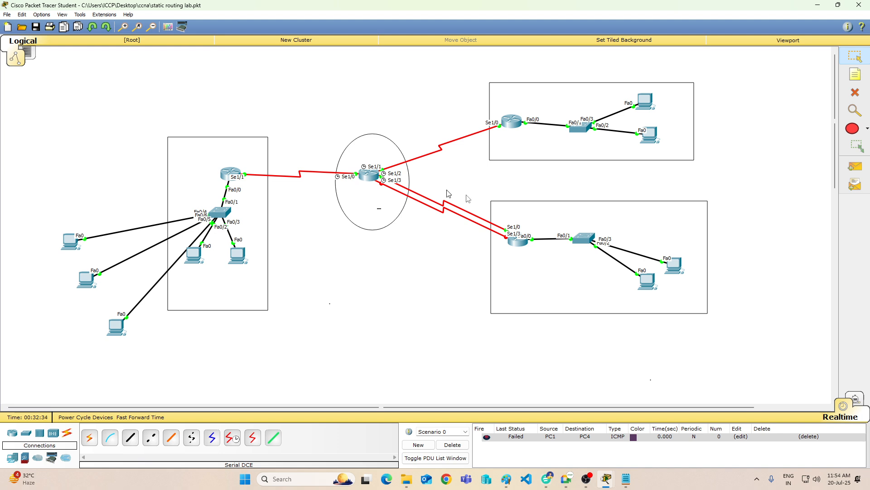
Step: Open Router1's command line and enter global configuration mode with "config", accepting the default terminal source
{"action": "left_click", "coordinate": [366, 180]}
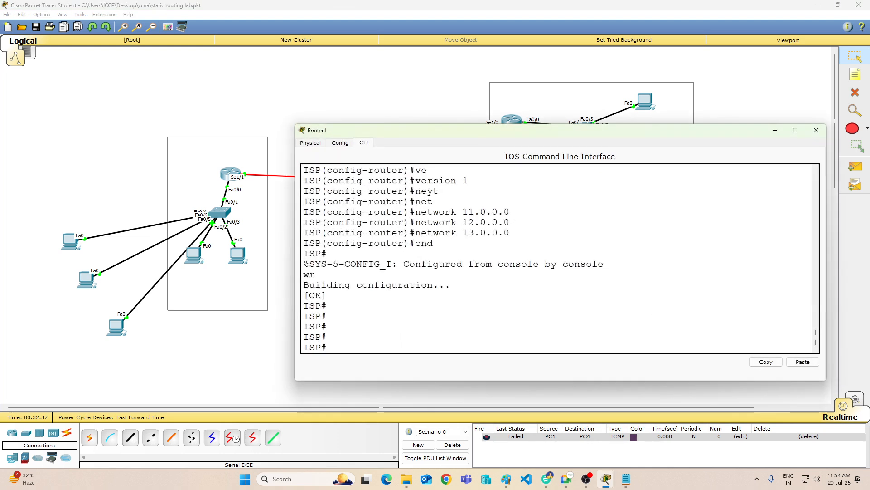
{"action": "key", "text": "Return"}
{"action": "key", "text": "Return"}
{"action": "key", "text": "Return"}
{"action": "key", "text": "Return"}
{"action": "key", "text": "Return"}
{"action": "key", "text": "Return"}
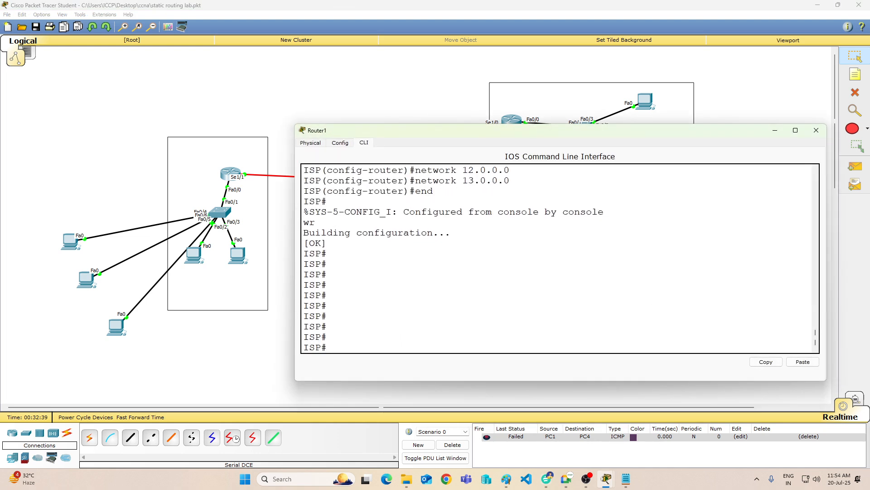
{"action": "type", "text": "config"}
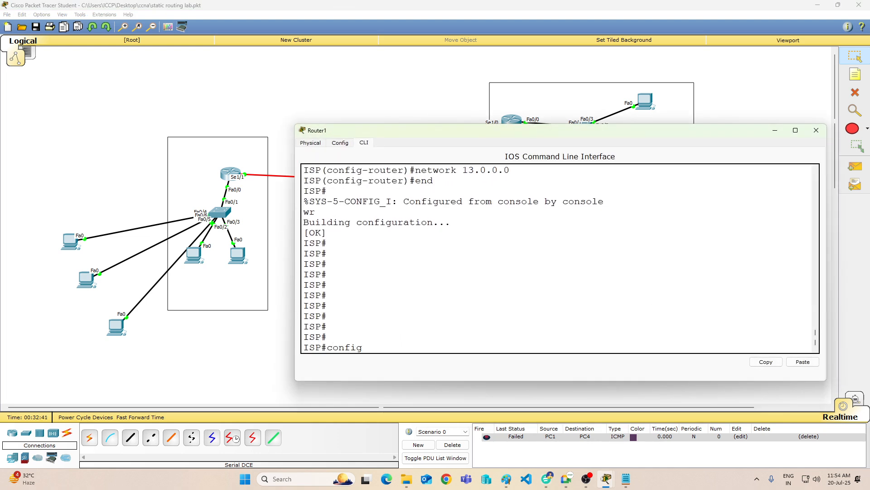
{"action": "key", "text": "Return"}
{"action": "key", "text": "Return"}
{"action": "key", "text": "Return"}
{"action": "key", "text": "Return"}
{"action": "key", "text": "Return"}
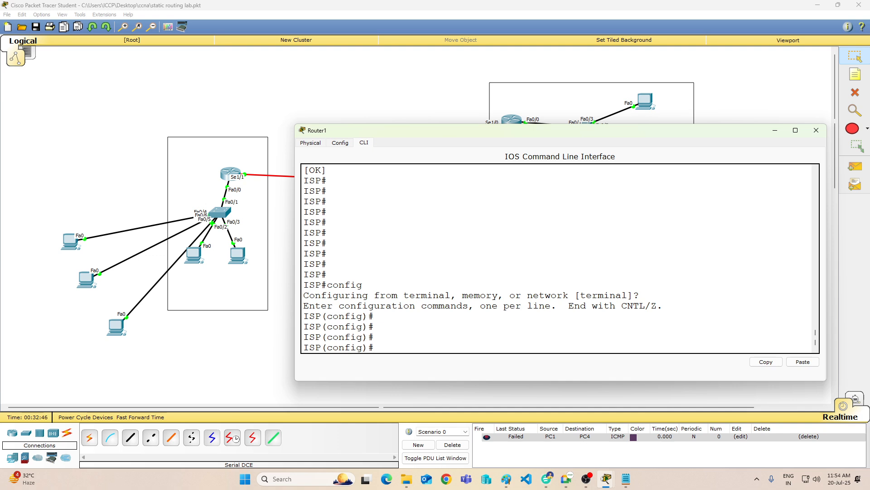
Step: Enter a static route on Router1 with "ip route 10.0.0.0 255.255.255.0 s1/2"
{"action": "type", "text": "ip route 10.0.0.0 255.25"}
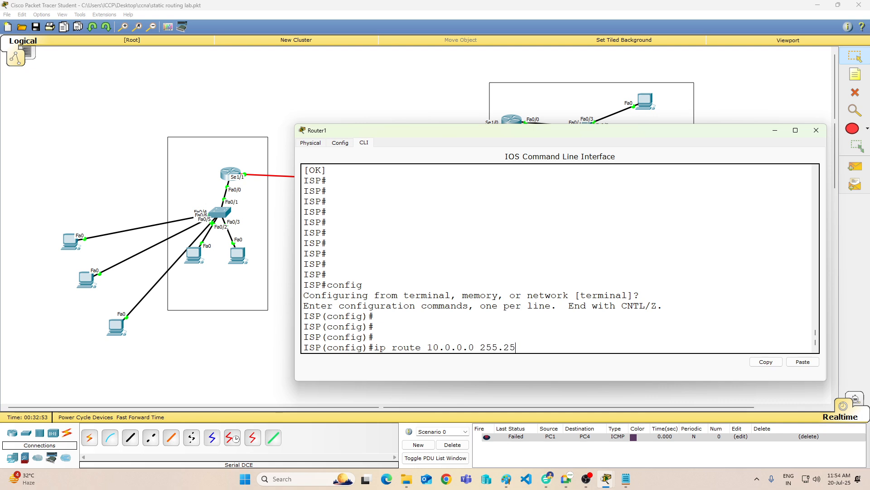
{"action": "type", "text": "5.255.0 s1/2"}
{"action": "key", "text": "Return"}
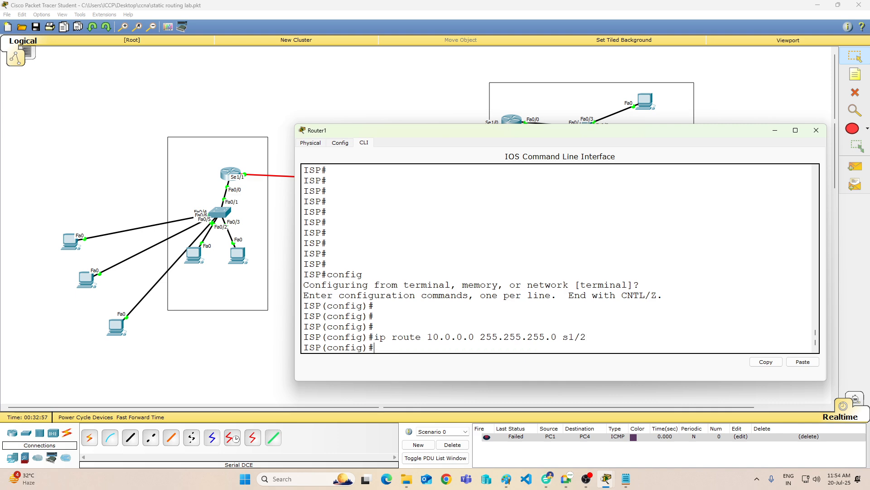
{"action": "key", "text": "Return"}
{"action": "key", "text": "Return"}
{"action": "key", "text": "Return"}
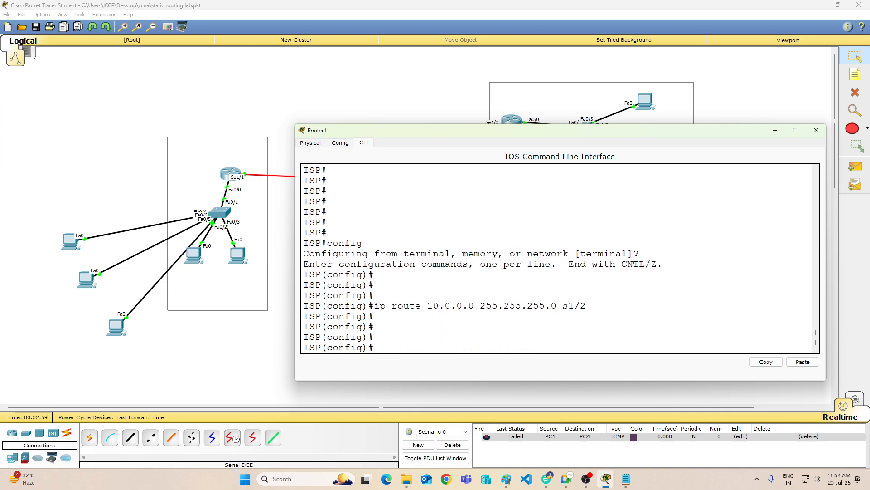
Step: Close and reopen Router1's window, and enter interface configuration for the new serial port with "int s1/3"
{"action": "left_click", "coordinate": [816, 131]}
{"action": "left_click", "coordinate": [364, 176]}
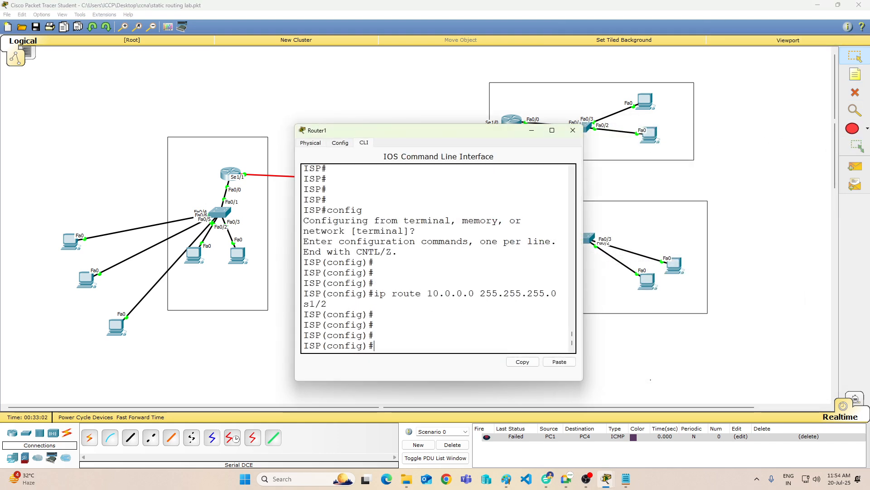
{"action": "type", "text": "int"}
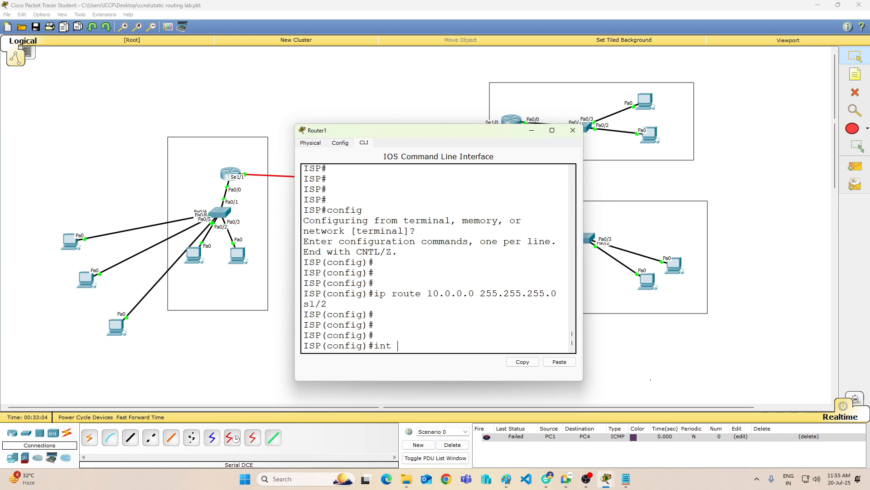
{"action": "type", "text": " s"}
{"action": "key", "text": "BackSpace"}
{"action": "type", "text": "s1/3"}
{"action": "key", "text": "Return"}
{"action": "key", "text": "Return"}
{"action": "key", "text": "Return"}
Step: Assign the address 100.0.0.100 with mask 255.255.255.0 to Router1's Serial1/3 using "ip add"
{"action": "type", "text": "ip "}
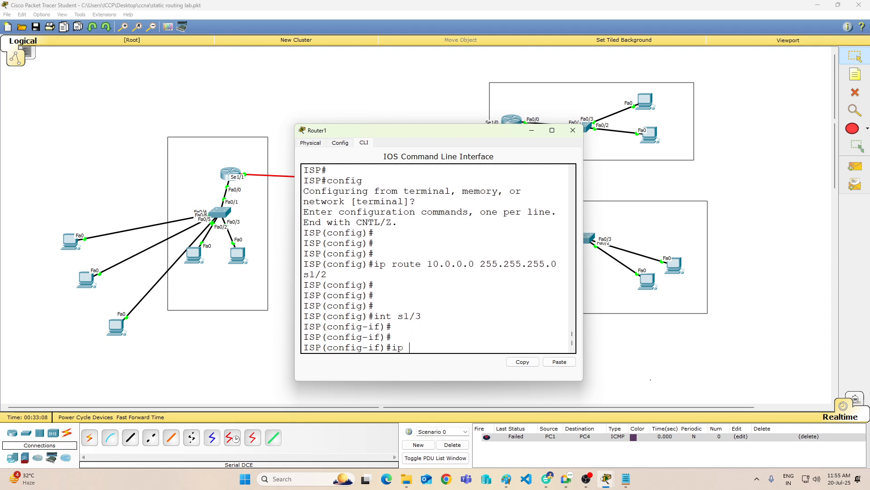
{"action": "type", "text": "add 100.0.0.100"}
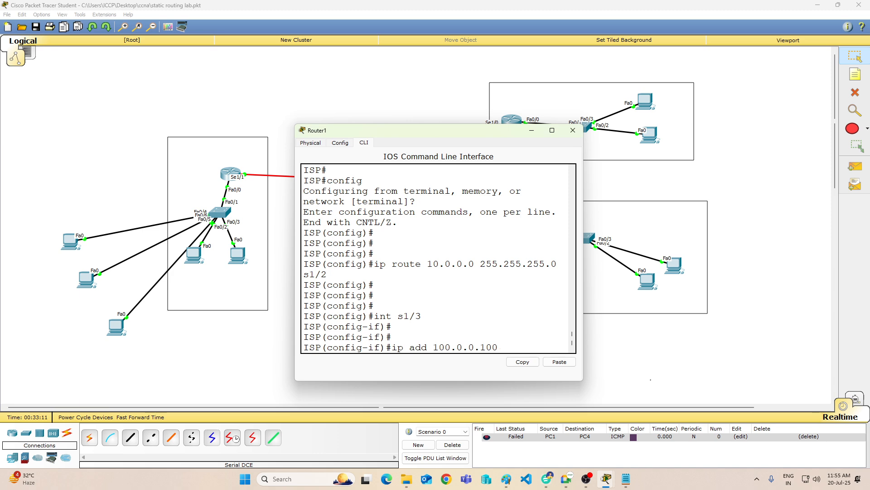
{"action": "type", "text": " 255.255.255"}
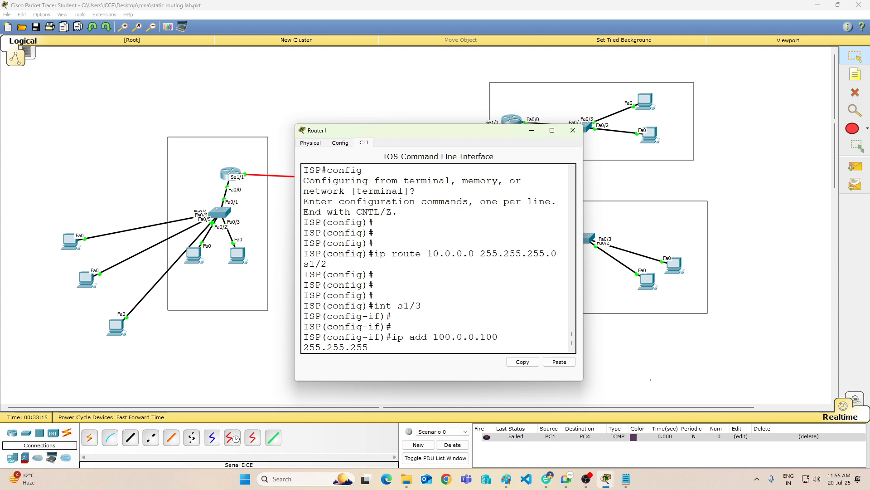
{"action": "type", "text": ".0"}
{"action": "key", "text": "Return"}
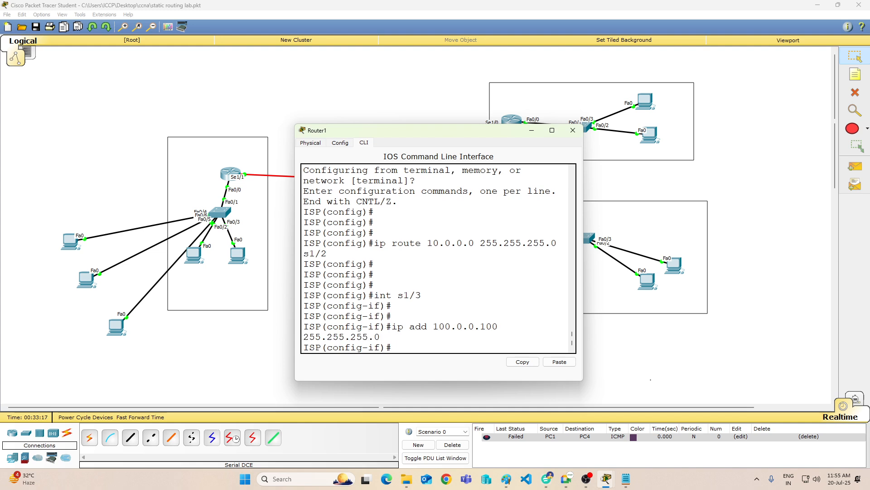
Step: Enable Router1's Serial1/3 with "no shut" and set its clock rate to 64000
{"action": "type", "text": "no shut"}
{"action": "key", "text": "Return"}
{"action": "type", "text": "cloc"}
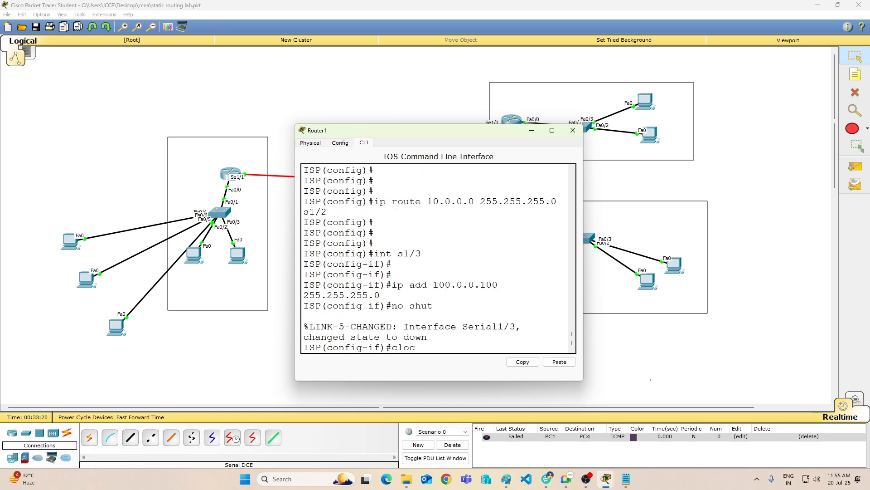
{"action": "type", "text": "k rate 64000"}
{"action": "key", "text": "Return"}
{"action": "key", "text": "Return"}
{"action": "key", "text": "Return"}
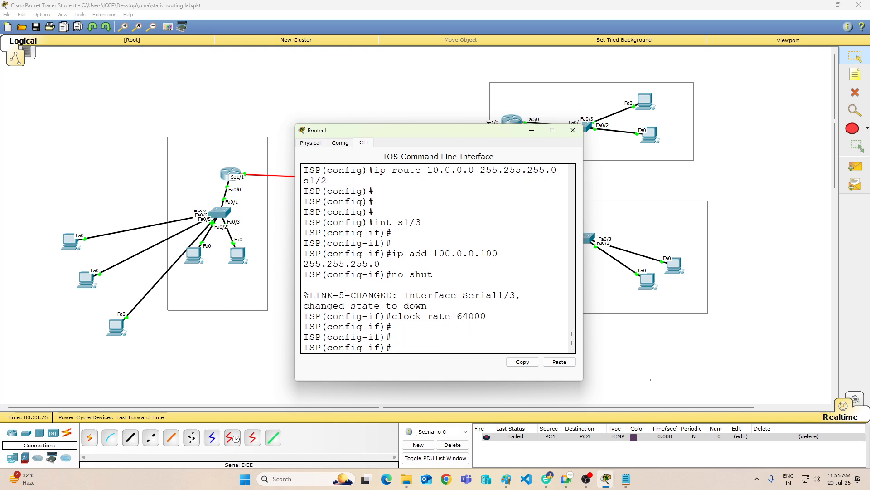
Step: Leave Router1's configuration with "end", save it with "wr" and close the router's window
{"action": "type", "text": "end"}
{"action": "key", "text": "Return"}
{"action": "type", "text": "r"}
{"action": "key", "text": "Return"}
{"action": "key", "text": "Return"}
{"action": "key", "text": "Return"}
{"action": "key", "text": "Return"}
{"action": "key", "text": "Return"}
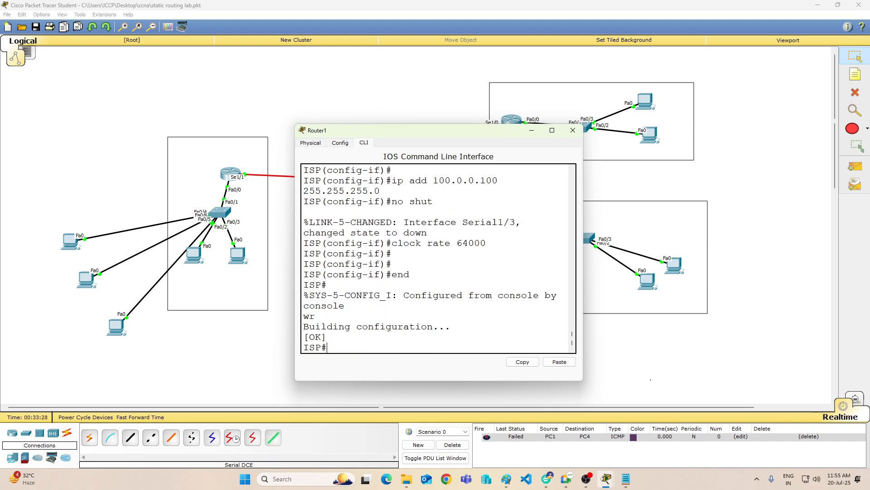
{"action": "left_click", "coordinate": [573, 130]}
Step: Open the command line of Router3 in the lower-right network and enter privileged mode with "en"
{"action": "left_click", "coordinate": [511, 238]}
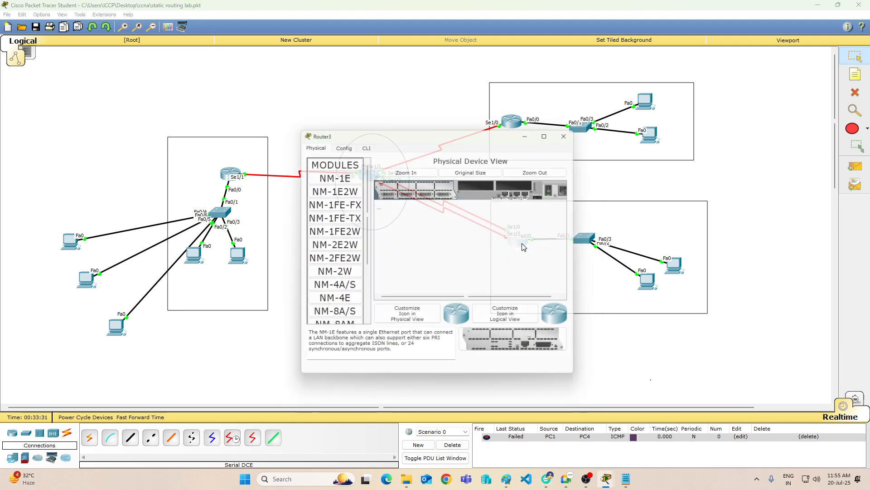
{"action": "left_click", "coordinate": [364, 143]}
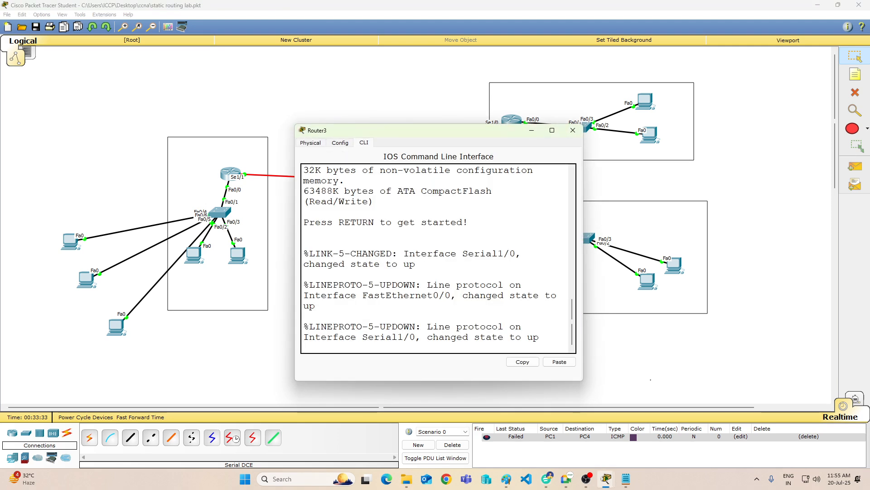
{"action": "key", "text": "Return"}
{"action": "key", "text": "Return"}
{"action": "key", "text": "Return"}
{"action": "key", "text": "Return"}
{"action": "key", "text": "Return"}
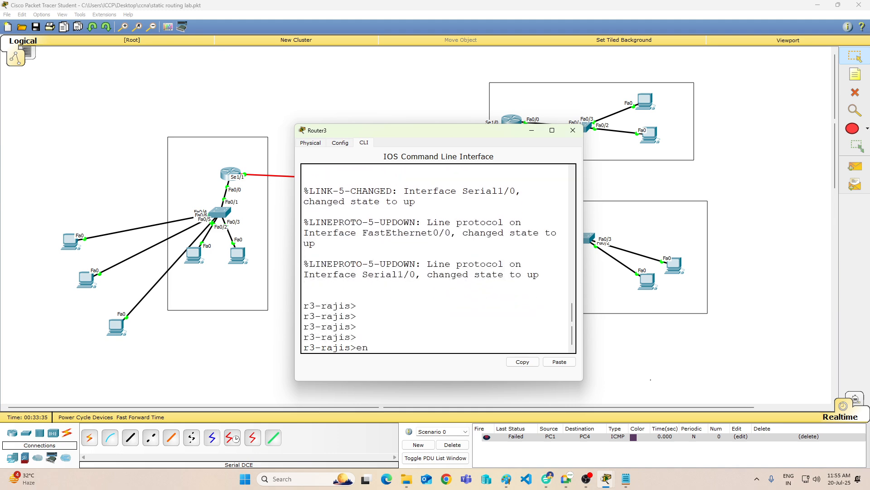
{"action": "type", "text": "en"}
{"action": "key", "text": "Return"}
Step: Enter global configuration mode on Router3 with "config t"
{"action": "type", "text": "is#i"}
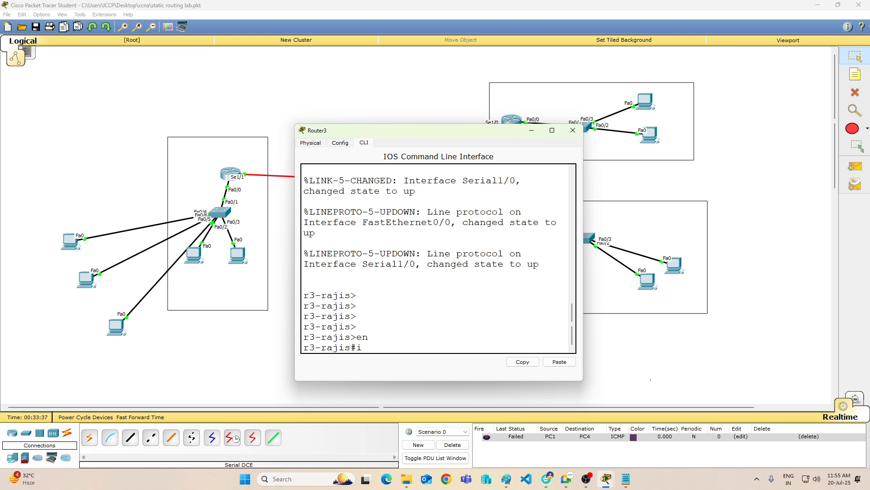
{"action": "key", "text": "BackSpace"}
{"action": "key", "text": "BackSpace"}
{"action": "key", "text": "BackSpace"}
{"action": "type", "text": "config t"}
{"action": "key", "text": "Return"}
{"action": "key", "text": "Return"}
{"action": "key", "text": "Return"}
{"action": "key", "text": "Return"}
Step: Enter interface configuration for s1/1 on Router3, then switch to the correct port with "int s1/3"
{"action": "type", "text": "int"}
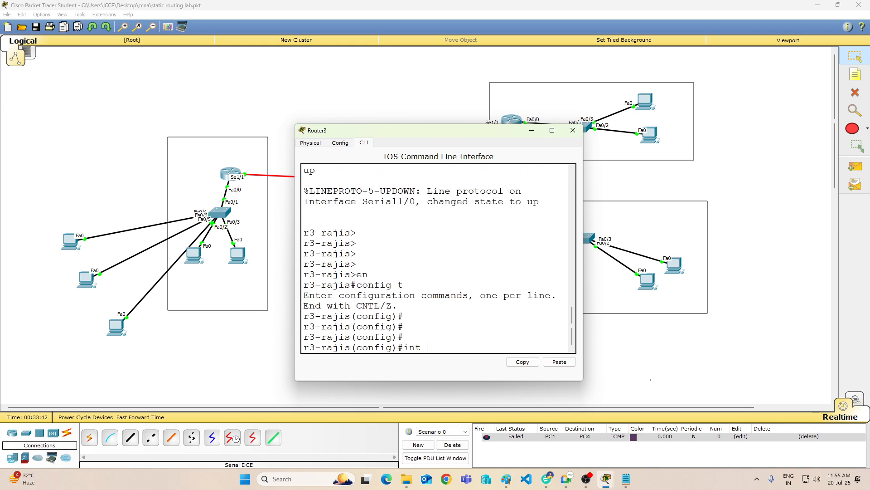
{"action": "type", "text": " s1/1"}
{"action": "key", "text": "Return"}
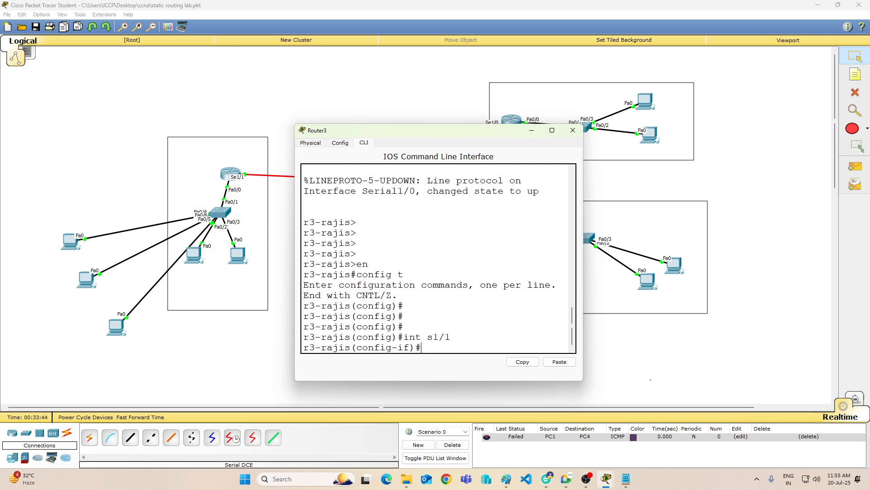
{"action": "key", "text": "Up"}
{"action": "type", "text": "3"}
{"action": "key", "text": "Return"}
Step: Assign 100.0.0.101 with mask 255.255.255.0 to Router3's Serial1/3 and enable it with "no shut"
{"action": "type", "text": "ip add 100.0.0.10"}
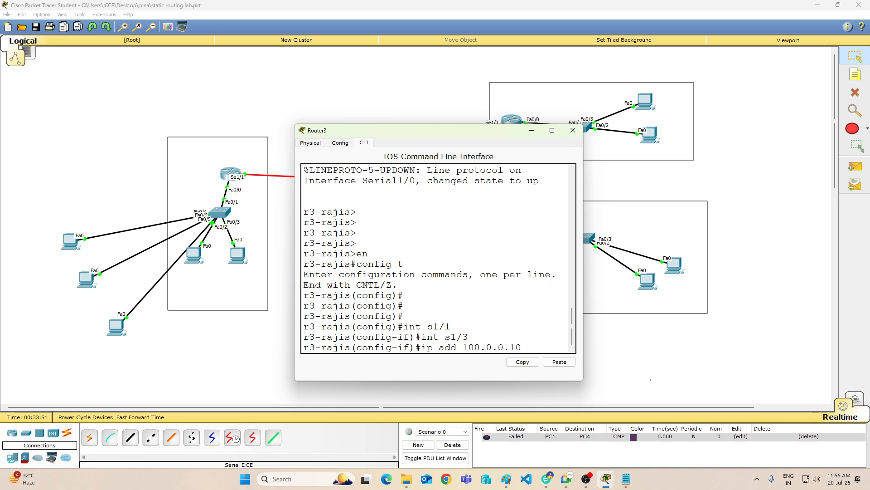
{"action": "type", "text": "1 255.255.255."}
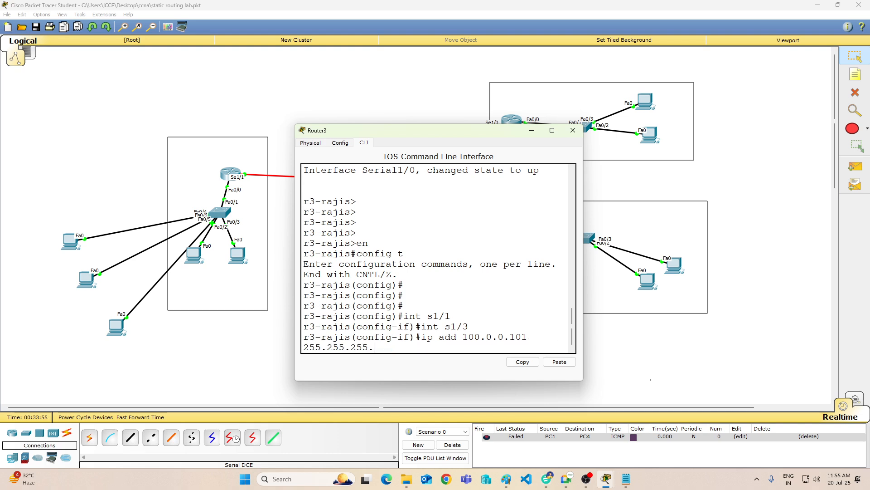
{"action": "type", "text": "0"}
{"action": "key", "text": "Return"}
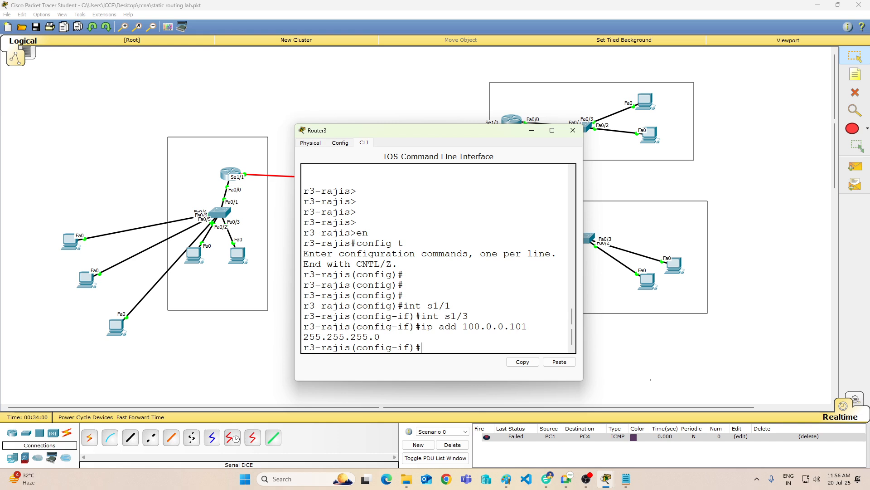
{"action": "type", "text": "no shut"}
{"action": "key", "text": "Return"}
Step: Try to set the clock rate of Router3's Serial1/3 to 64000
{"action": "type", "text": "cloc"}
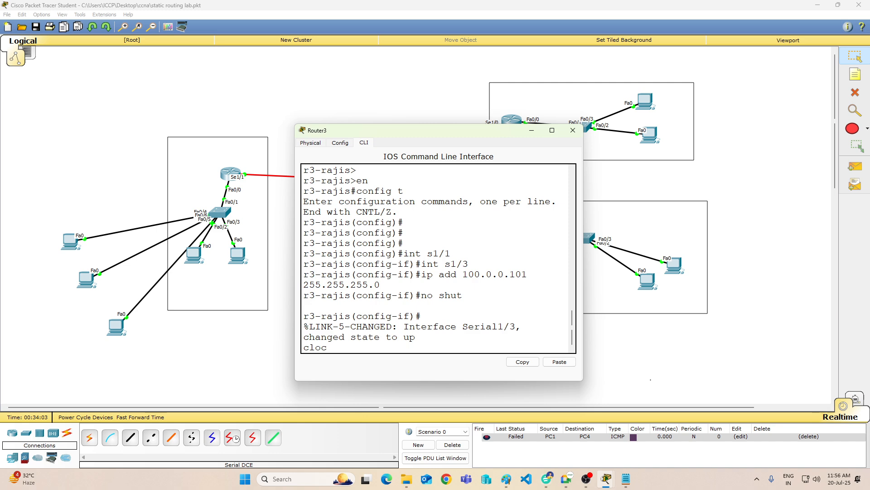
{"action": "type", "text": "k rate 64000"}
{"action": "key", "text": "Return"}
{"action": "key", "text": "Return"}
{"action": "key", "text": "Return"}
Step: Leave Router3's interface configuration with "end" and save it with "wr"
{"action": "type", "text": "e"}
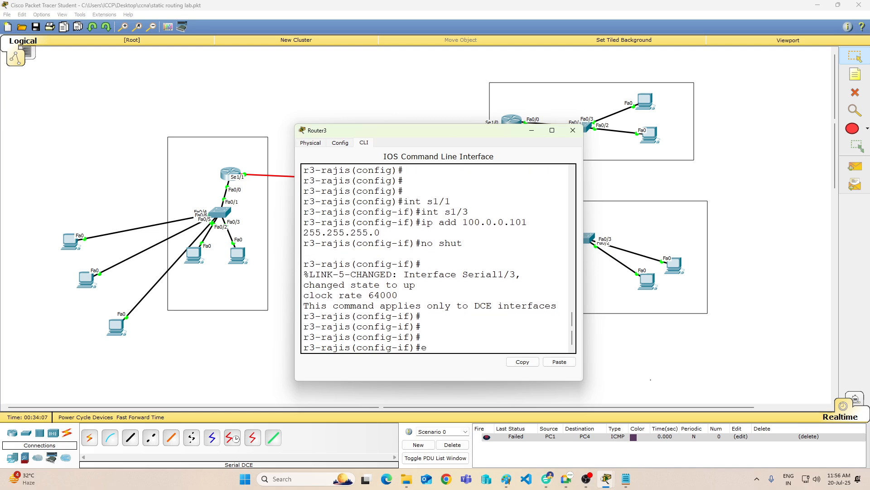
{"action": "type", "text": "nd w"}
{"action": "key", "text": "Return"}
{"action": "key", "text": "Return"}
{"action": "key", "text": "Return"}
{"action": "key", "text": "Return"}
{"action": "key", "text": "Return"}
{"action": "key", "text": "Return"}
{"action": "key", "text": "Return"}
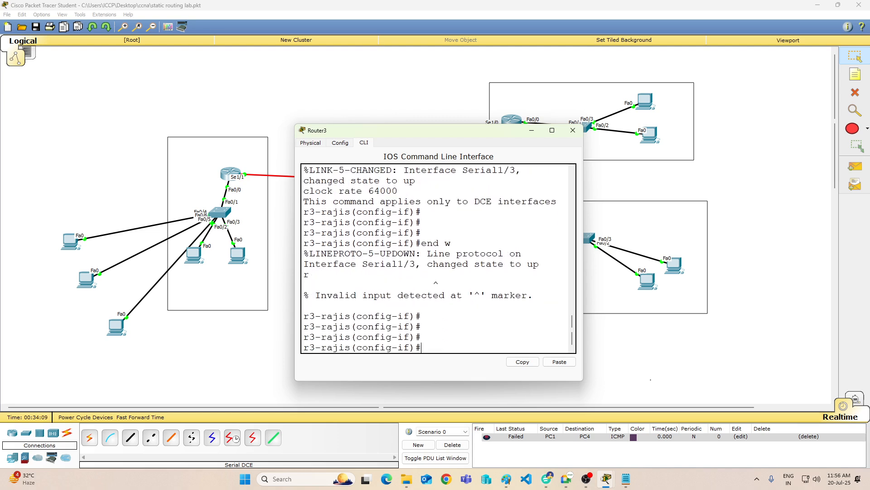
{"action": "type", "text": "end"}
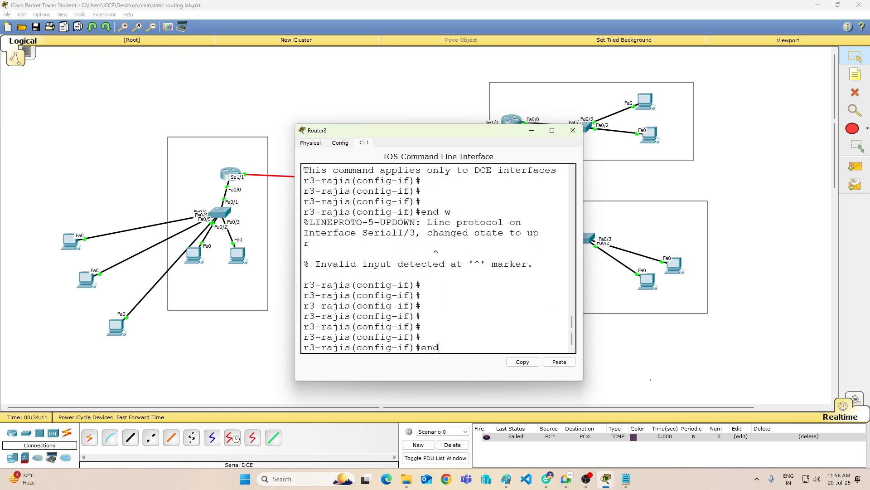
{"action": "key", "text": "Return"}
{"action": "type", "text": "wr"}
{"action": "key", "text": "Return"}
{"action": "key", "text": "Return"}
{"action": "key", "text": "Return"}
{"action": "key", "text": "Return"}
{"action": "key", "text": "Return"}
{"action": "key", "text": "Return"}
{"action": "key", "text": "Return"}
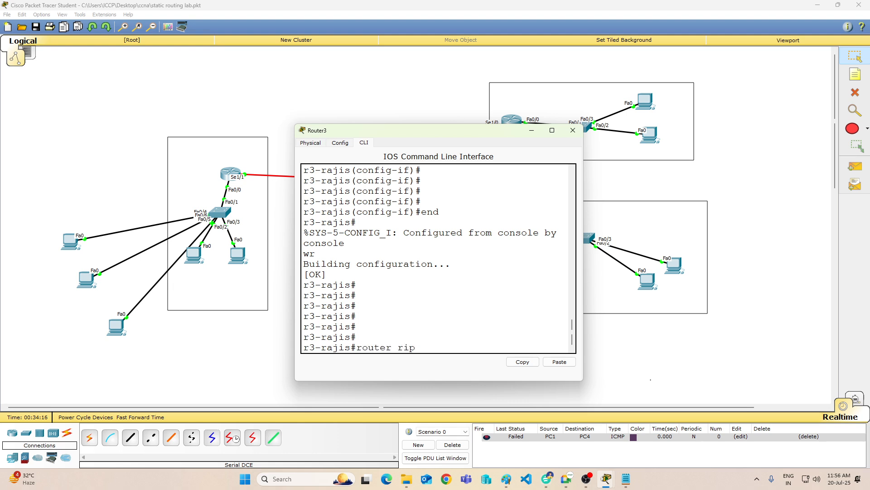
Step: Try to start RIP configuration with "router rip" from Router3's privileged mode
{"action": "type", "text": "router rip"}
{"action": "key", "text": "Return"}
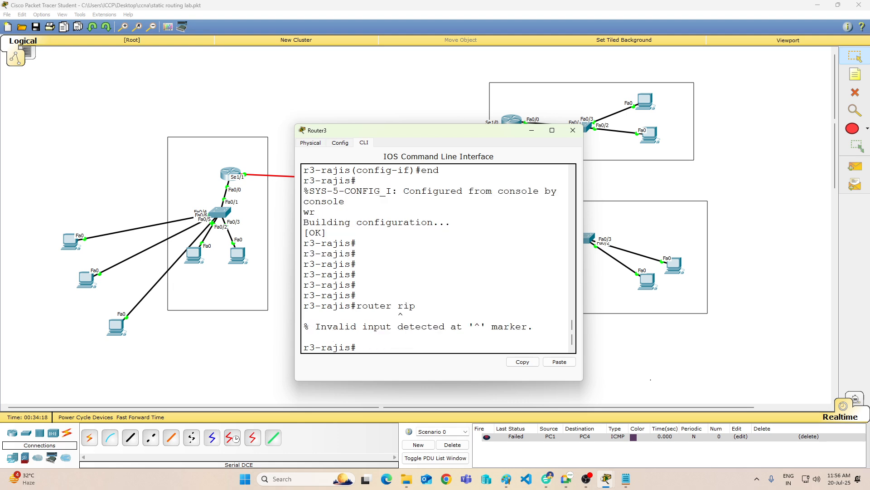
{"action": "key", "text": "Up"}
{"action": "key", "text": "BackSpace"}
{"action": "key", "text": "BackSpace"}
{"action": "key", "text": "BackSpace"}
{"action": "key", "text": "BackSpace"}
{"action": "key", "text": "BackSpace"}
{"action": "key", "text": "BackSpace"}
{"action": "key", "text": "BackSpace"}
{"action": "key", "text": "BackSpace"}
{"action": "key", "text": "BackSpace"}
{"action": "key", "text": "BackSpace"}
Step: Enter global configuration mode on Router3 with "config t" and start RIP configuration with "router rip"
{"action": "type", "text": "config t"}
{"action": "key", "text": "Return"}
{"action": "key", "text": "Return"}
{"action": "key", "text": "Return"}
{"action": "key", "text": "Return"}
{"action": "type", "text": "route"}
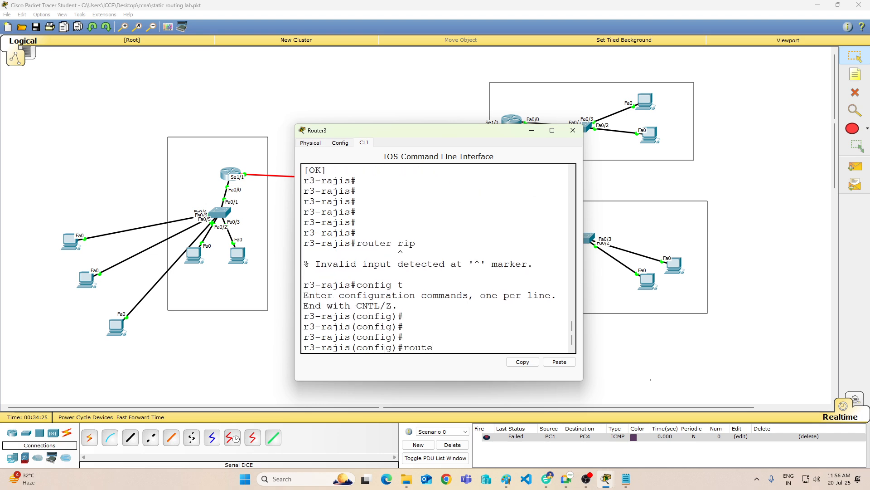
{"action": "type", "text": "r rip"}
{"action": "key", "text": "Return"}
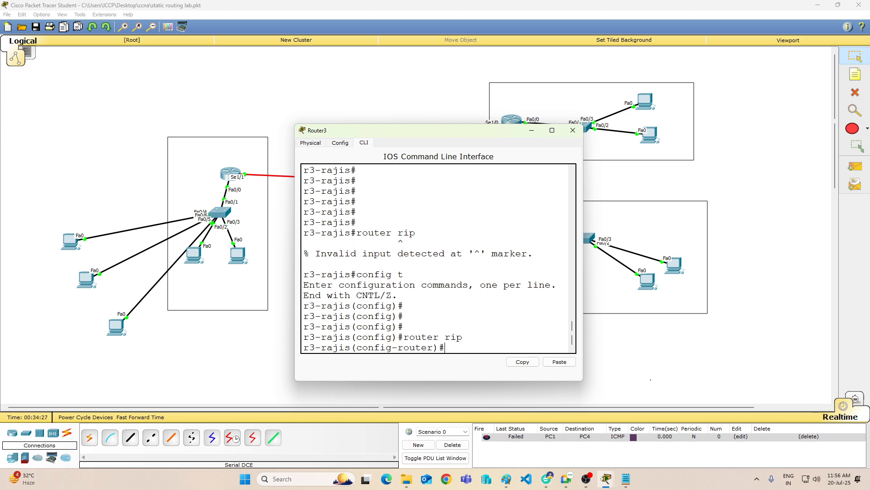
Step: Set Router3's RIP to version 1
{"action": "type", "text": "vet"}
{"action": "key", "text": "Tab"}
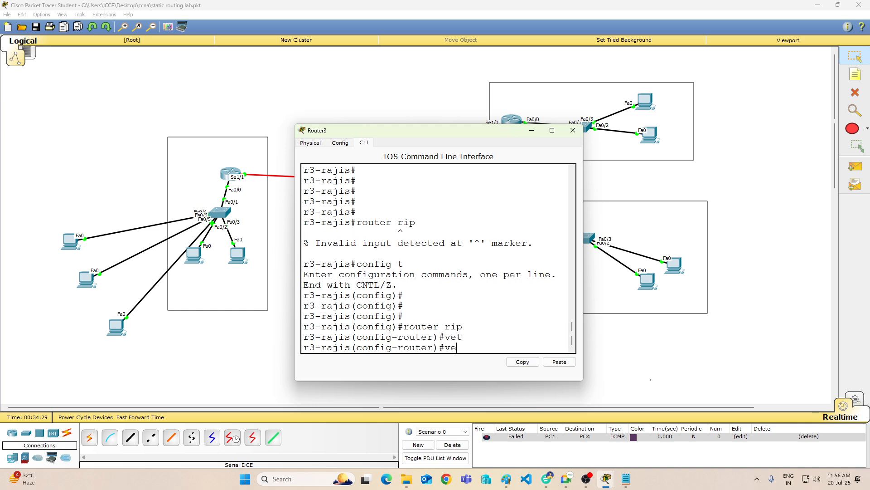
{"action": "key", "text": "Tab"}
{"action": "type", "text": "1"}
{"action": "key", "text": "Return"}
{"action": "key", "text": "Return"}
{"action": "key", "text": "Return"}
Step: Add the networks 100.0.0.0 and 10.0.0.0 to Router3's RIP configuration
{"action": "type", "text": "nbet"}
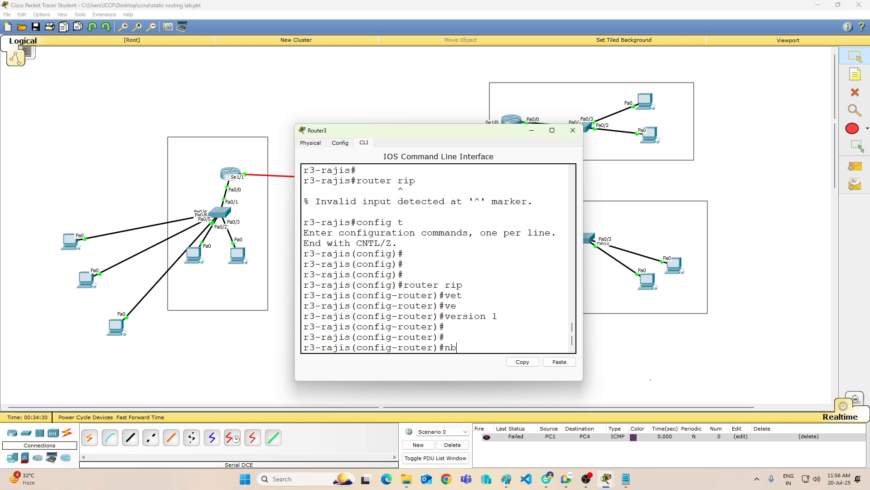
{"action": "key", "text": "Tab"}
{"action": "key", "text": "BackSpace"}
{"action": "key", "text": "BackSpace"}
{"action": "key", "text": "BackSpace"}
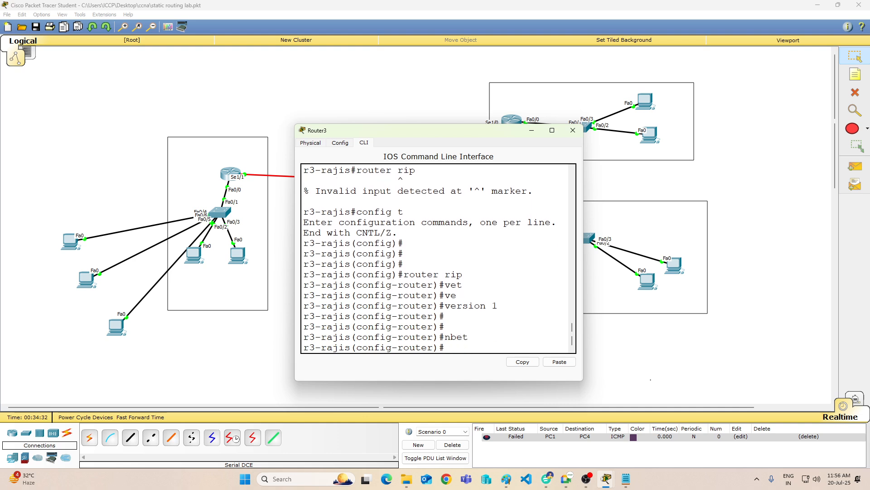
{"action": "type", "text": "et"}
{"action": "key", "text": "Tab"}
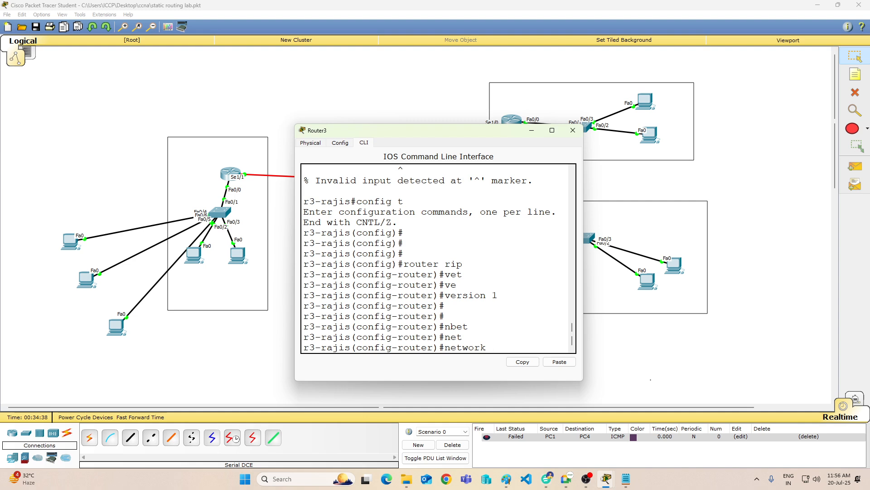
{"action": "type", "text": "100.0.0.0"}
{"action": "key", "text": "Return"}
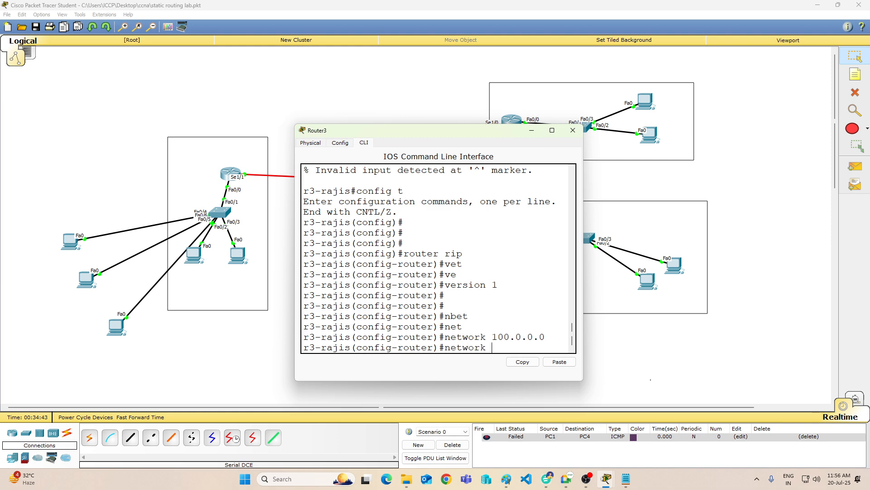
{"action": "type", "text": "network 10.0.0.0"}
{"action": "key", "text": "Return"}
Step: Leave Router3's RIP configuration with "end", save it with "wr" and close the router's window
{"action": "type", "text": "er)#e"}
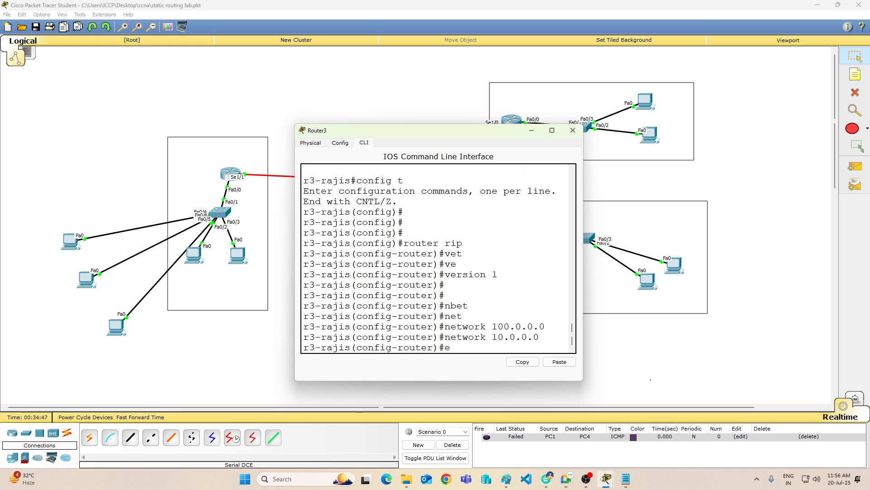
{"action": "type", "text": "nd"}
{"action": "key", "text": "Return"}
{"action": "type", "text": "wr"}
{"action": "key", "text": "Return"}
{"action": "key", "text": "Return"}
{"action": "key", "text": "Return"}
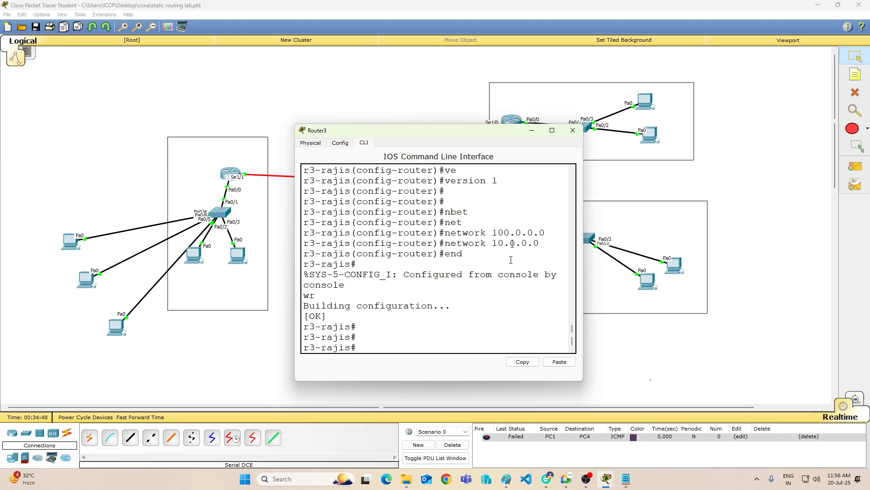
{"action": "left_click", "coordinate": [573, 130]}
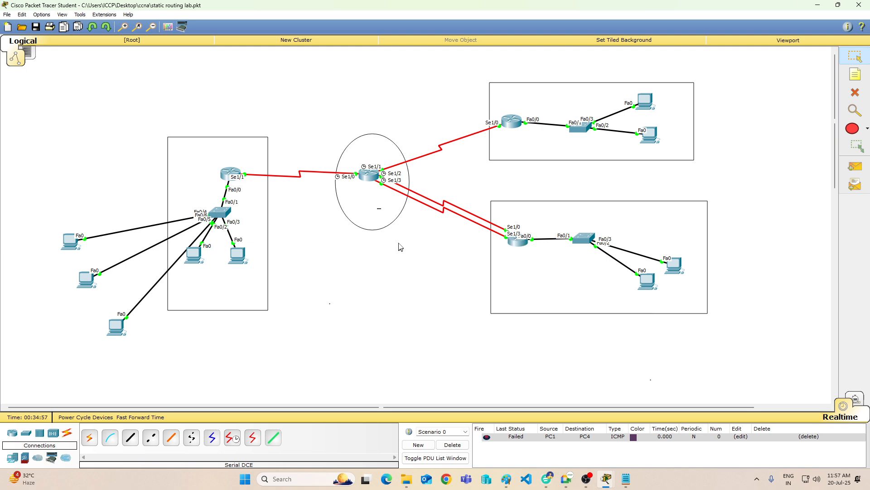
Step: Delete the current Scenario 0 to clear its failed PDU entry
{"action": "left_click", "coordinate": [452, 445]}
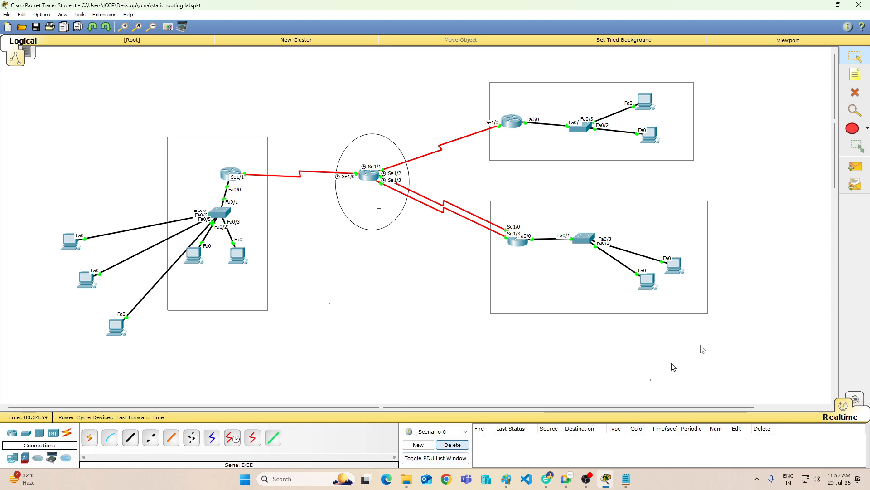
Step: Test connectivity to PC2 with simple PDUs from PC1 and from PC0, and delete the scenario to clear the entries
{"action": "left_click", "coordinate": [855, 166]}
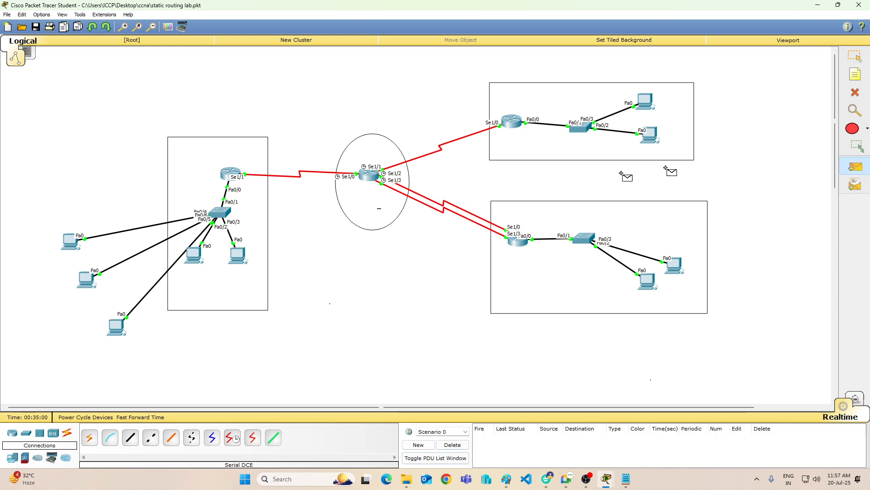
{"action": "left_click", "coordinate": [236, 254]}
{"action": "left_click", "coordinate": [648, 282]}
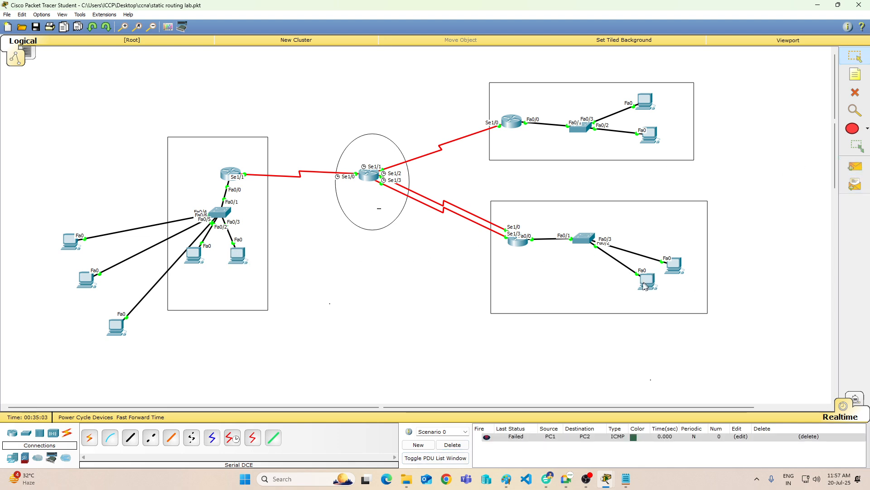
{"action": "left_click", "coordinate": [855, 167]}
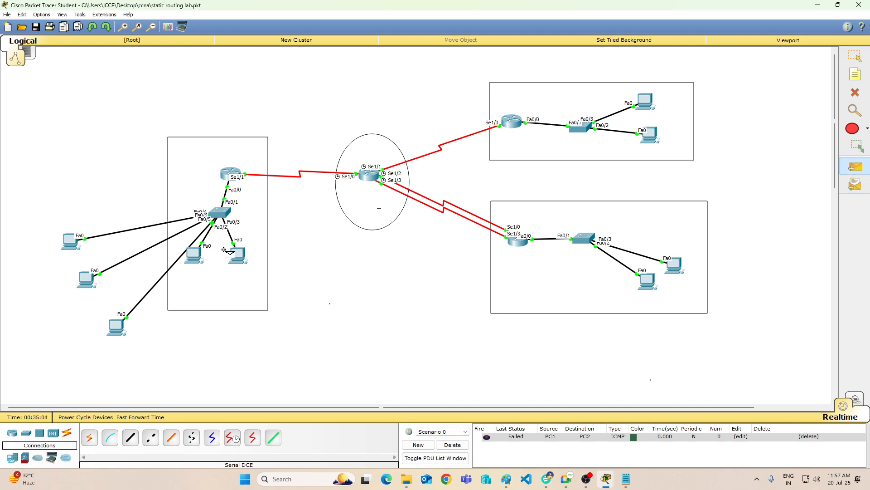
{"action": "left_click", "coordinate": [193, 256]}
{"action": "left_click", "coordinate": [647, 284]}
{"action": "left_click", "coordinate": [452, 444]}
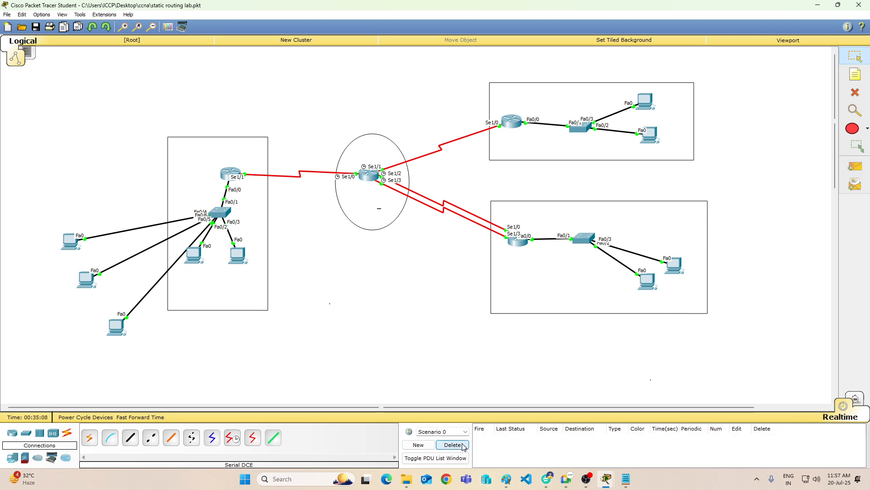
Step: Send a simple PDU from PC0 to PC4 and delete the scenario to clear its entry
{"action": "left_click", "coordinate": [855, 173]}
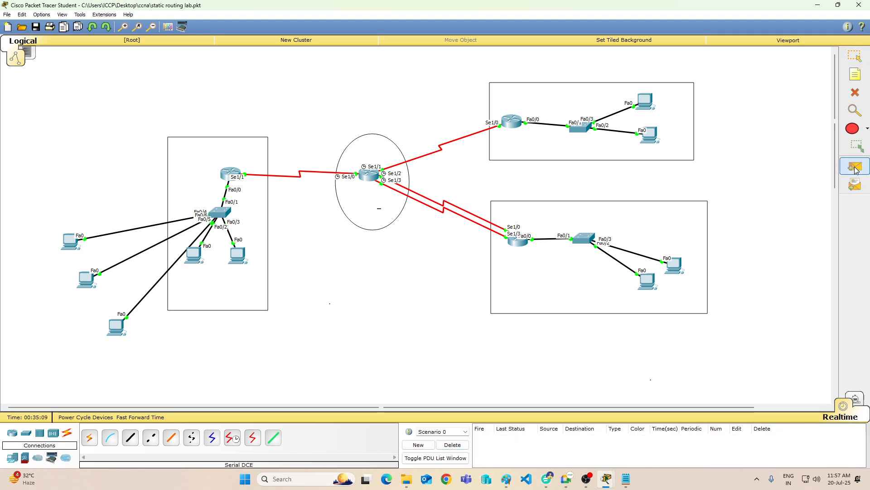
{"action": "left_click", "coordinate": [200, 250]}
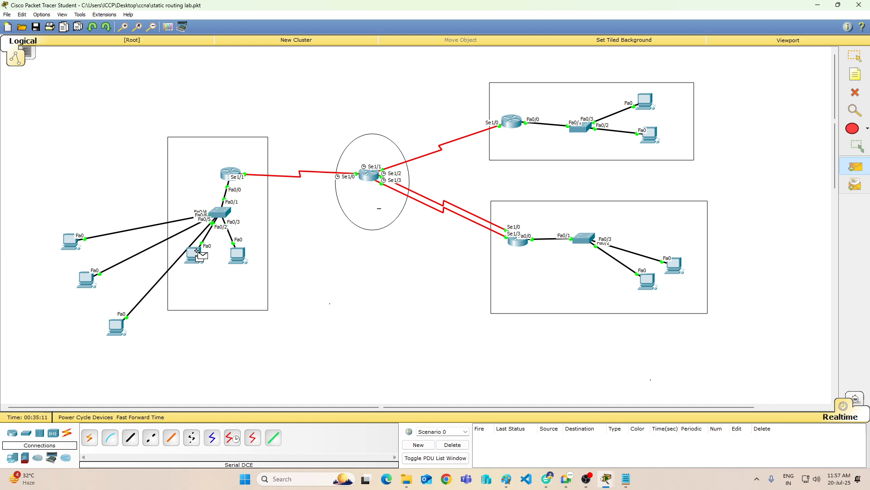
{"action": "left_click", "coordinate": [646, 101]}
{"action": "left_click", "coordinate": [452, 444]}
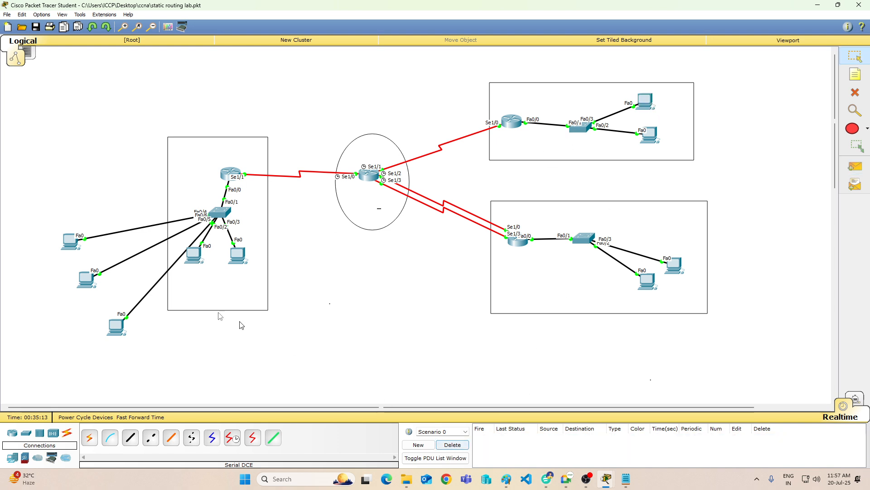
Step: Set PC0's static IP address to 192.168.1.12 with mask 255.255.255.0 and default gateway 192.168.1.1, and close its window
{"action": "left_click", "coordinate": [193, 255]}
{"action": "left_click", "coordinate": [327, 175]}
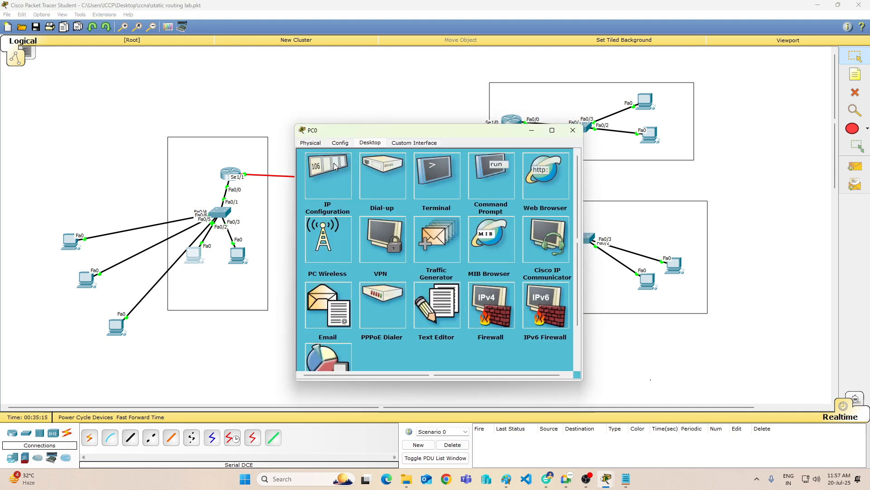
{"action": "left_click", "coordinate": [397, 182]}
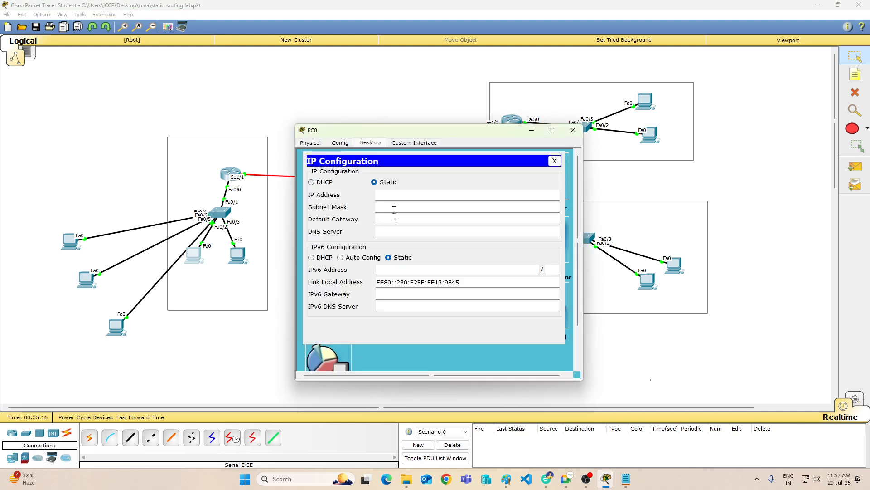
{"action": "type", "text": "192.168.1.12"}
{"action": "key", "text": "Tab"}
{"action": "key", "text": "Tab"}
{"action": "type", "text": "1"}
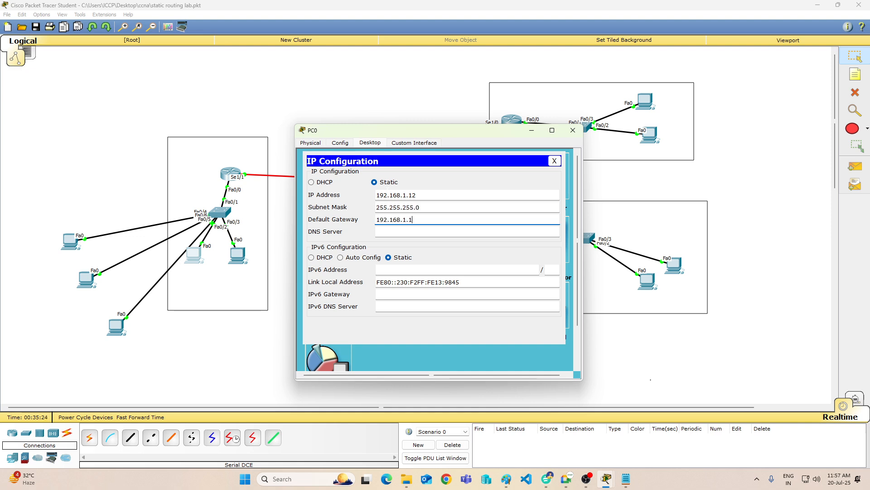
{"action": "left_click", "coordinate": [573, 130]}
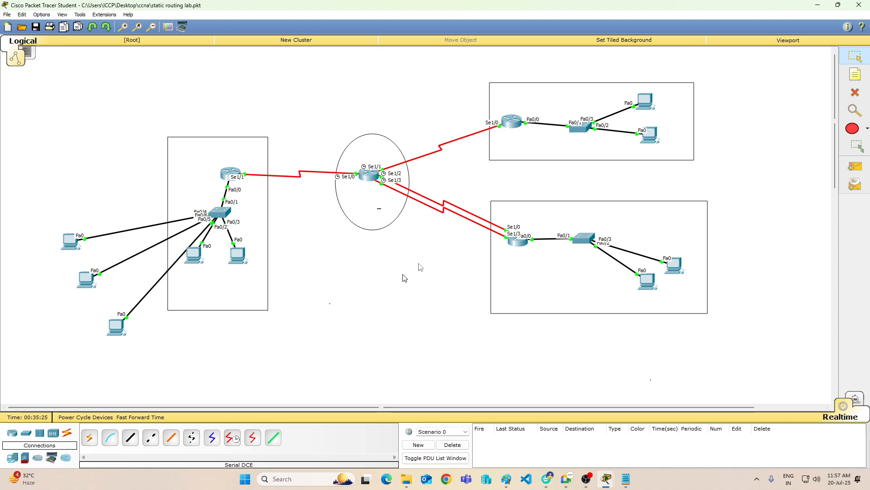
Step: Send a simple PDU from PC0 to its own LAN's router and delete the scenario to clear the entry
{"action": "left_click", "coordinate": [855, 167]}
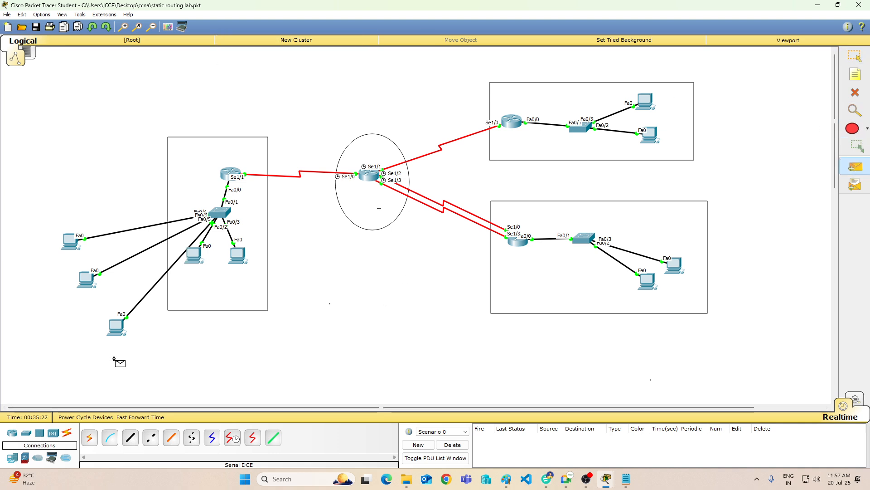
{"action": "left_click", "coordinate": [193, 255]}
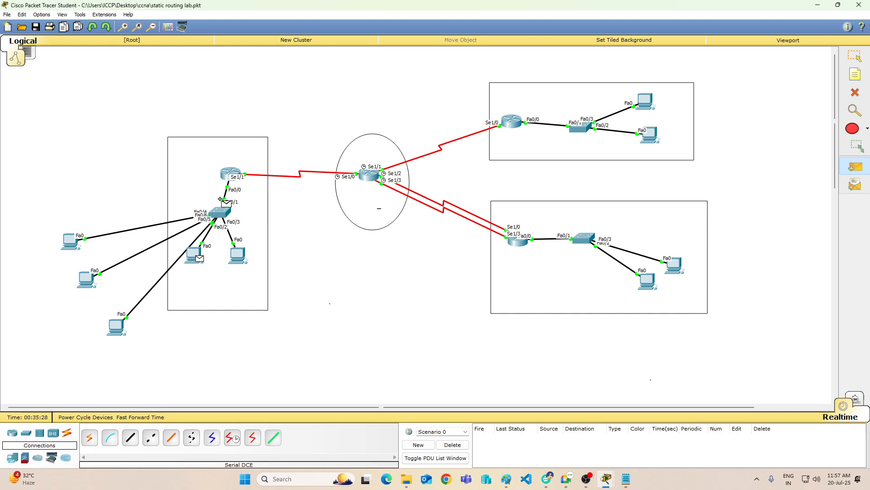
{"action": "left_click", "coordinate": [224, 174]}
{"action": "left_click", "coordinate": [452, 445]}
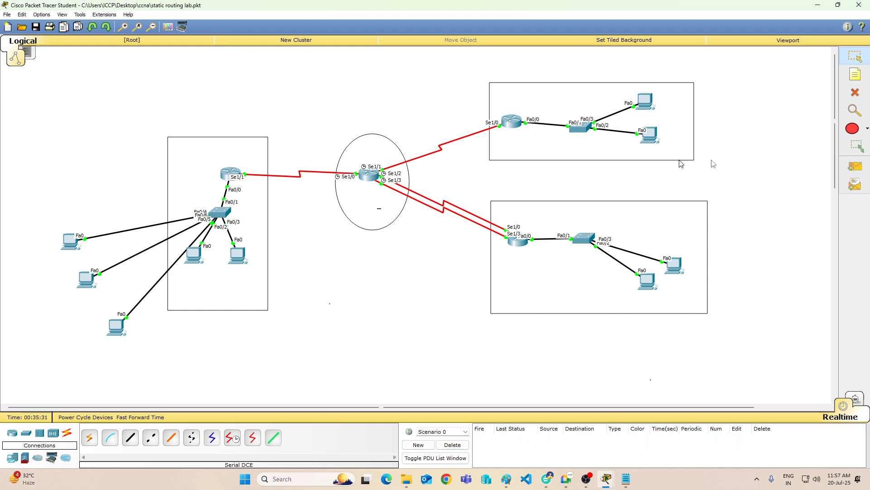
Step: Test PC0's reachability to Router1 and Router2 with one simple PDU each
{"action": "left_click", "coordinate": [855, 167]}
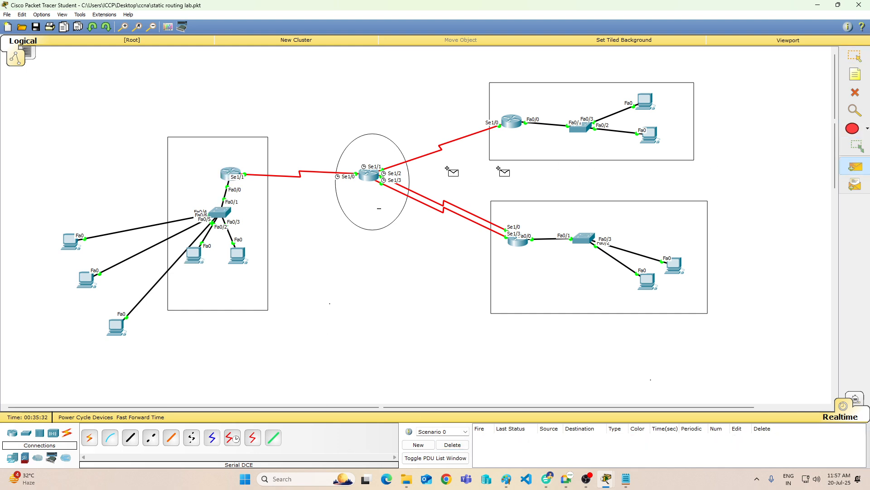
{"action": "left_click", "coordinate": [198, 251]}
{"action": "left_click", "coordinate": [371, 177]}
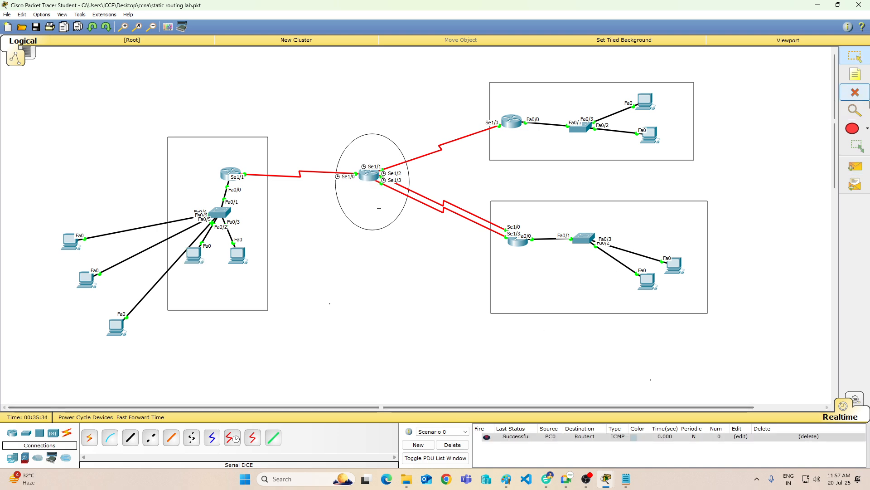
{"action": "left_click", "coordinate": [858, 166]}
{"action": "left_click", "coordinate": [196, 257]}
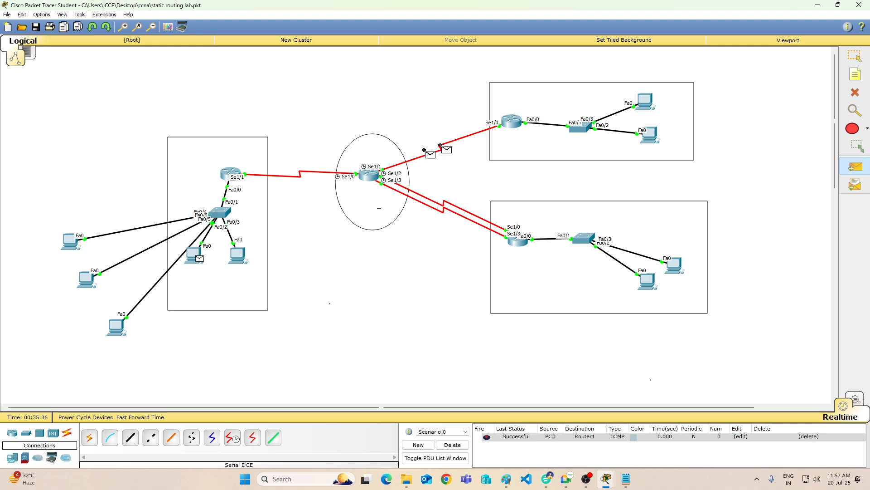
{"action": "left_click", "coordinate": [512, 121]}
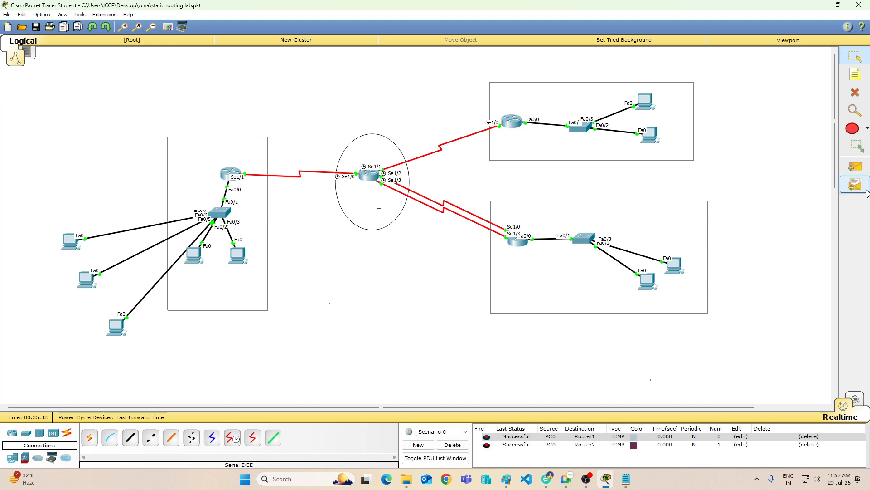
Step: Test PC0 to PC4 with a simple PDU and delete the scenario to clear all PDU entries
{"action": "left_click", "coordinate": [855, 167]}
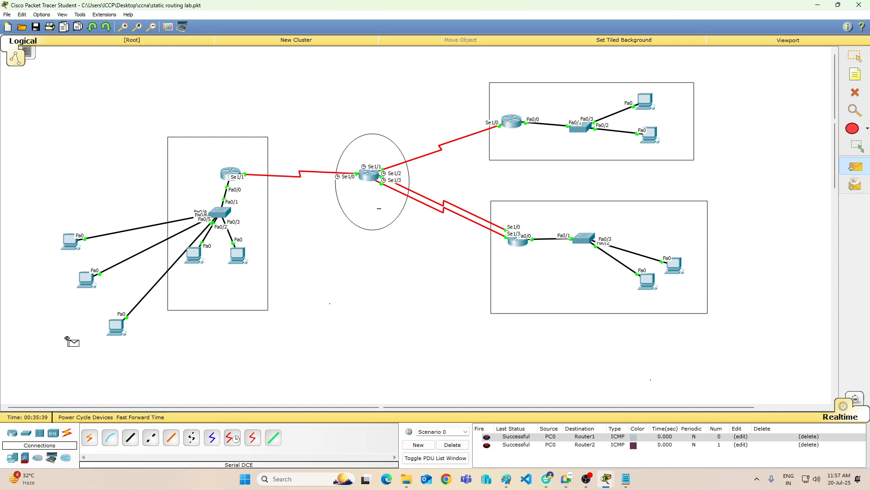
{"action": "left_click", "coordinate": [200, 255]}
{"action": "left_click", "coordinate": [644, 102]}
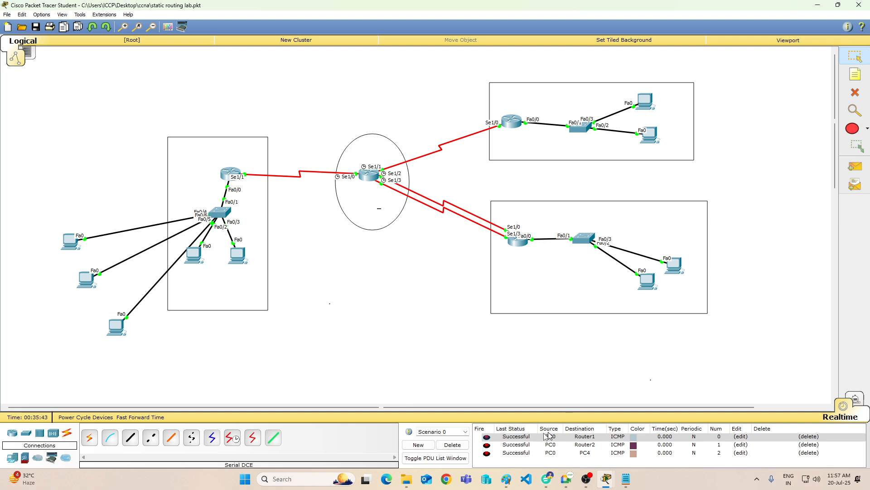
{"action": "left_click", "coordinate": [452, 445]}
Step: Send simple PDUs from PC8 to Router3 and from PC0 to PC2, and delete the scenario to clear them
{"action": "left_click", "coordinate": [855, 167]}
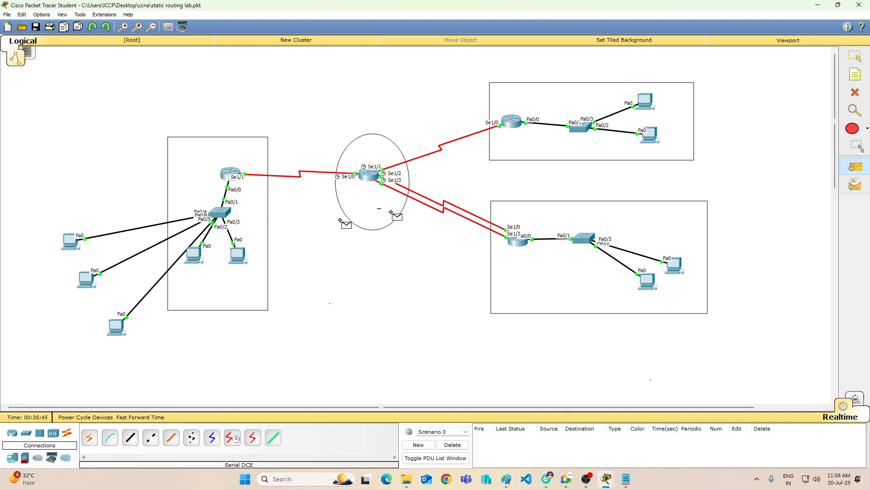
{"action": "left_click", "coordinate": [117, 328]}
{"action": "left_click", "coordinate": [516, 244]}
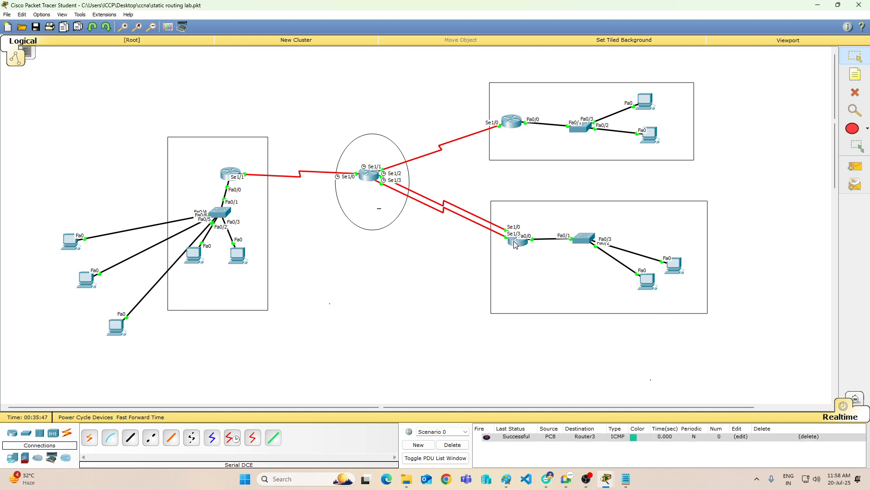
{"action": "left_click", "coordinate": [855, 167]}
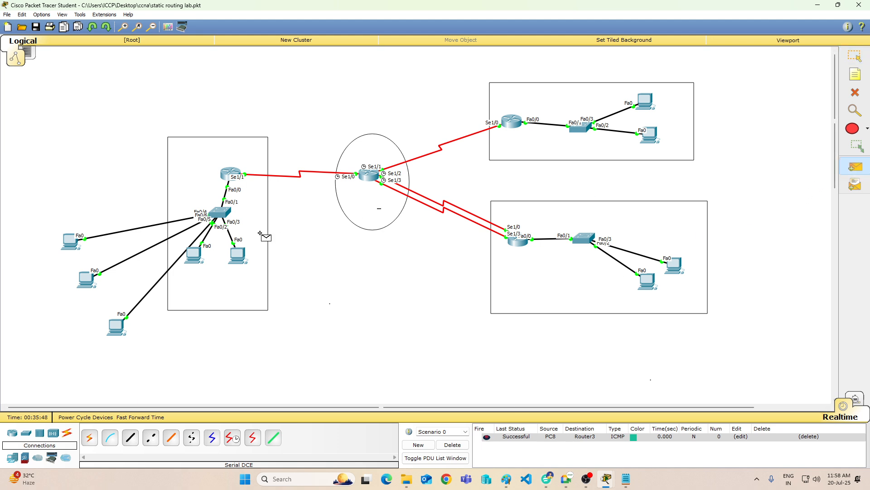
{"action": "left_click", "coordinate": [194, 254]}
{"action": "left_click", "coordinate": [647, 281]}
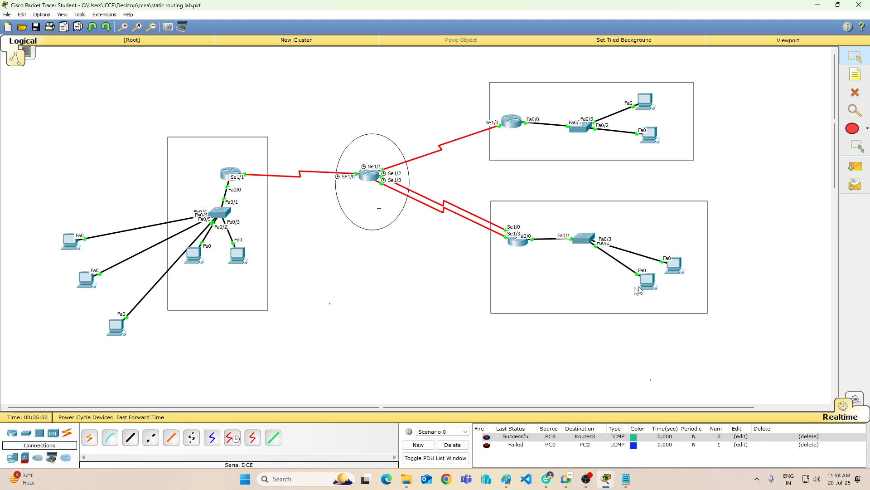
{"action": "left_click", "coordinate": [453, 445]}
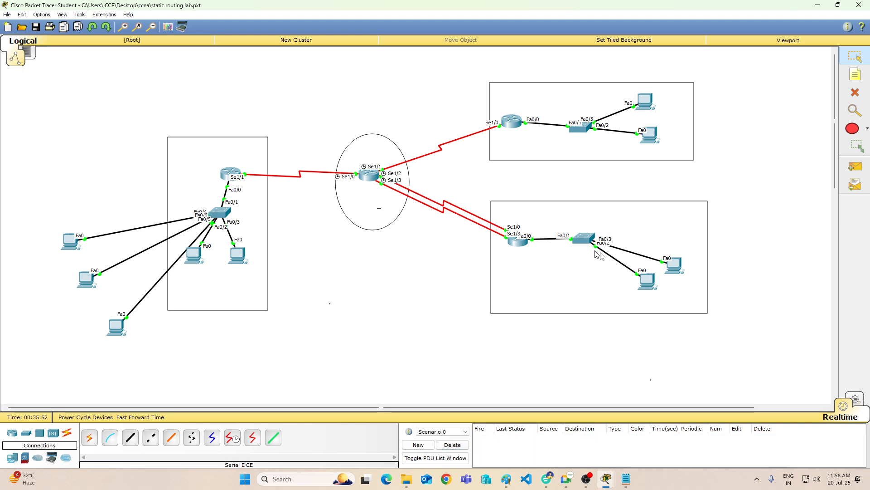
Step: Check PC2's IP address, subnet mask and default gateway in its IP configuration, and close its window
{"action": "left_click", "coordinate": [648, 284]}
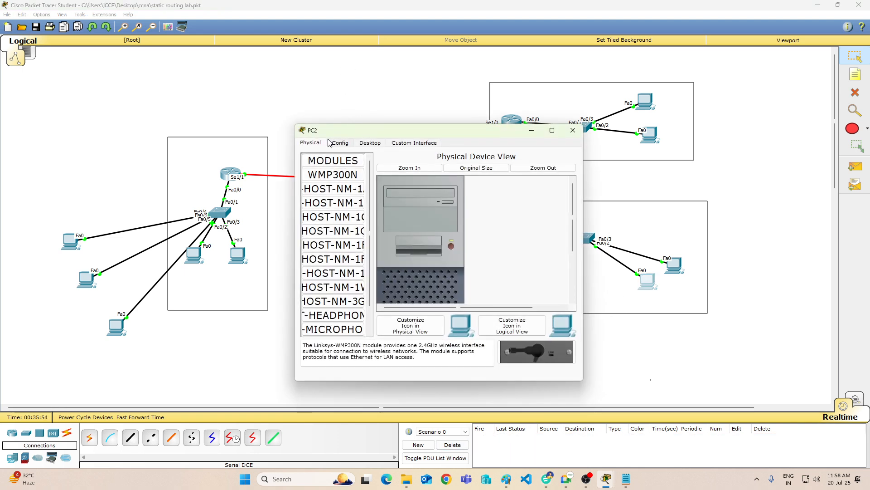
{"action": "left_click", "coordinate": [370, 143]}
{"action": "left_click", "coordinate": [336, 180]}
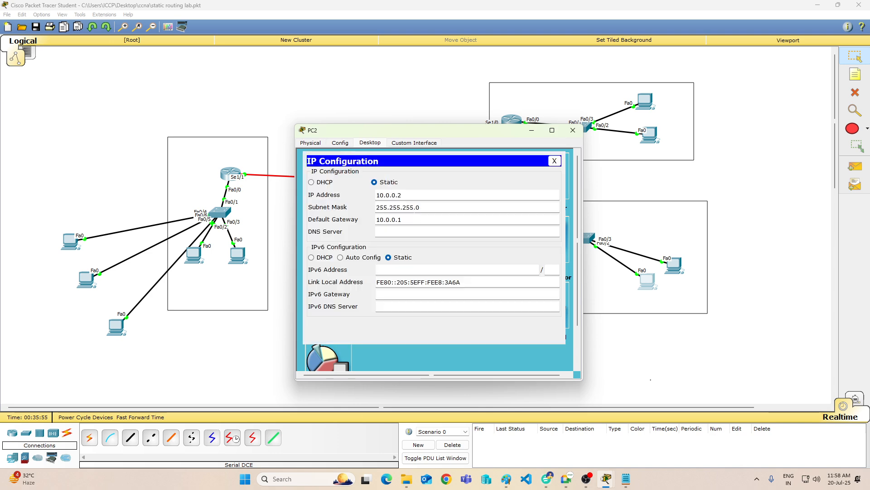
{"action": "left_click", "coordinate": [573, 136]}
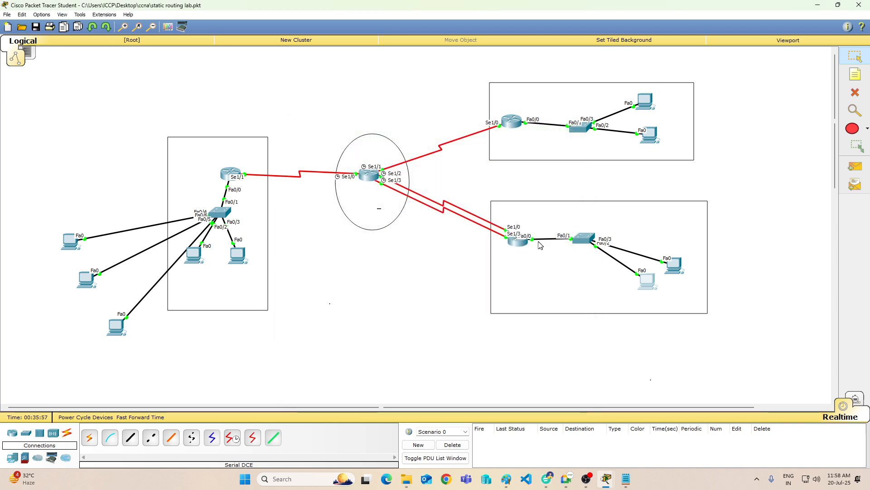
Step: Check Router3's interface addresses and display its routing table with "sh ip route"
{"action": "mouse_move", "coordinate": [515, 246]}
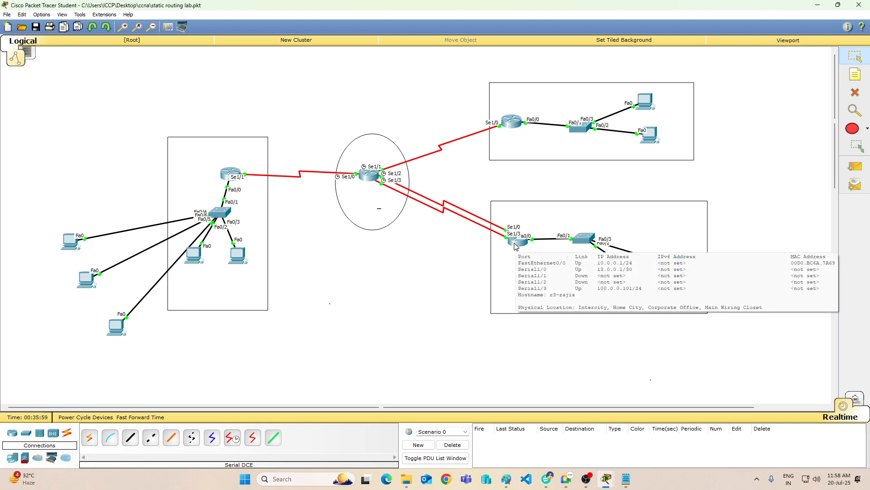
{"action": "left_click", "coordinate": [515, 246]}
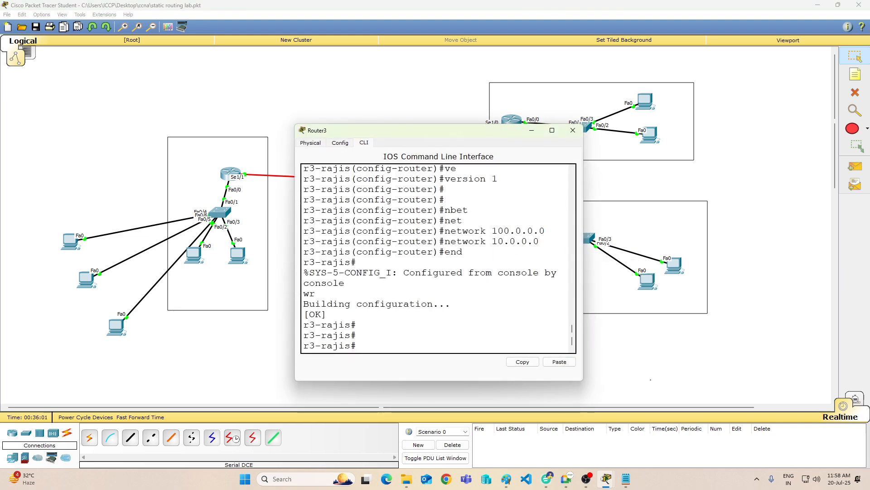
{"action": "key", "text": "Return"}
{"action": "key", "text": "Return"}
{"action": "key", "text": "Return"}
{"action": "key", "text": "Return"}
{"action": "key", "text": "Return"}
{"action": "key", "text": "Return"}
{"action": "key", "text": "Return"}
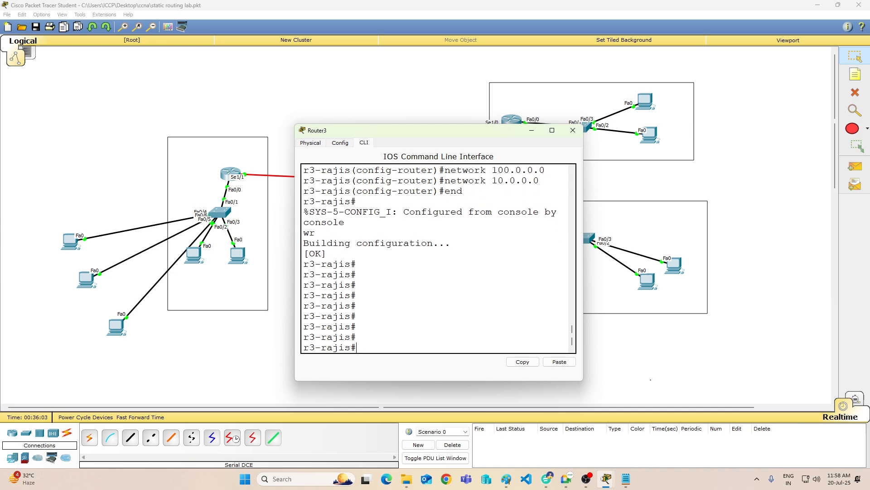
{"action": "type", "text": "sh ip r"}
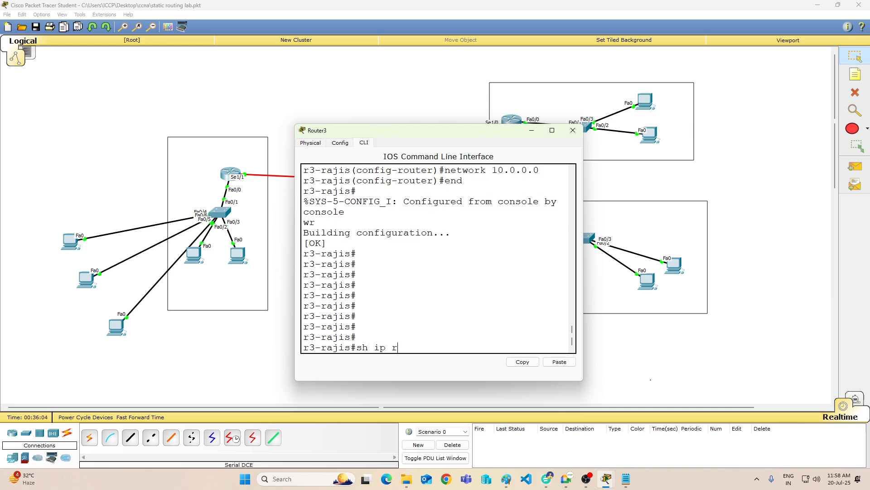
{"action": "type", "text": "oute"}
{"action": "key", "text": "Return"}
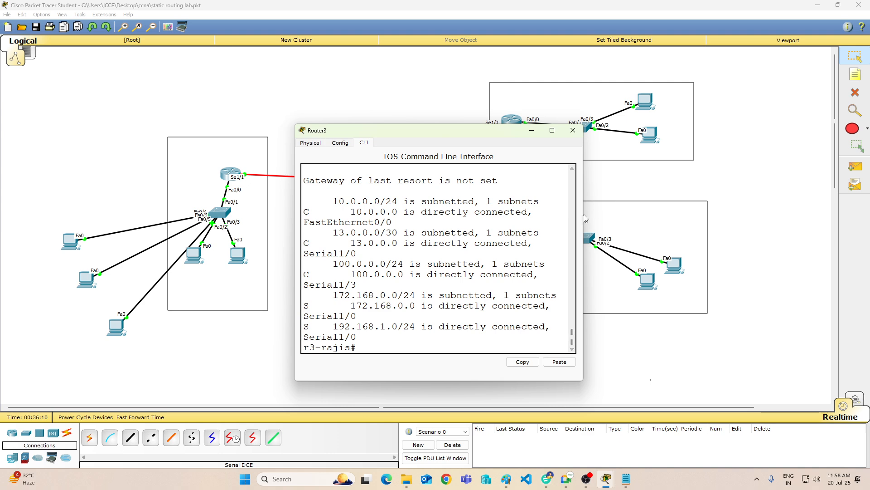
Step: Widen Router3's window and examine the static routes and the 13.0.0.0/30 entry in the routing table
{"action": "left_click_drag", "start_coordinate": [584, 219], "coordinate": [738, 223]}
{"action": "key", "text": "Return"}
{"action": "key", "text": "Return"}
{"action": "key", "text": "Return"}
{"action": "key", "text": "Return"}
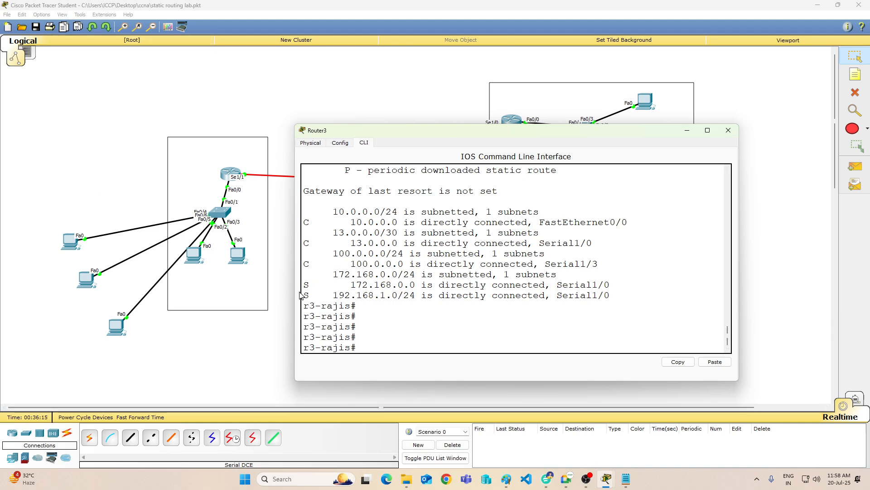
{"action": "left_click_drag", "start_coordinate": [304, 285], "coordinate": [462, 295]}
{"action": "left_click", "coordinate": [446, 337]}
{"action": "left_click_drag", "start_coordinate": [333, 233], "coordinate": [457, 233]}
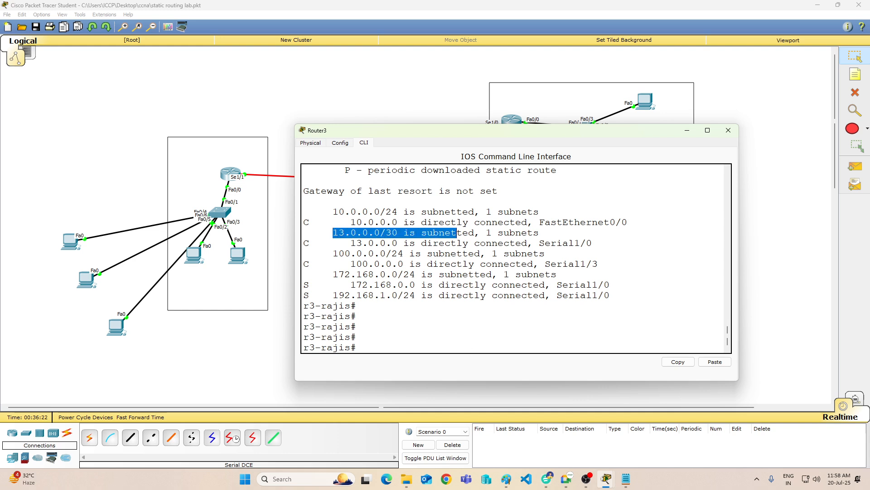
Step: Display Router3's running configuration with "sh ru" and examine its interface addresses and RIP networks
{"action": "left_click", "coordinate": [457, 234]}
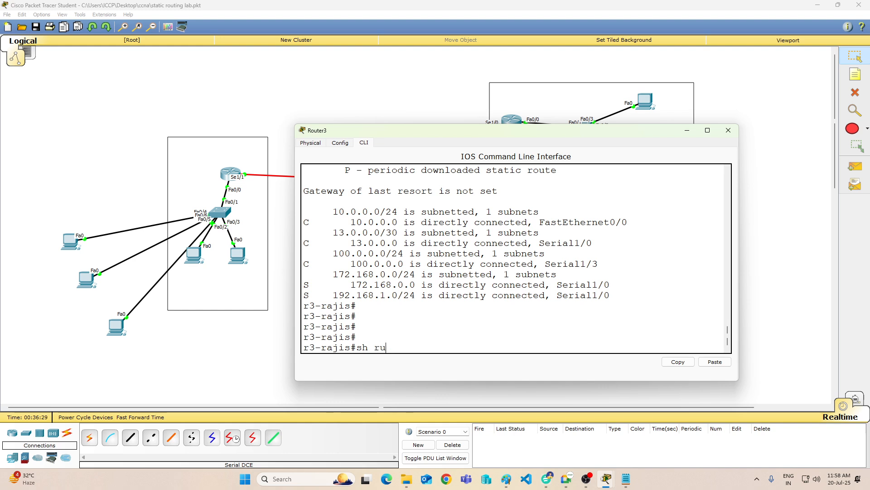
{"action": "key", "text": "Return"}
{"action": "key", "text": "Return"}
{"action": "key", "text": "Return"}
{"action": "key", "text": "Return"}
{"action": "key", "text": "Return"}
{"action": "key", "text": "Return"}
{"action": "key", "text": "Return"}
{"action": "key", "text": "Return"}
{"action": "key", "text": "Return"}
{"action": "key", "text": "Return"}
{"action": "key", "text": "Return"}
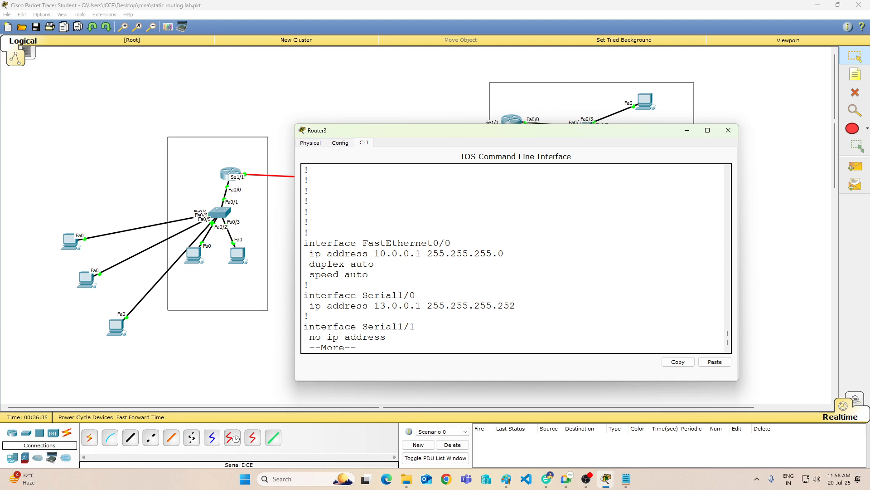
{"action": "key", "text": "Return"}
{"action": "key", "text": "Return"}
{"action": "key", "text": "Return"}
{"action": "key", "text": "Return"}
{"action": "key", "text": "Return"}
{"action": "key", "text": "Return"}
{"action": "key", "text": "Return"}
{"action": "key", "text": "Return"}
{"action": "key", "text": "Return"}
{"action": "key", "text": "Return"}
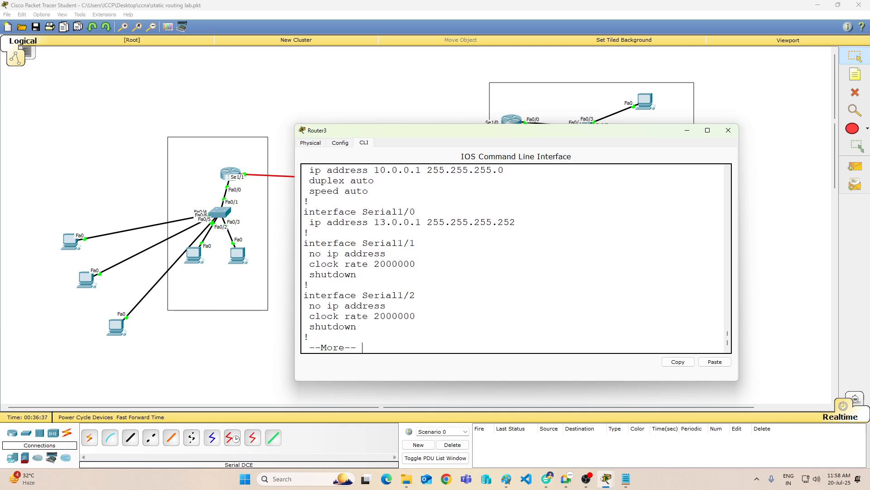
{"action": "key", "text": "Return"}
{"action": "key", "text": "Return"}
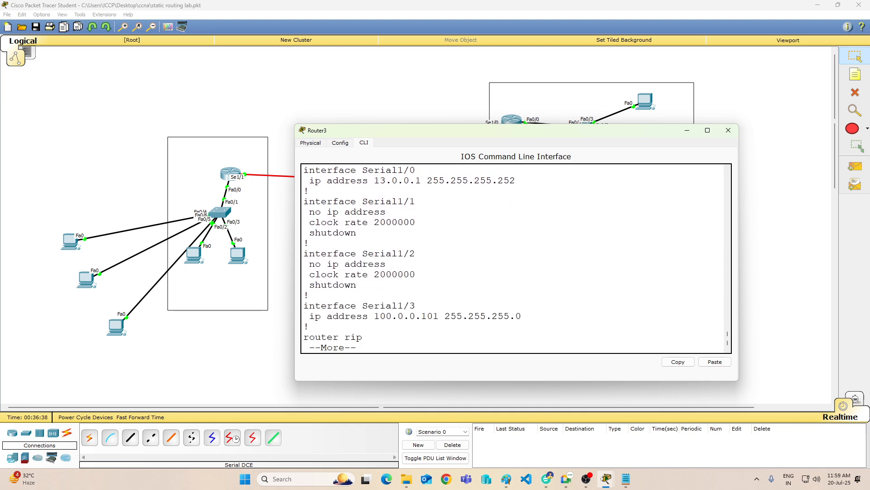
{"action": "key", "text": "Return"}
{"action": "key", "text": "Return"}
{"action": "key", "text": "Return"}
{"action": "key", "text": "Return"}
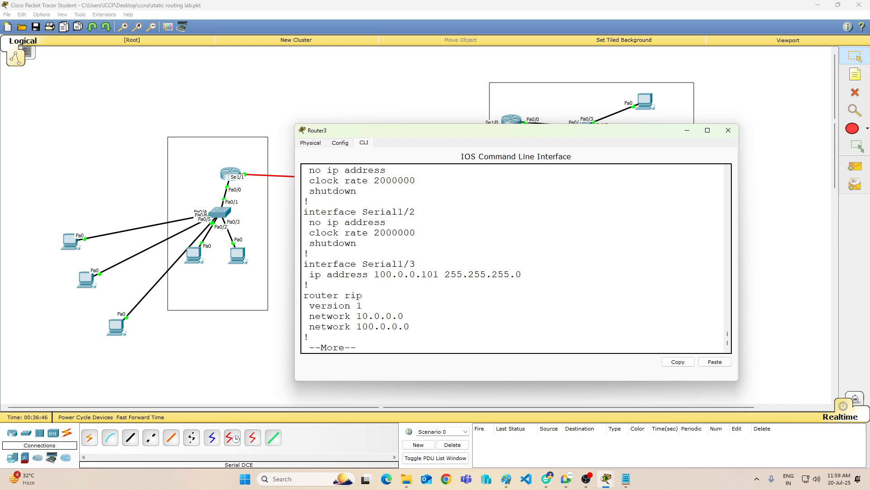
Step: Examine the static routes and the rest of Router3's running configuration through to the end, and minimise its window
{"action": "key", "text": "Return"}
{"action": "key", "text": "Return"}
{"action": "key", "text": "Return"}
{"action": "key", "text": "Return"}
{"action": "key", "text": "Return"}
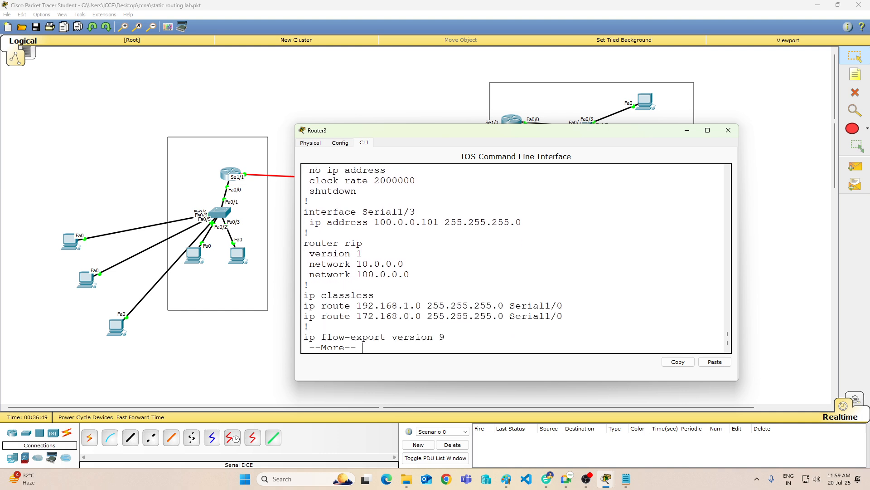
{"action": "key", "text": "Return"}
{"action": "key", "text": "Return"}
{"action": "key", "text": "Return"}
{"action": "key", "text": "Return"}
{"action": "key", "text": "Return"}
{"action": "key", "text": "Return"}
{"action": "key", "text": "Return"}
{"action": "key", "text": "Return"}
{"action": "key", "text": "Return"}
{"action": "key", "text": "Return"}
{"action": "key", "text": "Return"}
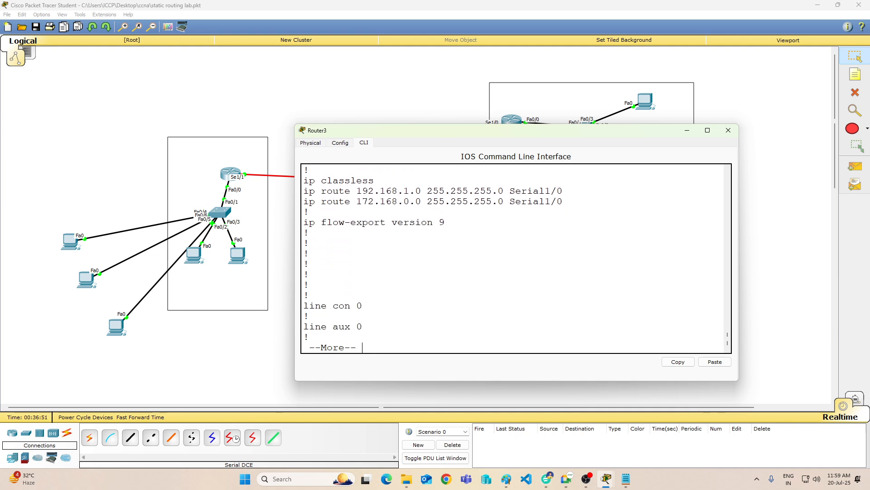
{"action": "key", "text": "Return"}
{"action": "key", "text": "Return"}
{"action": "key", "text": "Return"}
{"action": "key", "text": "Return"}
{"action": "key", "text": "Return"}
{"action": "key", "text": "Return"}
{"action": "key", "text": "Return"}
{"action": "key", "text": "Return"}
{"action": "key", "text": "Return"}
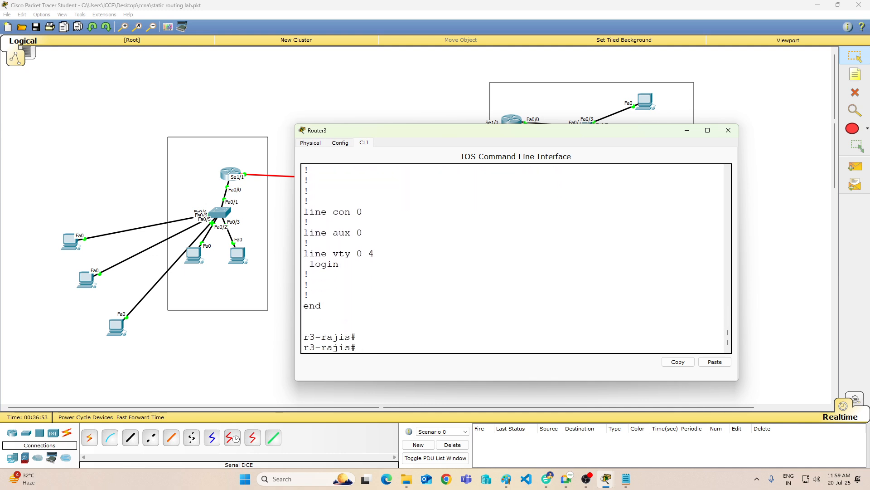
{"action": "key", "text": "Return"}
{"action": "key", "text": "Return"}
{"action": "key", "text": "Return"}
{"action": "key", "text": "Return"}
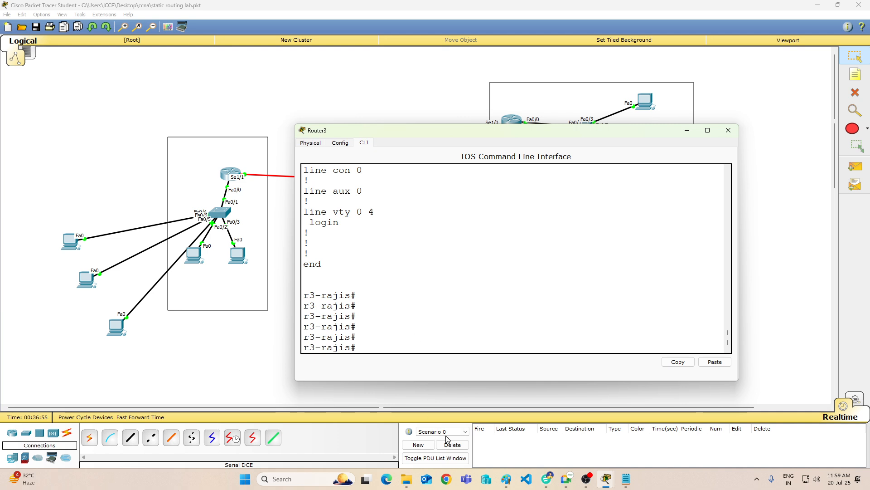
{"action": "left_click", "coordinate": [688, 130]}
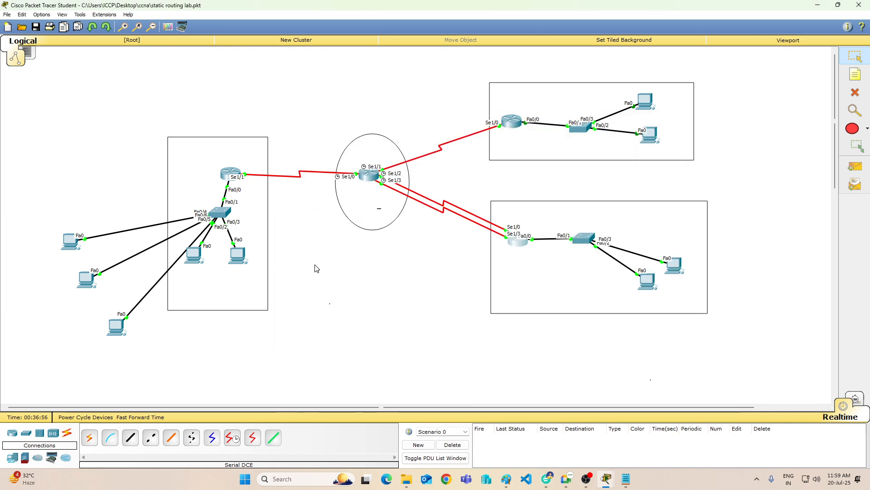
Step: Display Router0's routing table with "sh ip route" and enlarge its window to show the whole table
{"action": "left_click", "coordinate": [230, 173]}
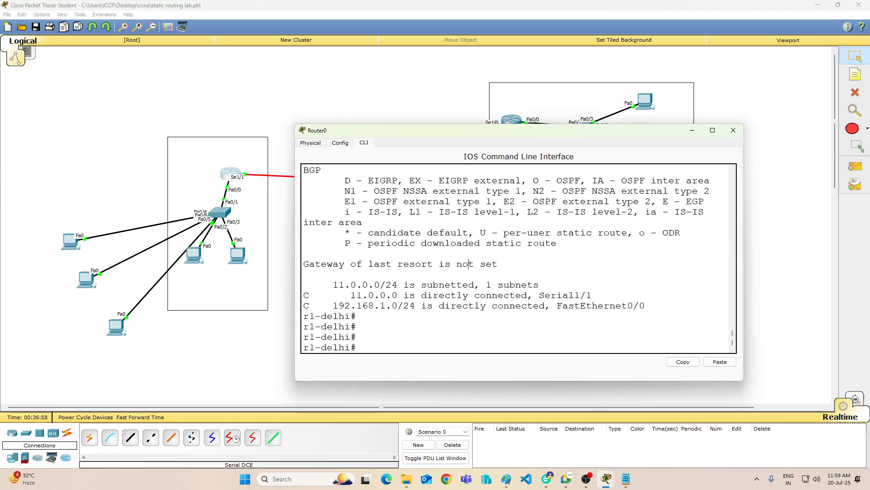
{"action": "type", "text": "sh ip route"}
{"action": "key", "text": "Return"}
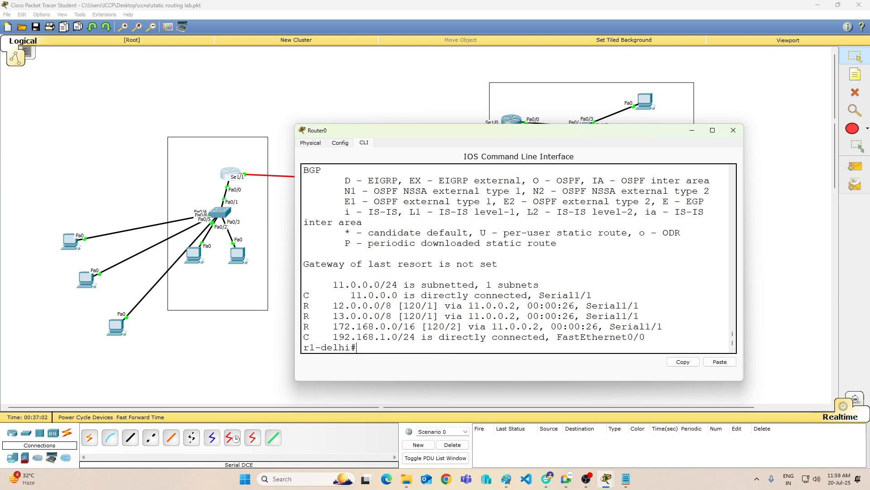
{"action": "left_click_drag", "start_coordinate": [452, 121], "coordinate": [446, 43]}
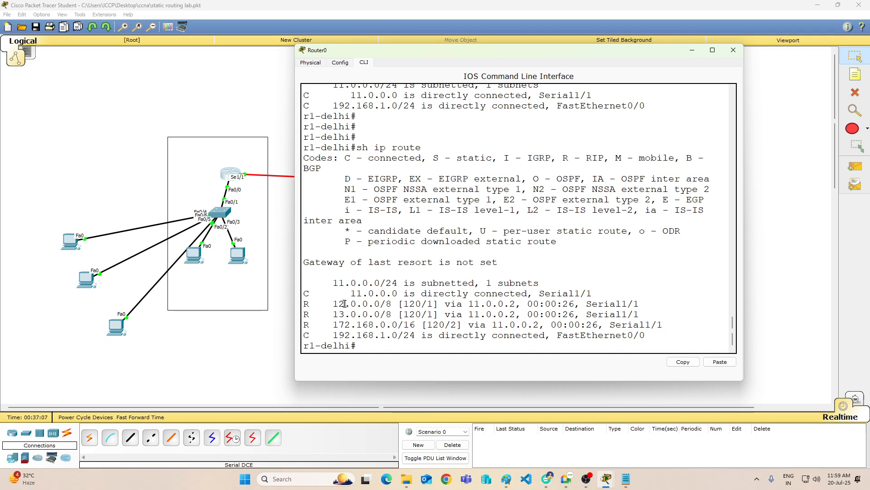
Step: Examine the 172.168.0.0/16, 192.168.1.0/24 and 12.0.0.0/8 entries in Router0's routing table, and close its window
{"action": "left_click_drag", "start_coordinate": [334, 325], "coordinate": [427, 325]}
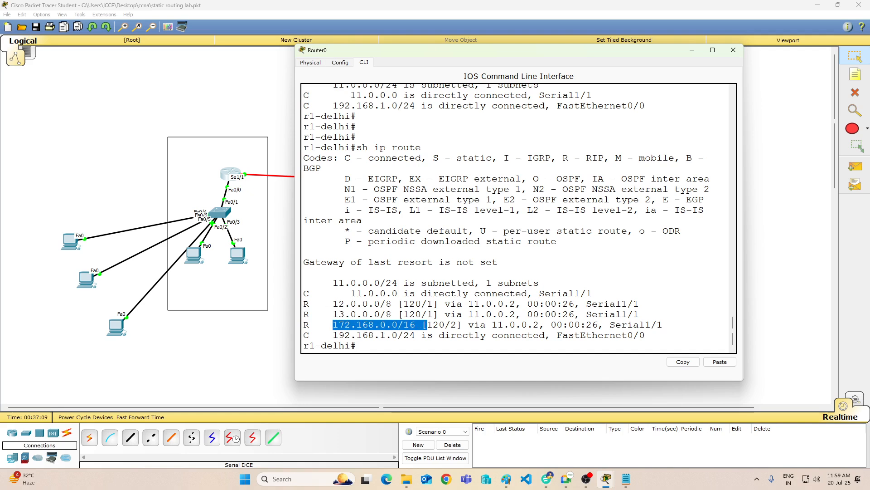
{"action": "left_click_drag", "start_coordinate": [331, 336], "coordinate": [415, 339]}
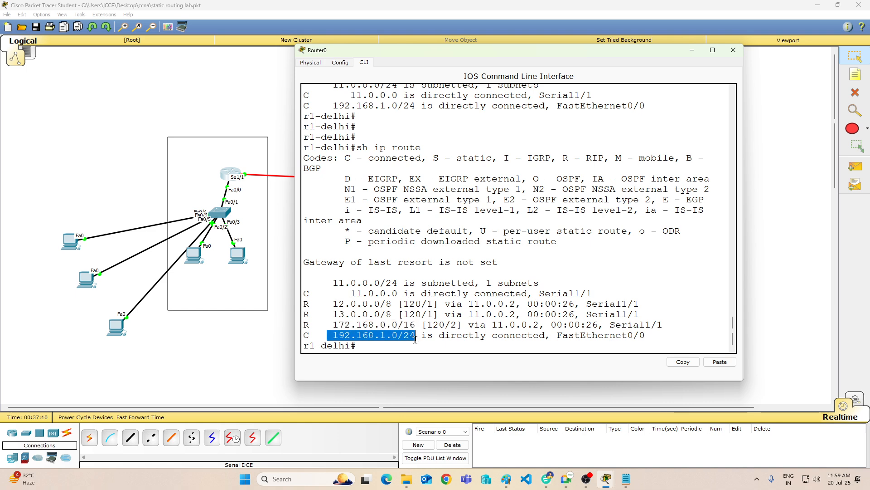
{"action": "left_click_drag", "start_coordinate": [335, 314], "coordinate": [639, 304]}
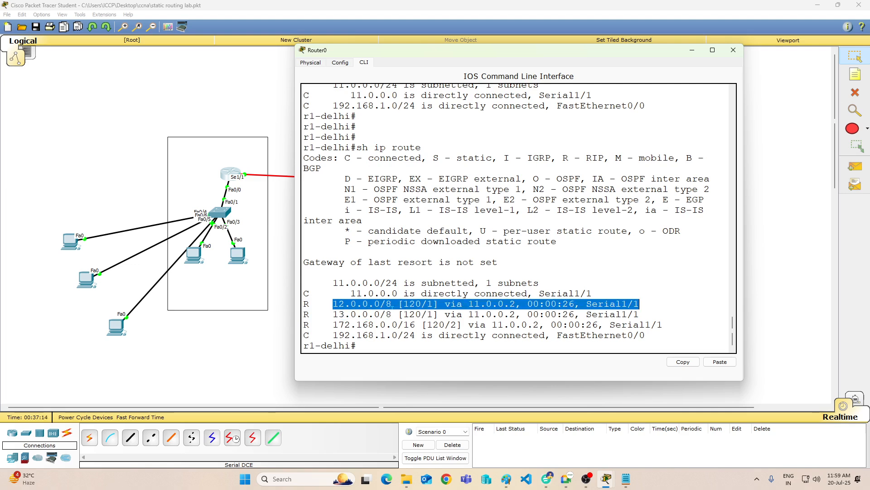
{"action": "left_click", "coordinate": [336, 304]}
{"action": "left_click_drag", "start_coordinate": [334, 302], "coordinate": [503, 303]}
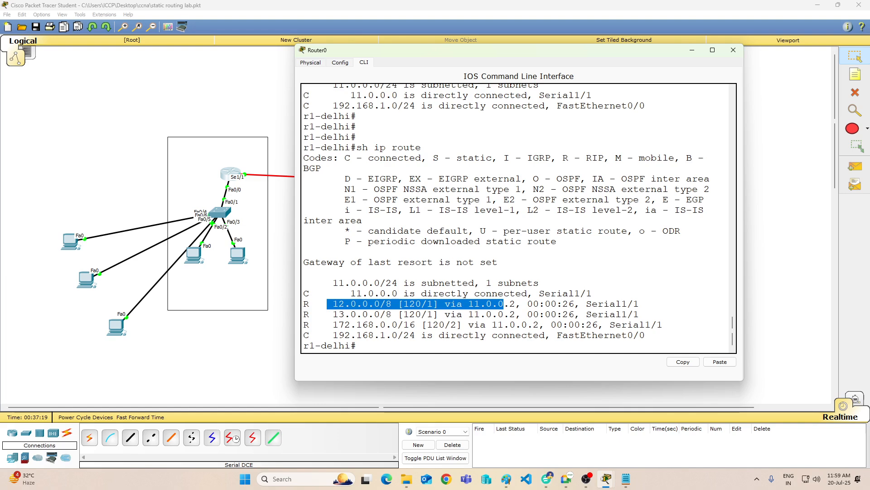
{"action": "left_click", "coordinate": [733, 50]}
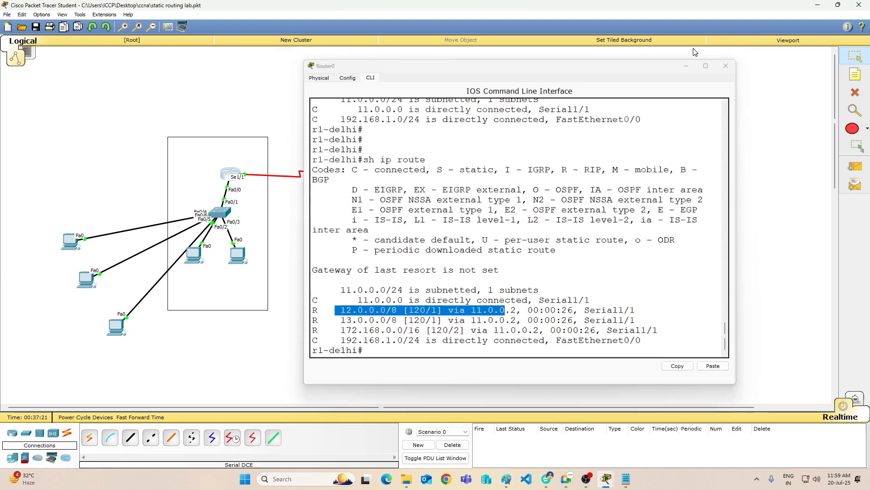
Step: Send simple PDUs from PC0 to Router3 and from Router3 to PC2, and delete the scenario to clear them
{"action": "left_click", "coordinate": [195, 256]}
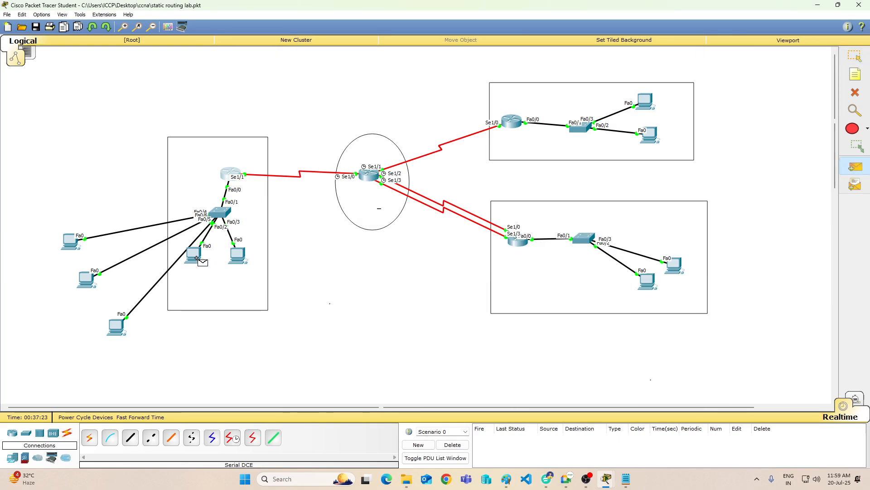
{"action": "left_click", "coordinate": [517, 243]}
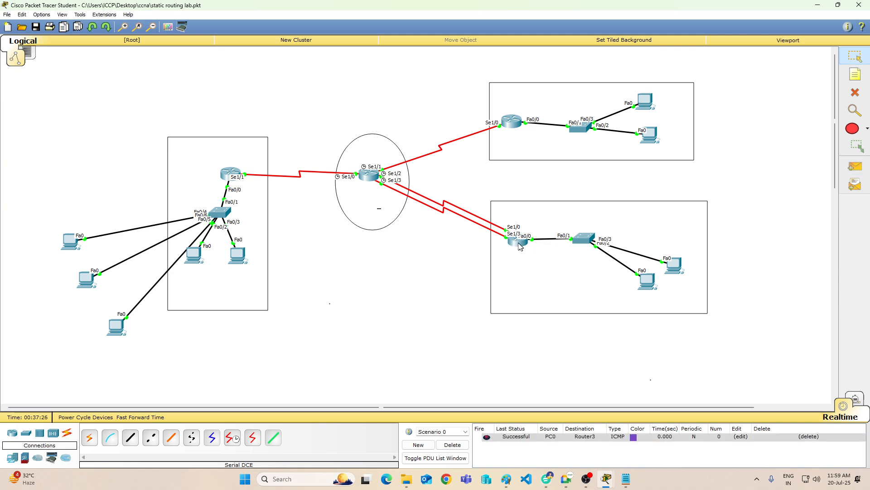
{"action": "mouse_move", "coordinate": [518, 242]}
{"action": "left_click", "coordinate": [855, 167]}
{"action": "left_click", "coordinate": [520, 242]}
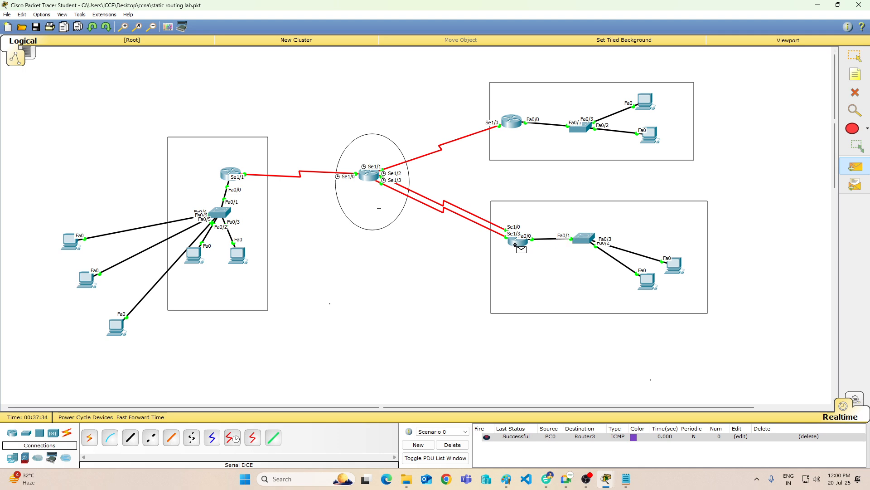
{"action": "left_click", "coordinate": [646, 281]}
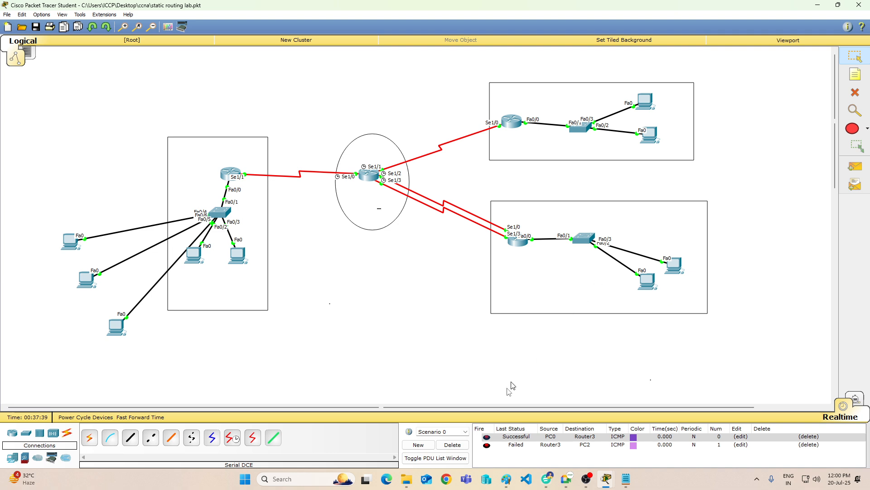
{"action": "left_click", "coordinate": [452, 445]}
Step: Send simple PDUs from Router2 to PC4 and from Router0 to PC0 to test their local networks
{"action": "left_click", "coordinate": [856, 166]}
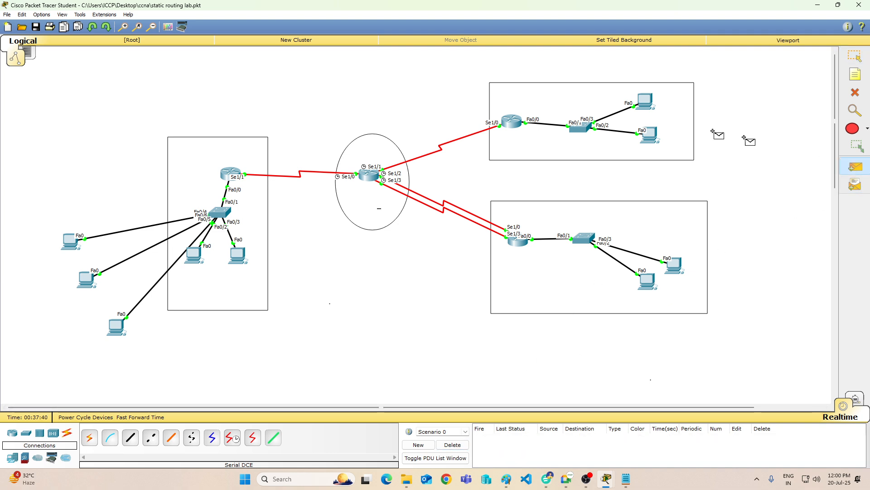
{"action": "left_click", "coordinate": [512, 121]}
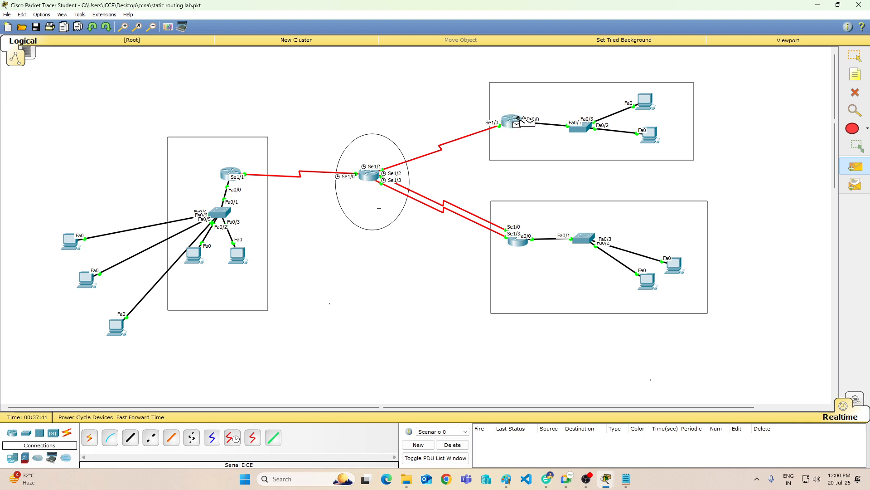
{"action": "left_click", "coordinate": [646, 97]}
{"action": "left_click", "coordinate": [856, 166]}
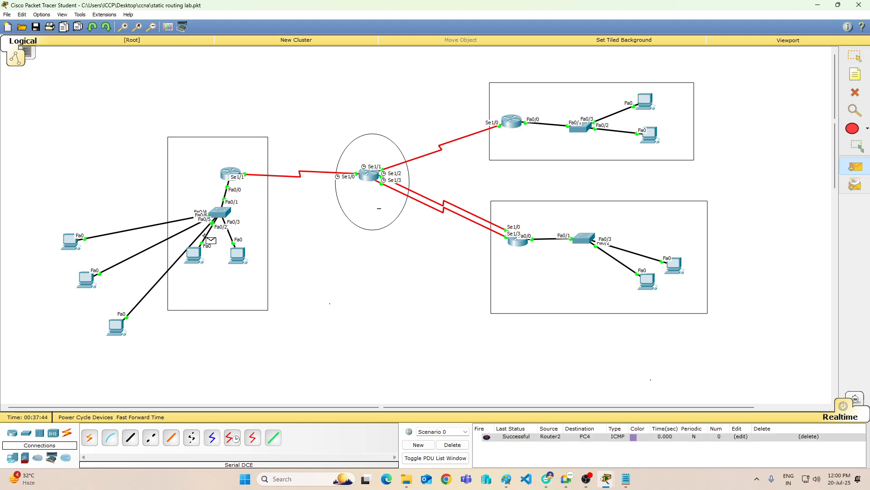
{"action": "left_click", "coordinate": [218, 175]}
{"action": "left_click", "coordinate": [194, 254]}
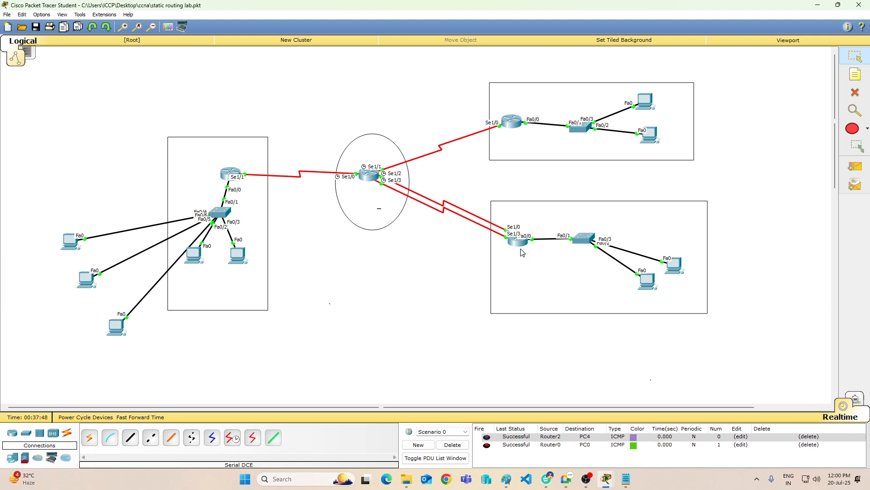
Step: Try to send a simple PDU from Router3 to PC3, and delete the scenario to clear the PDU list
{"action": "left_click", "coordinate": [856, 166]}
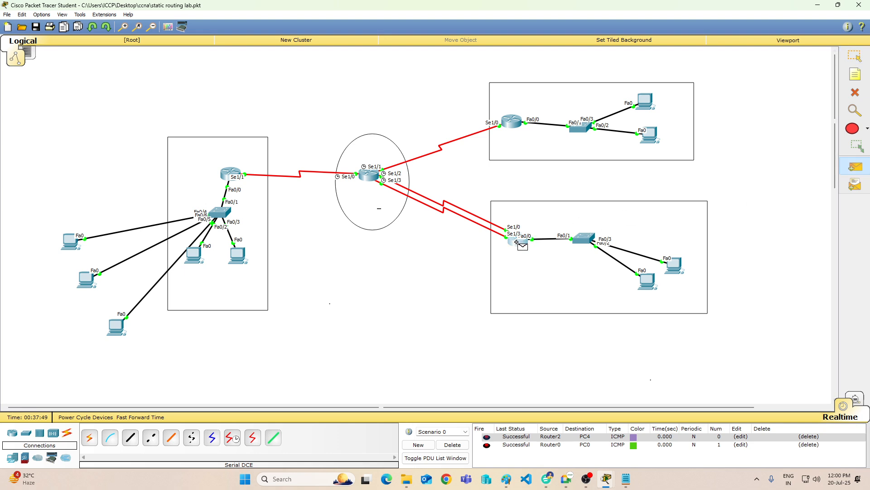
{"action": "left_click", "coordinate": [516, 242]}
{"action": "left_click", "coordinate": [674, 265]}
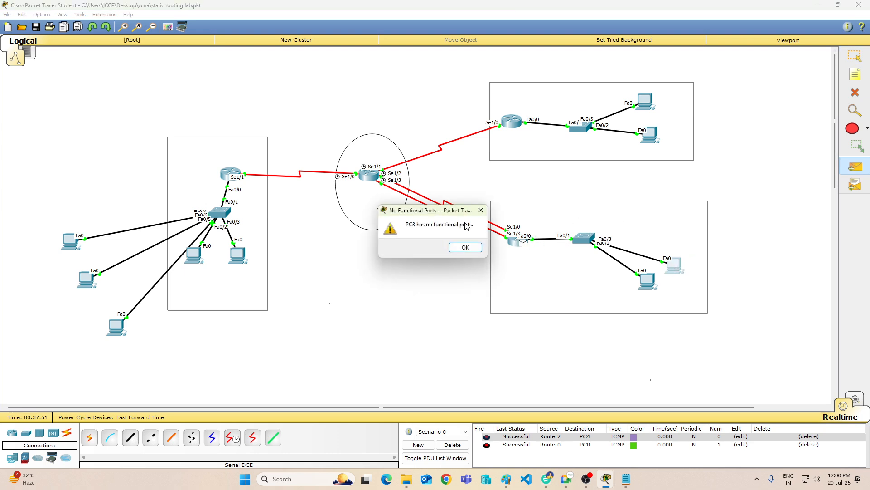
{"action": "left_click", "coordinate": [465, 247]}
{"action": "left_click", "coordinate": [452, 444]}
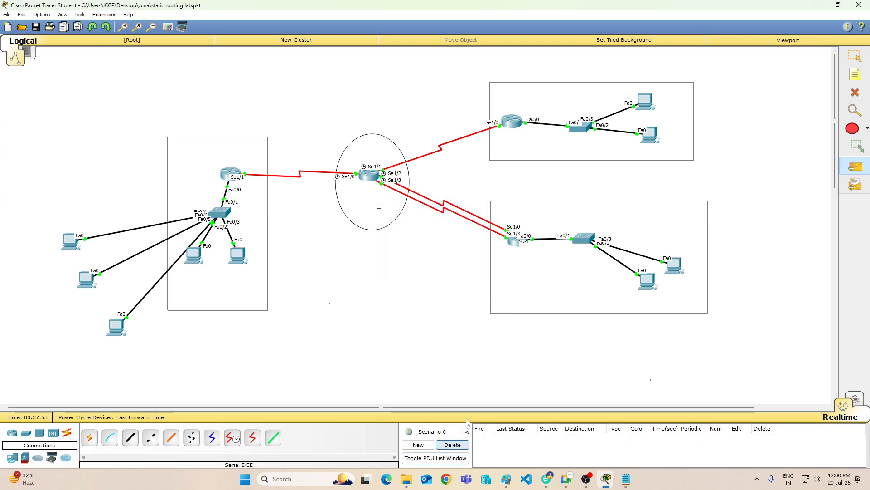
Step: Set PC2's static IP address to 10.0.0.10, subnet mask to 255.255.255.0 and default gateway to 10.0.0.1, and close its window
{"action": "left_click", "coordinate": [855, 57]}
{"action": "left_click", "coordinate": [648, 282]}
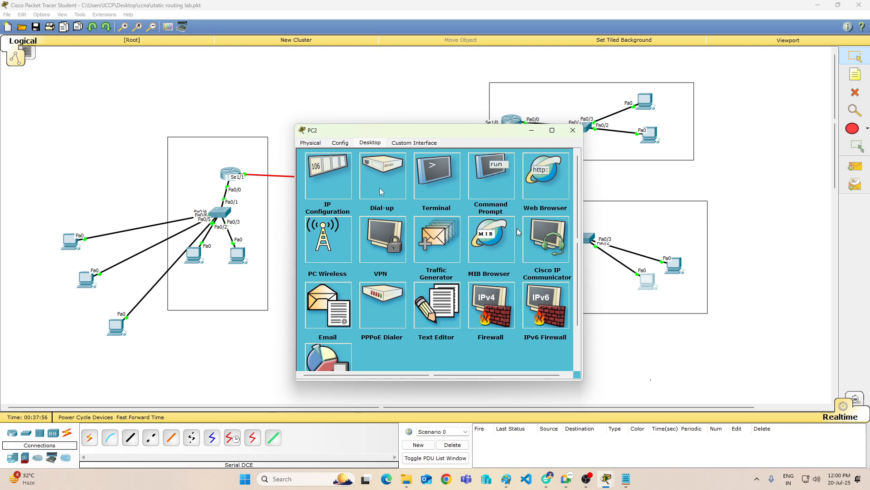
{"action": "left_click", "coordinate": [322, 171]}
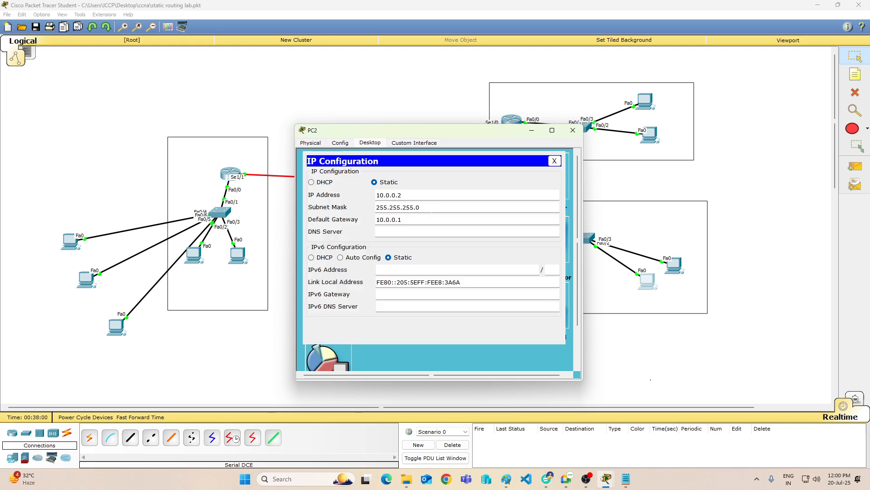
{"action": "left_click", "coordinate": [311, 181]}
{"action": "left_click", "coordinate": [374, 182]}
{"action": "key", "text": "Tab"}
{"action": "type", "text": "2"}
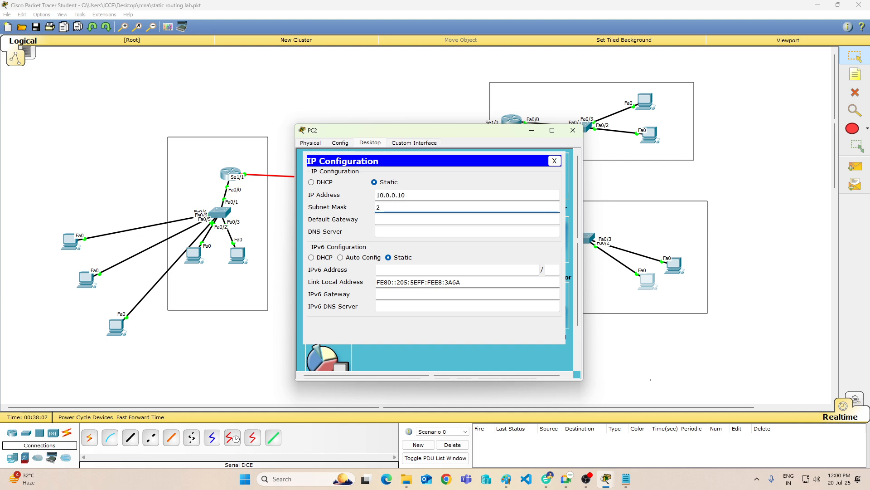
{"action": "type", "text": "55.255.255.0"}
{"action": "key", "text": "Tab"}
{"action": "type", "text": "10.0"}
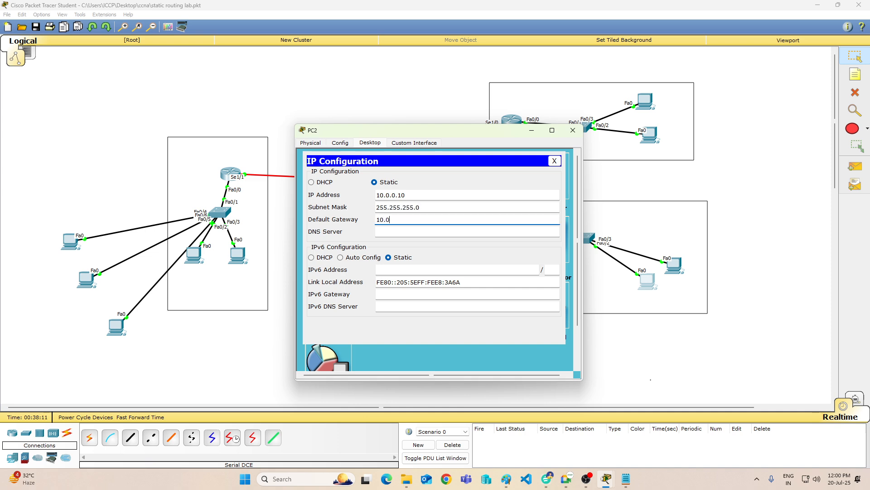
{"action": "type", "text": ".0.1"}
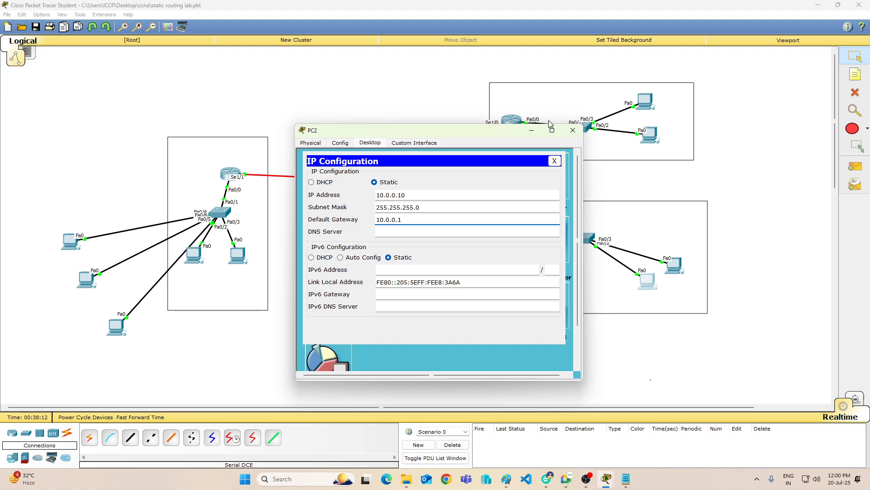
{"action": "left_click", "coordinate": [573, 131]}
Step: Run sh ip int brief on Router3, check the FastEthernet0/0, Serial1/0 and Serial1/3 addresses and status, and minimize its window
{"action": "left_click", "coordinate": [524, 245]}
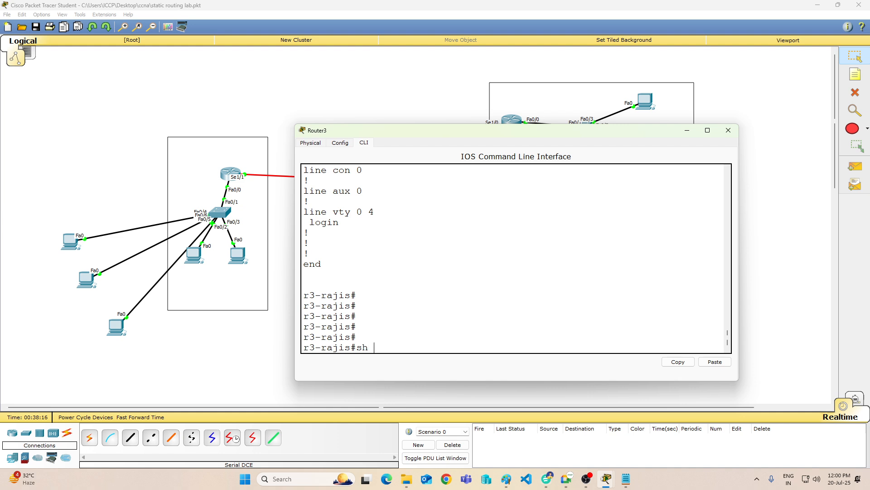
{"action": "type", "text": "sh ip int brie"}
{"action": "key", "text": "Return"}
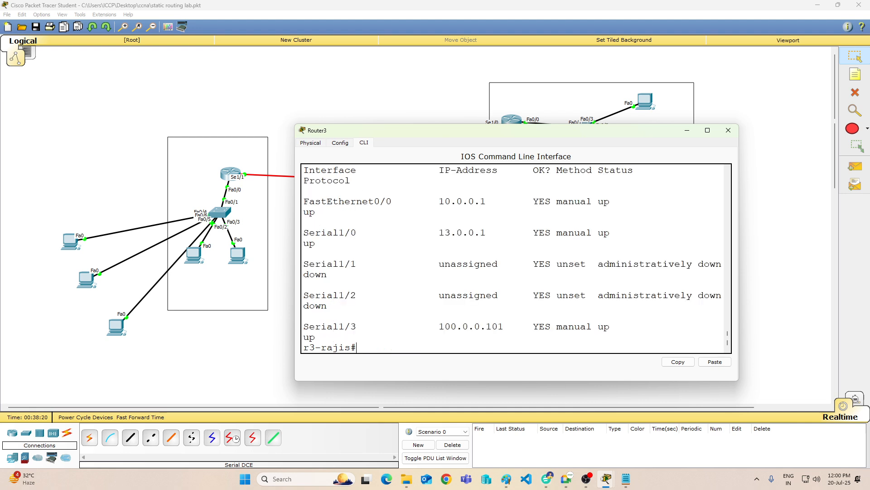
{"action": "scroll", "coordinate": [515, 308], "scroll_direction": "up", "scroll_amount": 1}
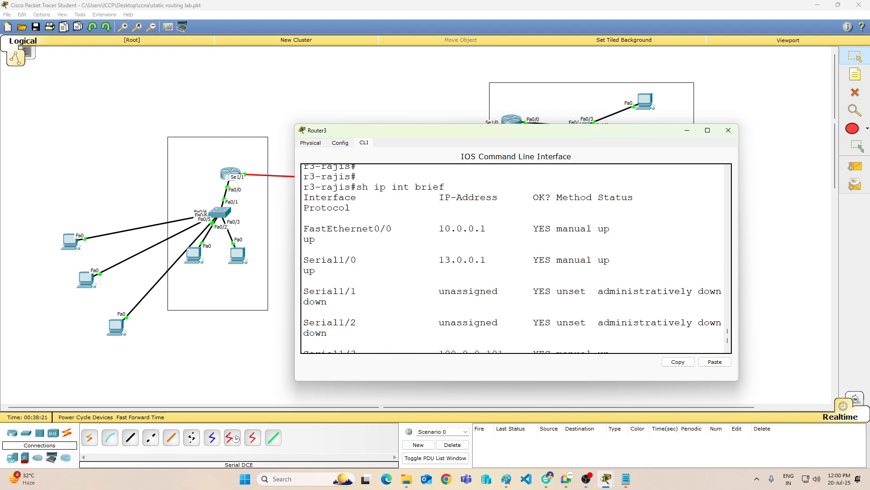
{"action": "left_click_drag", "start_coordinate": [433, 228], "coordinate": [624, 232]}
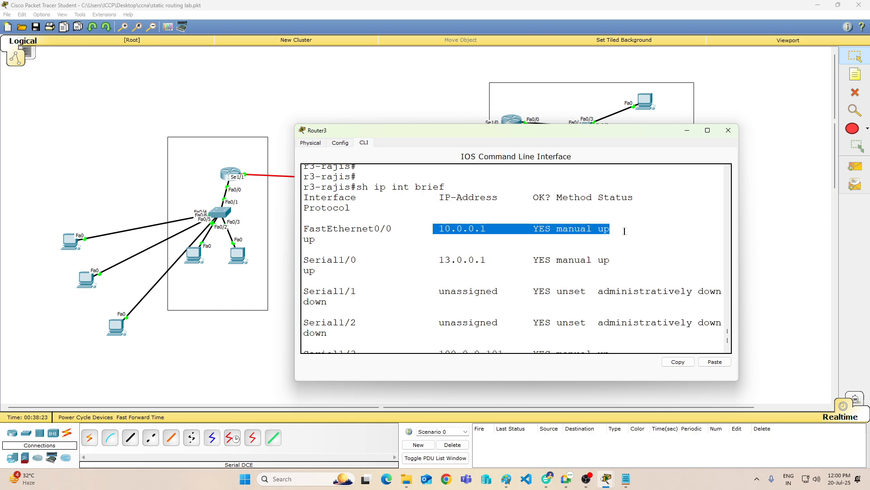
{"action": "left_click_drag", "start_coordinate": [403, 259], "coordinate": [641, 257]}
{"action": "scroll", "coordinate": [571, 370], "scroll_direction": "down", "scroll_amount": 1}
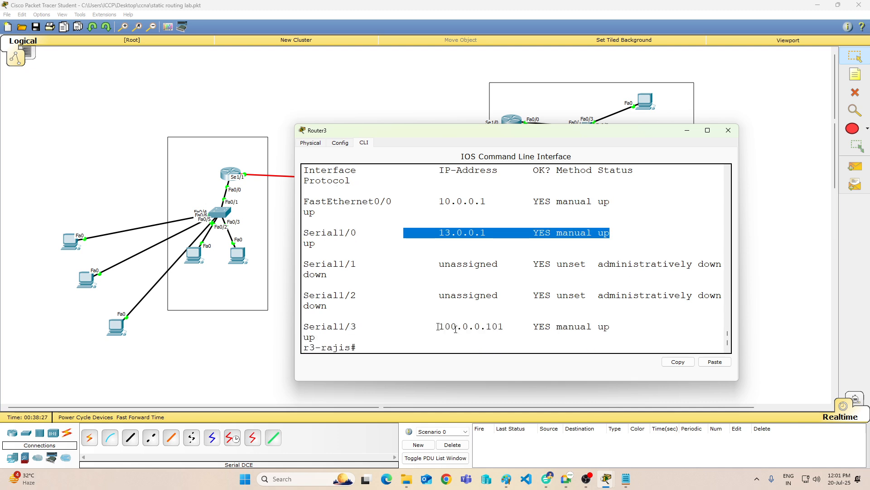
{"action": "left_click_drag", "start_coordinate": [438, 327], "coordinate": [310, 316]}
{"action": "scroll", "coordinate": [613, 282], "scroll_direction": "up", "scroll_amount": 2}
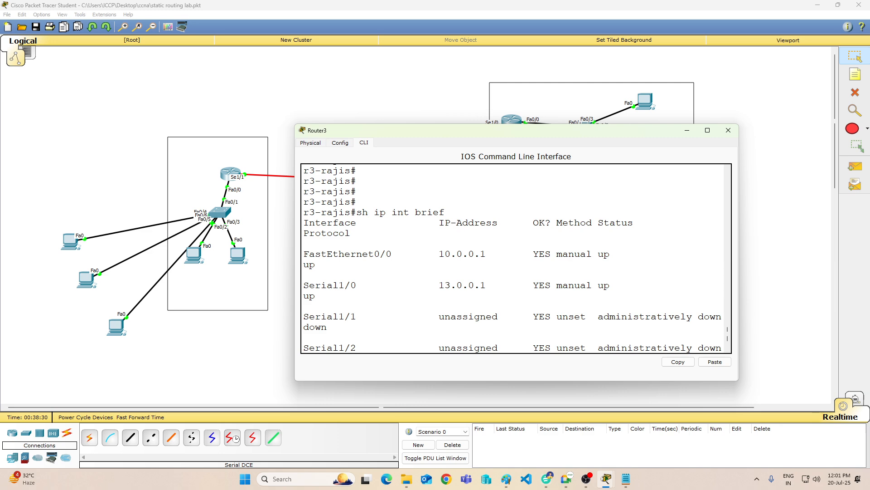
{"action": "left_click", "coordinate": [687, 130]}
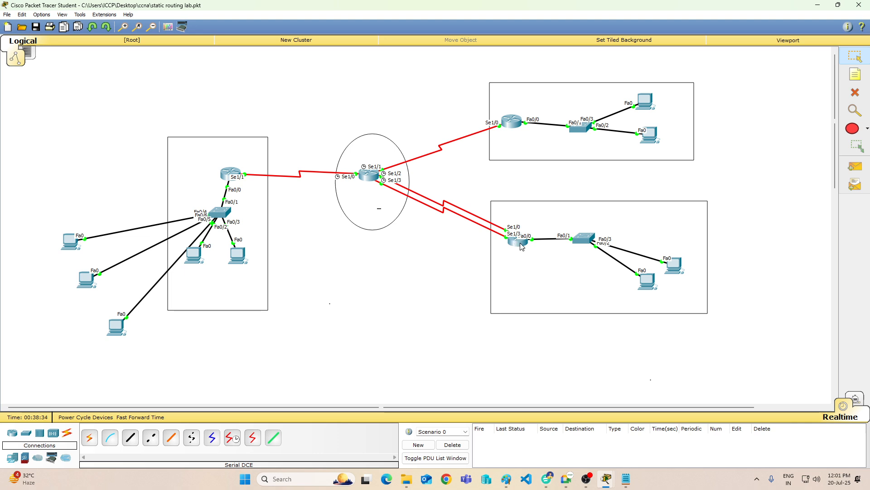
{"action": "mouse_move", "coordinate": [521, 246]}
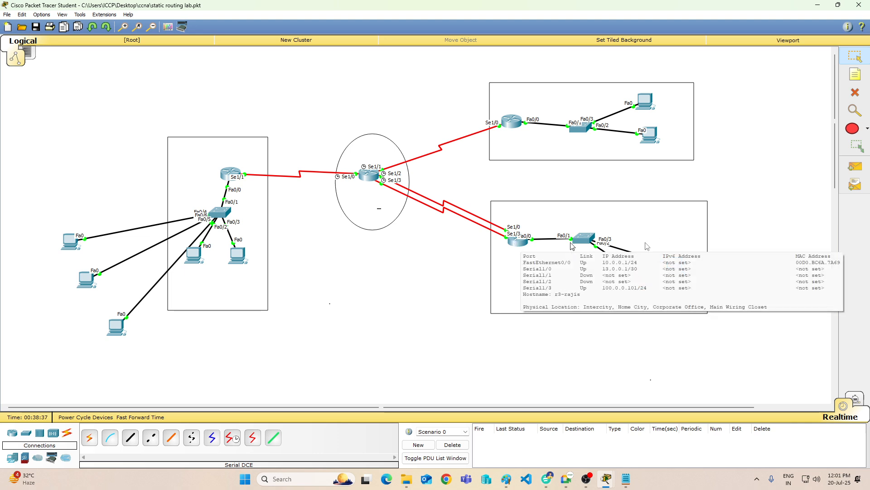
Step: Send a simple PDU from Router3 to PC2 three times to test the LAN link
{"action": "left_click", "coordinate": [855, 166]}
{"action": "left_click", "coordinate": [524, 244]}
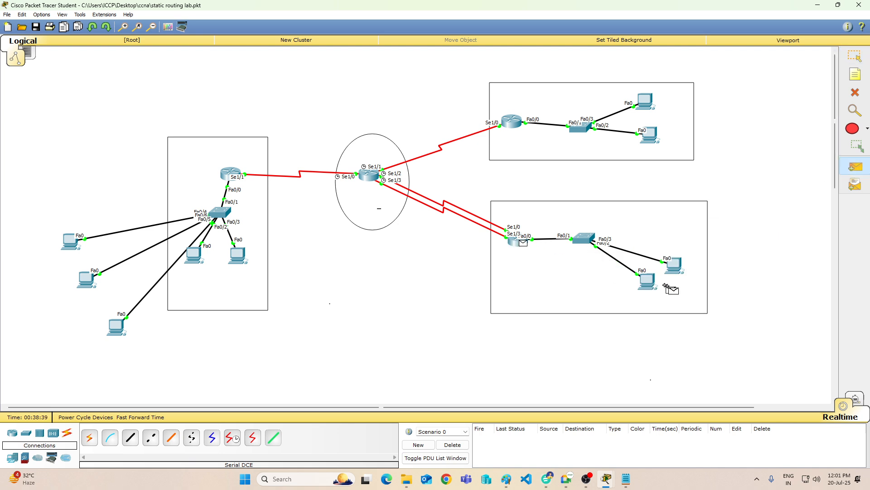
{"action": "left_click", "coordinate": [647, 282]}
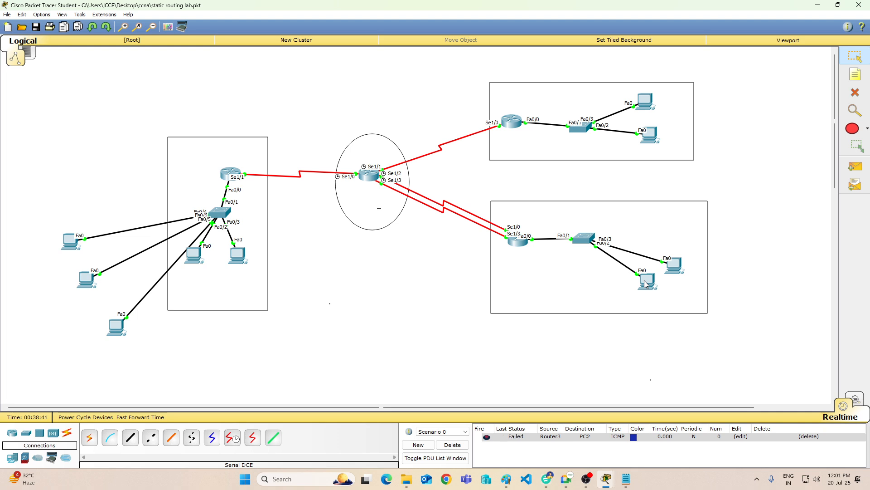
{"action": "left_click", "coordinate": [855, 166]}
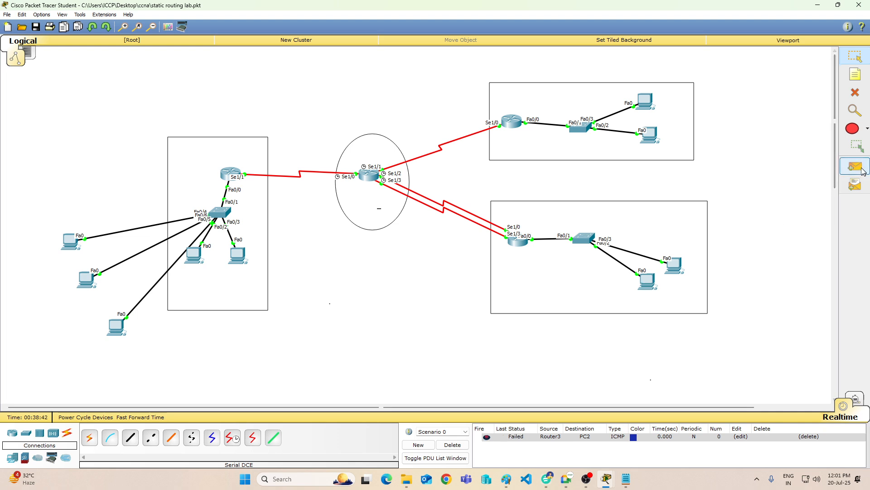
{"action": "left_click", "coordinate": [522, 246]}
{"action": "left_click", "coordinate": [656, 286]}
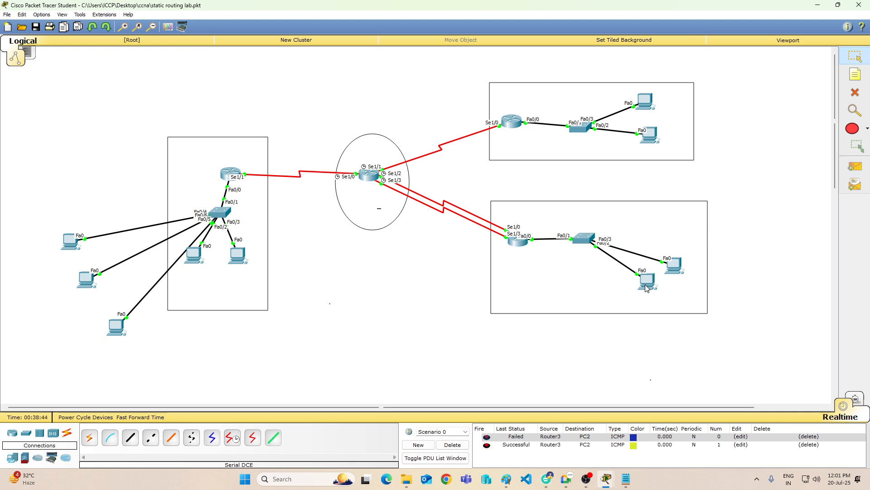
{"action": "left_click", "coordinate": [859, 166]}
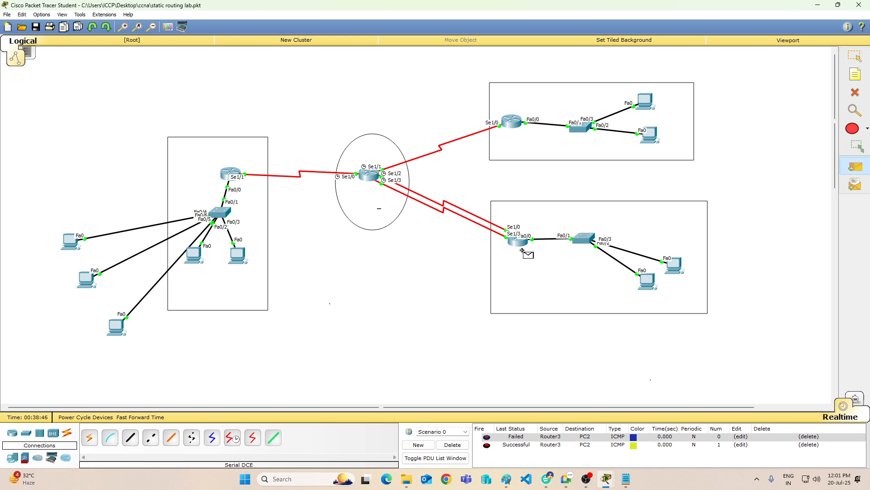
{"action": "left_click", "coordinate": [521, 246]}
{"action": "left_click", "coordinate": [651, 285]}
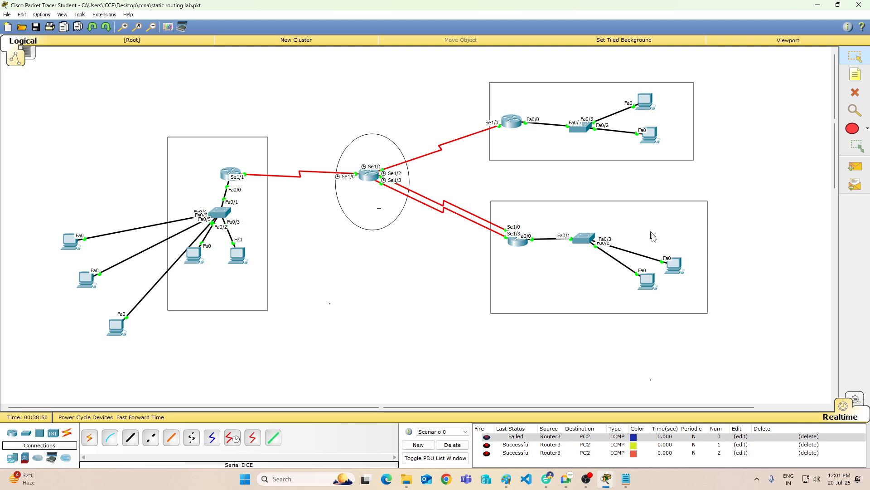
Step: Try to send a simple PDU from Router3 to PC3, and return to the selection tool
{"action": "left_click", "coordinate": [855, 166]}
{"action": "left_click", "coordinate": [517, 241]}
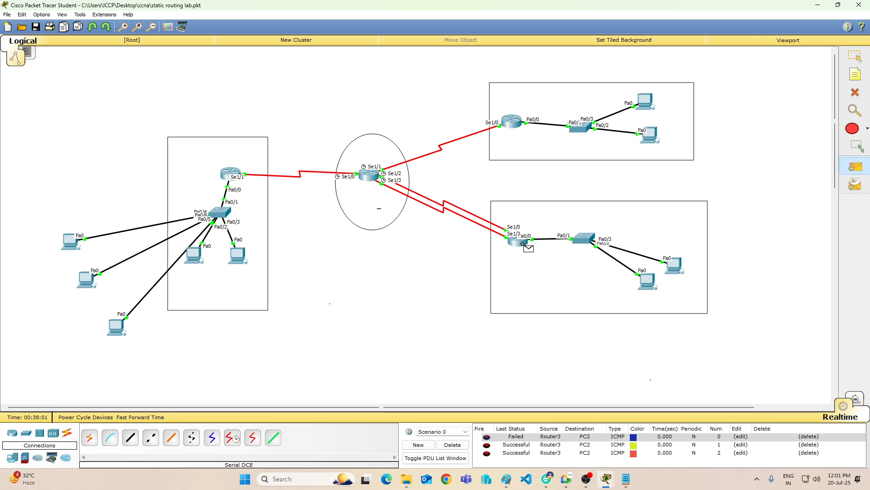
{"action": "left_click", "coordinate": [671, 265]}
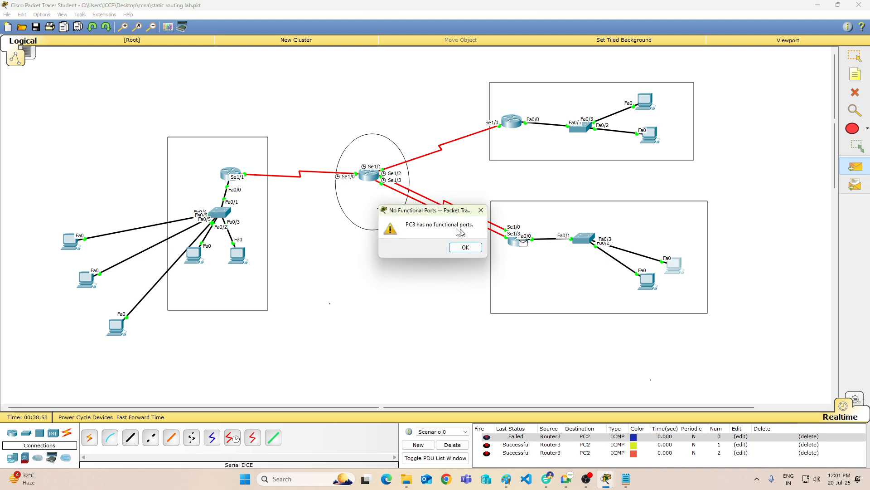
{"action": "left_click", "coordinate": [465, 248]}
{"action": "left_click", "coordinate": [673, 267]}
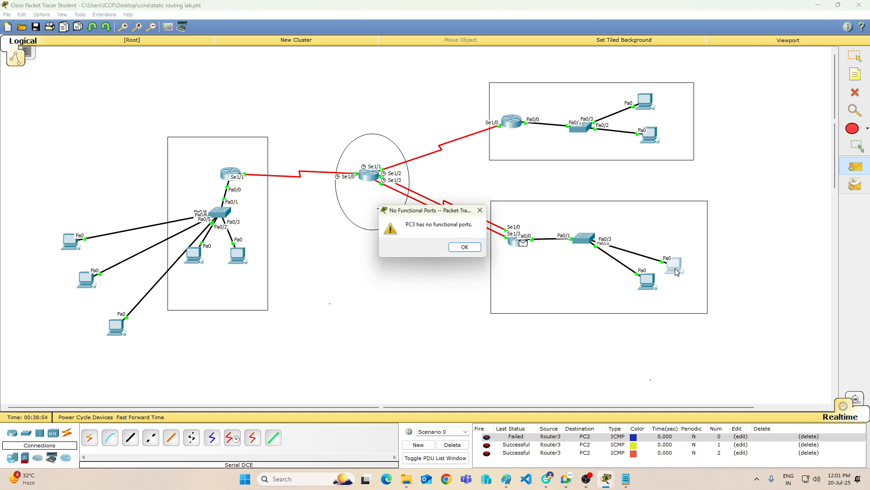
{"action": "left_click", "coordinate": [464, 248]}
{"action": "left_click", "coordinate": [855, 55]}
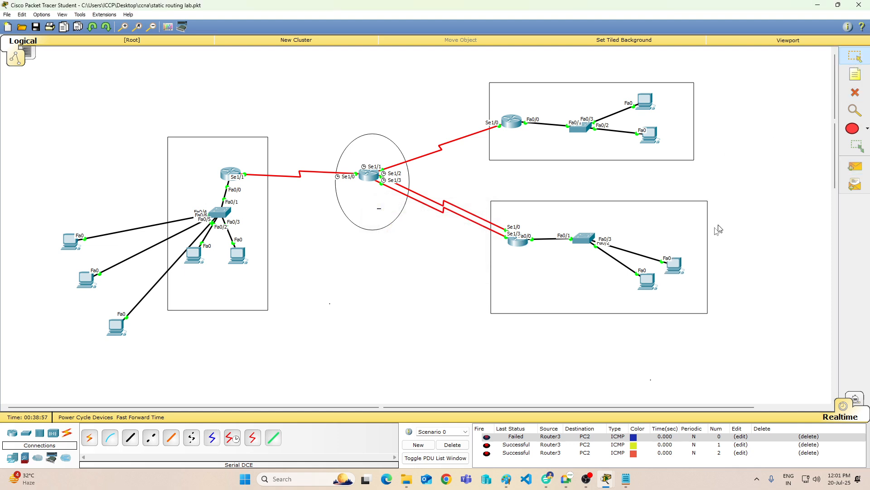
Step: Set PC3's static IP address to 10.0.0.20, subnet mask to 255.255.255.0 and default gateway to 10.0.0.1, and close its window
{"action": "left_click", "coordinate": [675, 267]}
{"action": "left_click", "coordinate": [370, 143]}
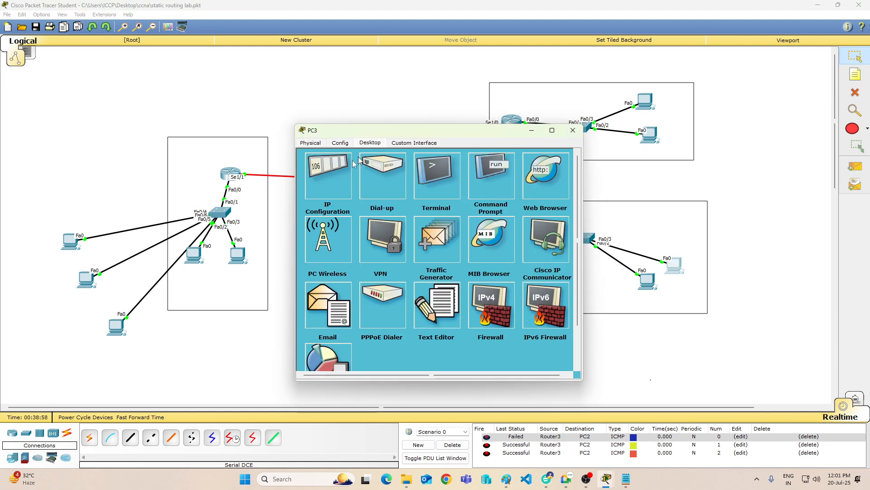
{"action": "left_click", "coordinate": [348, 177]}
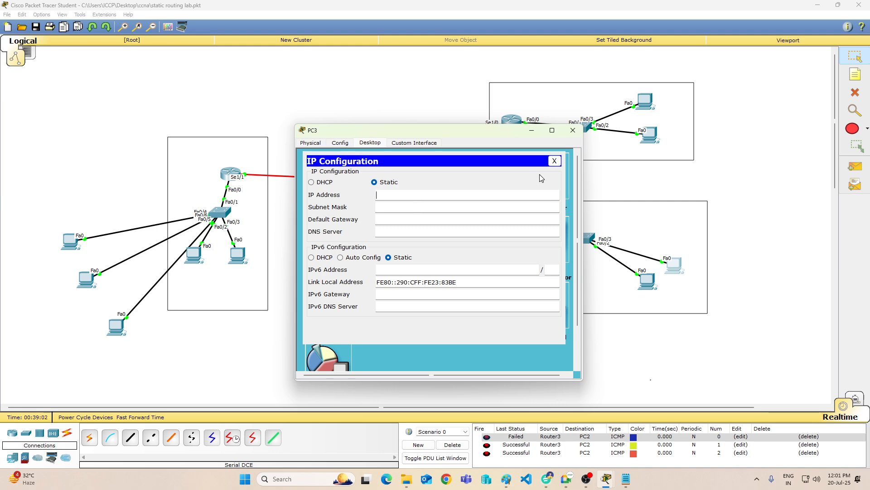
{"action": "type", "text": "10.0.0.20"}
{"action": "key", "text": "Tab"}
{"action": "type", "text": "255.255"}
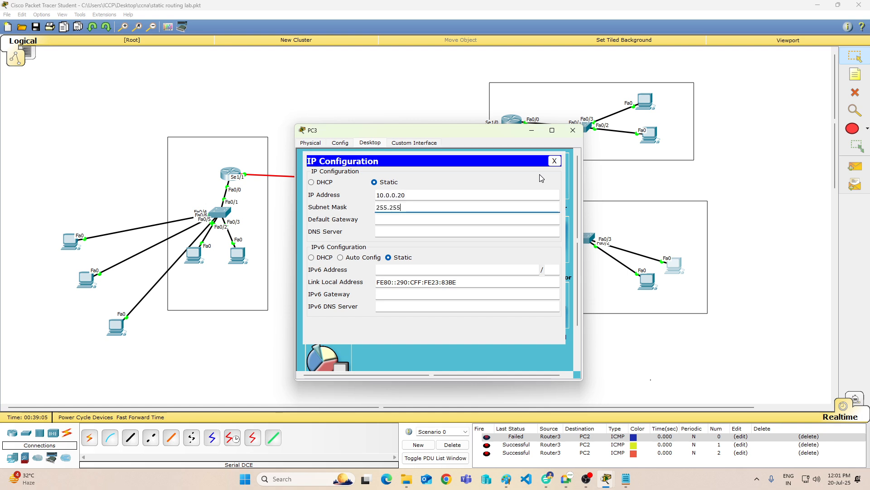
{"action": "type", "text": ".255.0"}
{"action": "key", "text": "Tab"}
{"action": "type", "text": "1"}
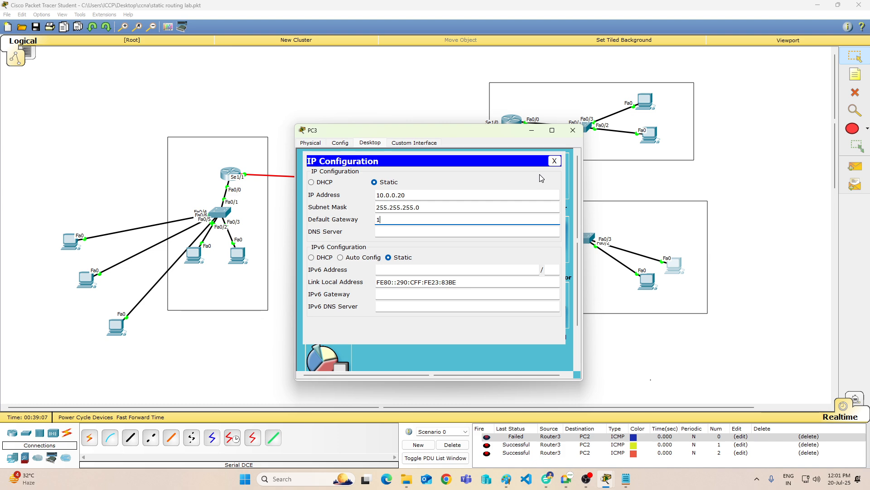
{"action": "type", "text": "0.0.0.1"}
{"action": "left_click", "coordinate": [573, 130]}
Step: Send a simple PDU from PC3 to PC2, and delete the scenario to clear the PDU list
{"action": "left_click", "coordinate": [864, 164]}
{"action": "left_click", "coordinate": [675, 266]}
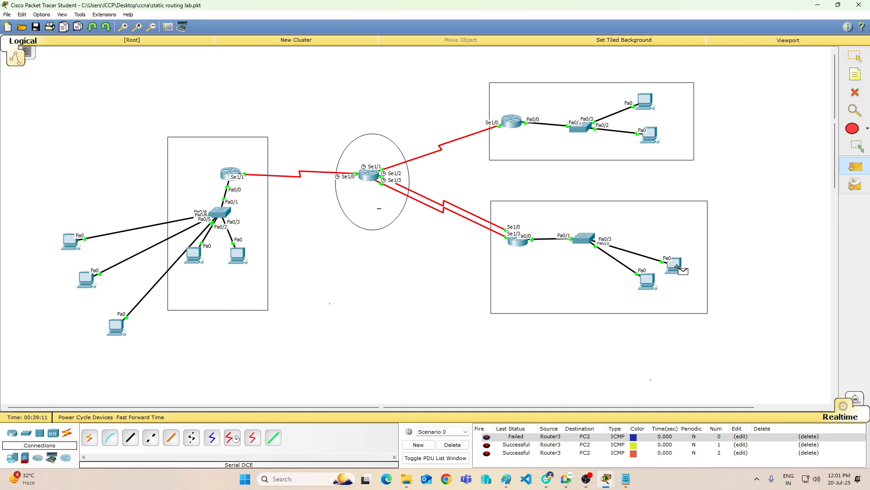
{"action": "left_click", "coordinate": [650, 283]}
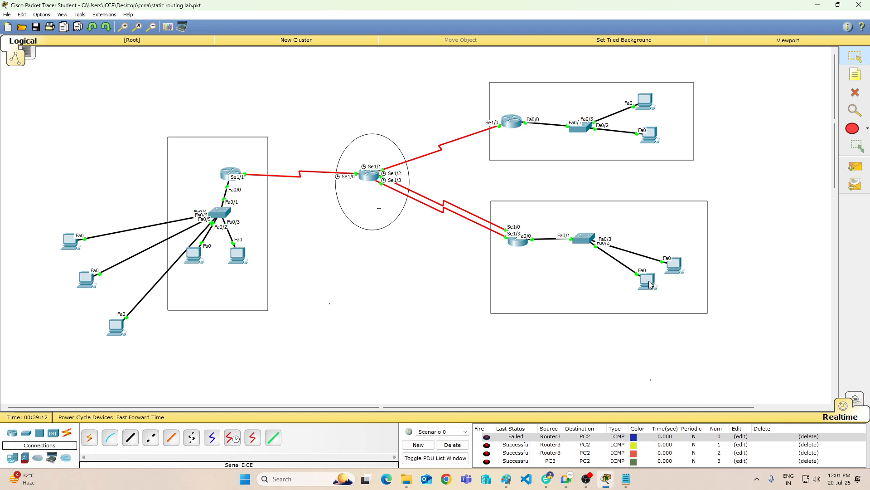
{"action": "left_click", "coordinate": [453, 444]}
Step: Send simple PDUs from PC3 to PC2 and from PC3 to Router3 to test the local network
{"action": "left_click", "coordinate": [864, 170]}
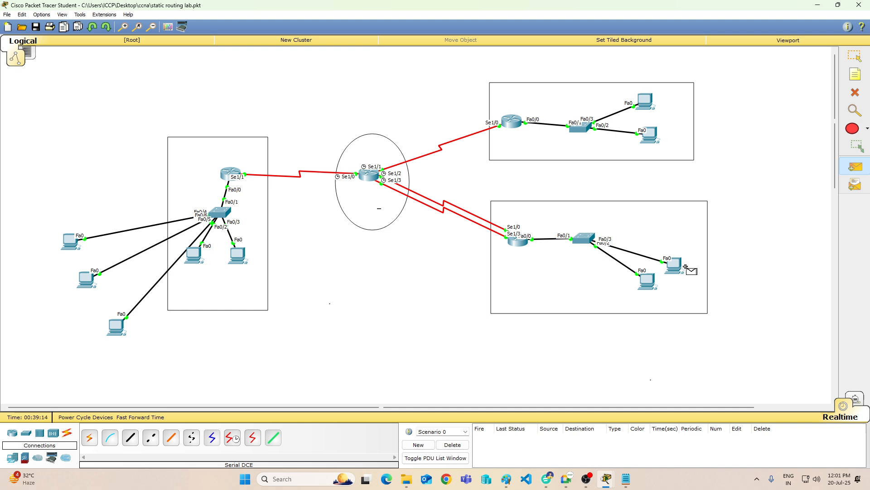
{"action": "left_click", "coordinate": [675, 266]}
{"action": "left_click", "coordinate": [650, 281]}
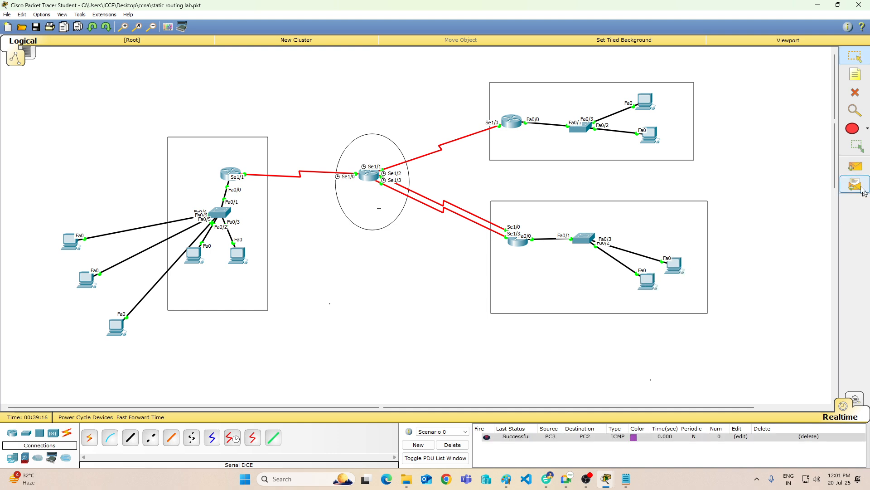
{"action": "left_click", "coordinate": [857, 167]}
{"action": "left_click", "coordinate": [675, 265]}
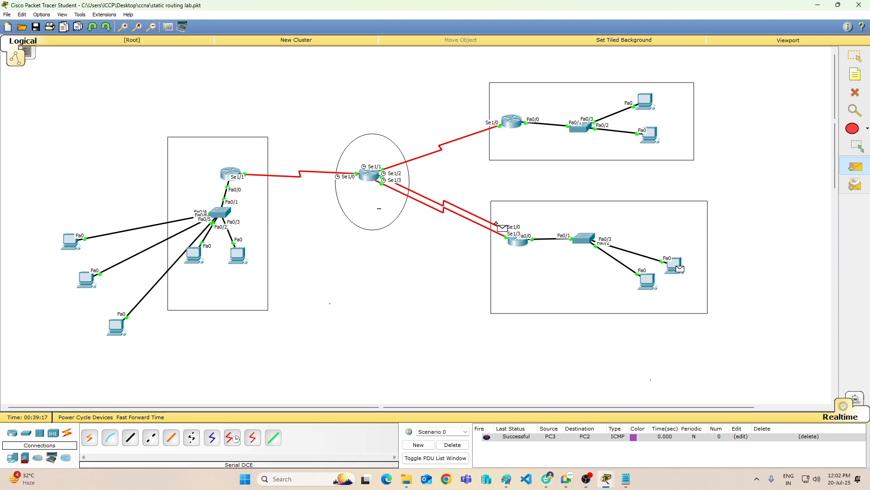
{"action": "left_click", "coordinate": [518, 241]}
Step: Send simple PDUs from PC3 to Router1 and to Router2, and delete the scenario to clear the list
{"action": "left_click", "coordinate": [856, 167]}
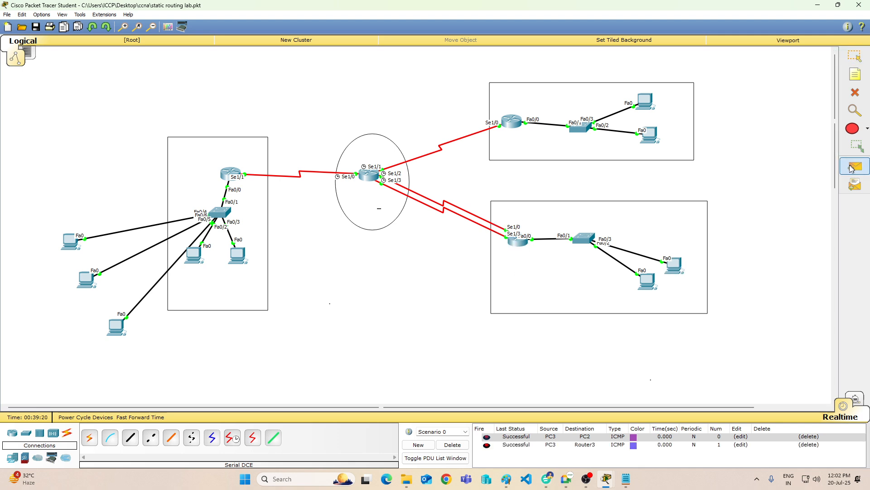
{"action": "left_click", "coordinate": [676, 265]}
{"action": "left_click", "coordinate": [369, 175]}
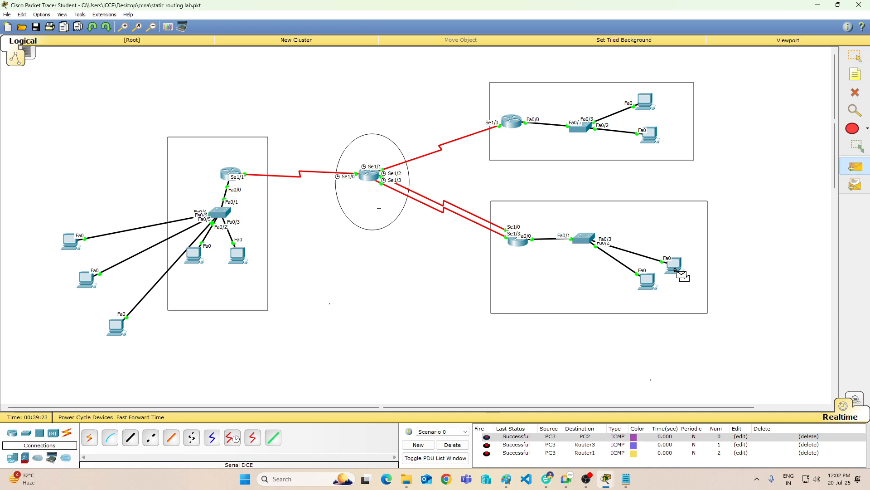
{"action": "left_click", "coordinate": [510, 124]}
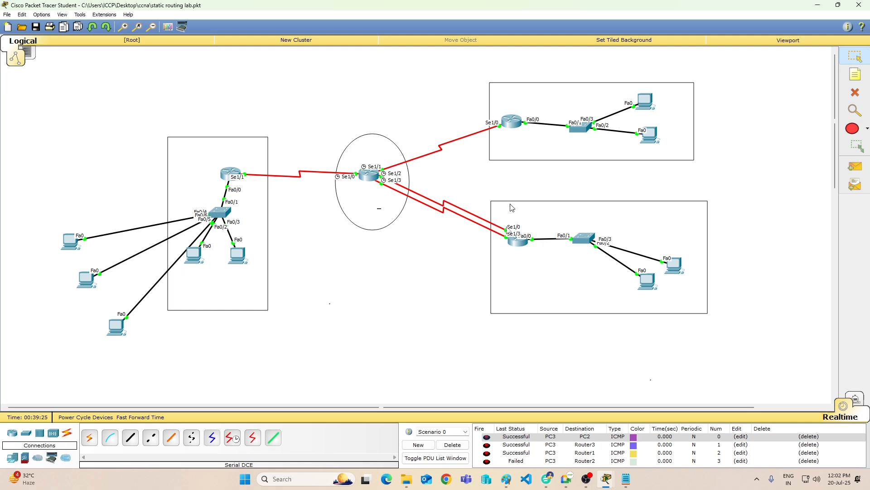
{"action": "left_click", "coordinate": [452, 445]}
Step: Send simple PDUs from PC3 to Router2 and from PC3 to PC0, and delete the scenario to clear them
{"action": "left_click", "coordinate": [855, 167]}
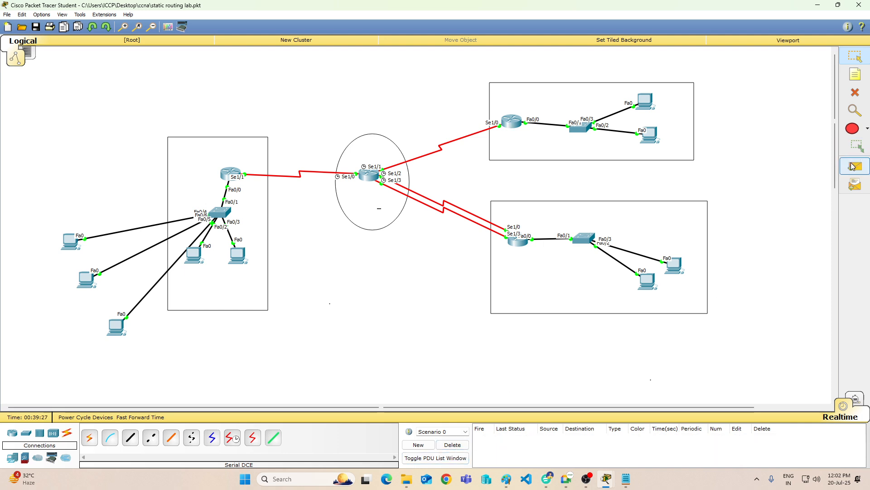
{"action": "left_click", "coordinate": [673, 266]}
{"action": "left_click", "coordinate": [521, 125]}
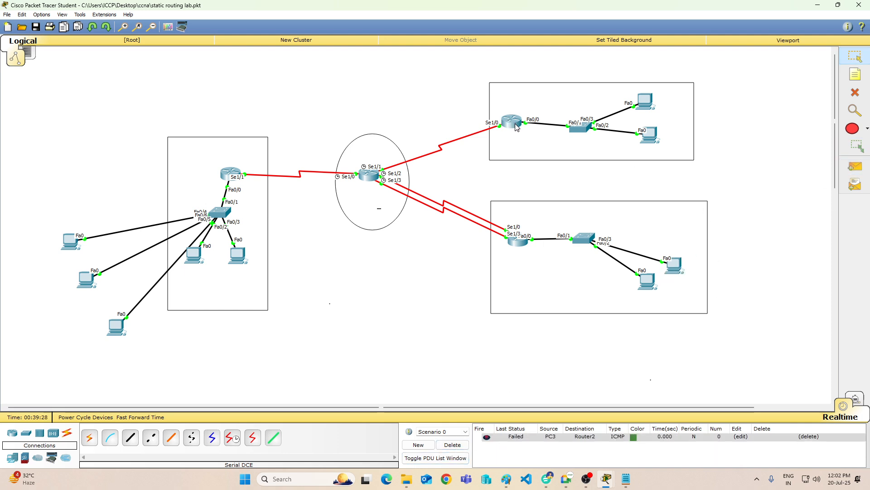
{"action": "left_click", "coordinate": [855, 166]}
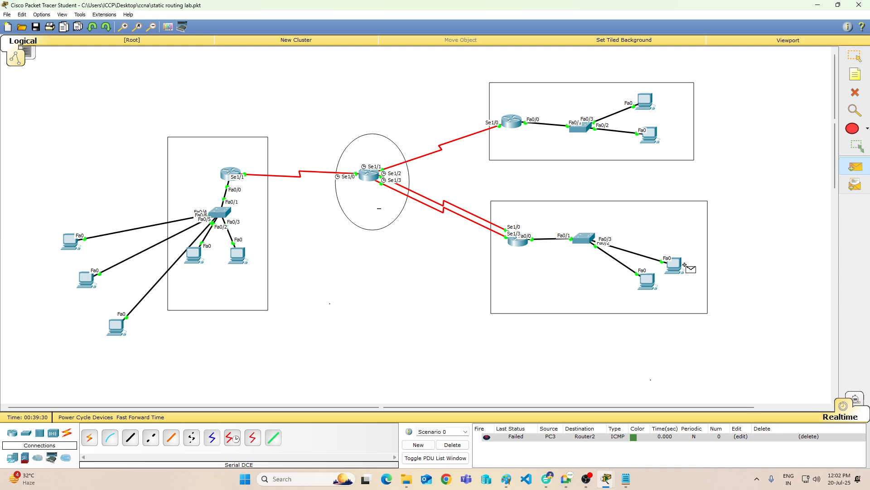
{"action": "left_click", "coordinate": [675, 267]}
{"action": "left_click", "coordinate": [195, 255]}
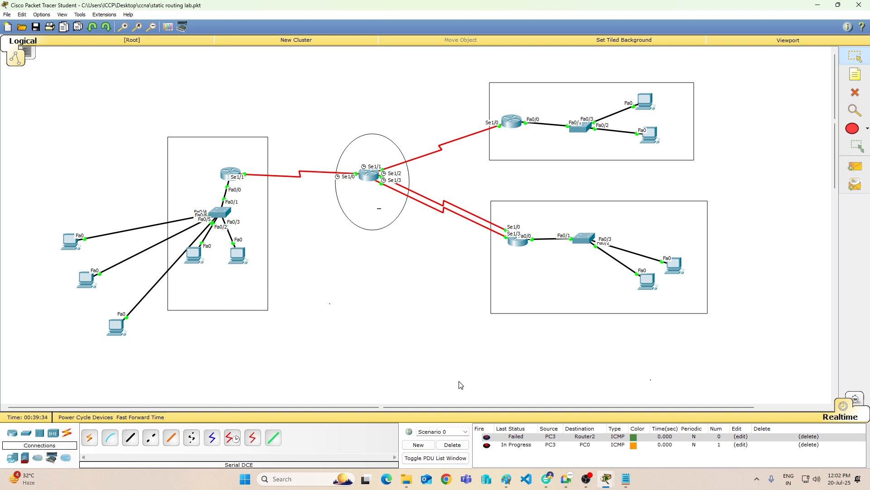
{"action": "left_click", "coordinate": [453, 445]}
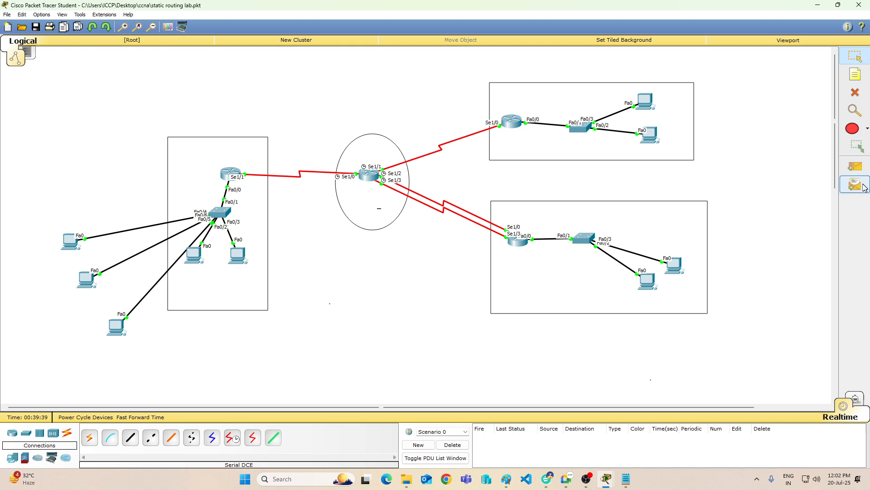
Step: Send a simple PDU from PC0 to Router3, and delete the scenario to clear the PDU list
{"action": "left_click", "coordinate": [855, 167]}
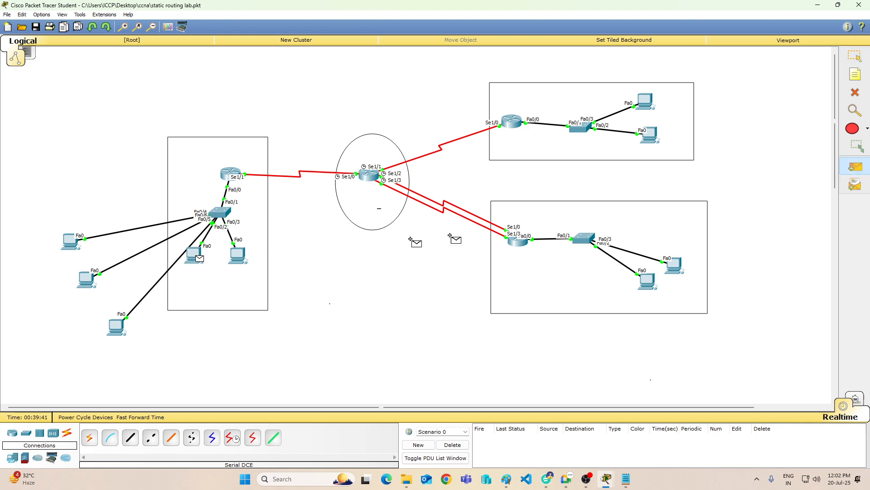
{"action": "left_click", "coordinate": [520, 241]}
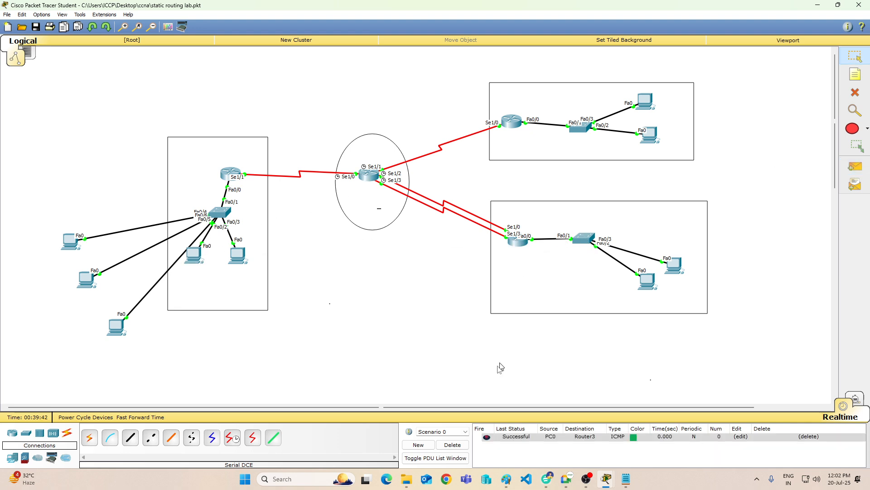
{"action": "left_click", "coordinate": [466, 447]}
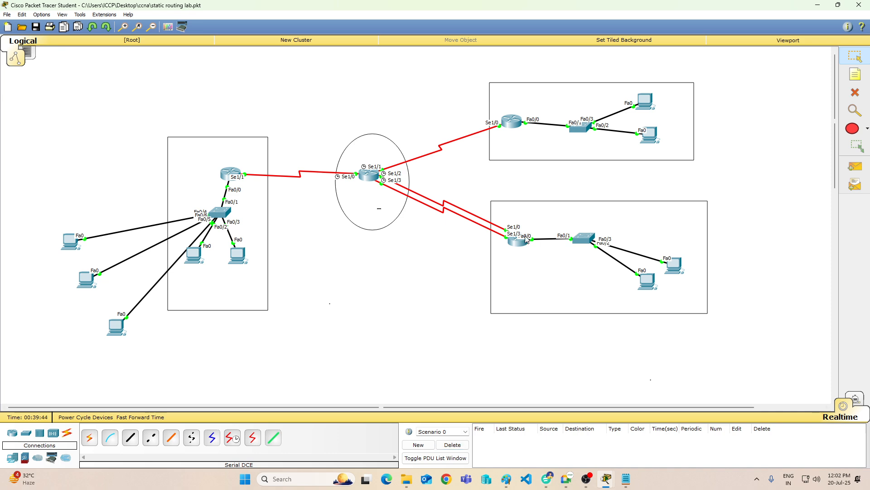
Step: Open the command line of Router1 (ISP) and display its routing table with "sh ip route"
{"action": "left_click", "coordinate": [366, 184]}
{"action": "key", "text": "Return"}
{"action": "key", "text": "Return"}
{"action": "key", "text": "Return"}
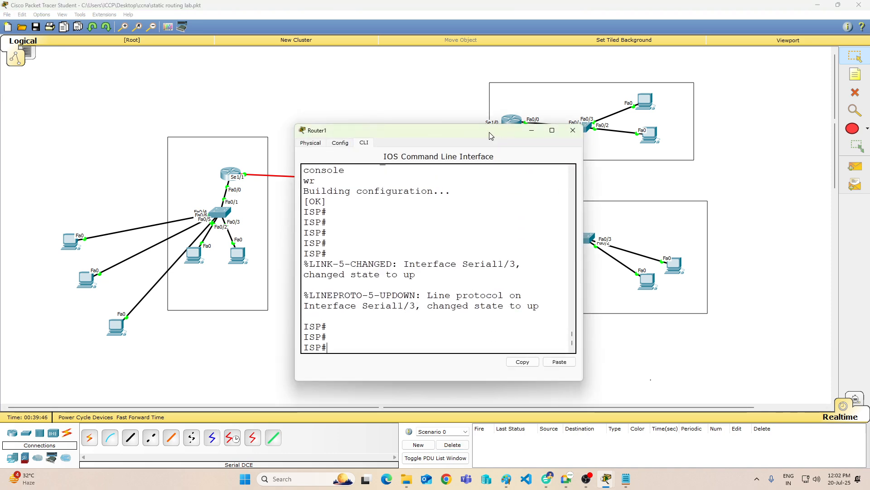
{"action": "key", "text": "Return"}
{"action": "key", "text": "Return"}
{"action": "key", "text": "Return"}
{"action": "type", "text": "sh ip"}
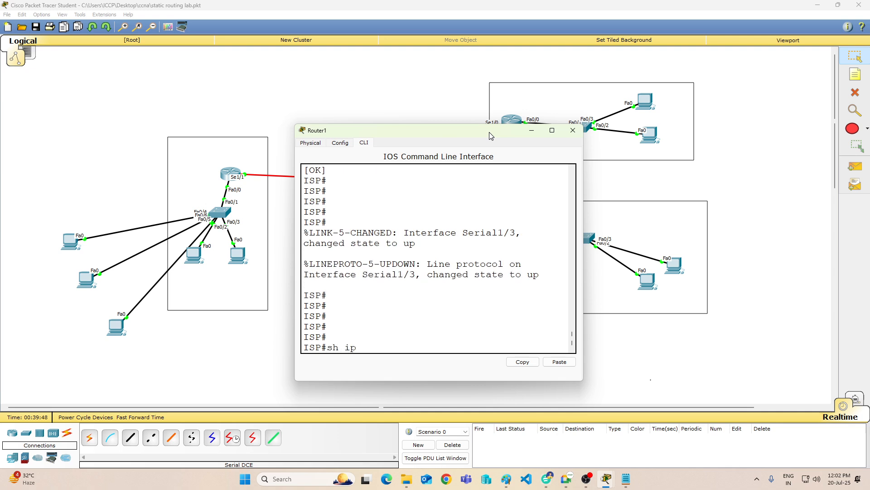
{"action": "type", "text": " route"}
{"action": "key", "text": "Return"}
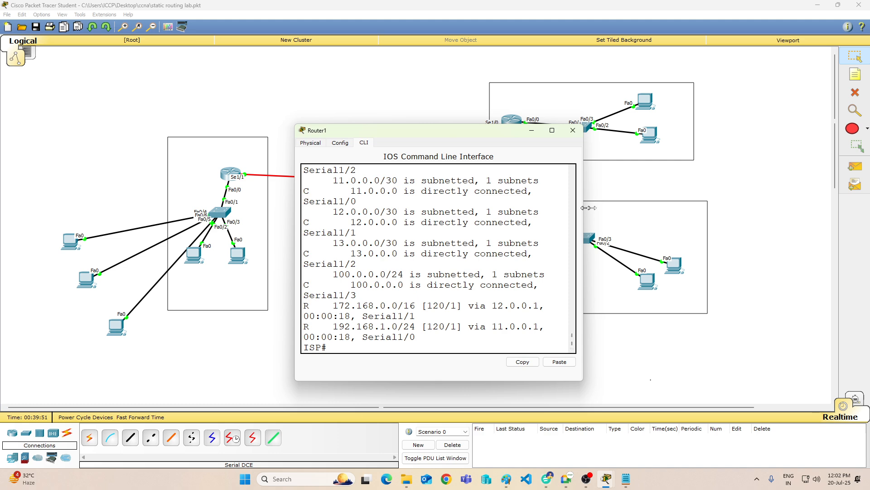
Step: Widen the Router1 window and examine the routing table's static 10.0.0.0 entry, the 100.0.0.0 network and the RIP routes
{"action": "left_click_drag", "start_coordinate": [584, 208], "coordinate": [764, 198]}
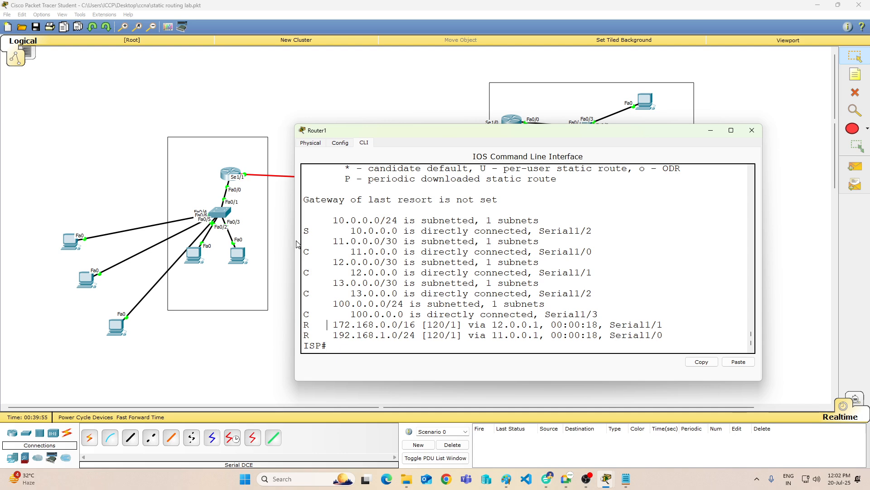
{"action": "left_click_drag", "start_coordinate": [330, 212], "coordinate": [594, 232]}
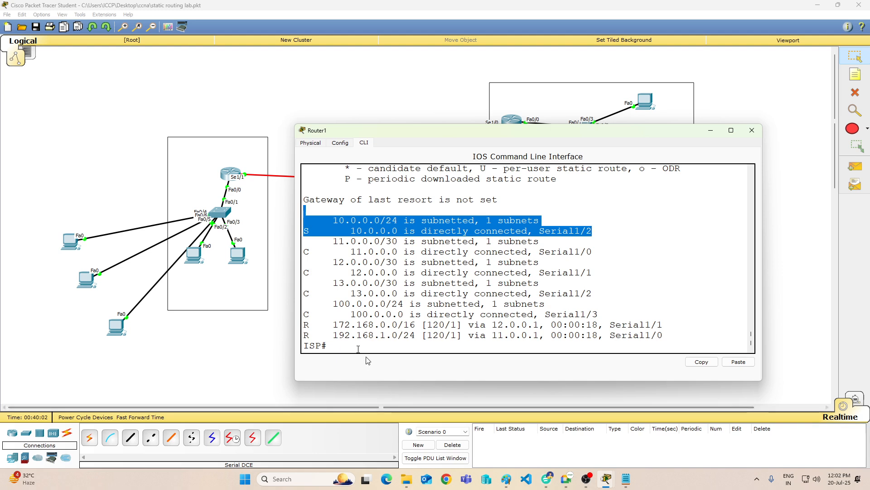
{"action": "left_click", "coordinate": [338, 310]}
{"action": "left_click_drag", "start_coordinate": [321, 304], "coordinate": [439, 304]}
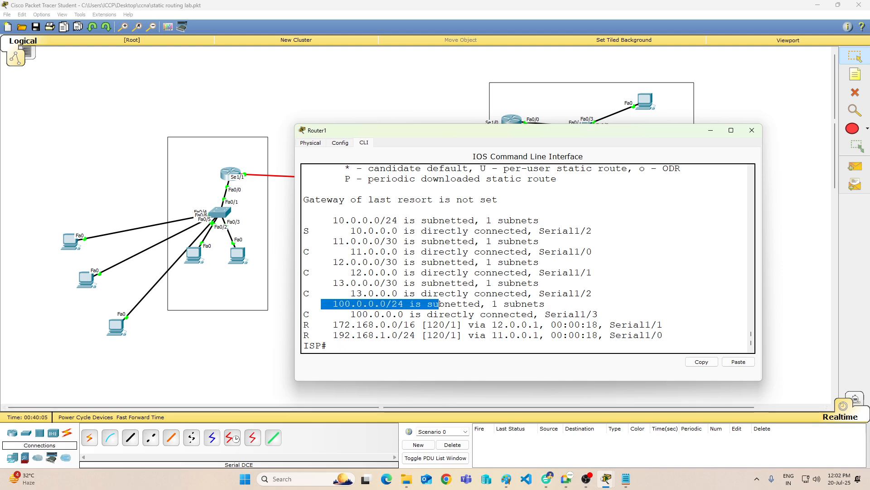
{"action": "left_click_drag", "start_coordinate": [327, 325], "coordinate": [663, 335]}
{"action": "left_click_drag", "start_coordinate": [318, 327], "coordinate": [412, 337]}
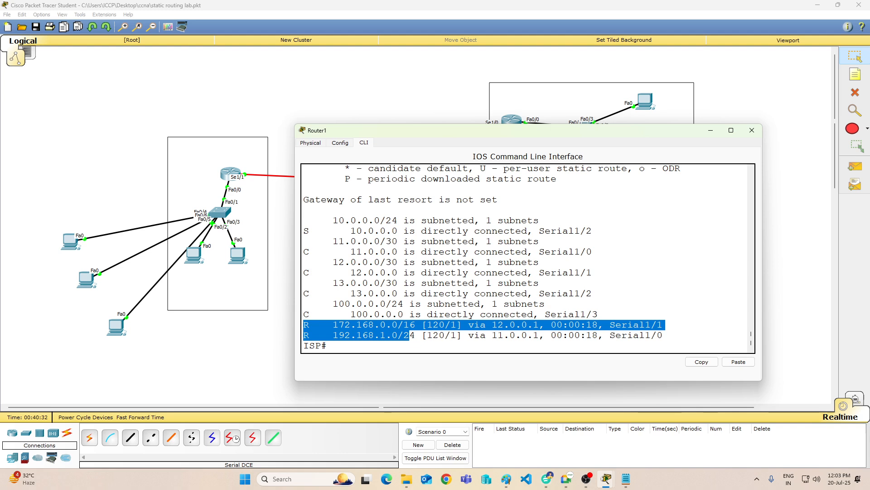
Step: Check the end of the routing table again and display the ISP router's running configuration with "sh run"
{"action": "scroll", "coordinate": [423, 317], "scroll_direction": "up", "scroll_amount": 1}
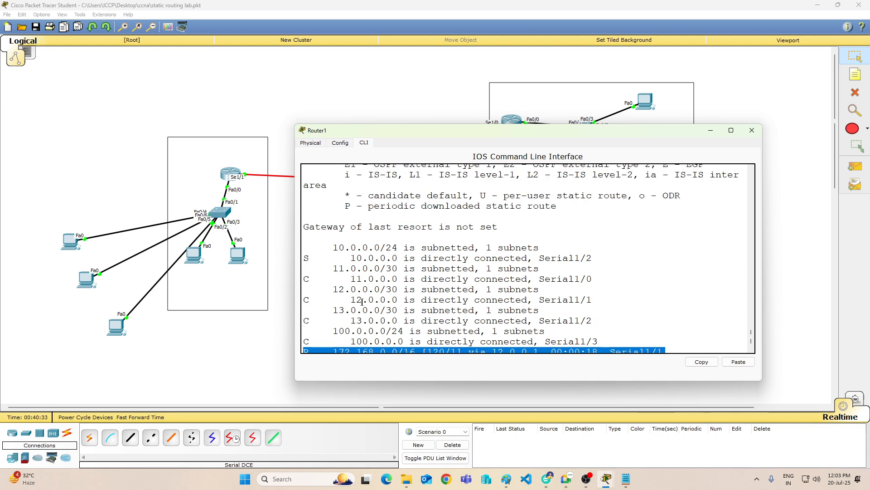
{"action": "scroll", "coordinate": [423, 317], "scroll_direction": "down", "scroll_amount": 1}
{"action": "left_click", "coordinate": [410, 343]}
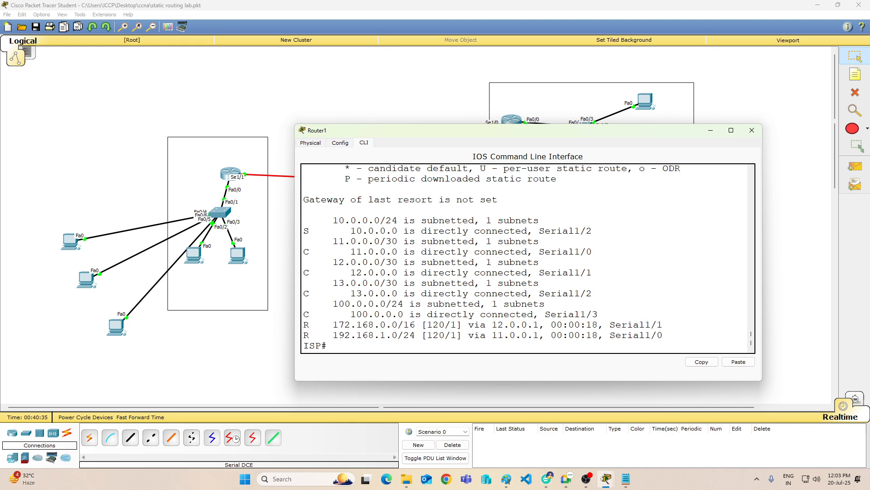
{"action": "type", "text": "sh i"}
{"action": "key", "text": "BackSpace"}
{"action": "key", "text": "BackSpace"}
{"action": "type", "text": "run"}
{"action": "key", "text": "BackSpace"}
{"action": "key", "text": "BackSpace"}
{"action": "key", "text": "BackSpace"}
{"action": "type", "text": "run"}
{"action": "key", "text": "Return"}
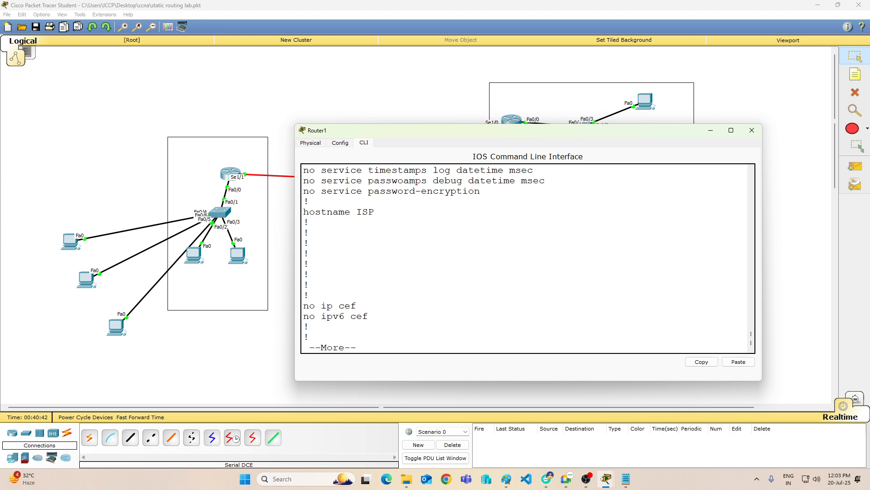
Step: Page through the ISP's running configuration to its serial interfaces, RIP networks and static route entry
{"action": "key", "text": "Return"}
{"action": "key", "text": "Return"}
{"action": "key", "text": "Return"}
{"action": "key", "text": "Return"}
{"action": "key", "text": "Return"}
{"action": "key", "text": "Return"}
{"action": "key", "text": "Return"}
{"action": "key", "text": "Return"}
{"action": "key", "text": "Return"}
{"action": "key", "text": "Return"}
{"action": "key", "text": "Return"}
{"action": "key", "text": "Return"}
{"action": "key", "text": "Return"}
{"action": "key", "text": "Return"}
{"action": "key", "text": "Return"}
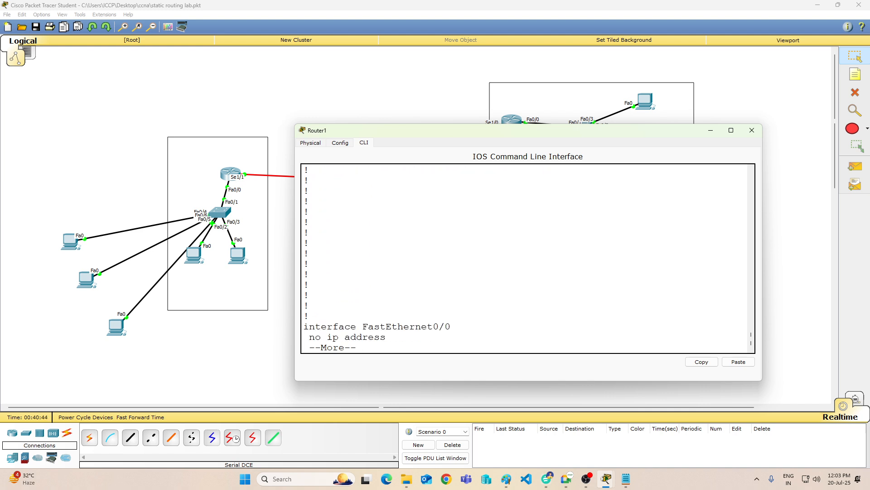
{"action": "key", "text": "Return"}
{"action": "key", "text": "Return"}
{"action": "key", "text": "Return"}
{"action": "key", "text": "Return"}
{"action": "key", "text": "Return"}
{"action": "key", "text": "Return"}
{"action": "key", "text": "Return"}
{"action": "key", "text": "Return"}
{"action": "key", "text": "Return"}
{"action": "key", "text": "Return"}
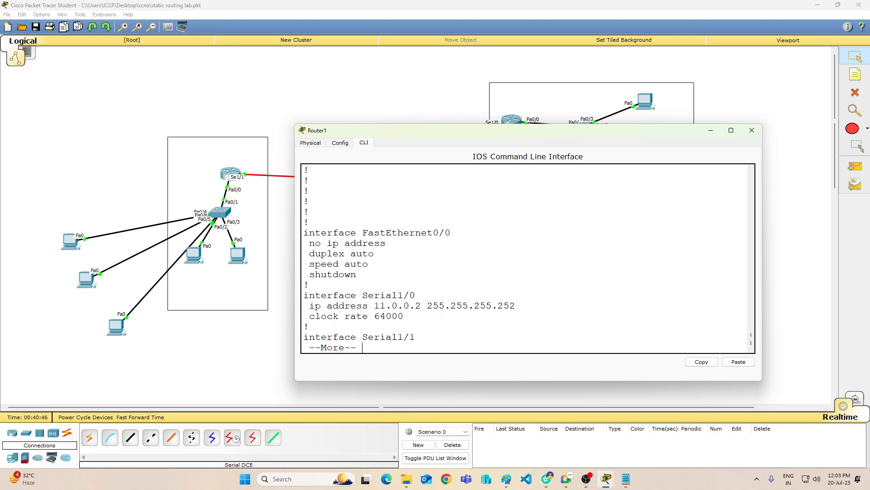
{"action": "key", "text": "Return"}
{"action": "key", "text": "Return"}
{"action": "key", "text": "Return"}
{"action": "key", "text": "Return"}
{"action": "key", "text": "Return"}
{"action": "key", "text": "Return"}
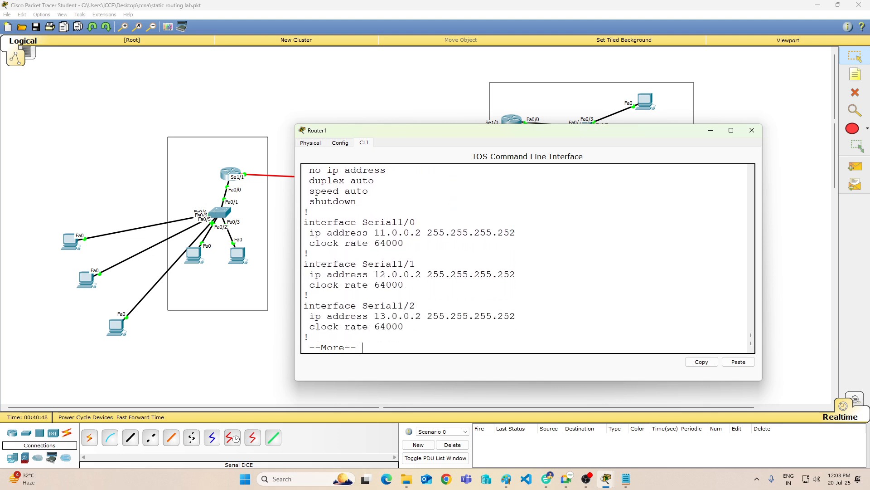
{"action": "key", "text": "Return"}
{"action": "key", "text": "Return"}
{"action": "key", "text": "Return"}
{"action": "key", "text": "Return"}
{"action": "key", "text": "Return"}
{"action": "key", "text": "Return"}
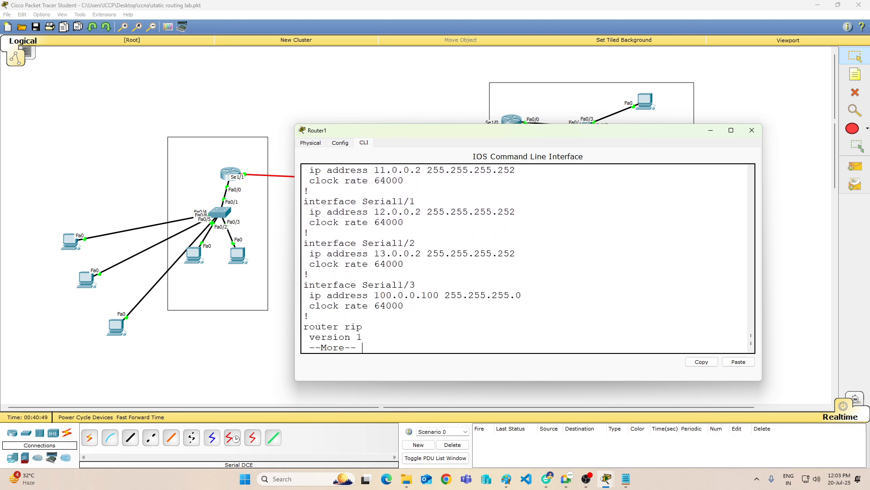
{"action": "key", "text": "Return"}
{"action": "key", "text": "Return"}
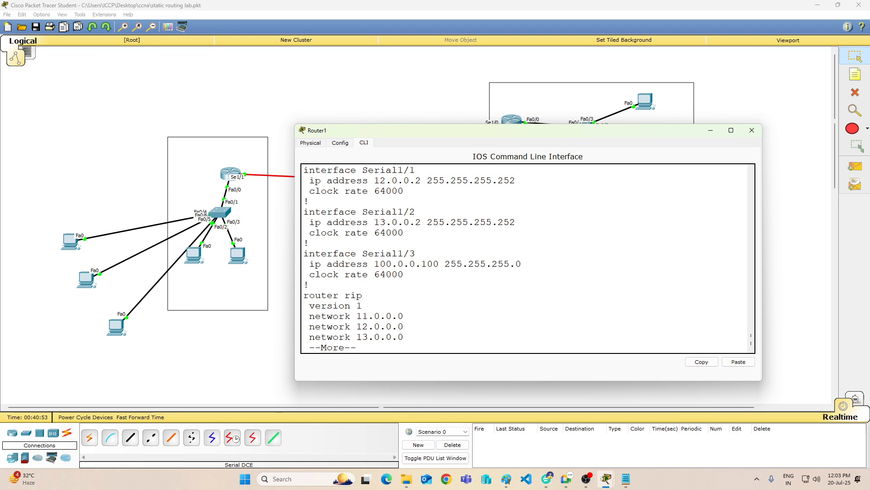
{"action": "key", "text": "Return"}
{"action": "key", "text": "Return"}
{"action": "key", "text": "Return"}
{"action": "key", "text": "Return"}
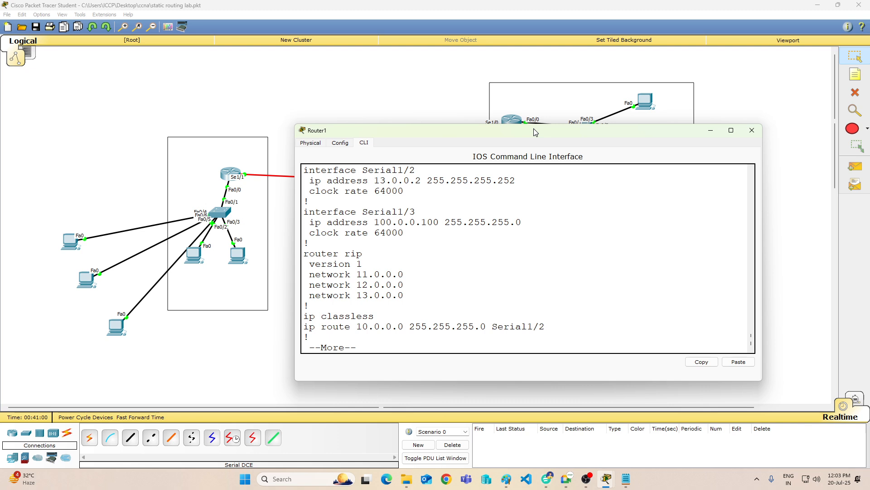
Step: Move the Router1 window clear of the ISP's links, compare its interface and RIP entries with the topology, and exit the configuration listing
{"action": "left_click_drag", "start_coordinate": [536, 132], "coordinate": [708, 133]}
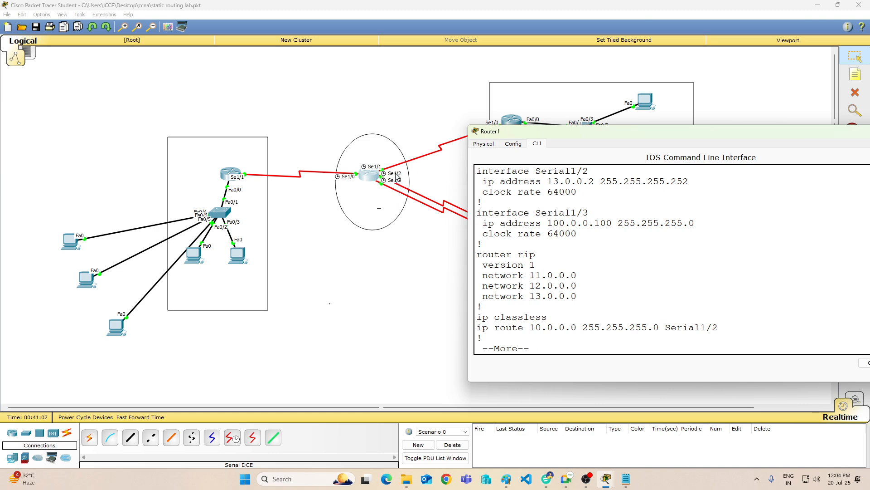
{"action": "scroll", "coordinate": [639, 310], "scroll_direction": "up", "scroll_amount": 1}
{"action": "scroll", "coordinate": [632, 305], "scroll_direction": "up", "scroll_amount": 1}
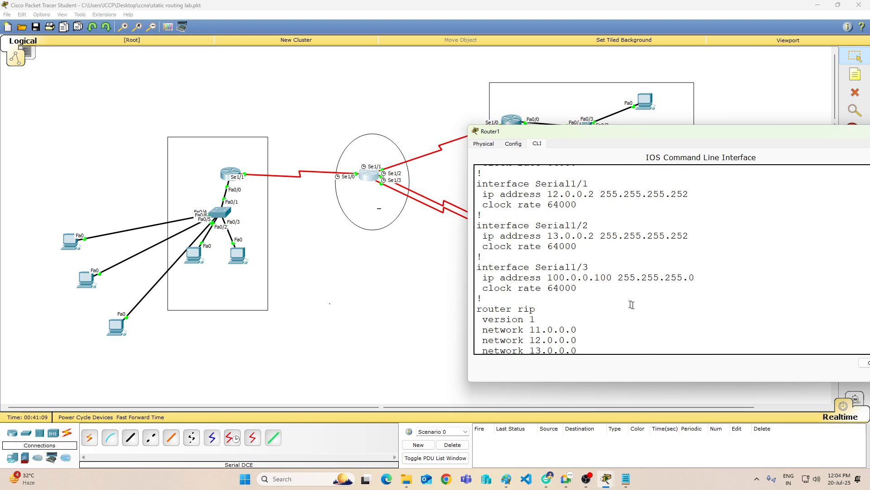
{"action": "scroll", "coordinate": [593, 288], "scroll_direction": "down", "scroll_amount": 1}
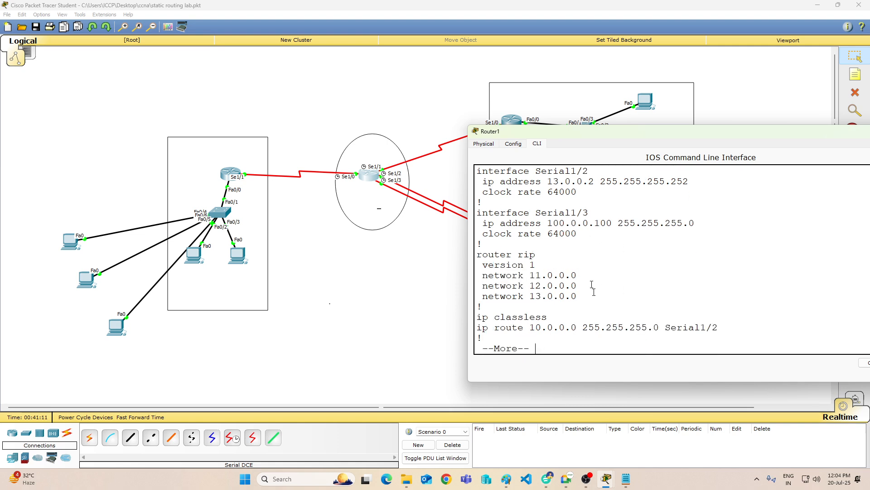
{"action": "scroll", "coordinate": [544, 308], "scroll_direction": "down", "scroll_amount": 1}
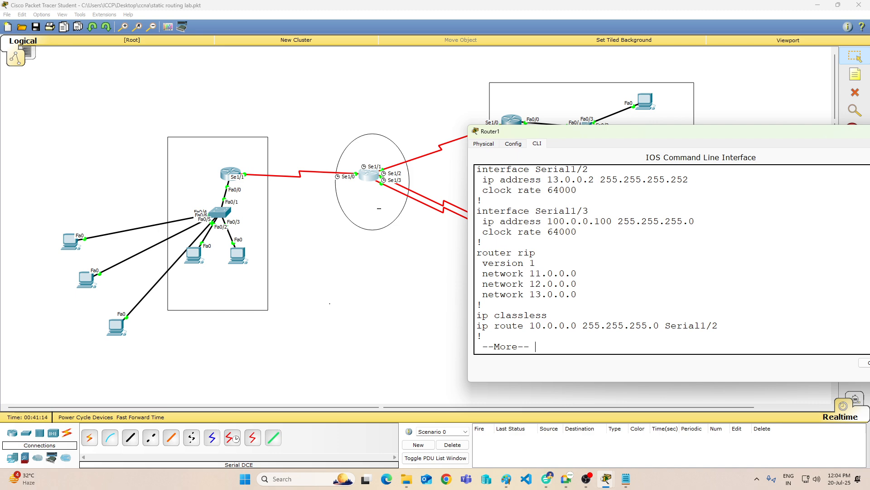
{"action": "key", "text": "Return"}
{"action": "key", "text": "ctrl+c"}
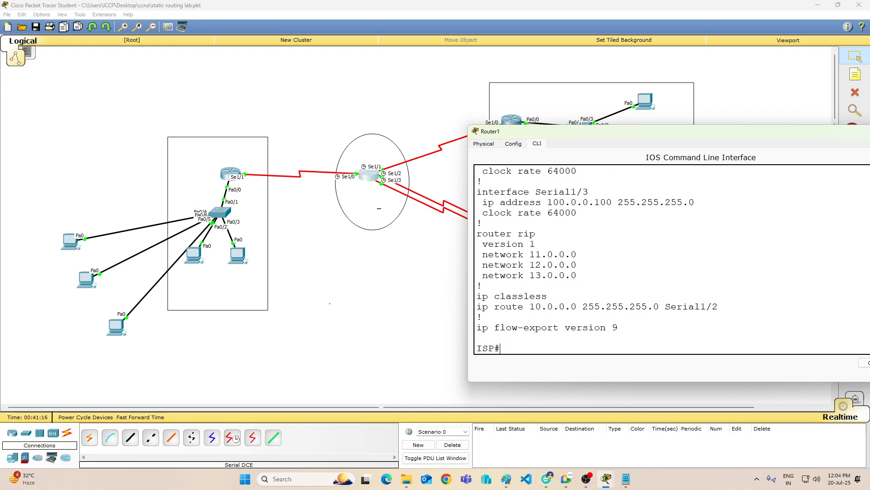
Step: Enter global configuration mode on the ISP router and try "no ip route 10.0.0.0 255.255.255 s1/2"
{"action": "type", "text": "co"}
{"action": "type", "text": "nfig t"}
{"action": "key", "text": "Return"}
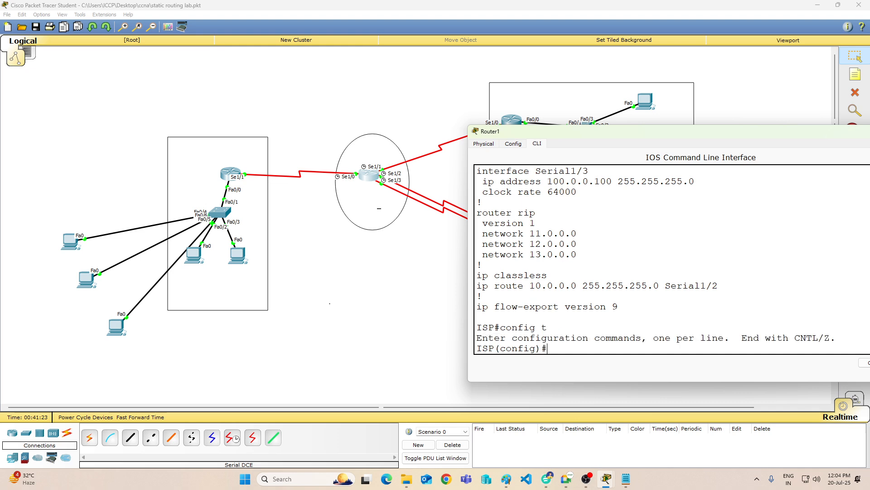
{"action": "type", "text": "no ip route 10.0.0.0 255.255.255"}
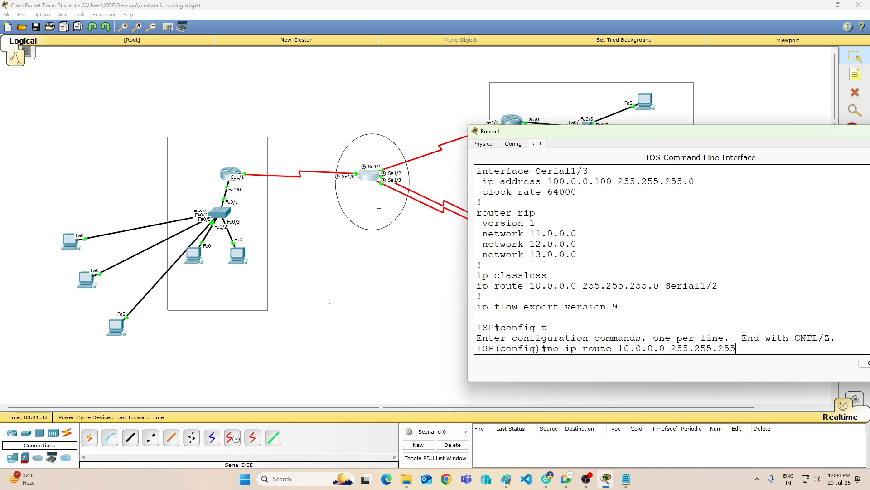
{"action": "type", "text": " s1/2"}
{"action": "key", "text": "Return"}
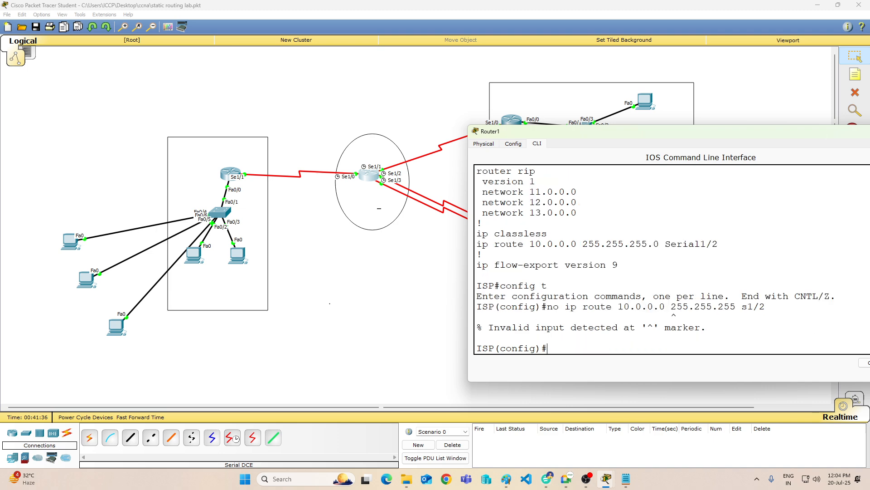
Step: Remove the ISP's static route with the corrected command "no ip route 10.0.0.0 255.255.255.0 s1/2"
{"action": "key", "text": "Up"}
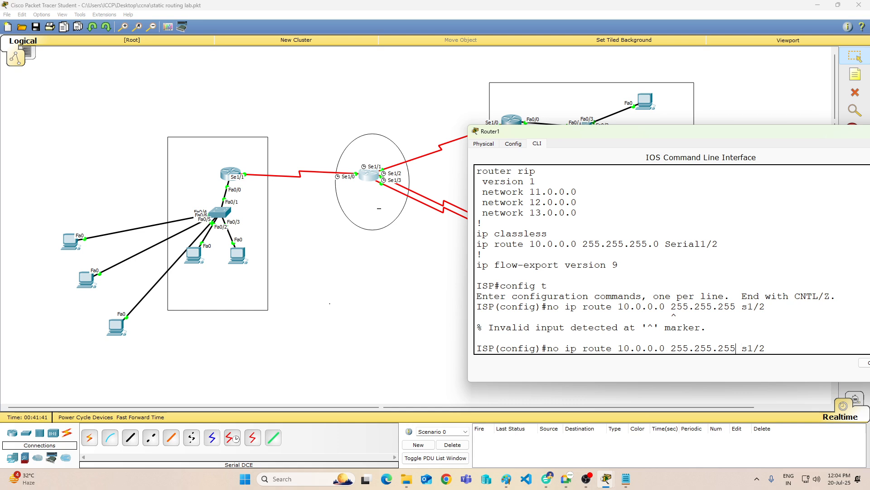
{"action": "type", "text": ".0"}
{"action": "key", "text": "Return"}
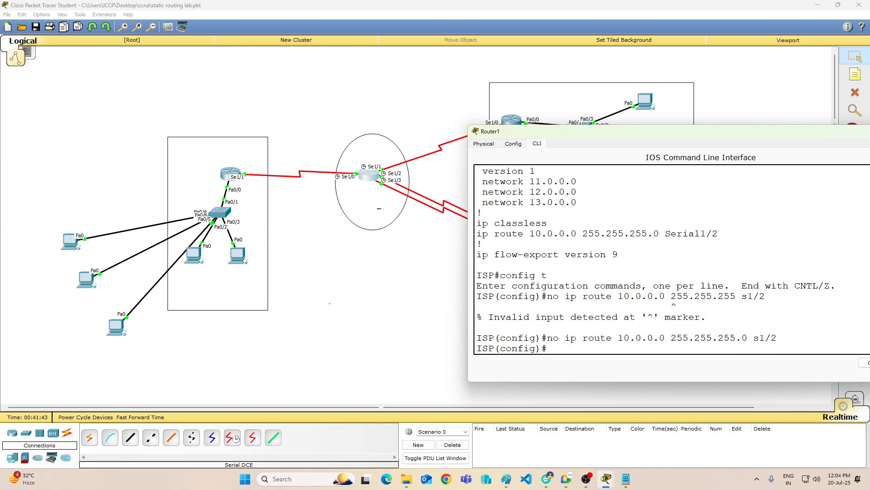
{"action": "key", "text": "Return"}
{"action": "key", "text": "Return"}
{"action": "key", "text": "Return"}
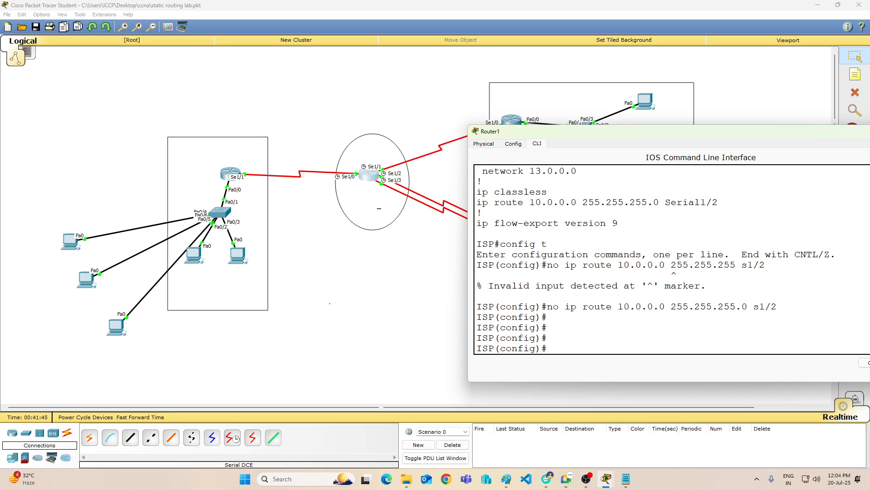
Step: Leave configuration mode, save the ISP's configuration with "wr", and close the Router1 window
{"action": "type", "text": "end"}
{"action": "key", "text": "Return"}
{"action": "type", "text": "wr"}
{"action": "key", "text": "Return"}
{"action": "key", "text": "Return"}
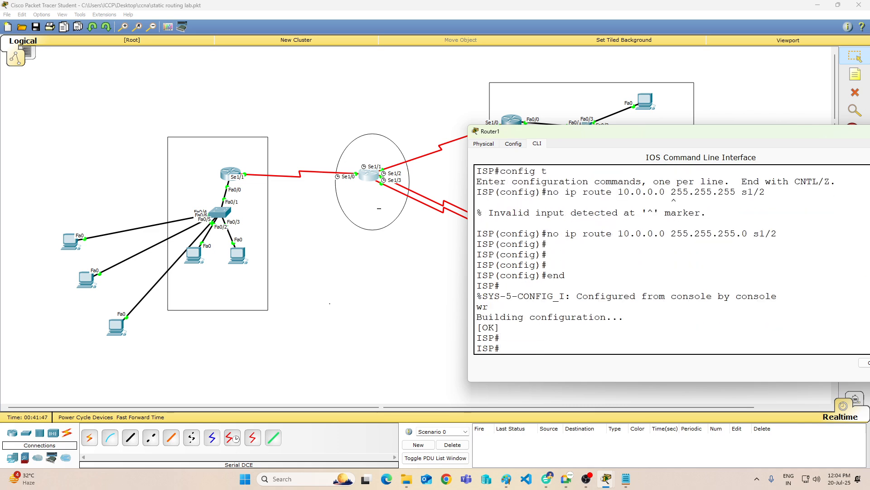
{"action": "key", "text": "Return"}
{"action": "left_click_drag", "start_coordinate": [662, 125], "coordinate": [426, 194]}
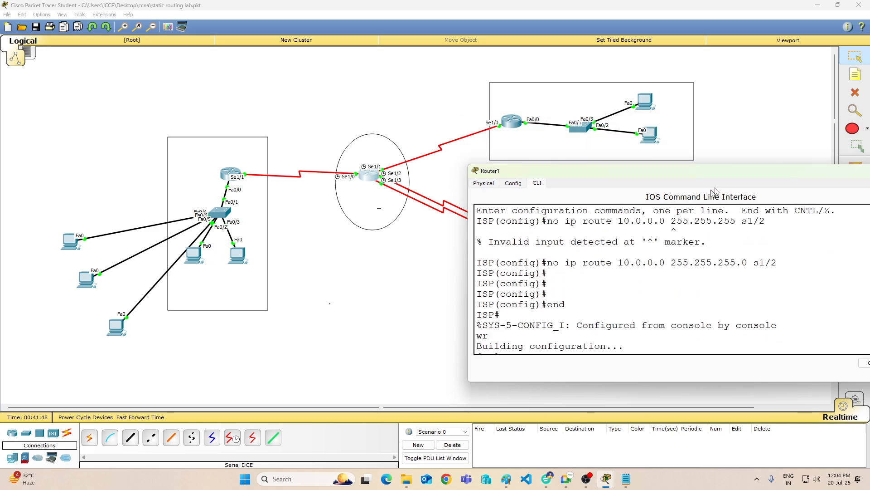
{"action": "left_click_drag", "start_coordinate": [724, 173], "coordinate": [362, 173]}
{"action": "left_click", "coordinate": [562, 171]}
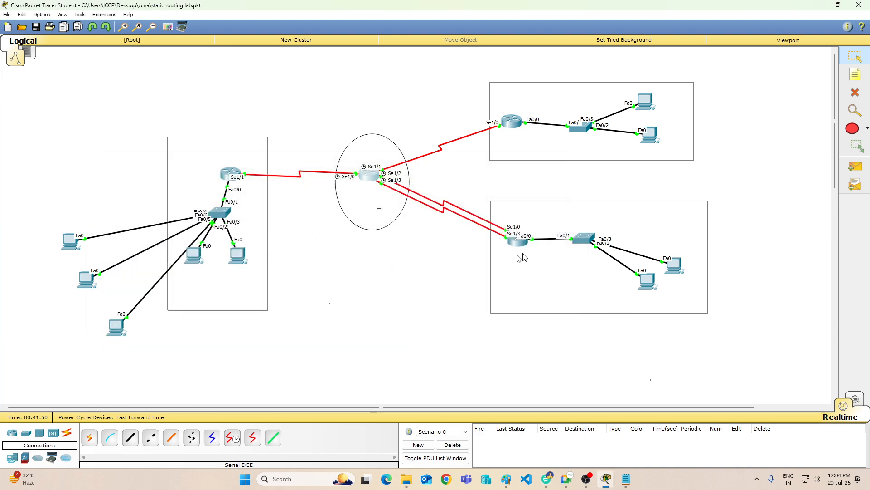
Step: Open Router3's command line and display its running configuration with "sh run"
{"action": "left_click", "coordinate": [519, 231]}
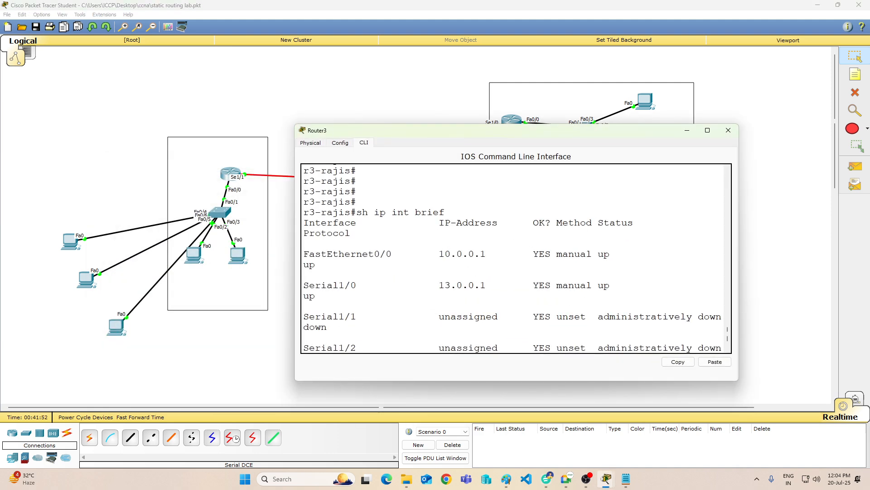
{"action": "key", "text": "Return"}
{"action": "key", "text": "Return"}
{"action": "key", "text": "Return"}
{"action": "key", "text": "Return"}
{"action": "key", "text": "Return"}
{"action": "key", "text": "Return"}
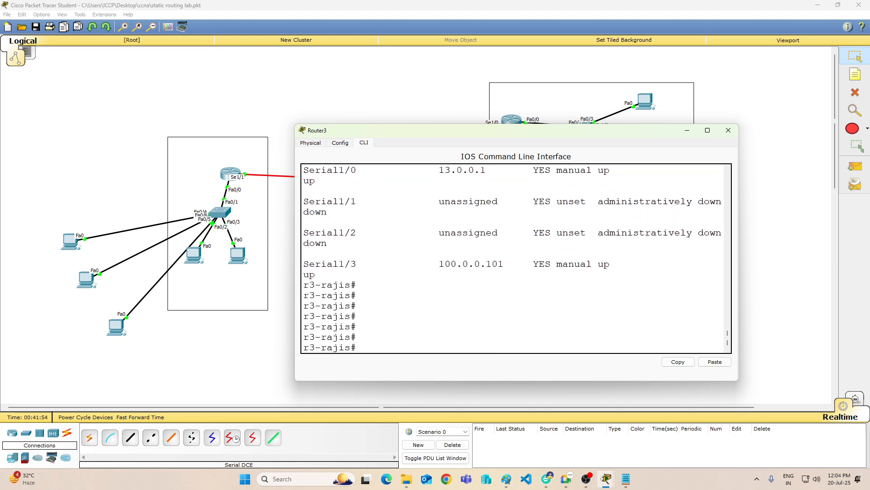
{"action": "type", "text": "sh run"}
{"action": "key", "text": "Return"}
Step: Page through Router3's running configuration to its RIP networks and static routes, and exit the listing
{"action": "key", "text": "Return"}
{"action": "key", "text": "Return"}
{"action": "key", "text": "Return"}
{"action": "key", "text": "Return"}
{"action": "key", "text": "Return"}
{"action": "key", "text": "Return"}
{"action": "key", "text": "Return"}
{"action": "key", "text": "Return"}
{"action": "key", "text": "Return"}
{"action": "key", "text": "Return"}
{"action": "key", "text": "Return"}
{"action": "key", "text": "Return"}
{"action": "key", "text": "Return"}
{"action": "key", "text": "Return"}
{"action": "key", "text": "Return"}
{"action": "key", "text": "Return"}
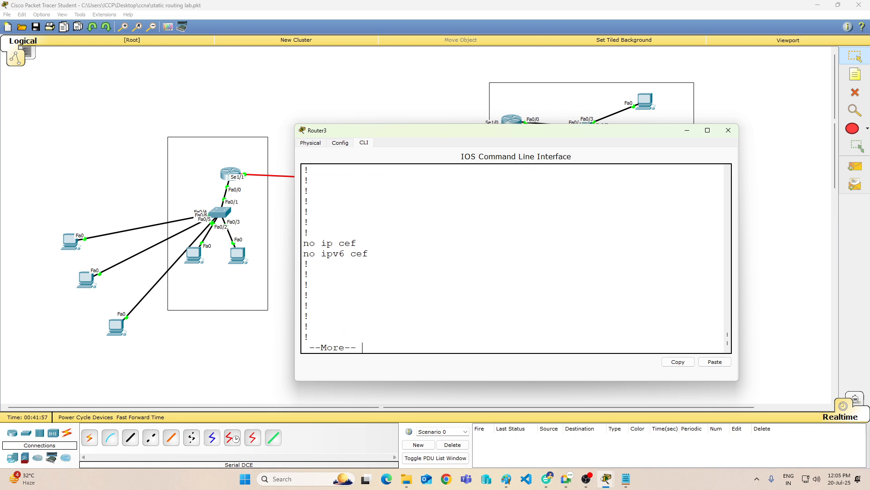
{"action": "key", "text": "Return"}
{"action": "key", "text": "Return"}
{"action": "key", "text": "Return"}
{"action": "key", "text": "Return"}
{"action": "key", "text": "Return"}
{"action": "key", "text": "Return"}
{"action": "key", "text": "Return"}
{"action": "key", "text": "Return"}
{"action": "key", "text": "Return"}
{"action": "key", "text": "Return"}
{"action": "key", "text": "Return"}
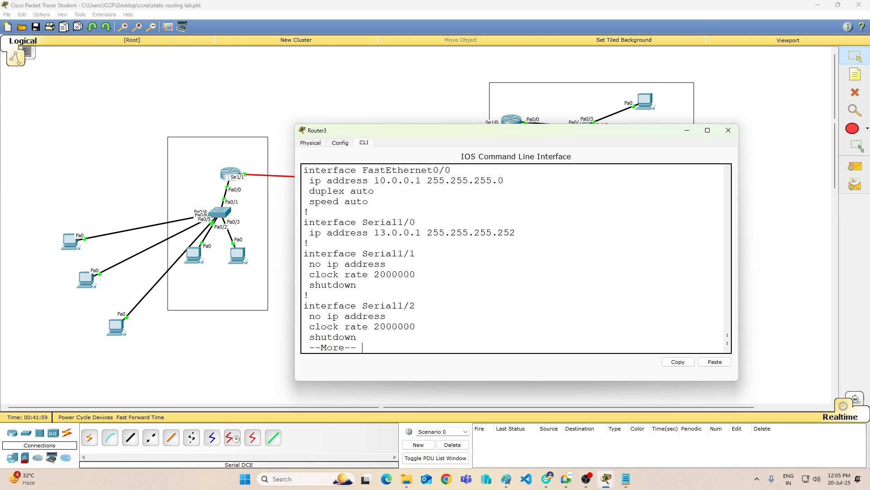
{"action": "key", "text": "Return"}
{"action": "key", "text": "Return"}
{"action": "key", "text": "Return"}
{"action": "key", "text": "Return"}
{"action": "key", "text": "Return"}
{"action": "key", "text": "Return"}
{"action": "key", "text": "Return"}
{"action": "key", "text": "Return"}
{"action": "key", "text": "Return"}
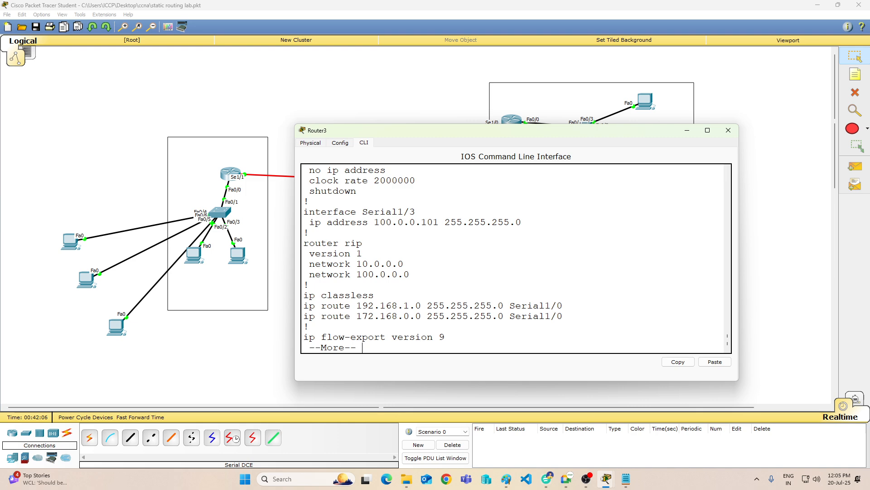
{"action": "key", "text": "ctrl+c"}
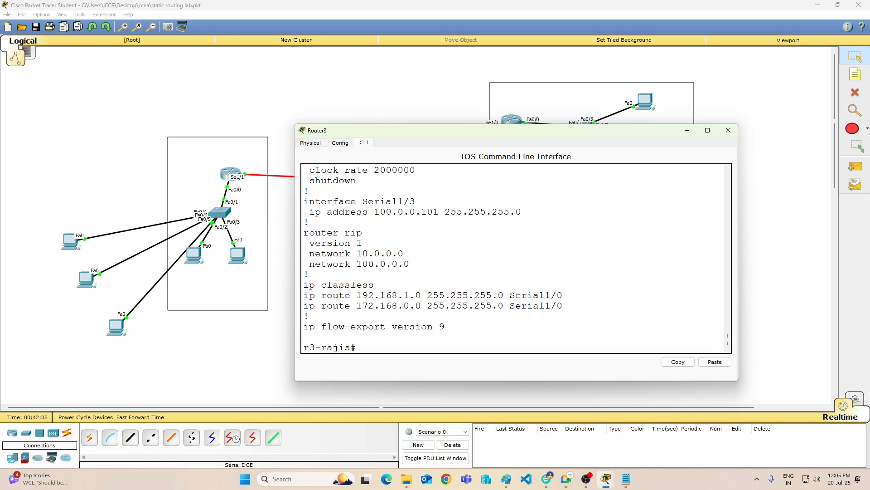
Step: In Router3's global configuration mode, remove the static route with "no ip route 192.168.1.0 255.255.255.0 s1/0"
{"action": "type", "text": "config t"}
{"action": "key", "text": "Return"}
{"action": "type", "text": "no i"}
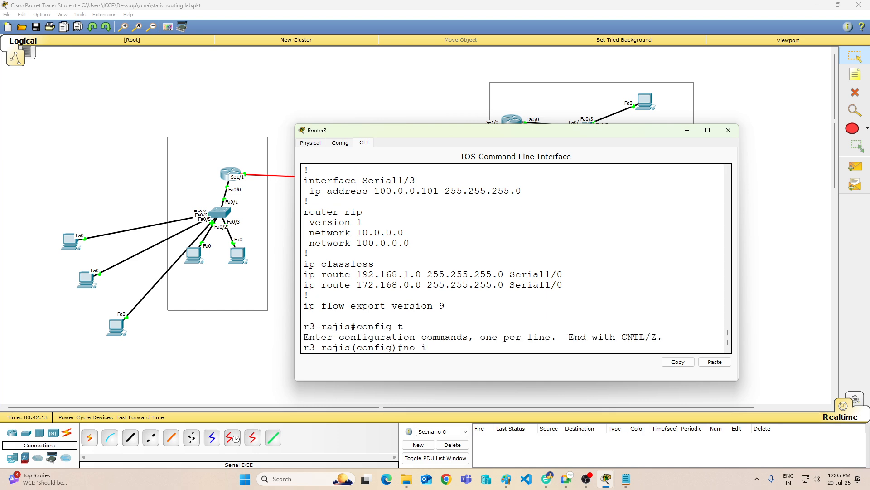
{"action": "type", "text": "p route "}
{"action": "type", "text": "192.168"}
{"action": "type", "text": ".1.0"}
{"action": "type", "text": " 25"}
{"action": "type", "text": "255.255"}
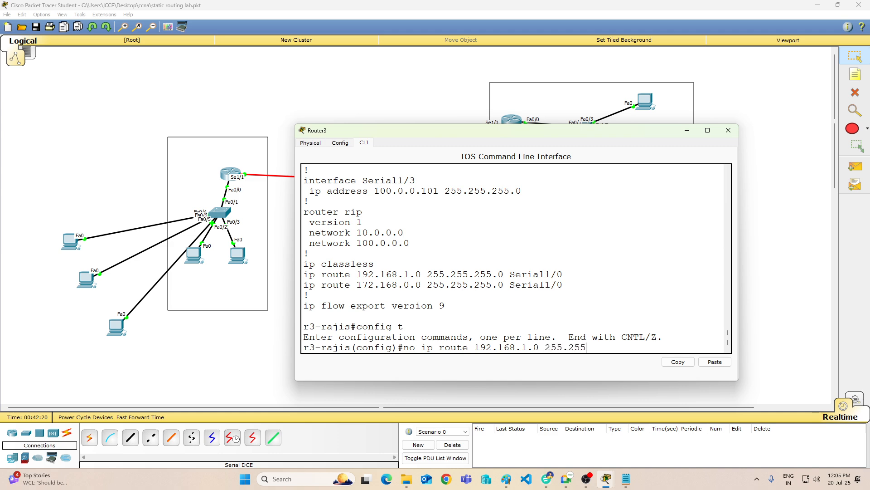
{"action": "type", "text": ".0"}
{"action": "scroll", "coordinate": [516, 258], "scroll_direction": "up", "scroll_amount": 1}
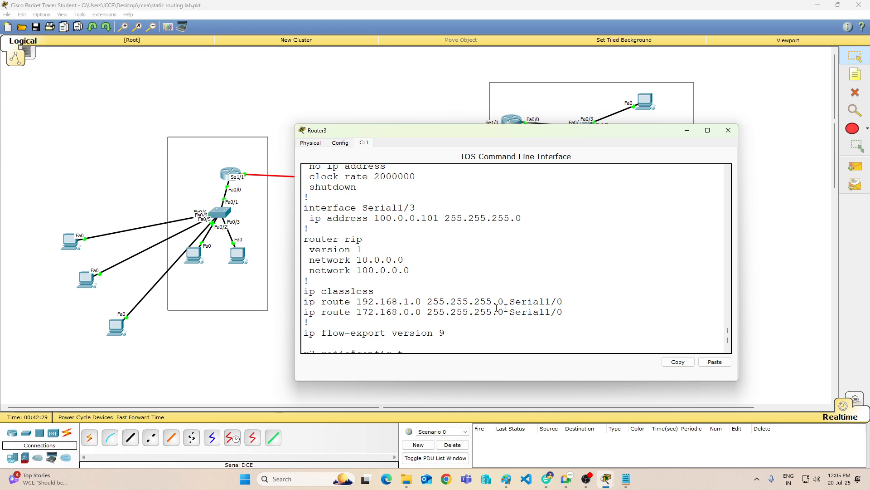
{"action": "scroll", "coordinate": [461, 300], "scroll_direction": "down", "scroll_amount": 1}
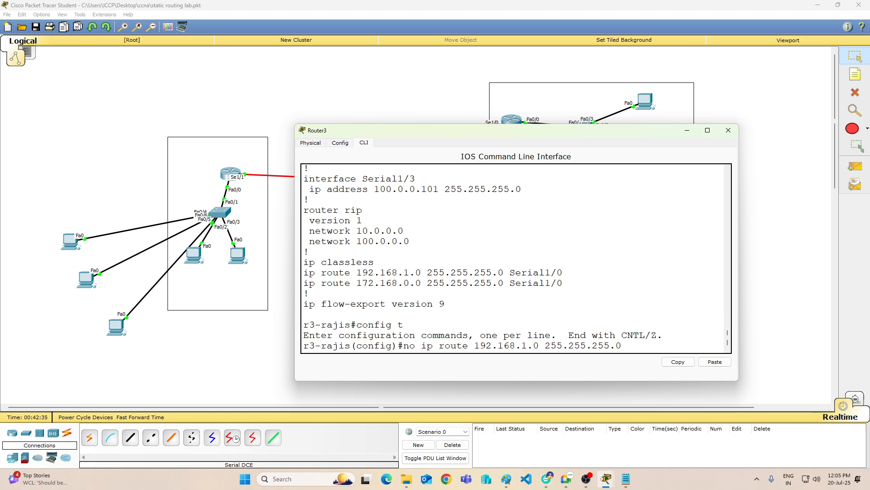
{"action": "type", "text": "s1/0"}
{"action": "key", "text": "Return"}
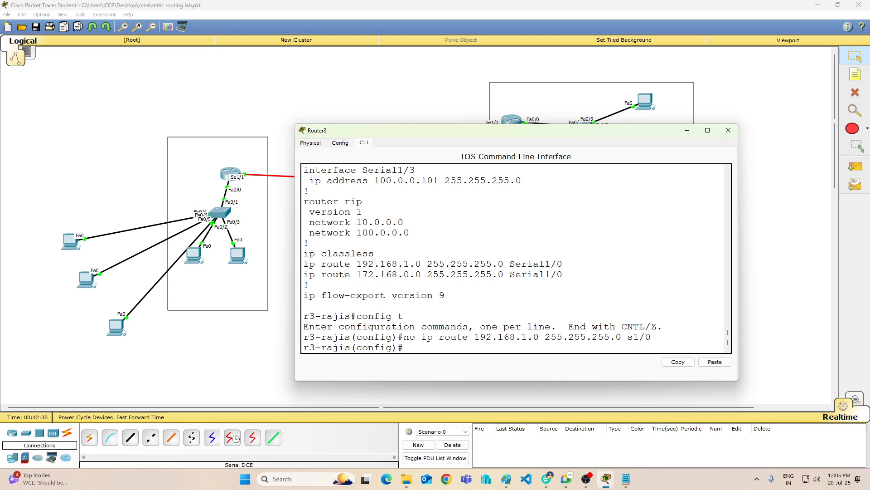
Step: Remove Router3's other static route with "no ip route 172.168.0.0 255.255.255.0 s1/0"
{"action": "key", "text": "Up"}
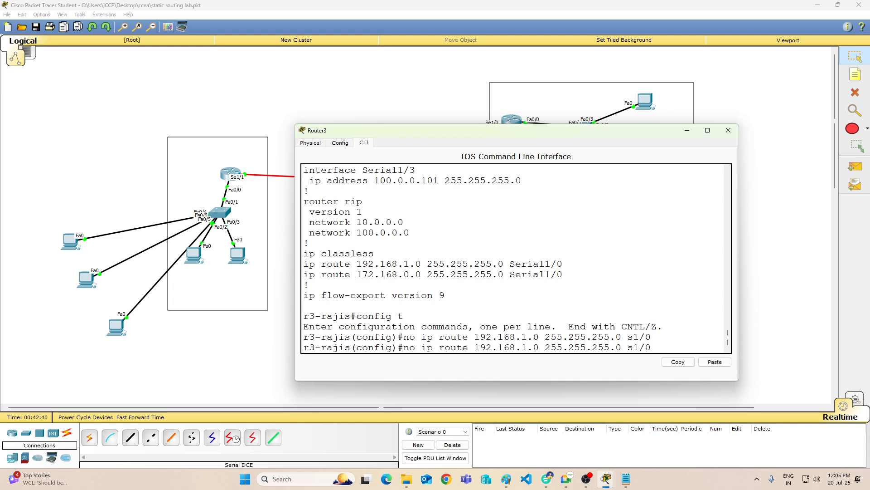
{"action": "key", "text": "BackSpace"}
{"action": "type", "text": "7"}
{"action": "key", "text": "Right"}
{"action": "key", "text": "Right"}
{"action": "key", "text": "Right"}
{"action": "key", "text": "Right"}
{"action": "key", "text": "Right"}
{"action": "key", "text": "Right"}
{"action": "key", "text": "Right"}
{"action": "key", "text": "Right"}
{"action": "key", "text": "Right"}
{"action": "key", "text": "BackSpace"}
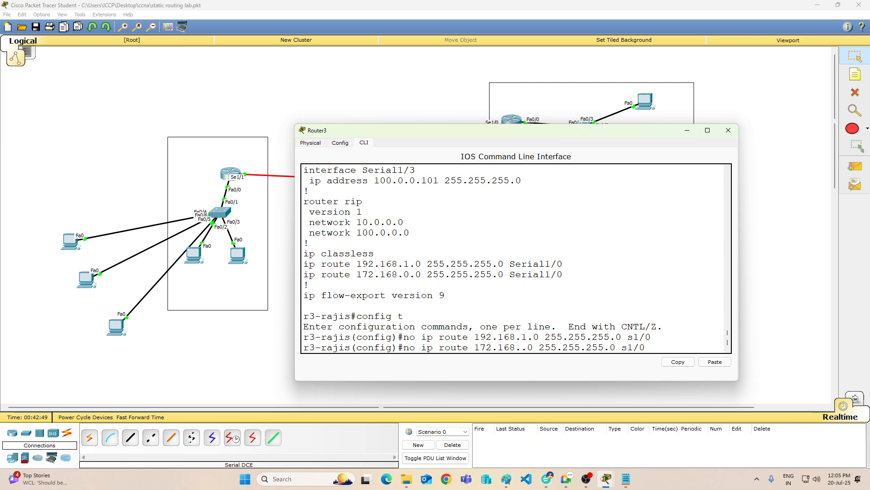
{"action": "type", "text": "0"}
{"action": "key", "text": "Return"}
Step: Enter RIP configuration on Router3 with "router rip" and set it to version 1
{"action": "key", "text": "Return"}
{"action": "key", "text": "Return"}
{"action": "key", "text": "Return"}
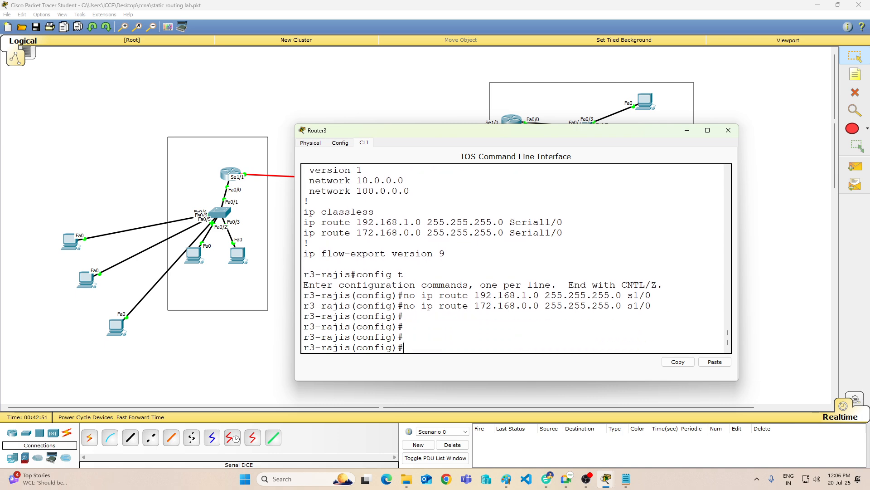
{"action": "type", "text": "router rip"}
{"action": "key", "text": "Return"}
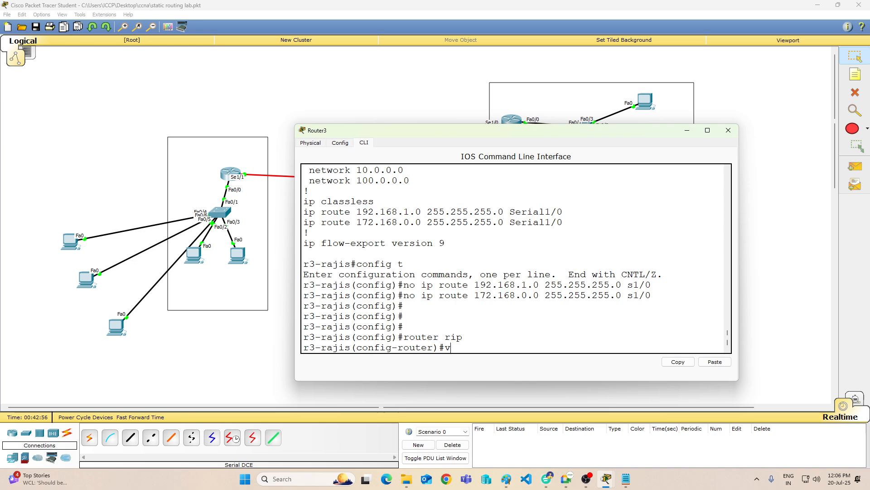
{"action": "type", "text": "ve"}
{"action": "key", "text": "Tab"}
{"action": "type", "text": "1"}
{"action": "key", "text": "Return"}
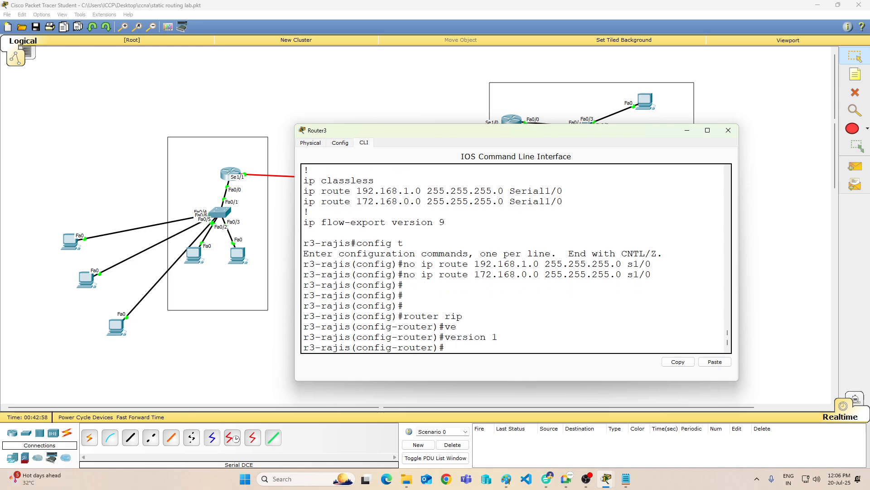
Step: Check the RIP networks in the earlier listing and advertise the missing one with "network 13.0.0.0"
{"action": "scroll", "coordinate": [431, 244], "scroll_direction": "up", "scroll_amount": 3}
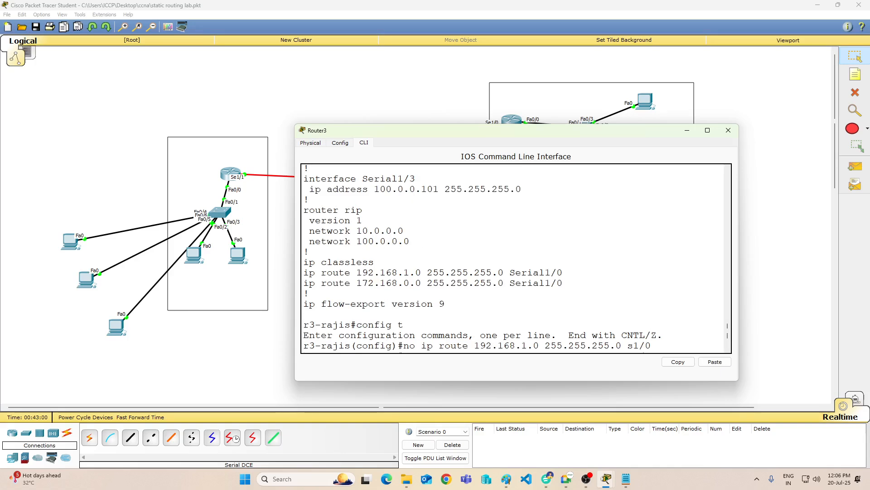
{"action": "scroll", "coordinate": [361, 243], "scroll_direction": "down", "scroll_amount": 3}
{"action": "type", "text": "net"}
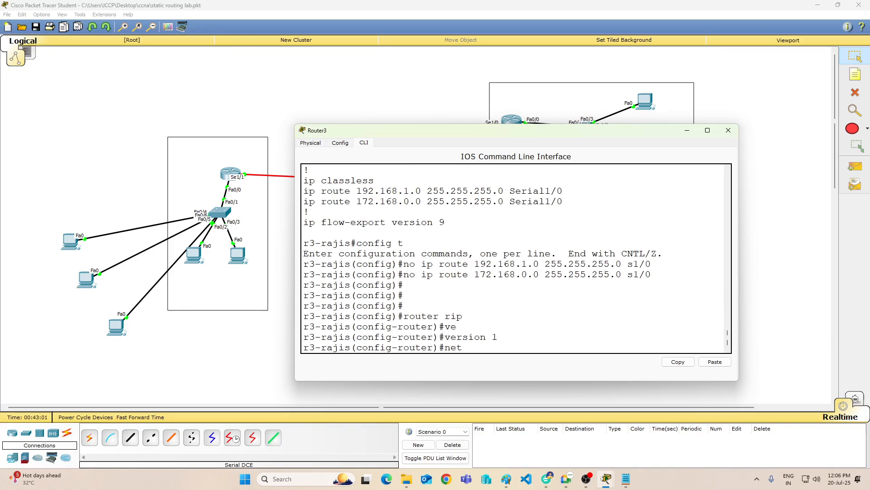
{"action": "type", "text": "work 13.0.0.0"}
{"action": "key", "text": "Return"}
{"action": "key", "text": "Return"}
{"action": "key", "text": "Return"}
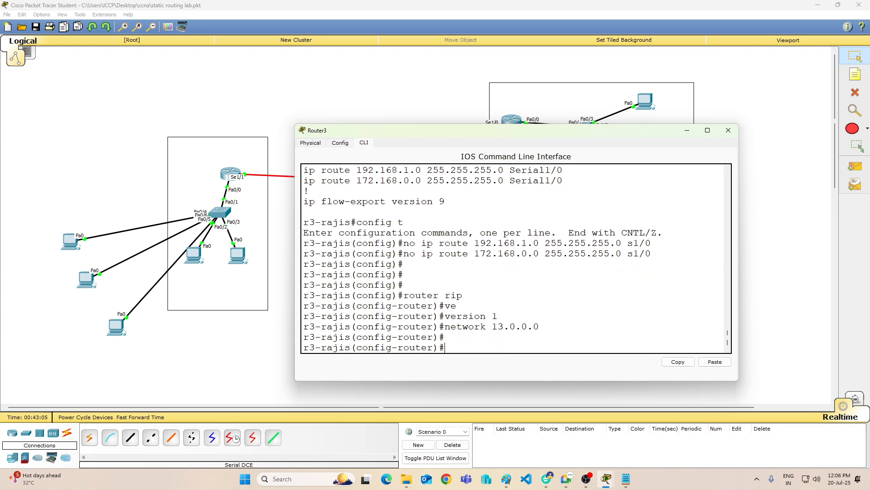
Step: Leave configuration mode on Router3 and save its configuration with "wr"
{"action": "type", "text": "end"}
{"action": "key", "text": "Return"}
{"action": "type", "text": "wr"}
{"action": "key", "text": "Return"}
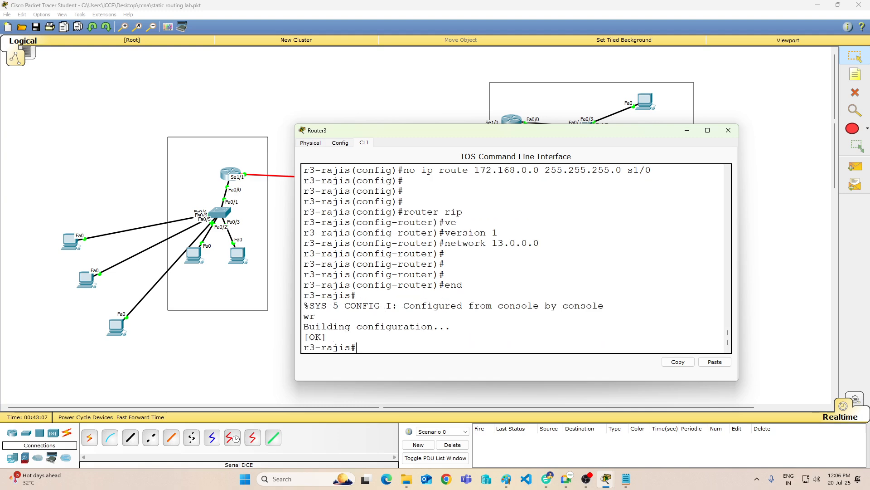
Step: Display Router3's routing table with "sh ip route", examine its RIP-learned networks, and minimize the Router3 window
{"action": "key", "text": "Return"}
{"action": "key", "text": "Return"}
{"action": "key", "text": "Return"}
{"action": "key", "text": "Return"}
{"action": "type", "text": "sh ip route"}
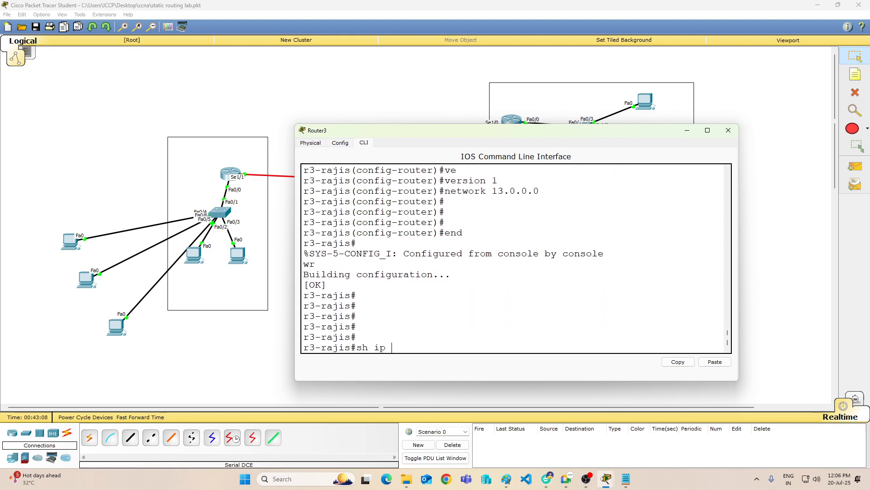
{"action": "key", "text": "Return"}
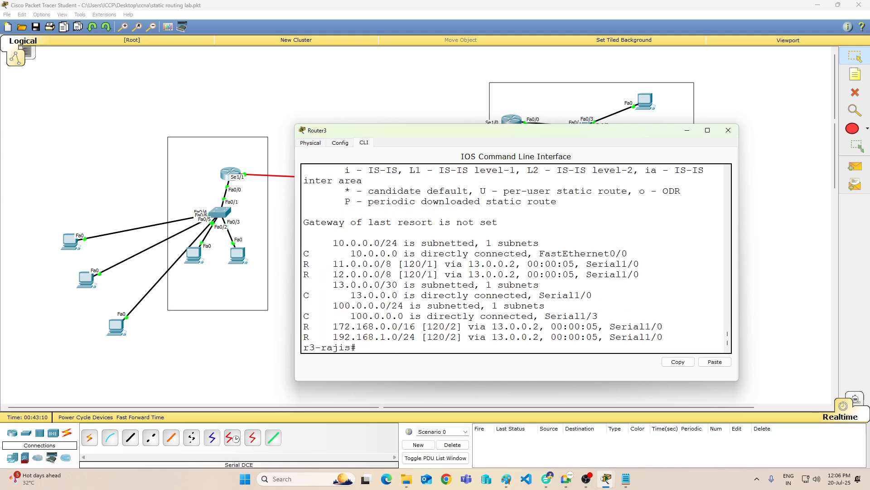
{"action": "key", "text": "Return"}
{"action": "key", "text": "Return"}
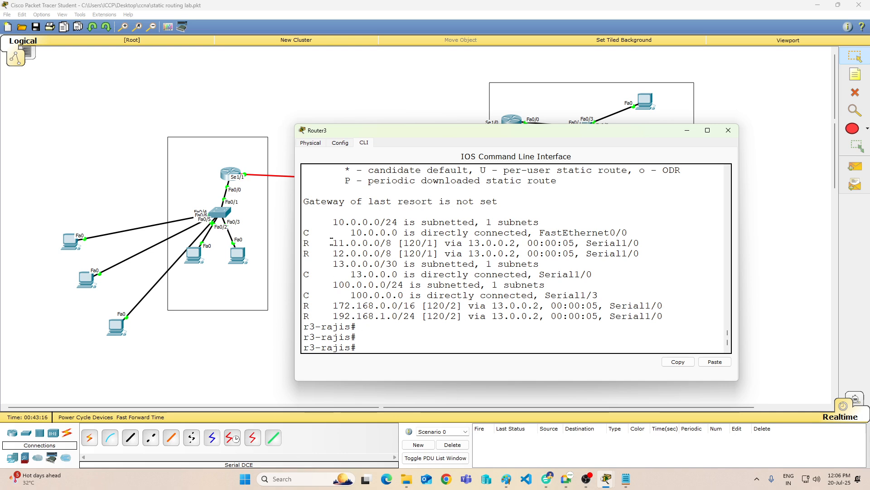
{"action": "left_click_drag", "start_coordinate": [331, 240], "coordinate": [385, 254]}
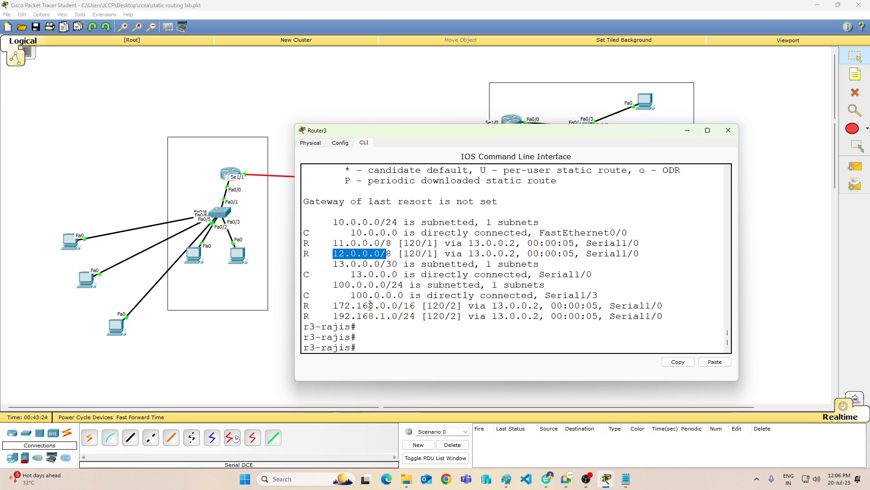
{"action": "left_click_drag", "start_coordinate": [333, 316], "coordinate": [357, 326]}
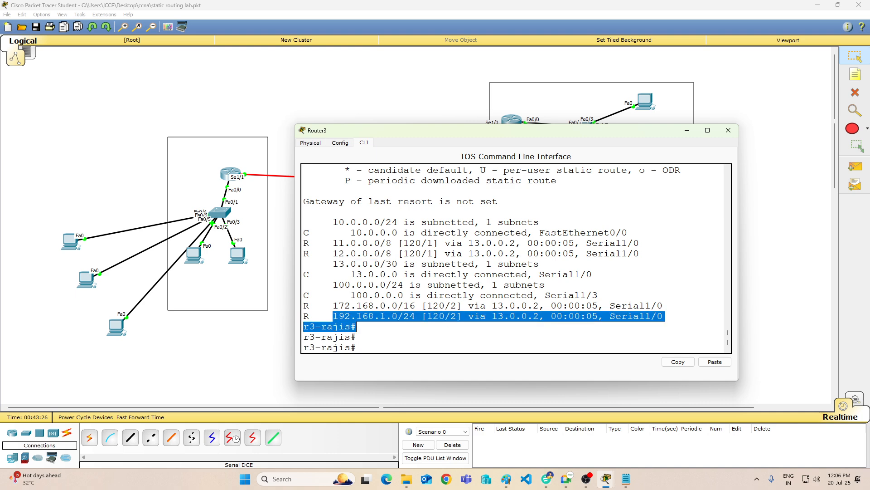
{"action": "left_click", "coordinate": [557, 341]}
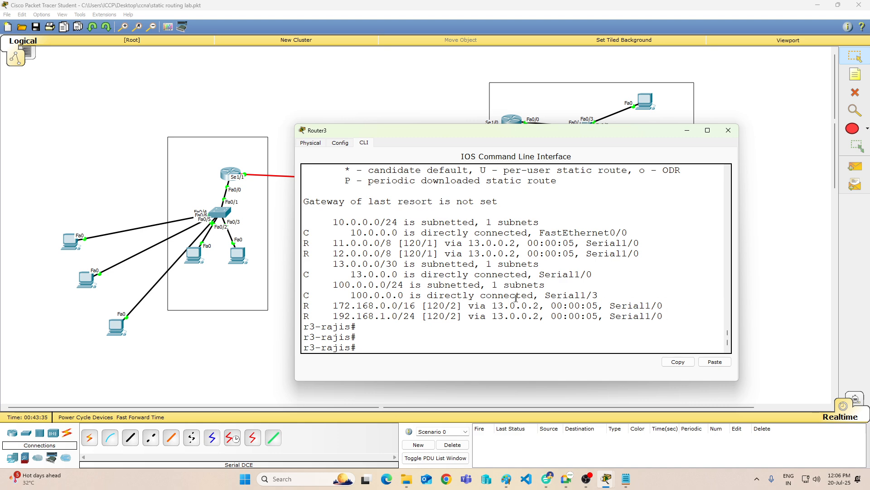
{"action": "left_click", "coordinate": [686, 129]}
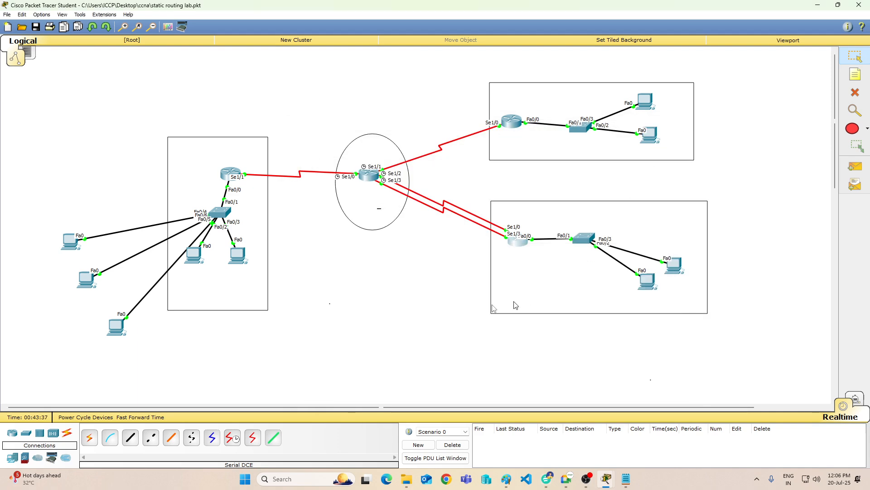
Step: Send a simple PDU from PC2 in Router3's network to PC8 in Router0's network
{"action": "left_click", "coordinate": [859, 169]}
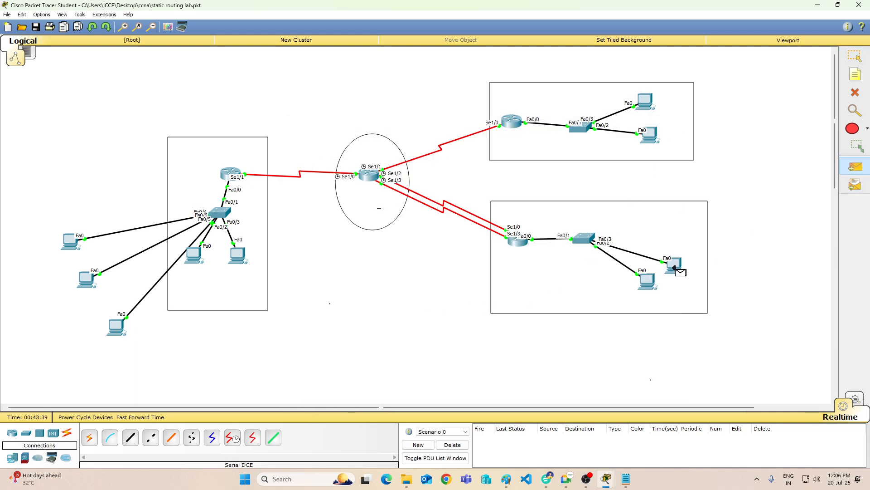
{"action": "left_click", "coordinate": [647, 281]}
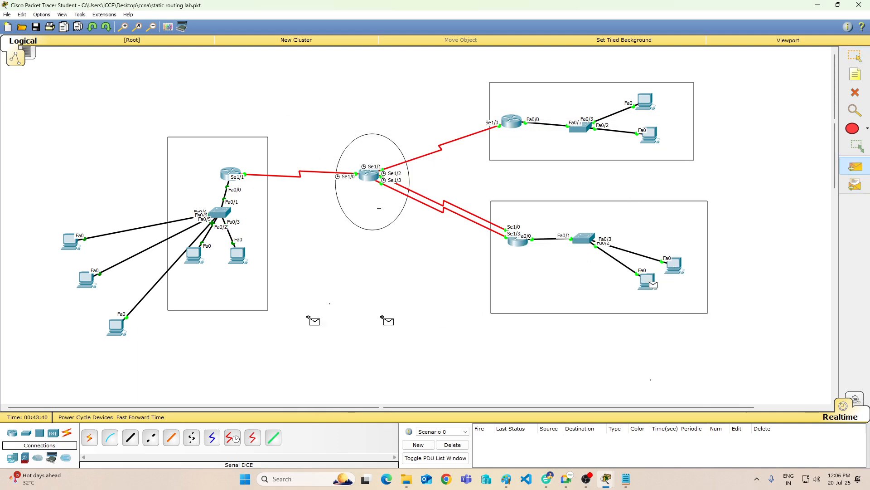
{"action": "left_click", "coordinate": [114, 325]}
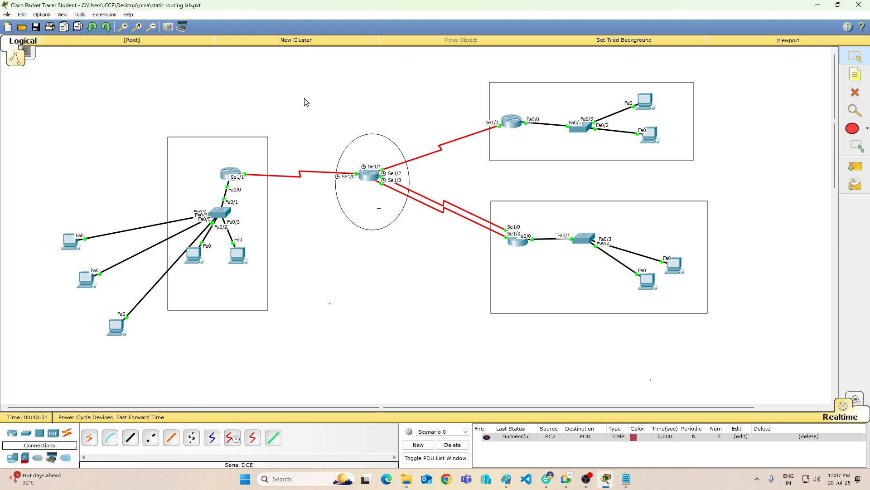
Step: Display Router0's routing table again with "sh ip route", examine its entry for network 10.0.0.0, and minimize the Router0 window
{"action": "left_click", "coordinate": [225, 175]}
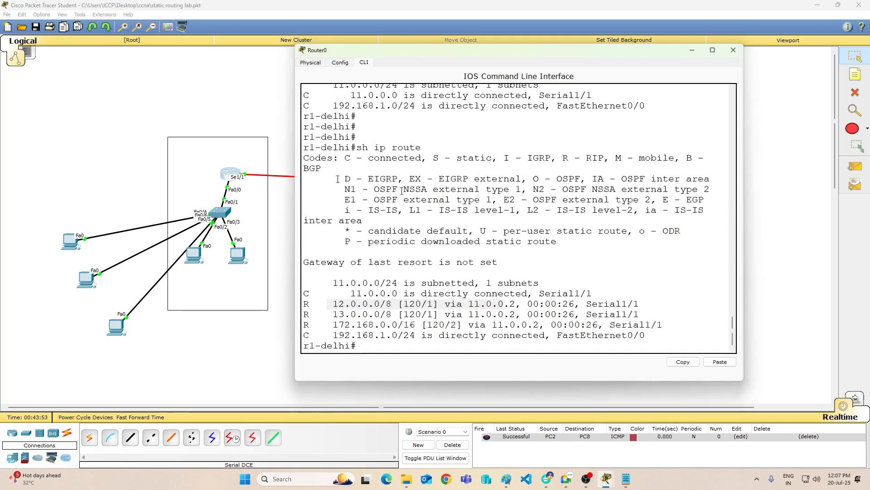
{"action": "key", "text": "Return"}
{"action": "key", "text": "Return"}
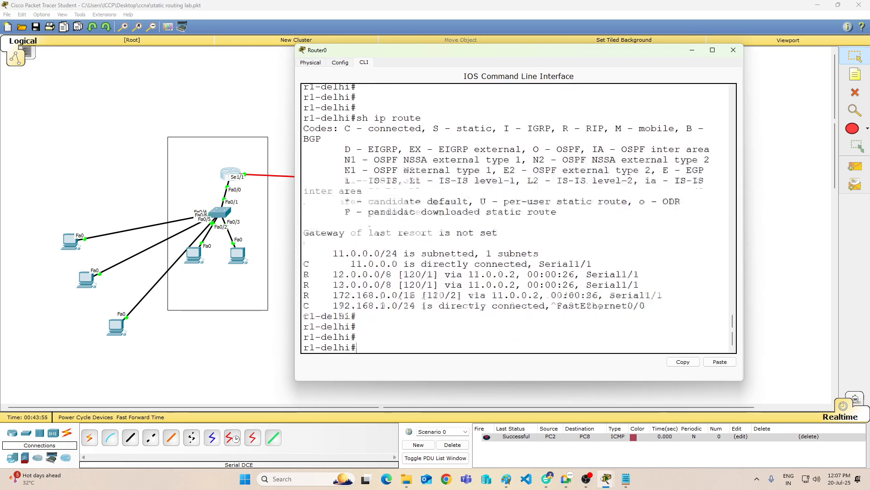
{"action": "key", "text": "Up"}
{"action": "key", "text": "Return"}
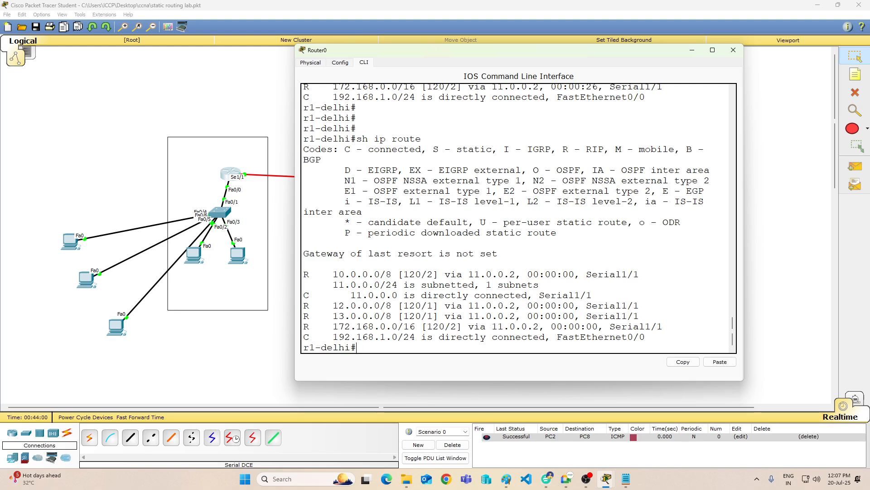
{"action": "left_click_drag", "start_coordinate": [333, 337], "coordinate": [398, 285]}
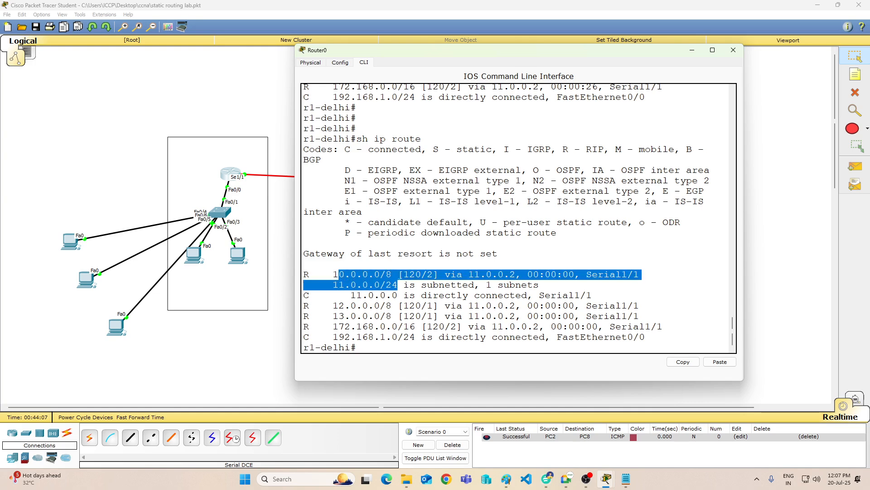
{"action": "left_click", "coordinate": [692, 49]}
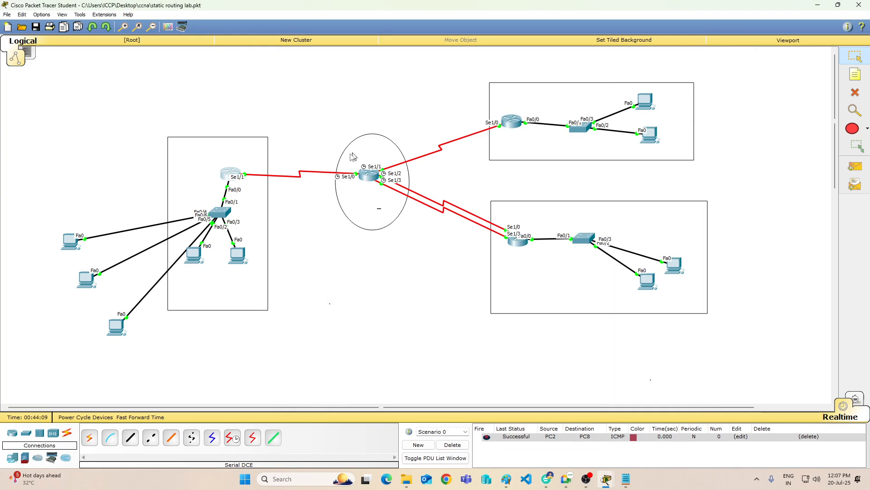
Step: Display the ISP's routing table with "sh ip route" in a widened Router1 window, examine its routes, and close the window
{"action": "left_click", "coordinate": [362, 181]}
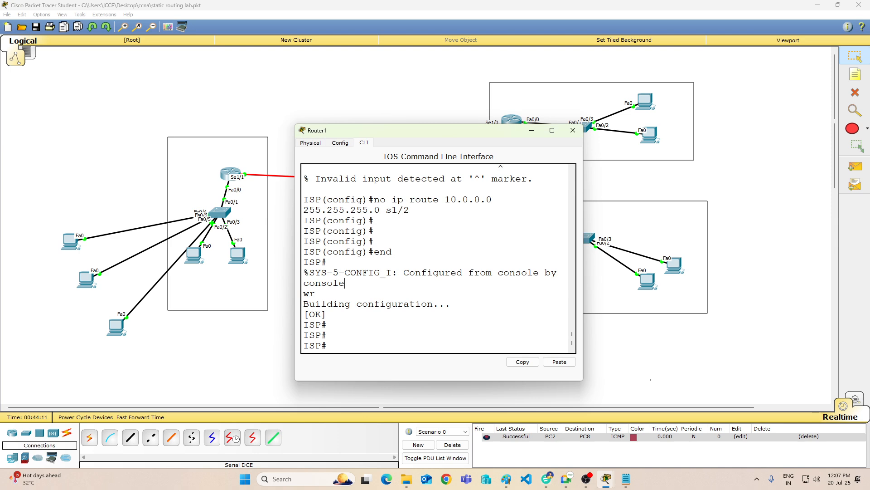
{"action": "key", "text": "Return"}
{"action": "key", "text": "Return"}
{"action": "key", "text": "Return"}
{"action": "key", "text": "Return"}
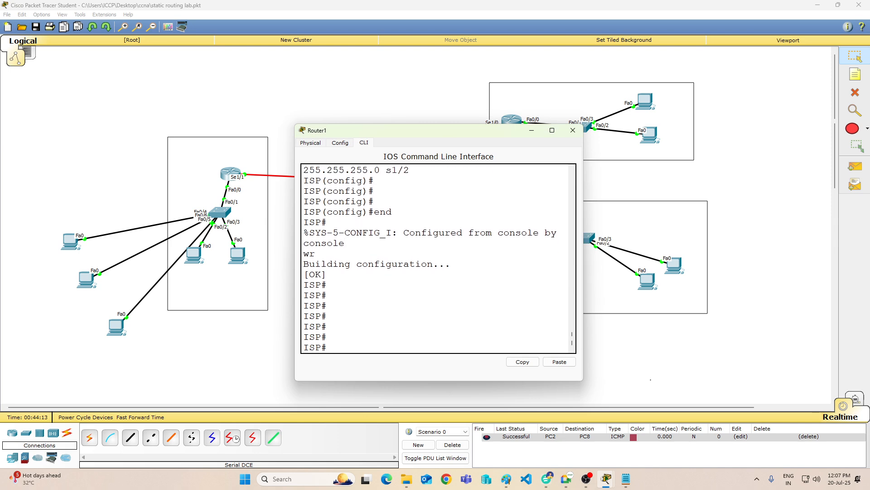
{"action": "type", "text": "sh ip route"}
{"action": "key", "text": "Return"}
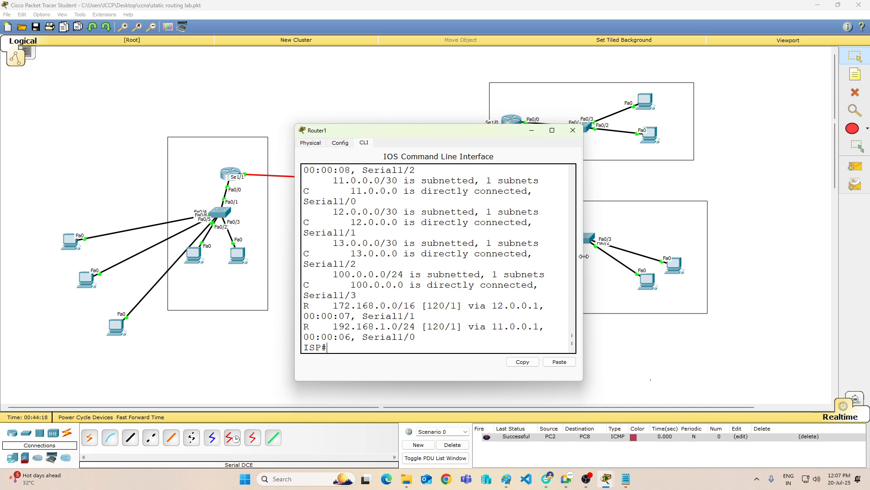
{"action": "left_click_drag", "start_coordinate": [583, 256], "coordinate": [810, 255]}
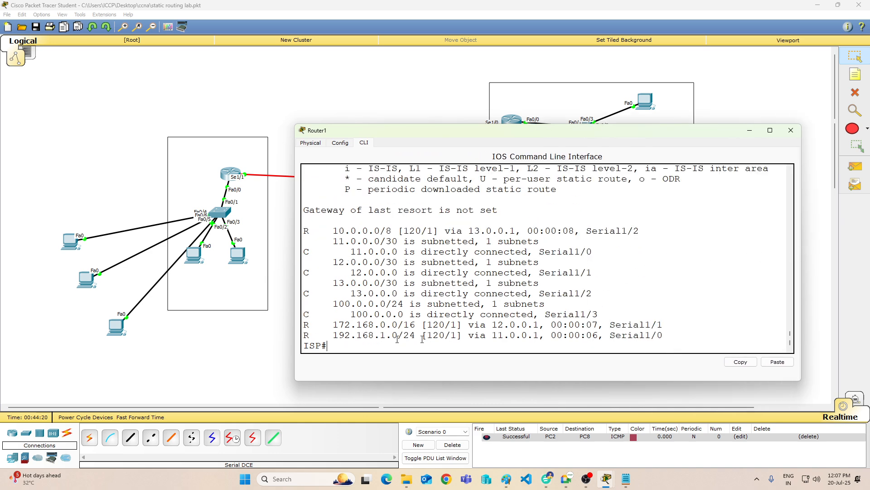
{"action": "left_click_drag", "start_coordinate": [333, 335], "coordinate": [380, 324]}
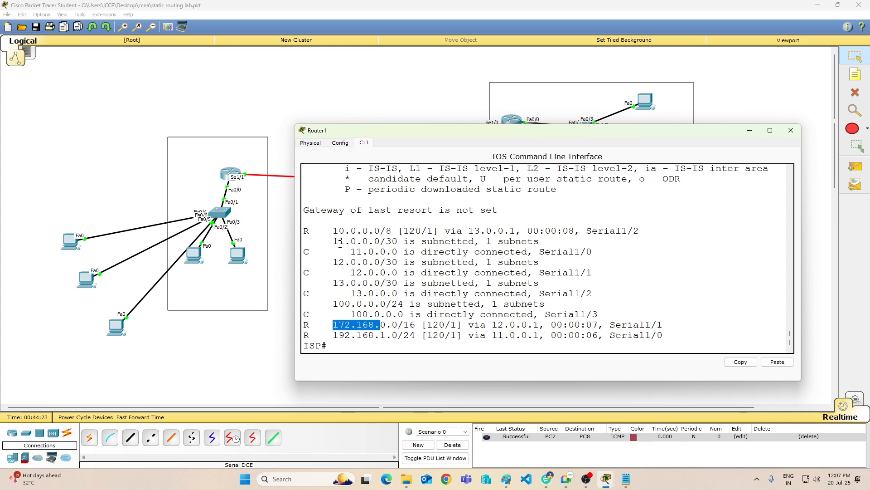
{"action": "left_click_drag", "start_coordinate": [327, 304], "coordinate": [545, 304]}
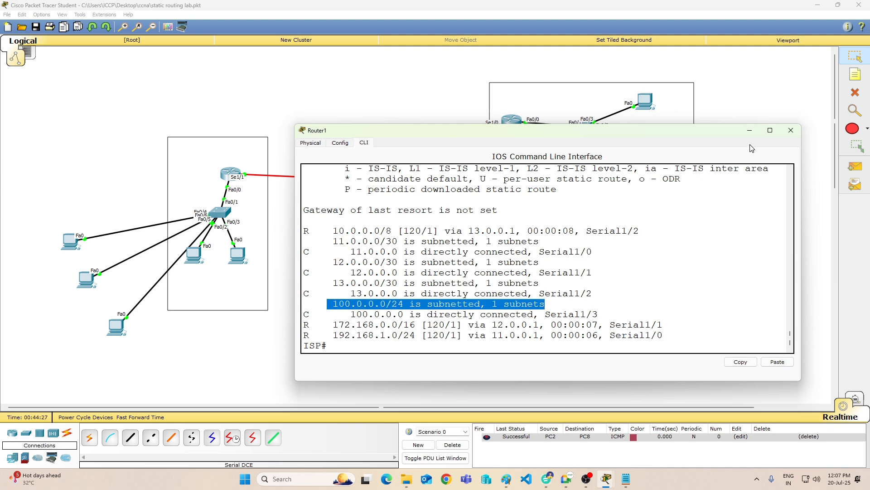
{"action": "left_click", "coordinate": [791, 130]}
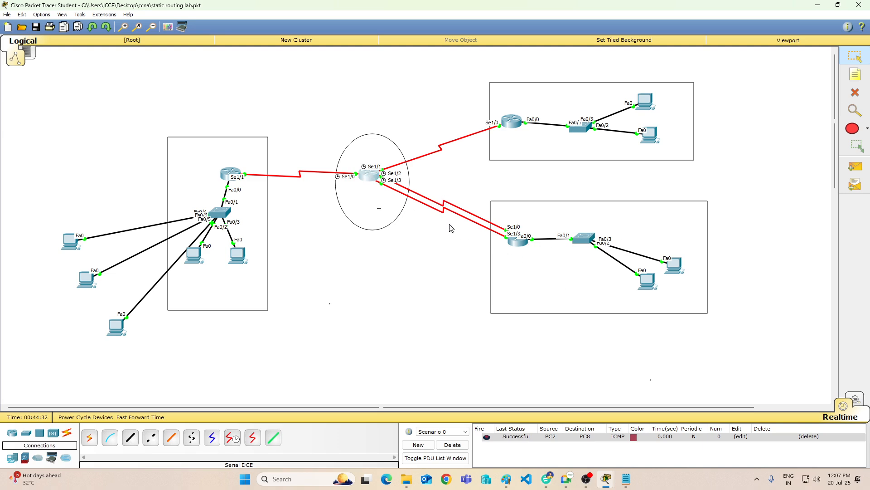
Step: Open PC8's Command Prompt and trace the route to the remote network with "tracert 10.0.0.10"
{"action": "left_click", "coordinate": [124, 332]}
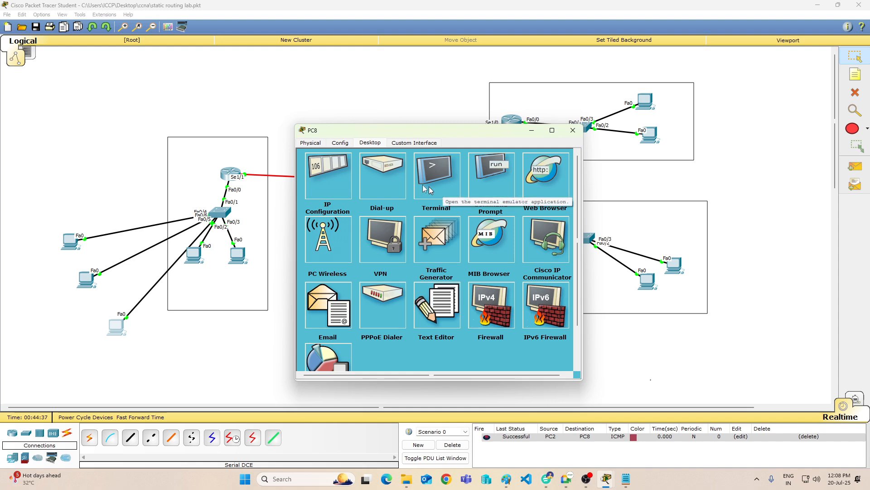
{"action": "left_click_drag", "start_coordinate": [445, 133], "coordinate": [281, 134]}
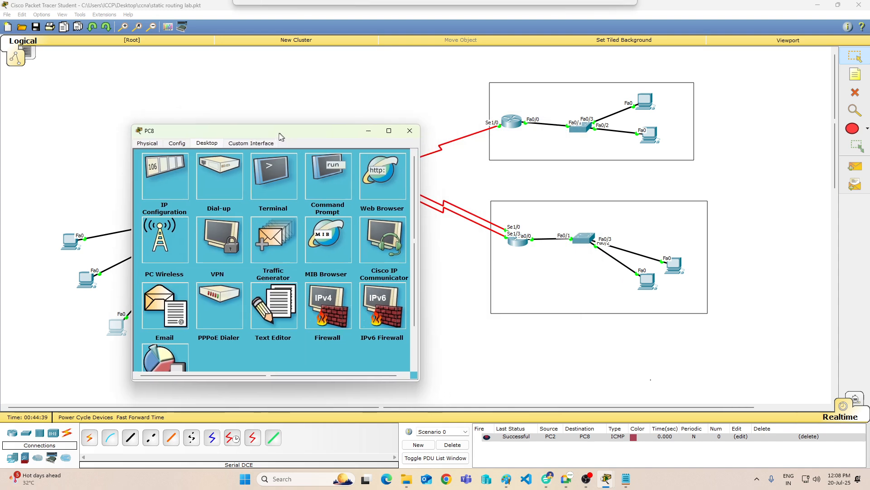
{"action": "left_click", "coordinate": [318, 177]}
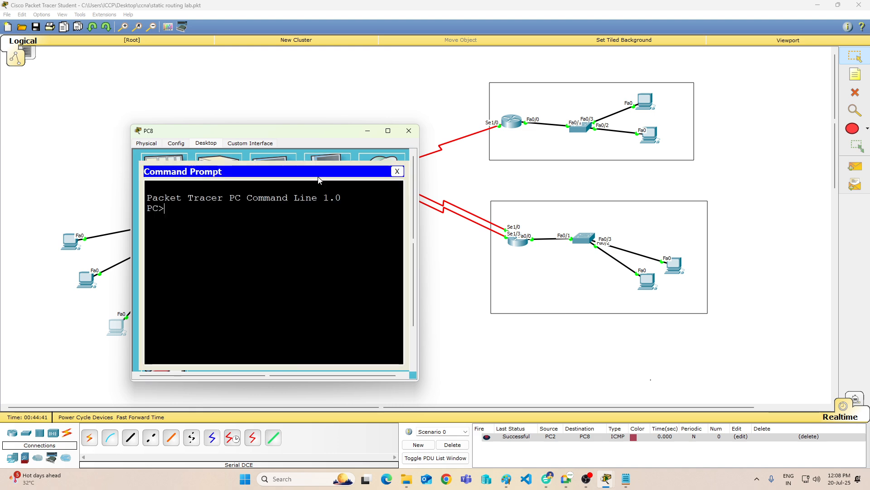
{"action": "type", "text": "tracert 1"}
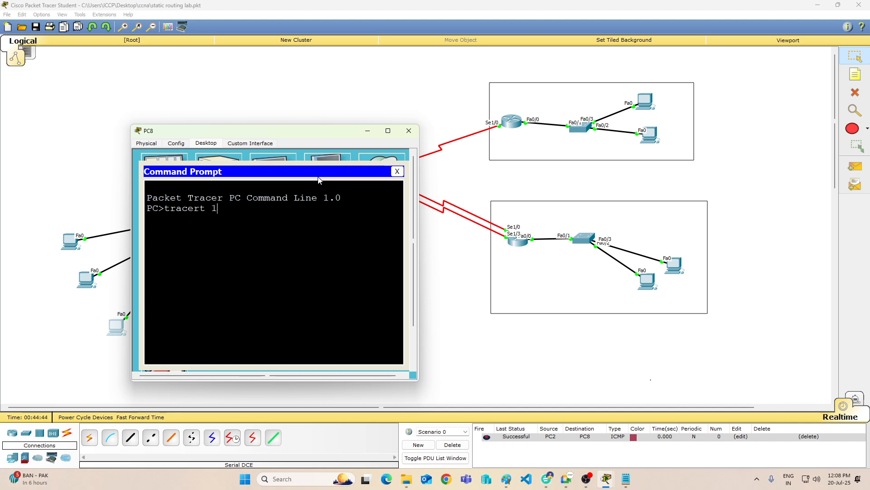
{"action": "type", "text": "0.0.0.10"}
{"action": "key", "text": "Return"}
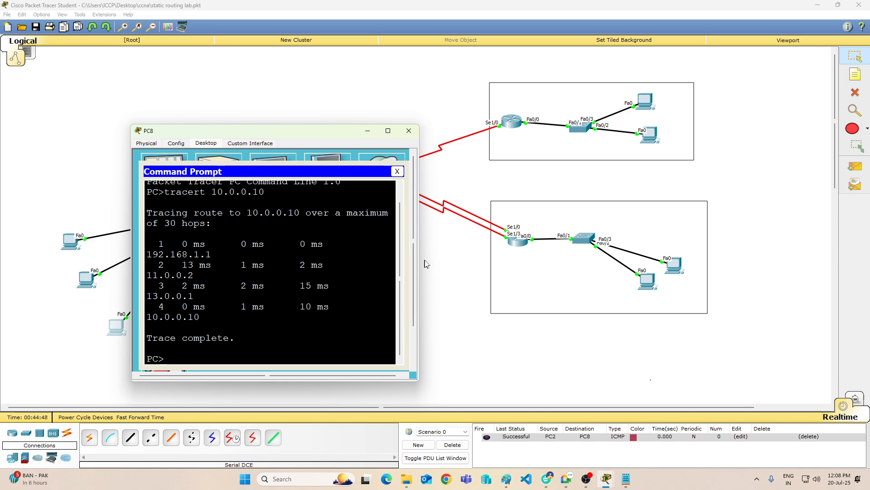
Step: Widen PC8's window, highlight the third hop's address in the trace output, and put the window away
{"action": "left_click_drag", "start_coordinate": [419, 255], "coordinate": [558, 255]}
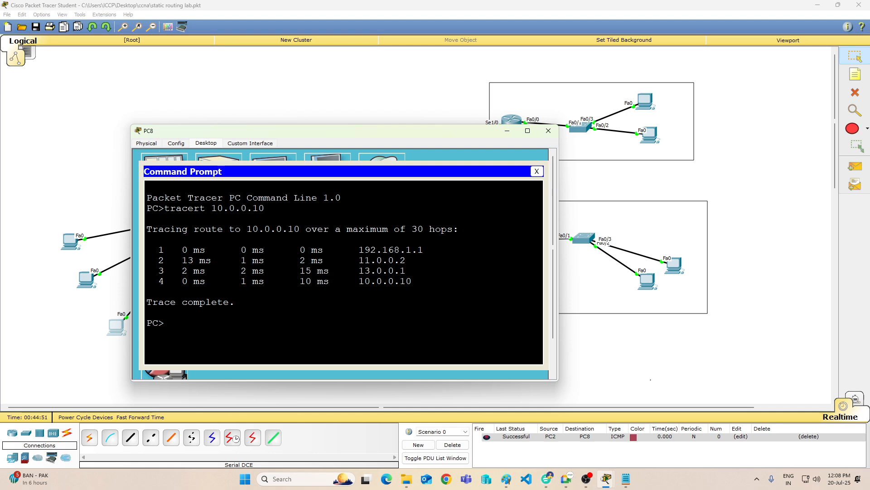
{"action": "left_click_drag", "start_coordinate": [358, 271], "coordinate": [422, 272]}
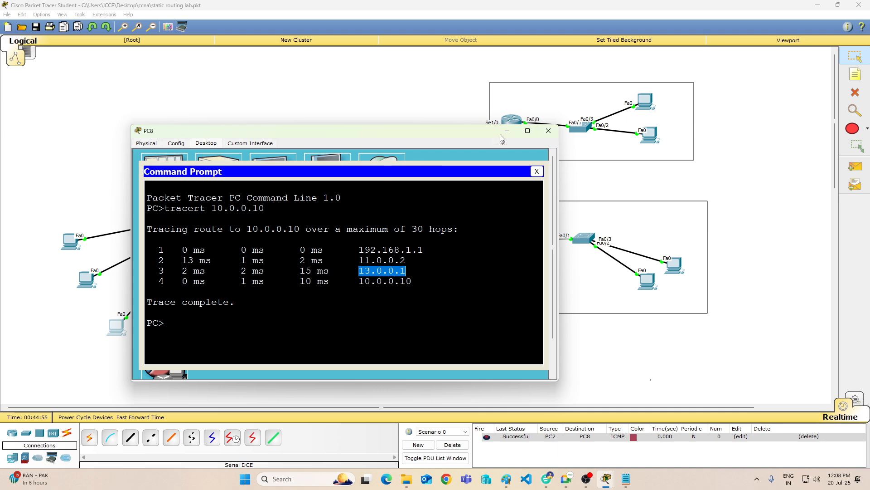
{"action": "left_click", "coordinate": [548, 130]}
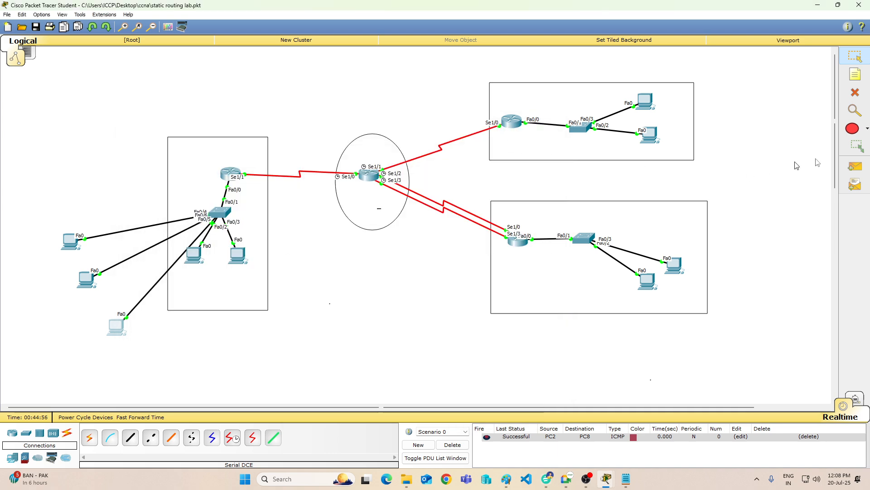
Step: Delete the serial link between Router1's Serial1/2 and Router3's Serial1/0, keeping the selected PC, and return to the Select tool
{"action": "left_click", "coordinate": [855, 92]}
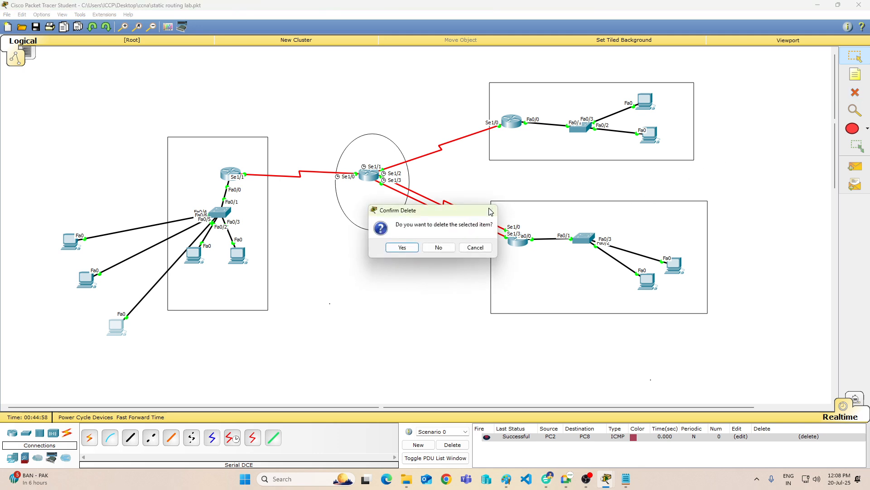
{"action": "left_click", "coordinate": [480, 248]}
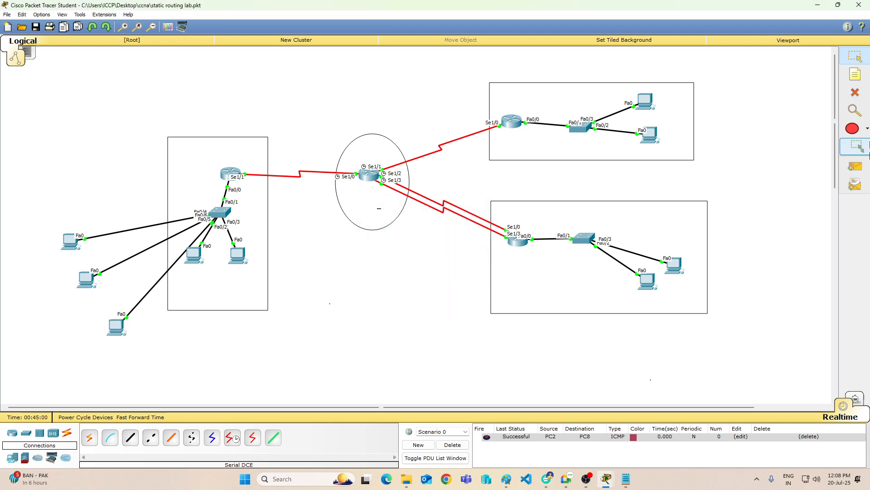
{"action": "left_click", "coordinate": [856, 97]}
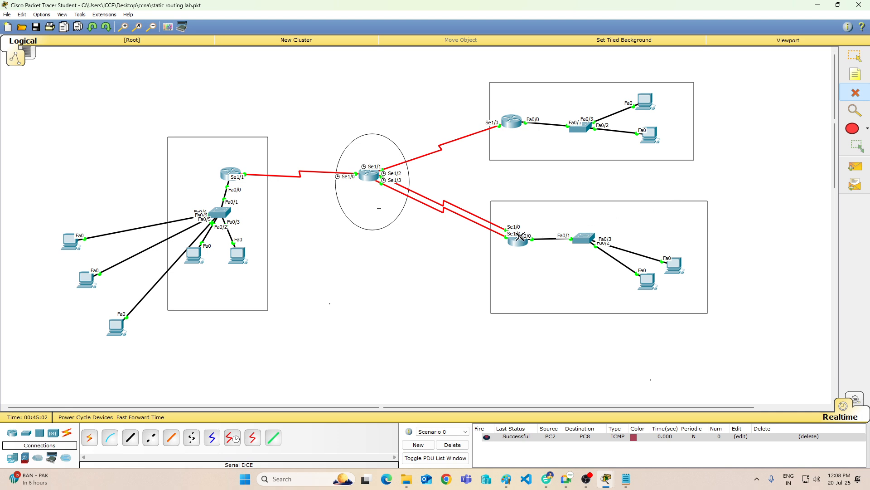
{"action": "left_click", "coordinate": [421, 194]}
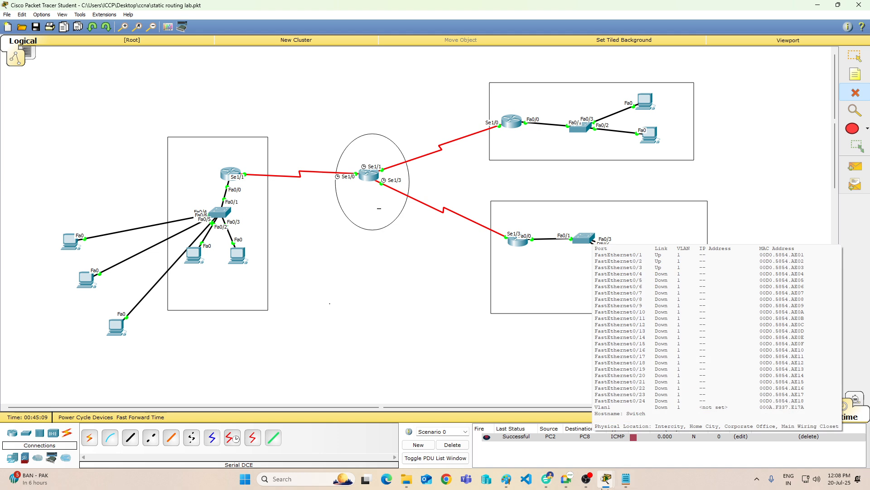
{"action": "left_click", "coordinate": [856, 55]}
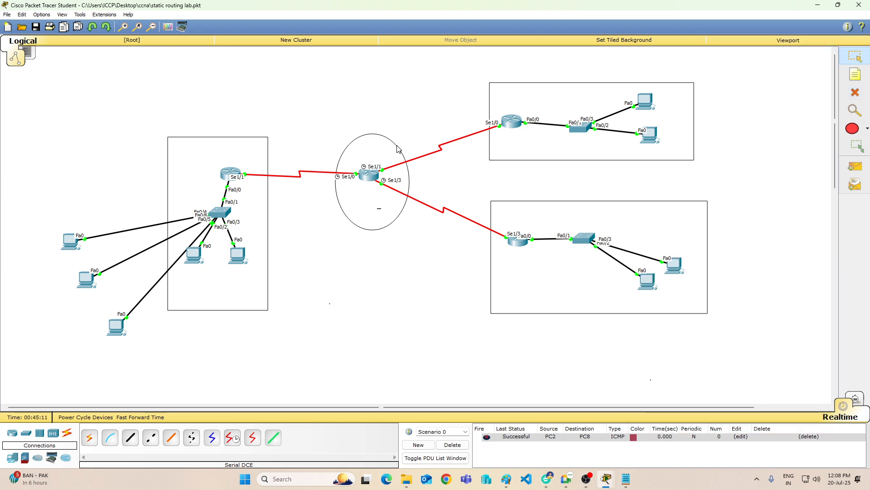
Step: Repeat "tracert 10.0.0.10" in PC8's Command Prompt to check the path without the deleted link, and minimize the PC8 and PC0 windows
{"action": "left_click", "coordinate": [200, 253]}
{"action": "left_click", "coordinate": [491, 177]}
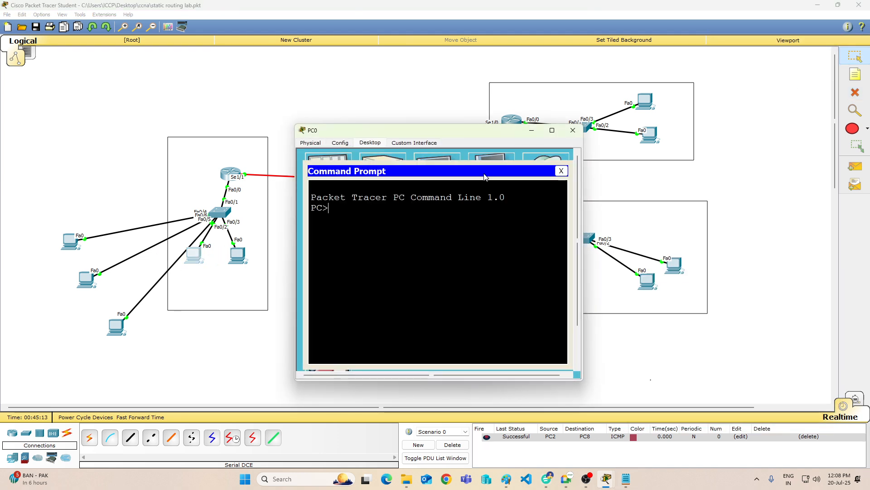
{"action": "mouse_move", "coordinate": [607, 479]}
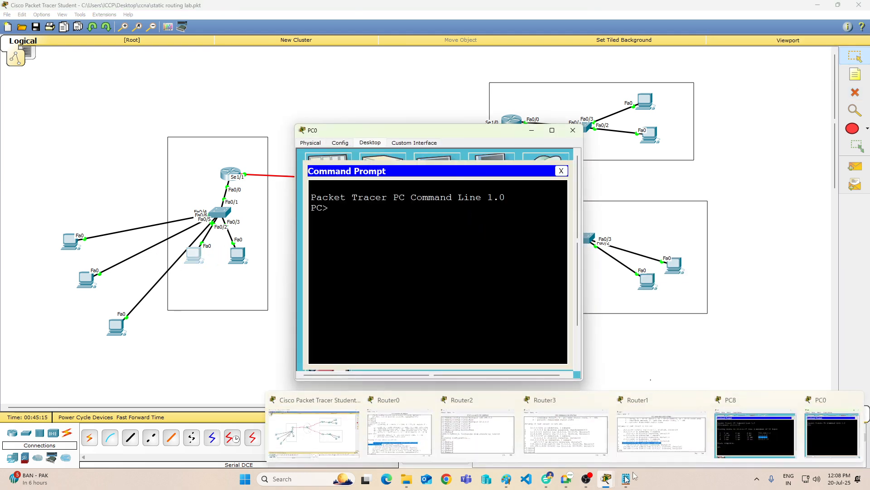
{"action": "left_click", "coordinate": [755, 442]}
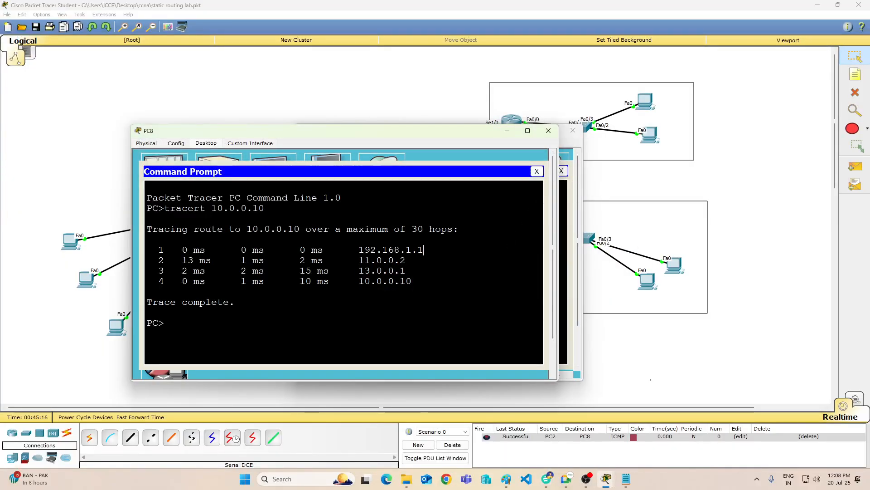
{"action": "key", "text": "Up"}
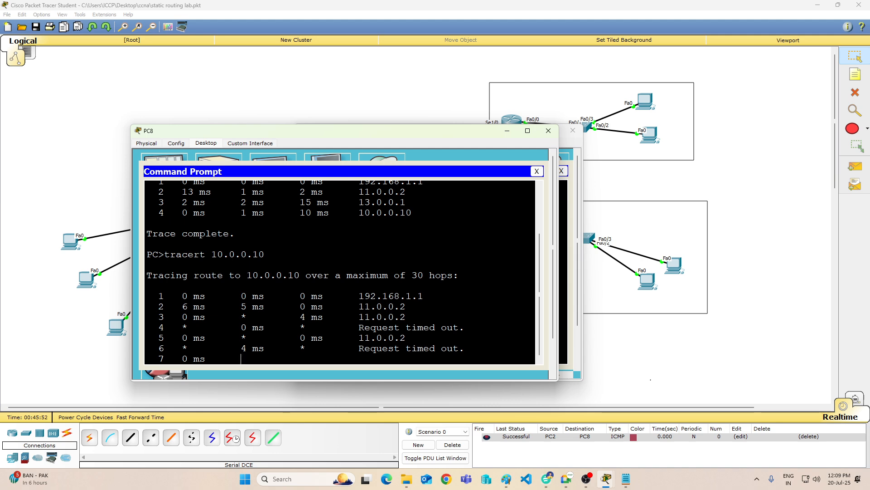
{"action": "left_click", "coordinate": [509, 130]}
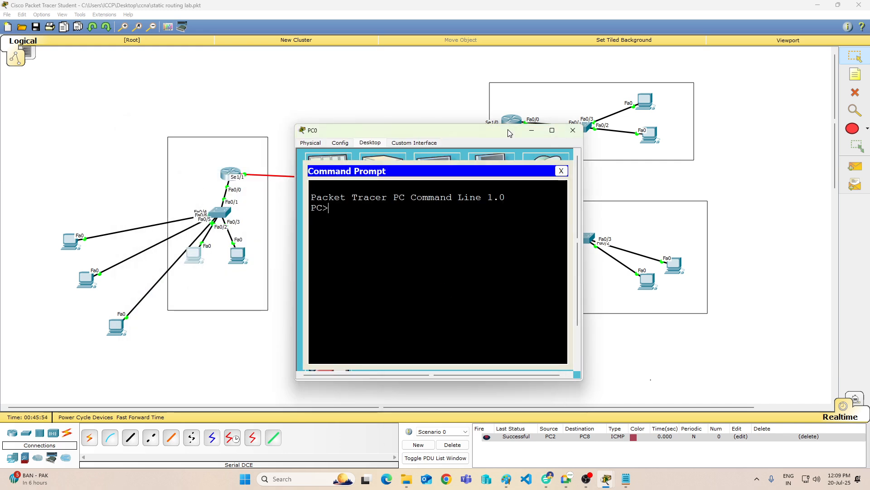
{"action": "left_click", "coordinate": [533, 132]}
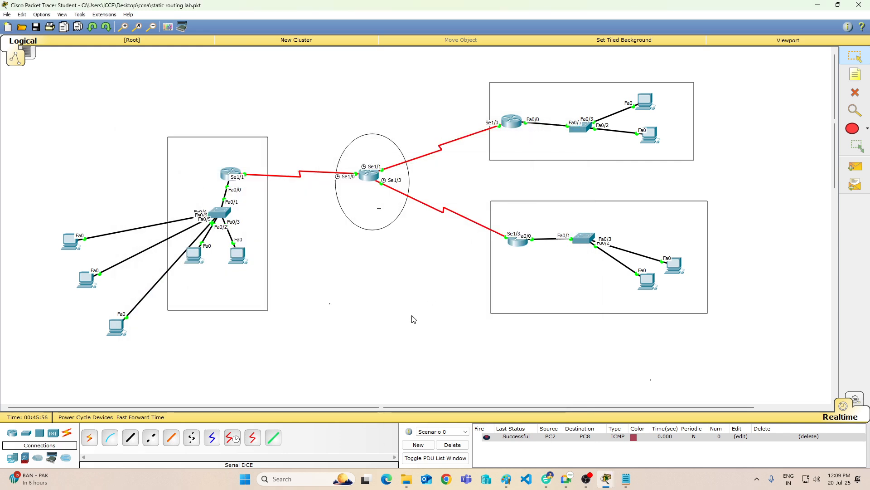
Step: Send a simple PDU from Router1 to Router3, and delete the scenario with its listed PDUs
{"action": "left_click", "coordinate": [855, 166]}
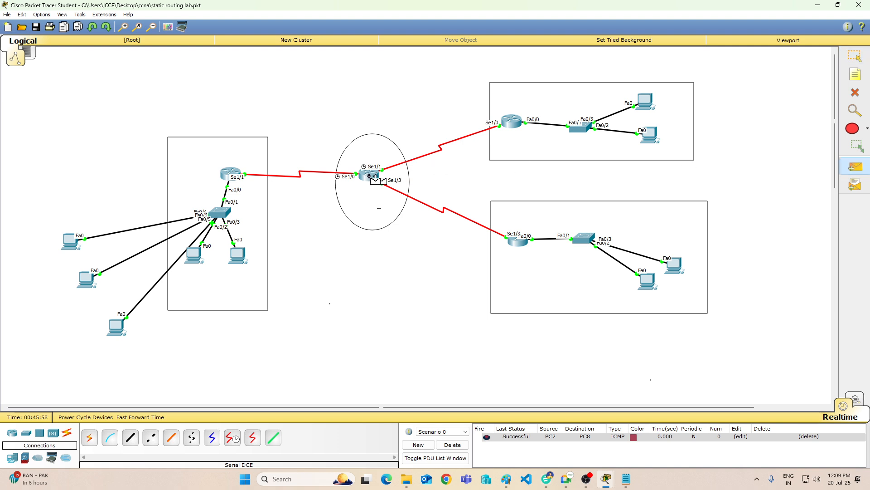
{"action": "left_click", "coordinate": [369, 176]}
{"action": "left_click", "coordinate": [525, 251]}
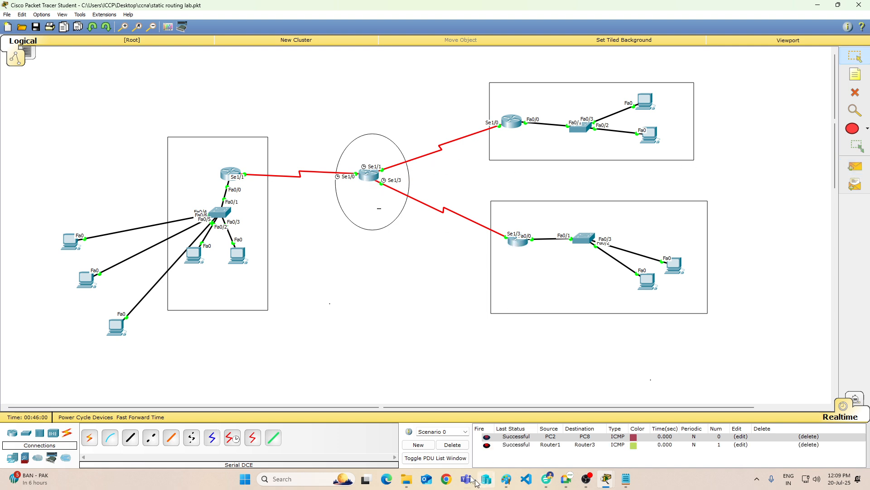
{"action": "left_click", "coordinate": [458, 444]}
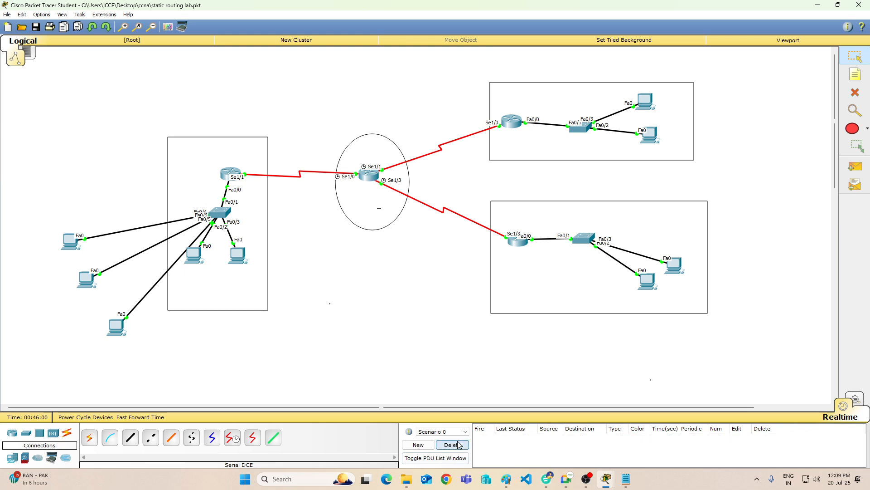
Step: Open Router3's command line and display its routing table with "sh ip route"
{"action": "left_click", "coordinate": [523, 248]}
{"action": "key", "text": "Return"}
{"action": "key", "text": "Return"}
{"action": "key", "text": "Return"}
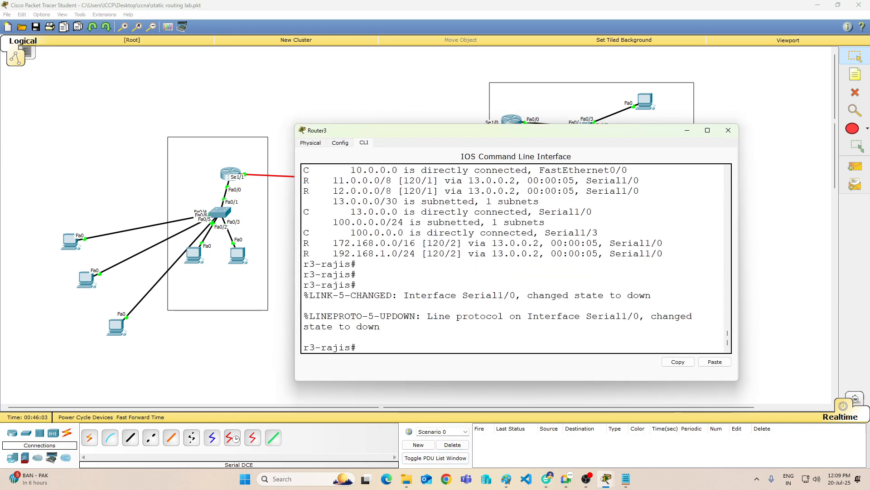
{"action": "type", "text": "wr"}
{"action": "key", "text": "Up"}
{"action": "key", "text": "Up"}
{"action": "key", "text": "Up"}
{"action": "key", "text": "Up"}
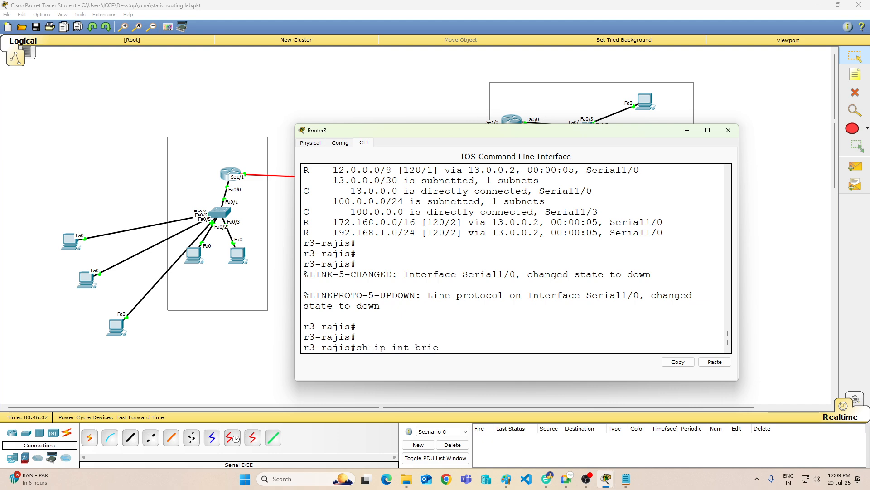
{"action": "key", "text": "BackSpace"}
{"action": "key", "text": "BackSpace"}
{"action": "key", "text": "BackSpace"}
{"action": "key", "text": "BackSpace"}
{"action": "key", "text": "BackSpace"}
{"action": "key", "text": "BackSpace"}
{"action": "key", "text": "BackSpace"}
{"action": "key", "text": "BackSpace"}
{"action": "type", "text": "route"}
{"action": "key", "text": "Return"}
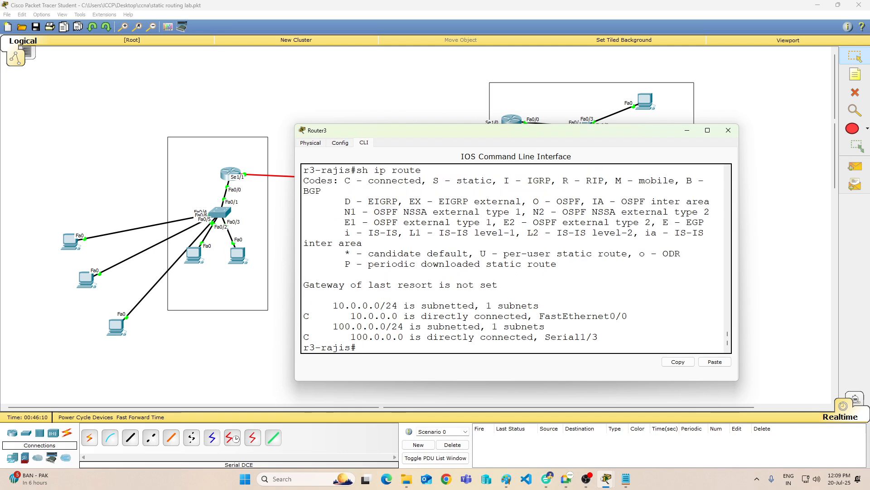
{"action": "key", "text": "Return"}
{"action": "key", "text": "Return"}
{"action": "key", "text": "Return"}
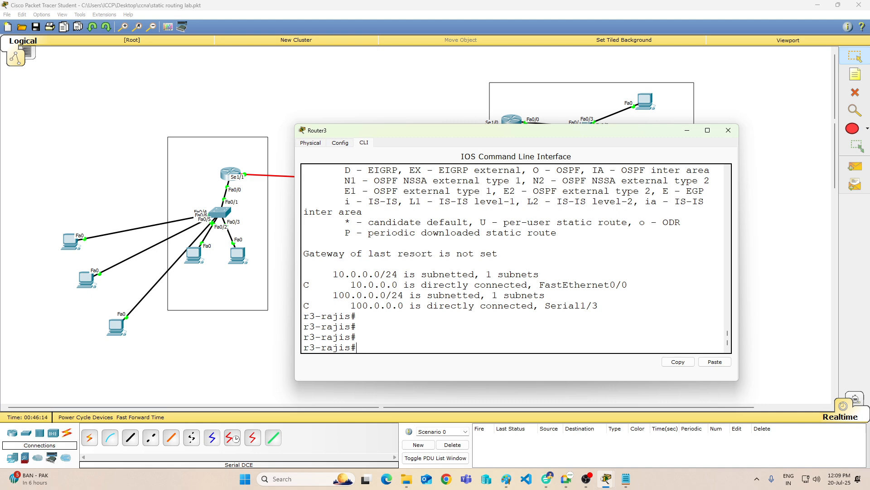
Step: Enter global configuration mode on Router3 and remove its RIP configuration with "no router rip"
{"action": "type", "text": "config t"}
{"action": "key", "text": "Return"}
{"action": "key", "text": "Return"}
{"action": "key", "text": "Return"}
{"action": "key", "text": "Return"}
{"action": "type", "text": "no router"}
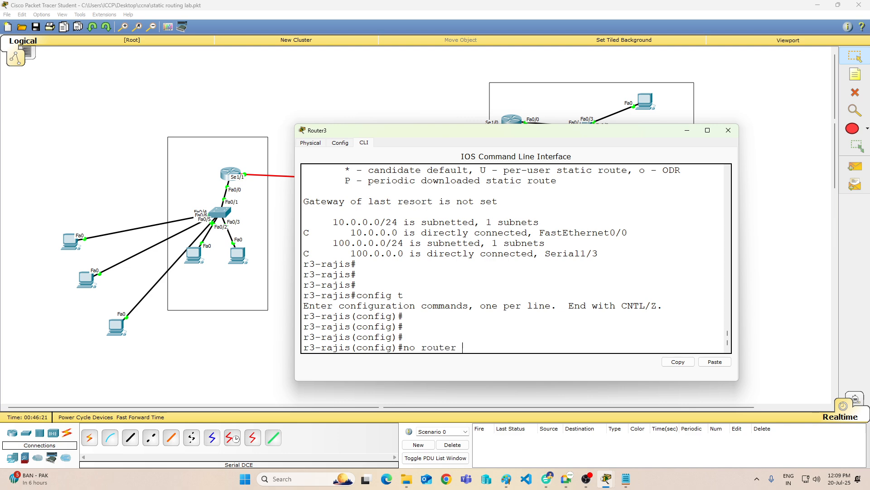
{"action": "type", "text": " rip"}
{"action": "key", "text": "Return"}
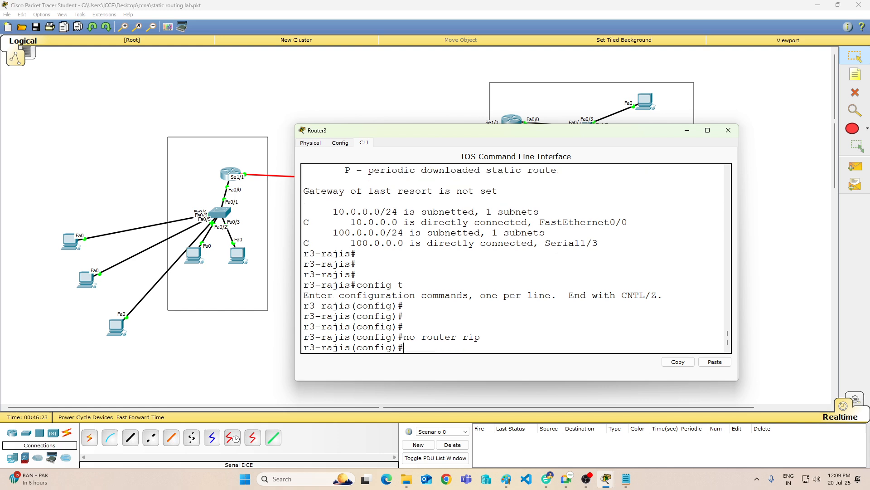
{"action": "type", "text": "router rip"}
Step: Enable RIP again on Router3 with "router rip" and set it to version 1
{"action": "key", "text": "Return"}
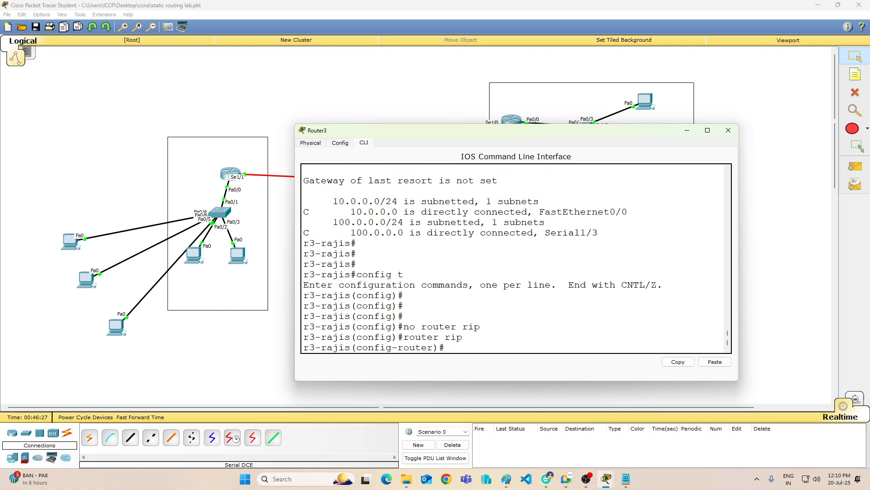
{"action": "type", "text": "ver"}
{"action": "key", "text": "Tab"}
{"action": "type", "text": "1"}
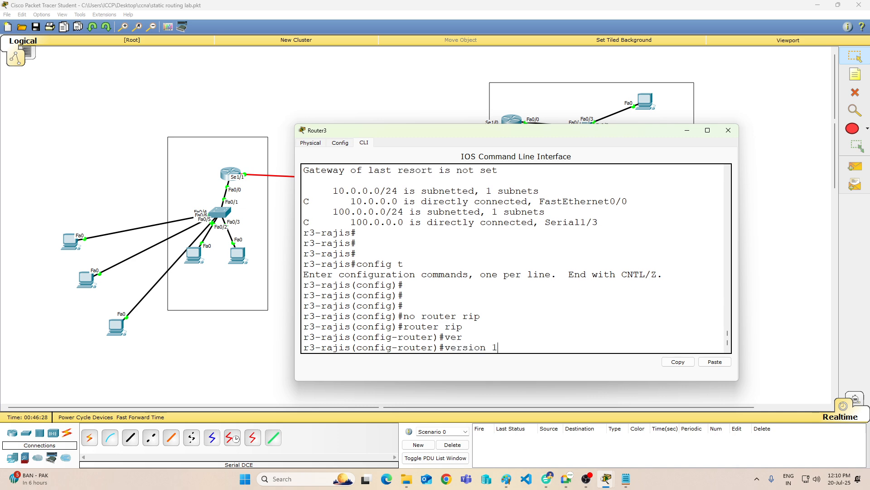
{"action": "key", "text": "Return"}
Step: Advertise networks 100.0.0.0 and 10.0.0.0 in Router3's RIP configuration
{"action": "type", "text": "net"}
{"action": "key", "text": "Tab"}
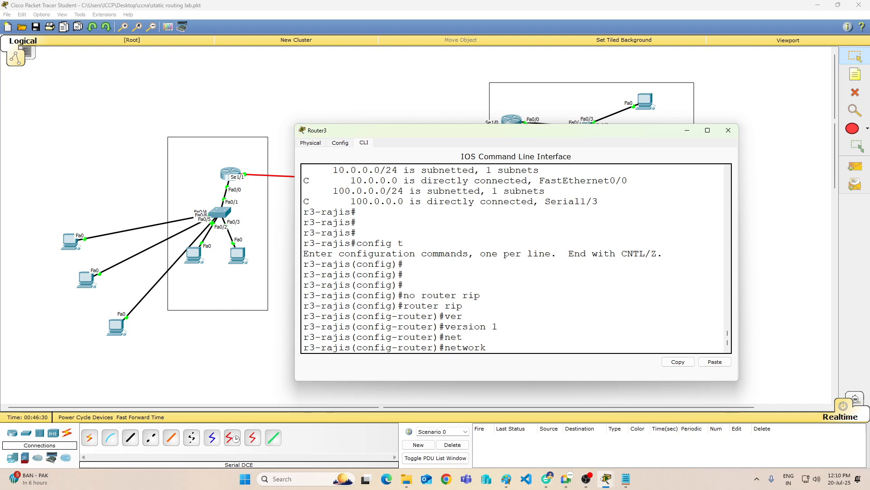
{"action": "type", "text": "100.0.0.0"}
{"action": "key", "text": "Return"}
{"action": "key", "text": "Up"}
{"action": "key", "text": "BackSpace"}
{"action": "key", "text": "BackSpace"}
{"action": "key", "text": "BackSpace"}
{"action": "key", "text": "BackSpace"}
{"action": "key", "text": "BackSpace"}
{"action": "key", "text": "BackSpace"}
{"action": "key", "text": "BackSpace"}
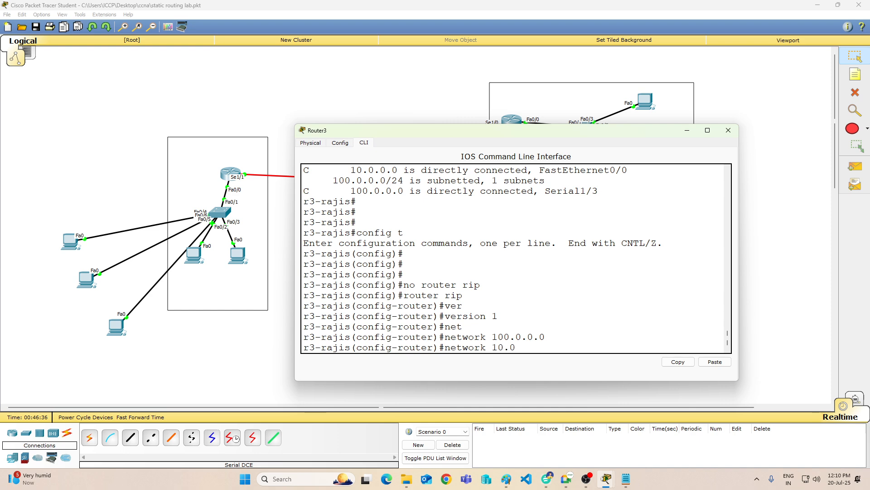
{"action": "type", "text": ".0.0.0"}
{"action": "key", "text": "Return"}
{"action": "key", "text": "Return"}
{"action": "key", "text": "Return"}
Step: Try to set a clock rate of 64000 on Router3's interface s1/3
{"action": "type", "text": "is(config-router)#i"}
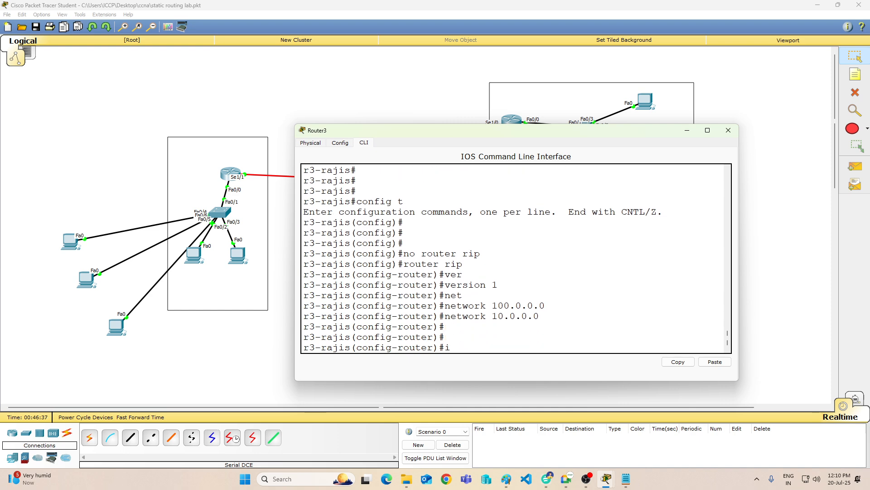
{"action": "type", "text": "nt s1/3"}
{"action": "key", "text": "Return"}
{"action": "type", "text": "cloc"}
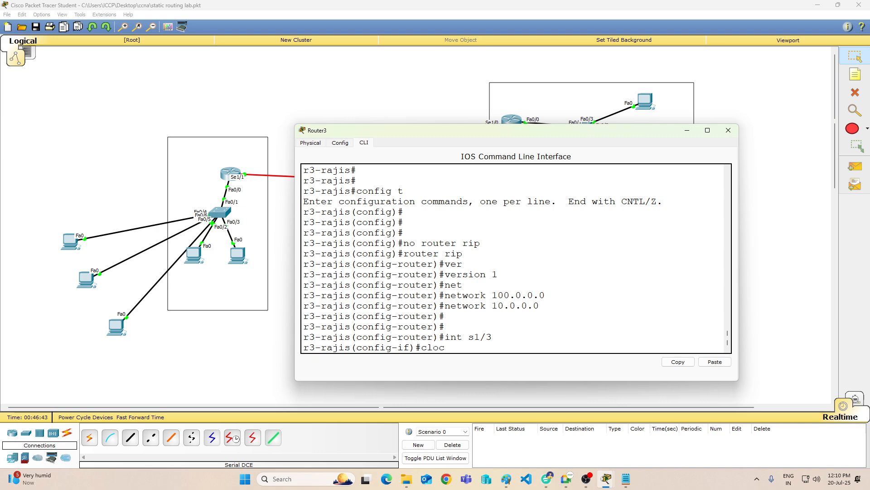
{"action": "type", "text": "k rate 64000"}
{"action": "key", "text": "Return"}
{"action": "key", "text": "Return"}
{"action": "key", "text": "Return"}
{"action": "key", "text": "Return"}
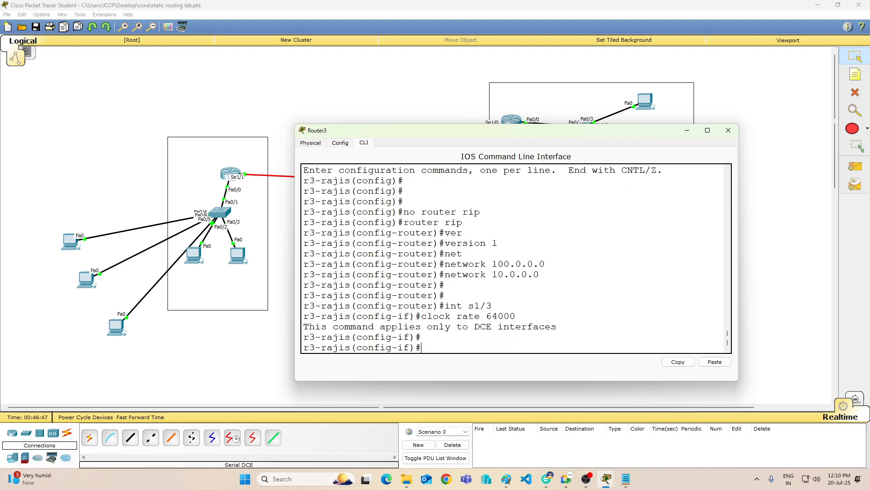
Step: Leave configuration mode on Router3 with "end" and save the configuration with "wr"
{"action": "type", "text": "end"}
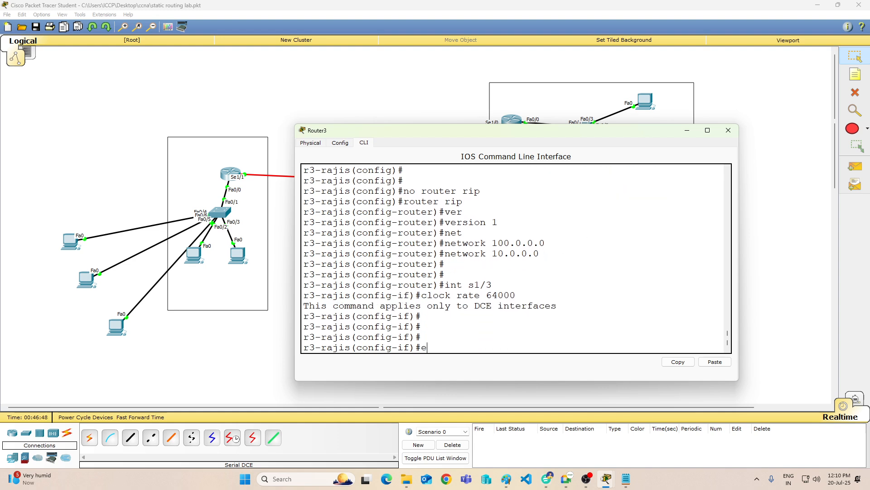
{"action": "key", "text": "Return"}
{"action": "type", "text": "wr"}
{"action": "key", "text": "Return"}
{"action": "key", "text": "Return"}
{"action": "key", "text": "Return"}
Step: Display Router3's routing table with "sh ip route" to check for RIP routes, and minimize the Router3 window
{"action": "key", "text": "Return"}
{"action": "type", "text": "s#s"}
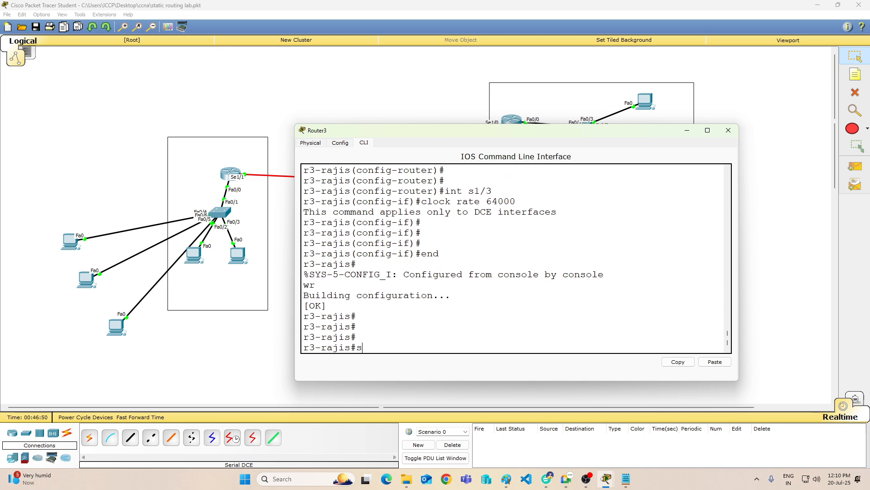
{"action": "type", "text": "h ip route"}
{"action": "key", "text": "Return"}
{"action": "key", "text": "Return"}
{"action": "key", "text": "Return"}
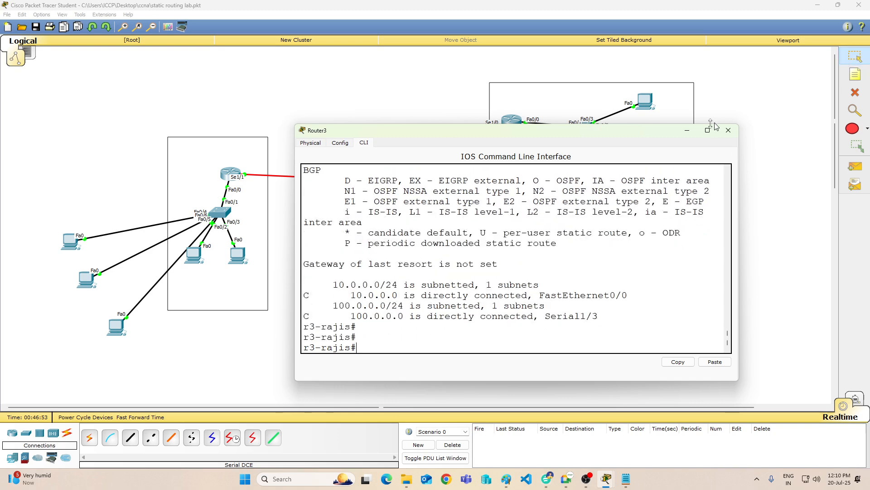
{"action": "left_click", "coordinate": [687, 131]}
Step: Return to Router1's (ISP) command line and enter global configuration mode with "config t"
{"action": "left_click", "coordinate": [423, 175]}
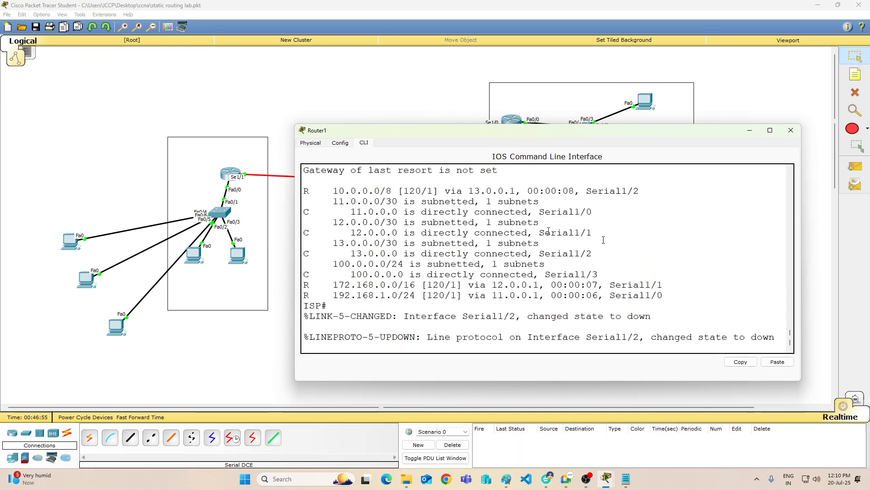
{"action": "key", "text": "Return"}
{"action": "key", "text": "Return"}
{"action": "key", "text": "Return"}
{"action": "key", "text": "Return"}
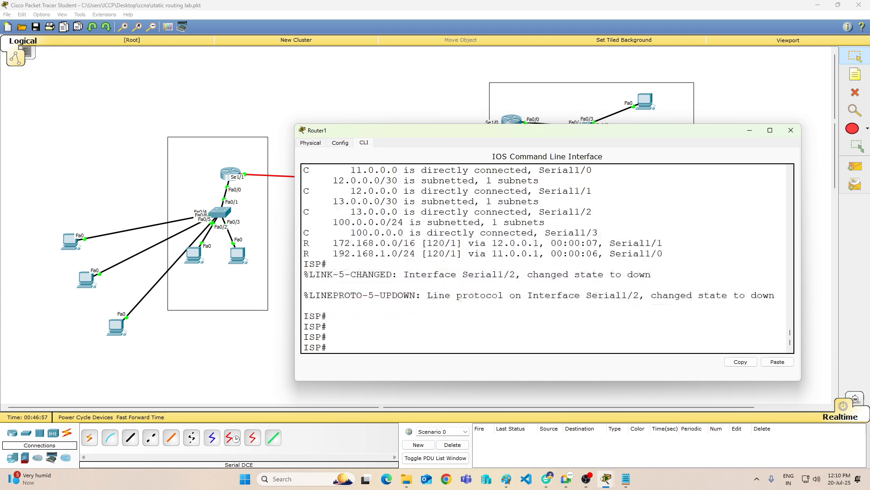
{"action": "type", "text": "config t"}
{"action": "key", "text": "Return"}
{"action": "key", "text": "Return"}
{"action": "key", "text": "Return"}
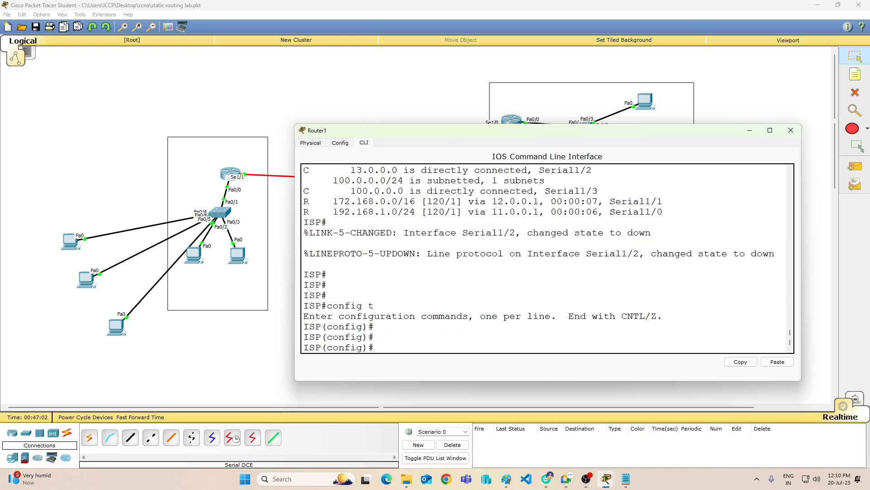
Step: Start RIP configuration on Router1 with "router rip" and set it to version 1
{"action": "type", "text": "router rip"}
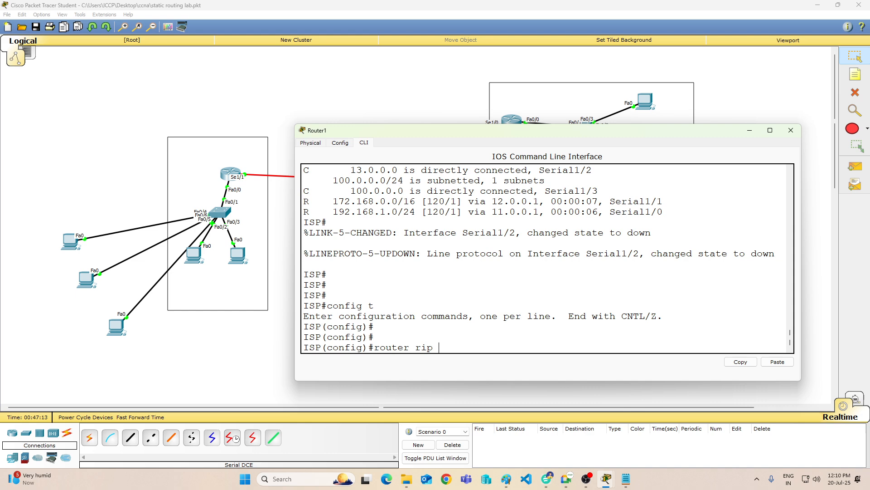
{"action": "key", "text": "Return"}
{"action": "type", "text": "ver"}
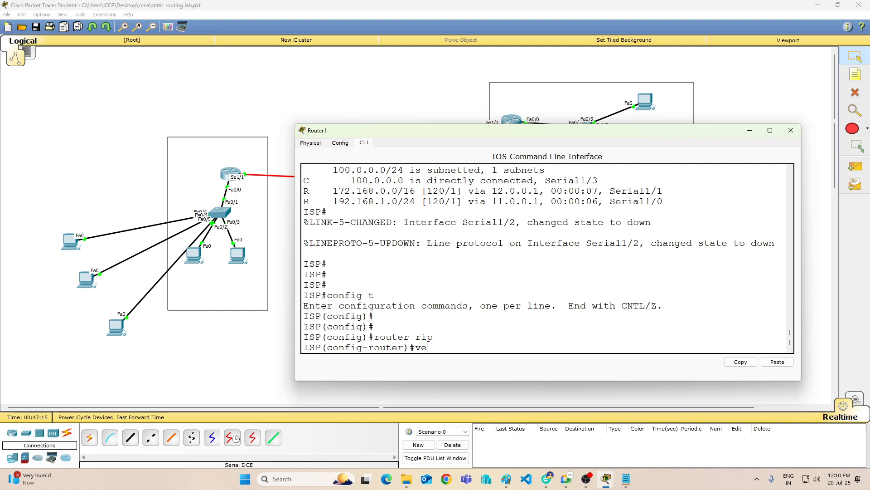
{"action": "key", "text": "Tab"}
{"action": "type", "text": "1"}
{"action": "key", "text": "Return"}
Step: Advertise network 100.0.0.0 in Router1's RIP configuration
{"action": "type", "text": "nfig-router)#n"}
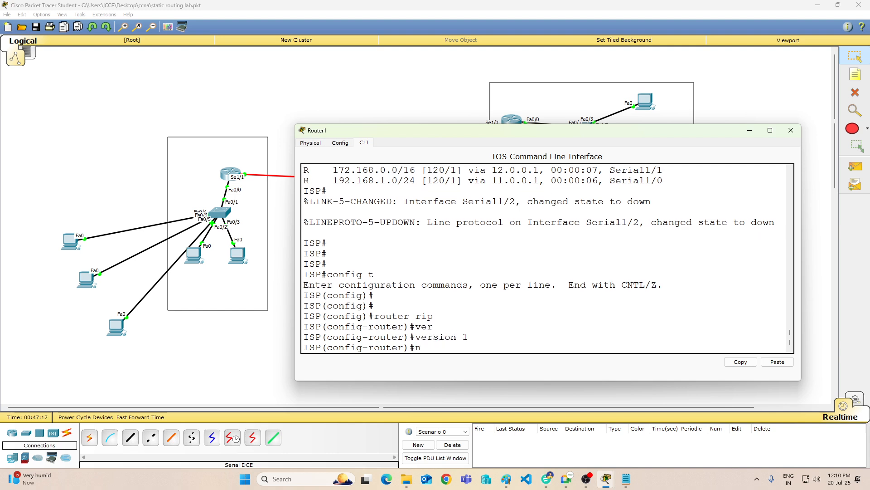
{"action": "type", "text": "etwork 100.0.0.0"}
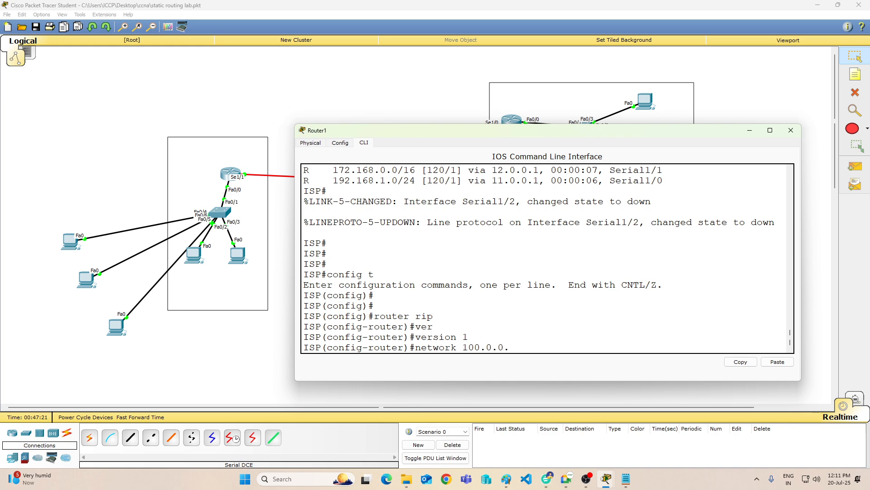
{"action": "key", "text": "Return"}
Step: Leave configuration mode on Router1 with "end", save the configuration with "wr", and minimize the Router1 window
{"action": "key", "text": "Return"}
{"action": "key", "text": "Return"}
{"action": "type", "text": "end"}
{"action": "key", "text": "Return"}
{"action": "type", "text": "wr"}
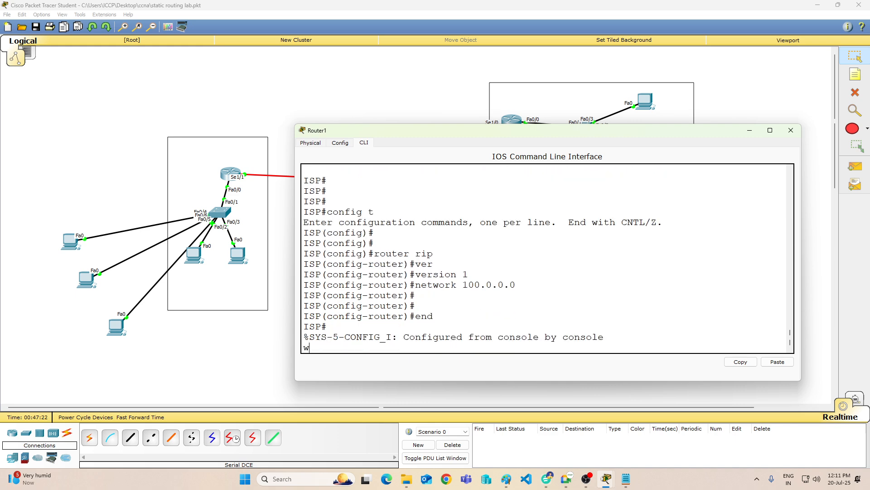
{"action": "key", "text": "Return"}
{"action": "key", "text": "Return"}
{"action": "key", "text": "Return"}
{"action": "key", "text": "Return"}
{"action": "key", "text": "Return"}
{"action": "key", "text": "Return"}
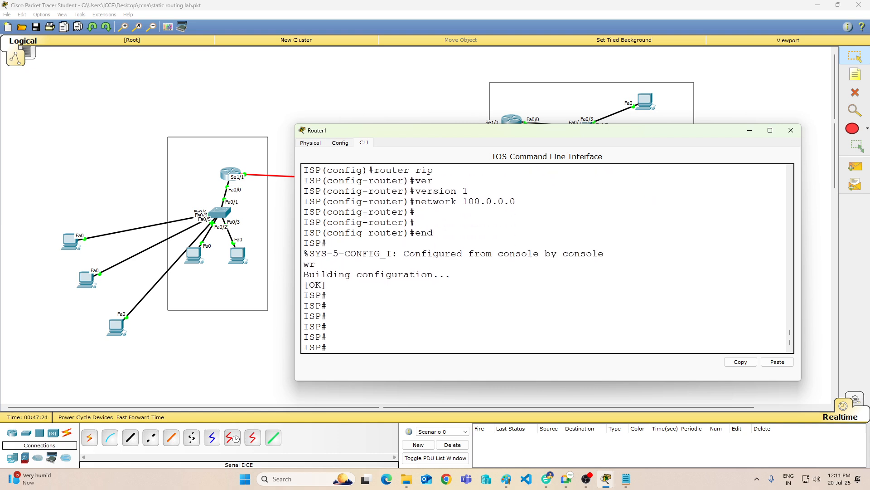
{"action": "left_click", "coordinate": [750, 130]}
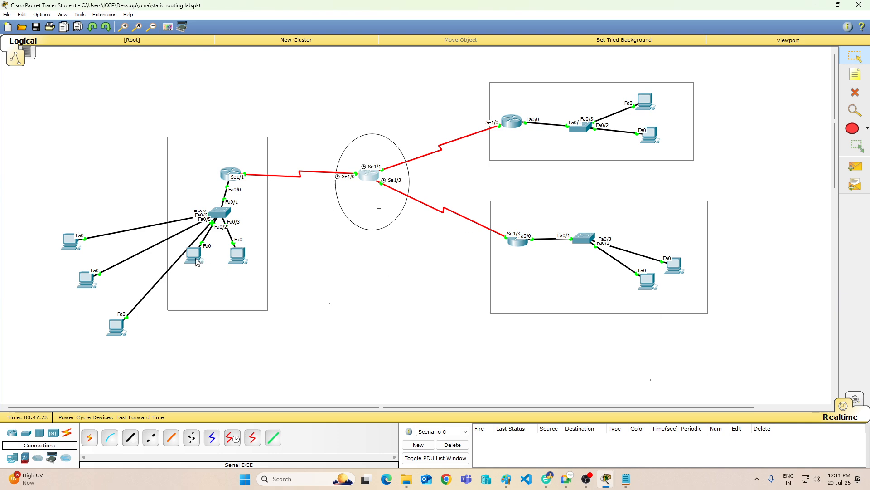
Step: Rerun "tracert 10.0.0.10" from PC8's Command Prompt to trace the route, and return to the topology
{"action": "mouse_move", "coordinate": [606, 483]}
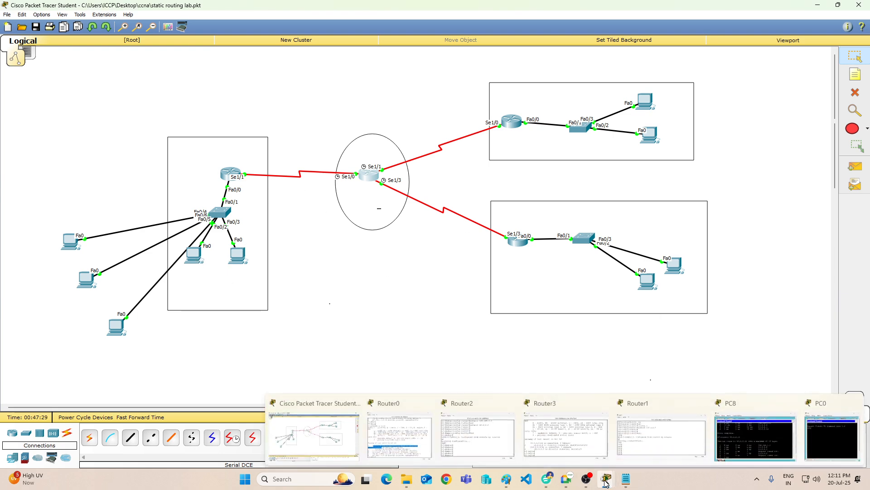
{"action": "left_click", "coordinate": [732, 446]}
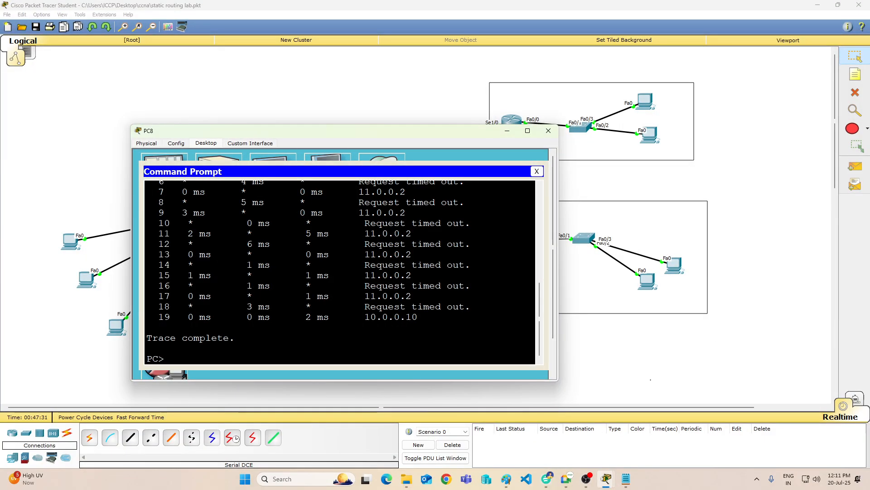
{"action": "key", "text": "Up"}
{"action": "key", "text": "Return"}
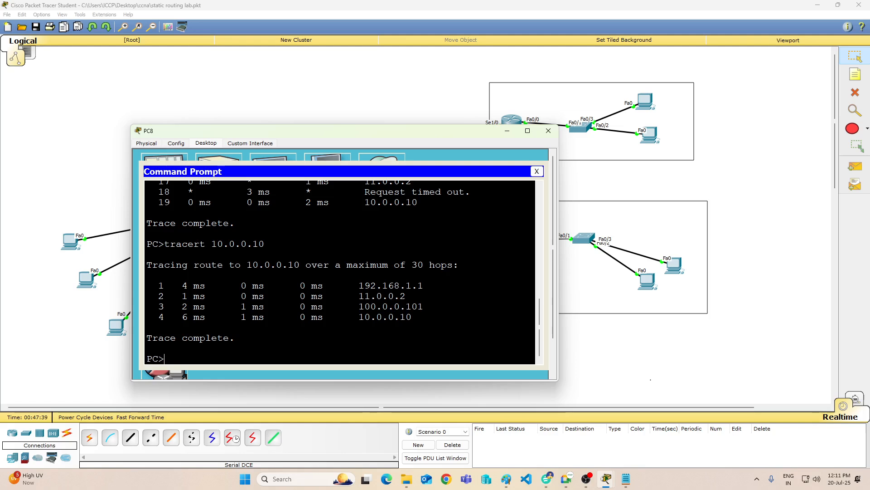
{"action": "left_click", "coordinate": [567, 245]}
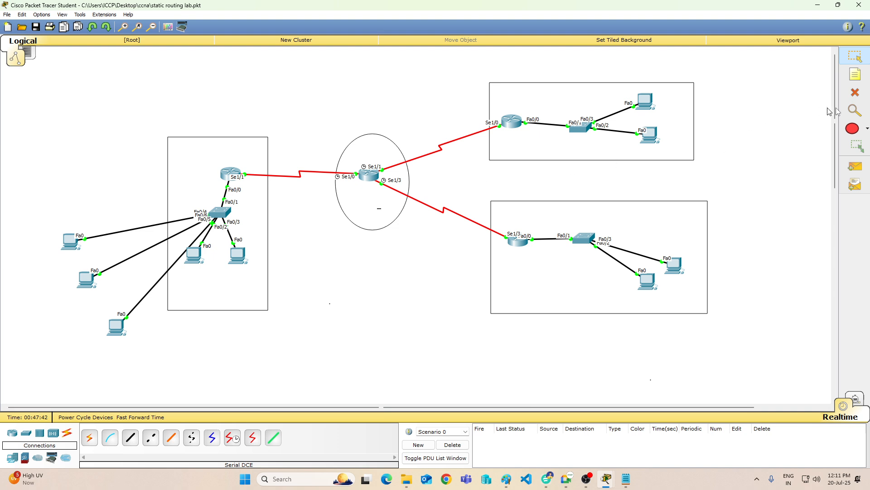
Step: Undo the deletion of the first serial link between Router1 and Router3
{"action": "left_click", "coordinate": [233, 442]}
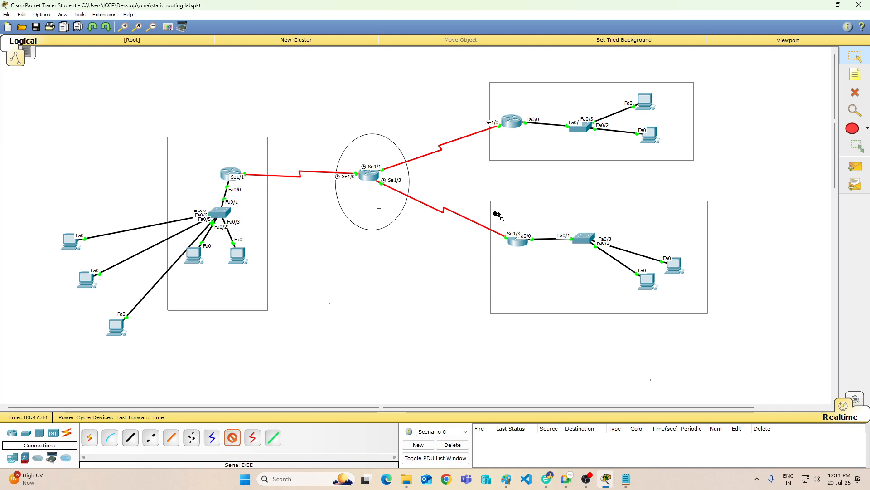
{"action": "key", "text": "ctrl+z"}
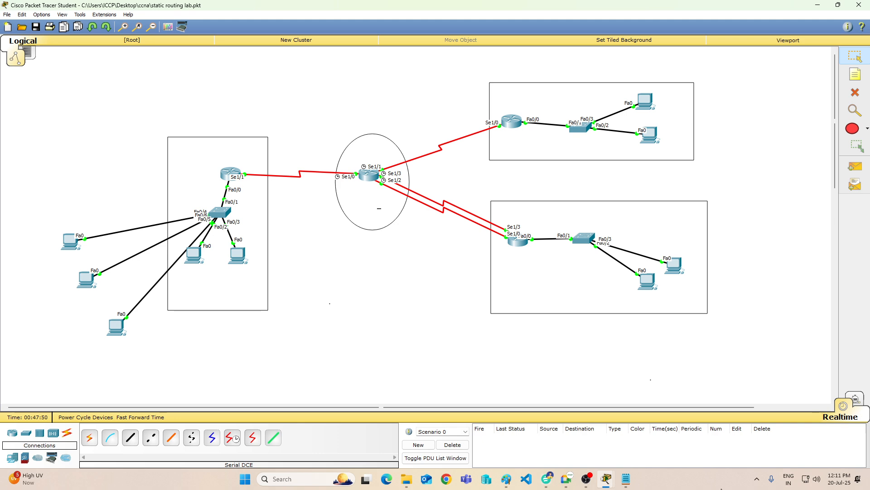
Step: Display Router1's routing table with "sh ip route" to check which serial interface reaches 10.0.0.0, and minimize the window
{"action": "left_click", "coordinate": [367, 177]}
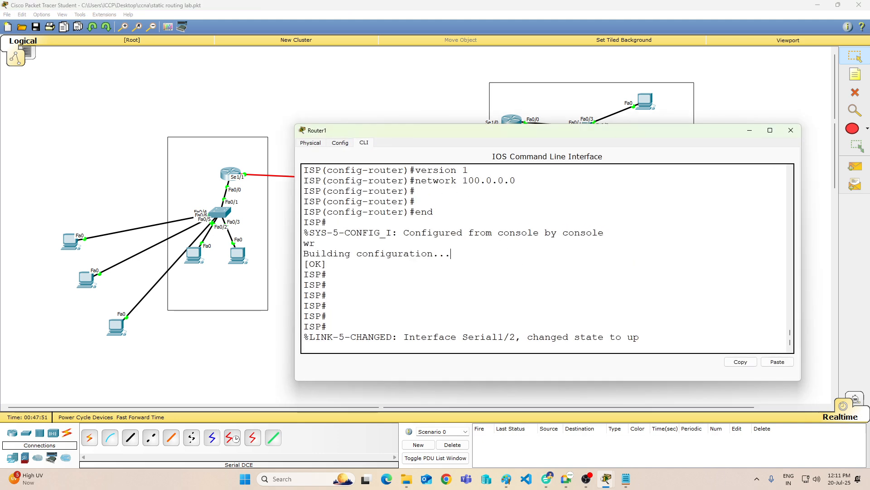
{"action": "key", "text": "Return"}
{"action": "key", "text": "Return"}
{"action": "type", "text": "sh "}
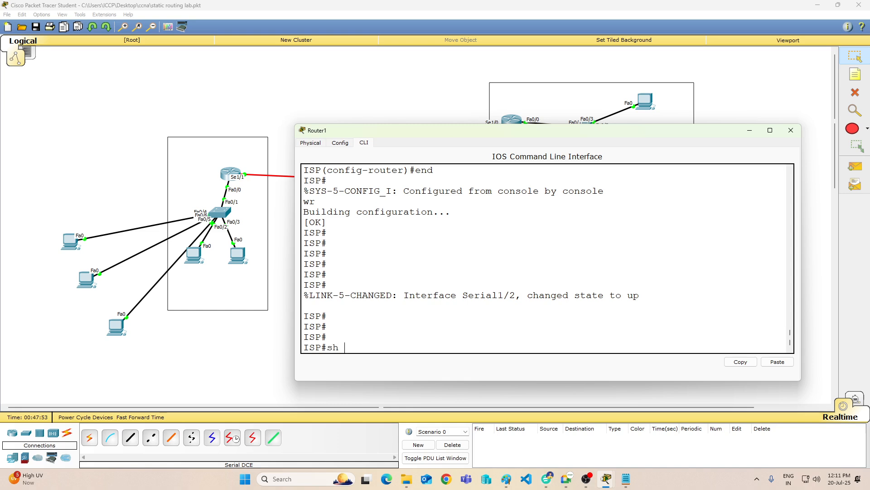
{"action": "type", "text": "ip route"}
{"action": "key", "text": "Return"}
{"action": "key", "text": "Return"}
{"action": "key", "text": "Return"}
{"action": "key", "text": "Return"}
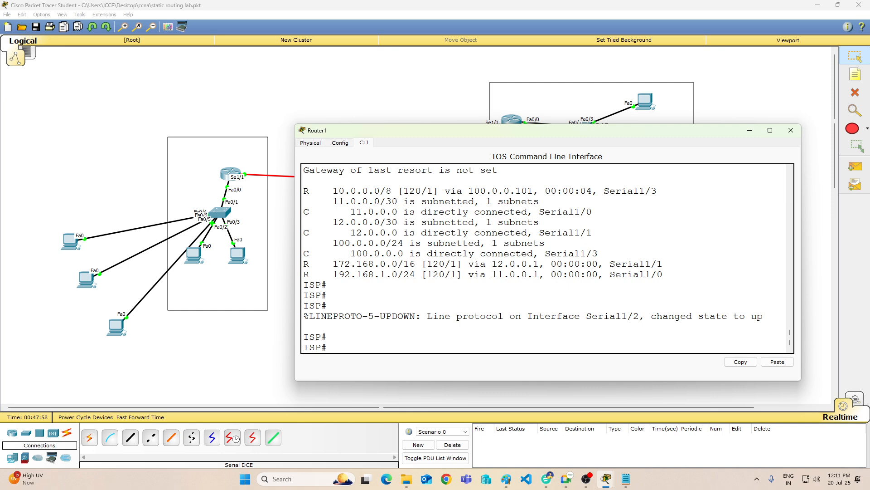
{"action": "left_click", "coordinate": [749, 131]}
Step: Review the earlier RIP configuration commands in Router3's console output and return to the prompt
{"action": "left_click", "coordinate": [523, 244]}
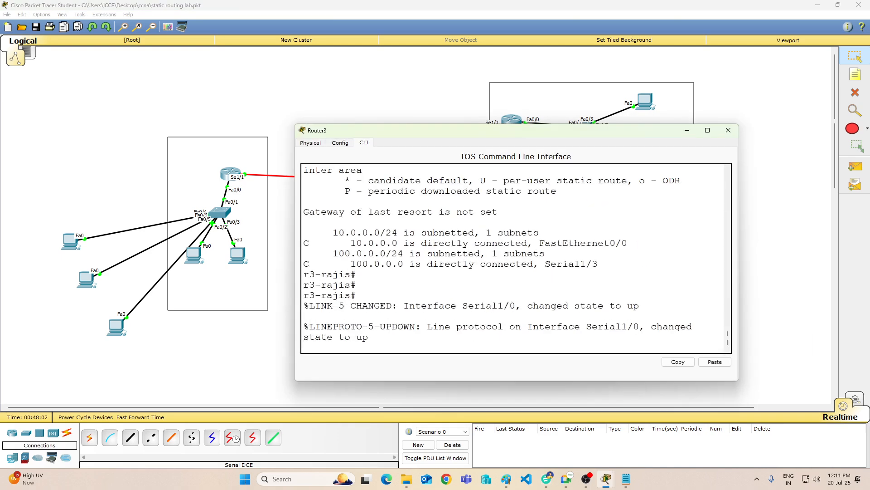
{"action": "key", "text": "Return"}
{"action": "key", "text": "Return"}
{"action": "key", "text": "Return"}
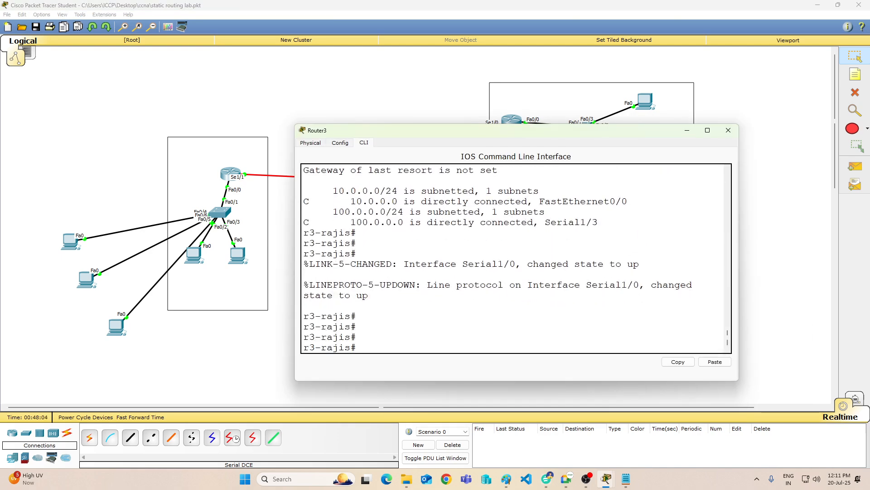
{"action": "scroll", "coordinate": [516, 258], "scroll_direction": "up", "scroll_amount": 3}
{"action": "scroll", "coordinate": [516, 258], "scroll_direction": "up", "scroll_amount": 6}
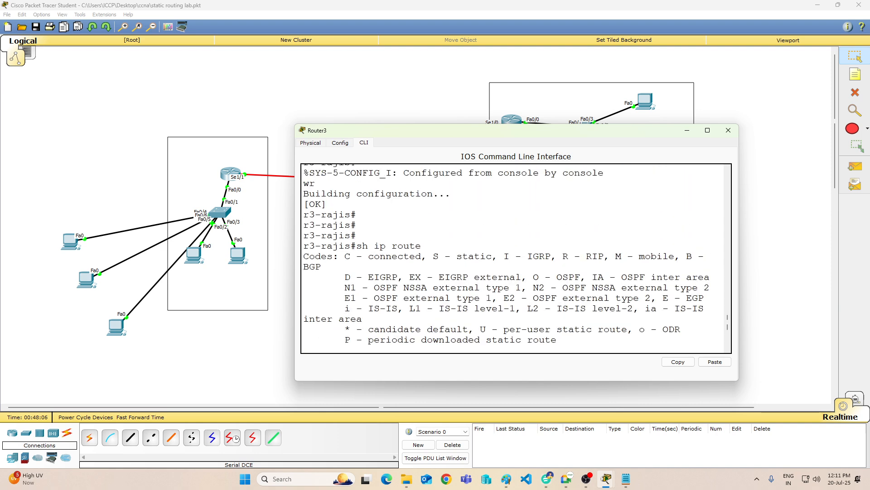
{"action": "scroll", "coordinate": [516, 259], "scroll_direction": "up", "scroll_amount": 7}
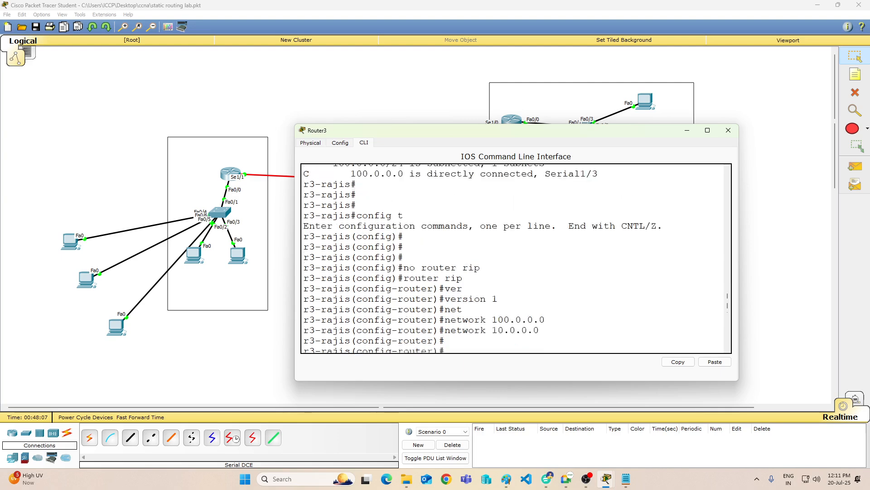
{"action": "scroll", "coordinate": [516, 258], "scroll_direction": "up", "scroll_amount": 4}
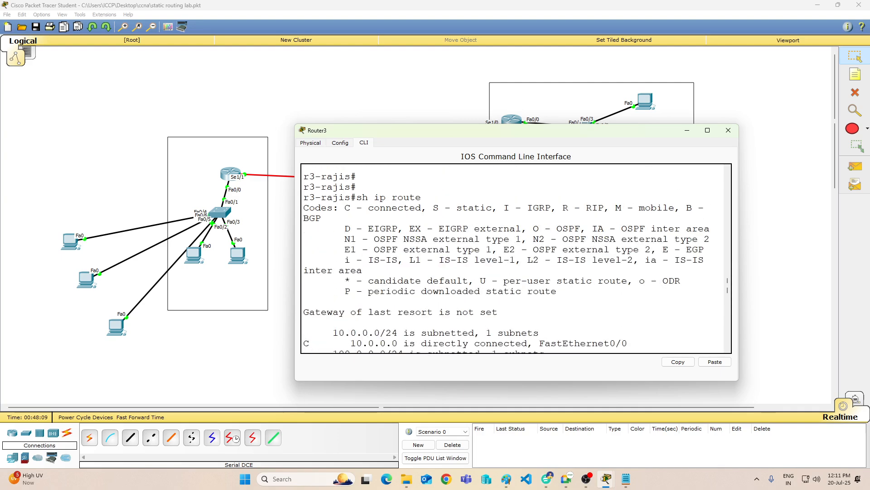
{"action": "key", "text": "Return"}
{"action": "key", "text": "Return"}
{"action": "key", "text": "Return"}
{"action": "key", "text": "Return"}
{"action": "key", "text": "Return"}
{"action": "key", "text": "Return"}
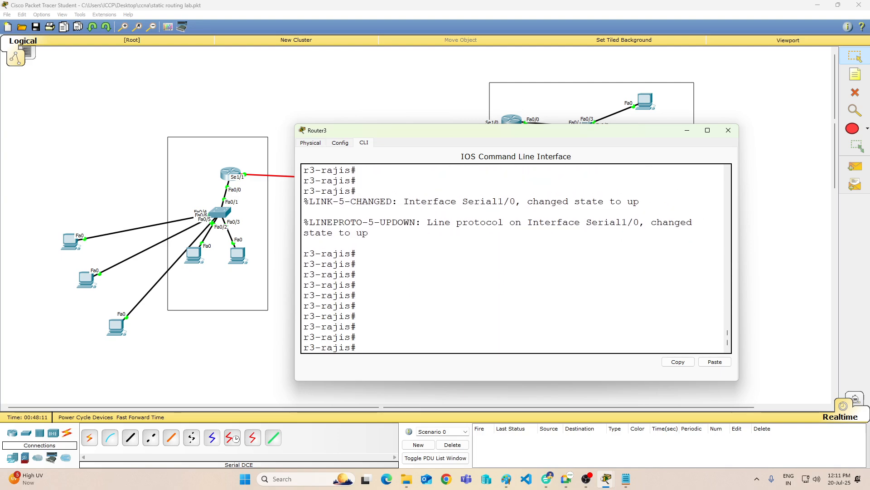
{"action": "key", "text": "Return"}
{"action": "key", "text": "Return"}
{"action": "key", "text": "Return"}
{"action": "key", "text": "Return"}
{"action": "key", "text": "Return"}
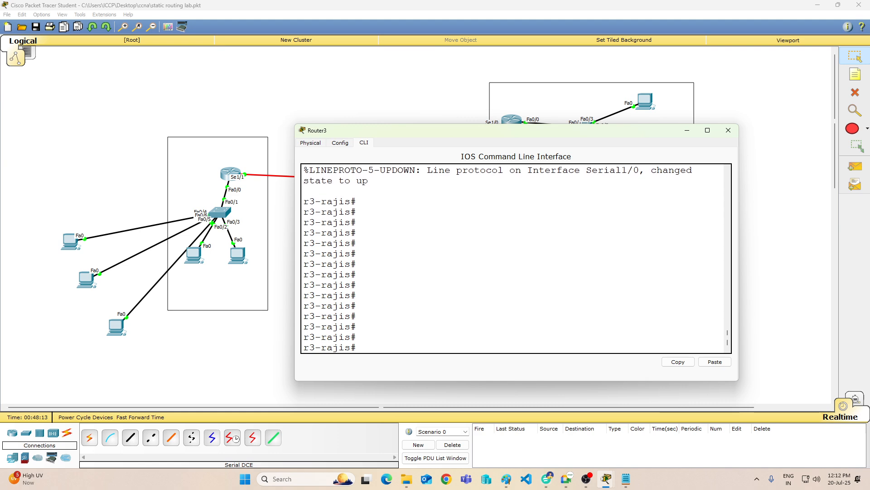
{"action": "type", "text": "config t"}
{"action": "key", "text": "Return"}
{"action": "type", "text": "network 10.0.0.0"}
{"action": "key", "text": "Up"}
{"action": "key", "text": "Up"}
{"action": "key", "text": "Up"}
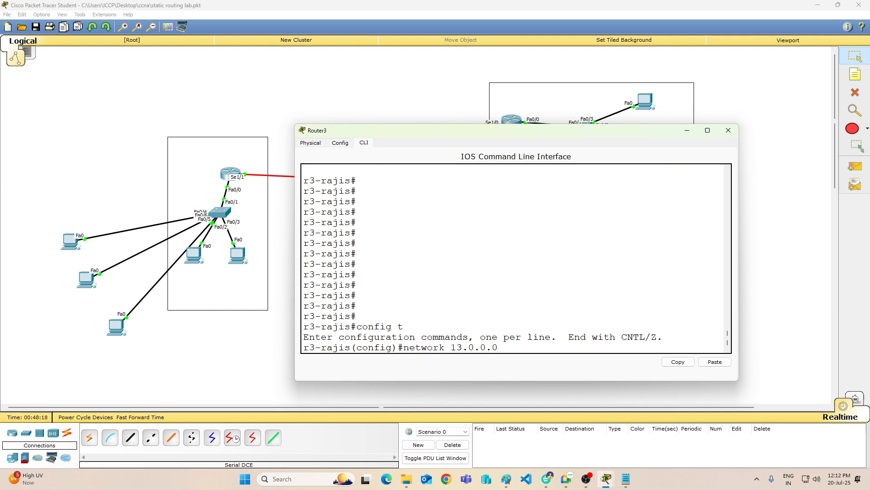
{"action": "key", "text": "Up"}
{"action": "key", "text": "Up"}
{"action": "key", "text": "Up"}
{"action": "key", "text": "Up"}
{"action": "key", "text": "Up"}
{"action": "key", "text": "Up"}
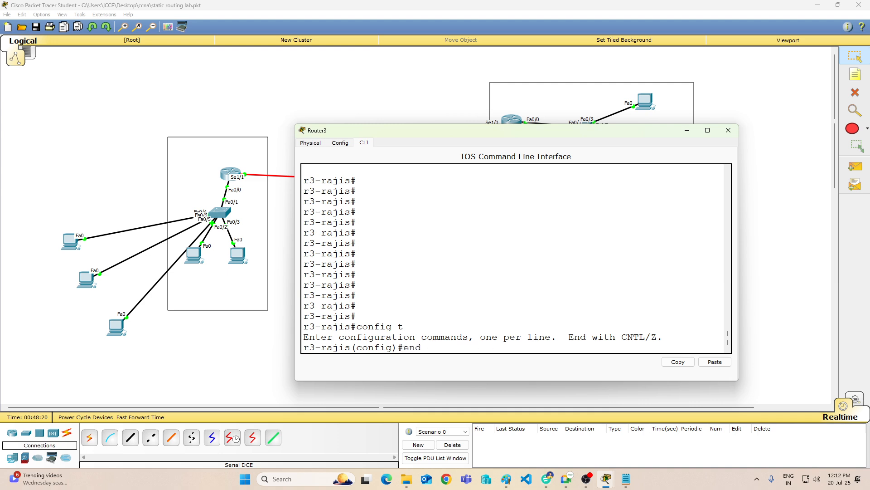
{"action": "key", "text": "Down"}
{"action": "key", "text": "Down"}
{"action": "left_click", "coordinate": [731, 133]}
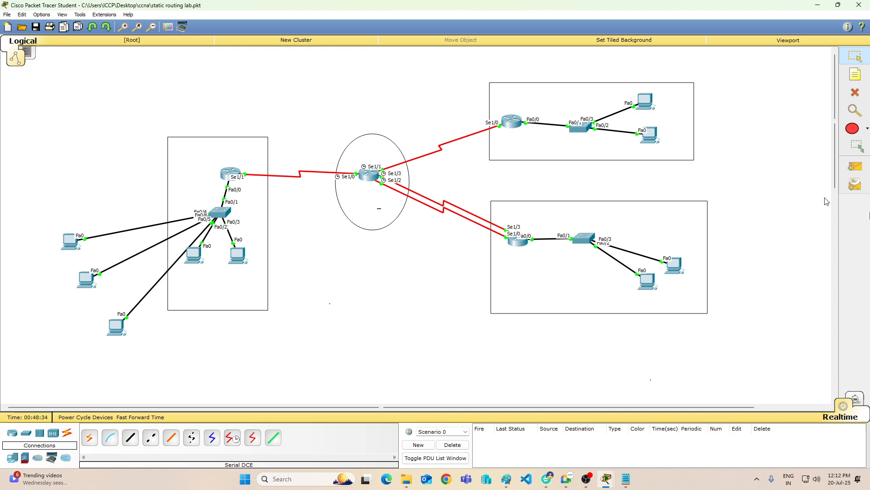
Step: Delete the serial link joining the Se1/3 ports of Router1 and Router3
{"action": "left_click", "coordinate": [854, 94]}
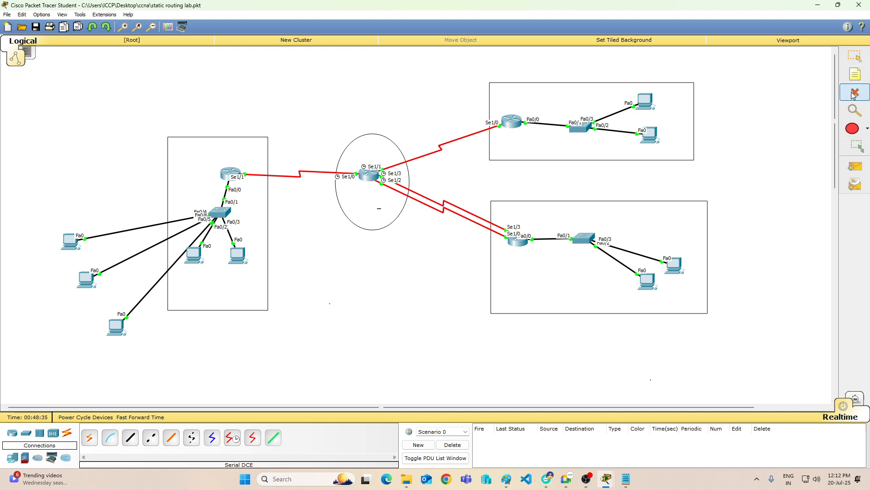
{"action": "left_click", "coordinate": [451, 202]}
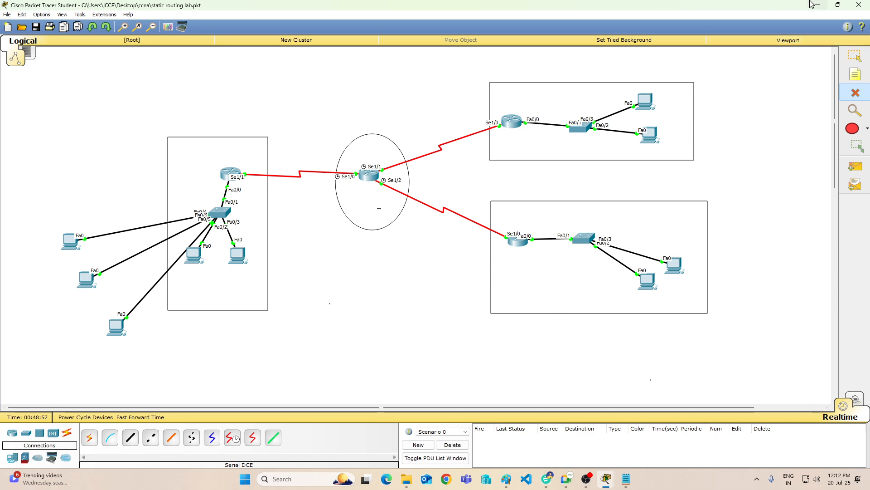
Step: Switch to the Paint diagram and write "Static" and "Default" on separate lines in the blank area beyond the 10.0.0.0 network
{"action": "left_click", "coordinate": [822, 8]}
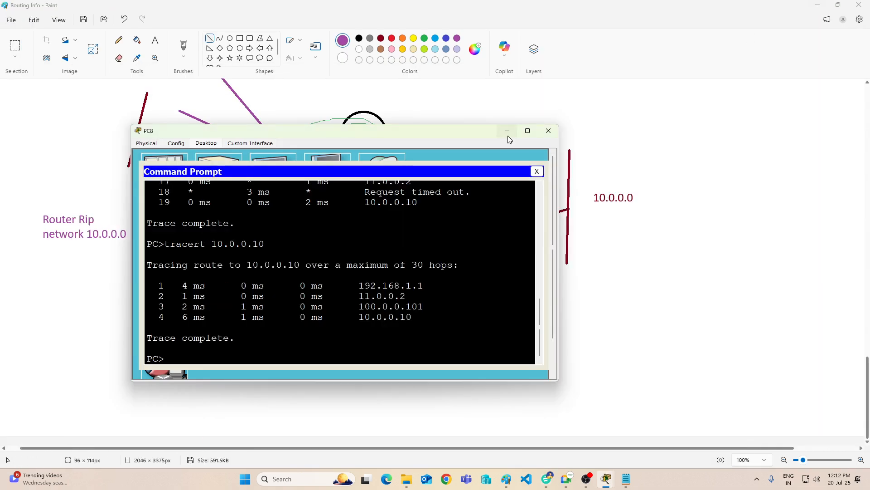
{"action": "left_click", "coordinate": [505, 132]}
{"action": "left_click", "coordinate": [155, 40]}
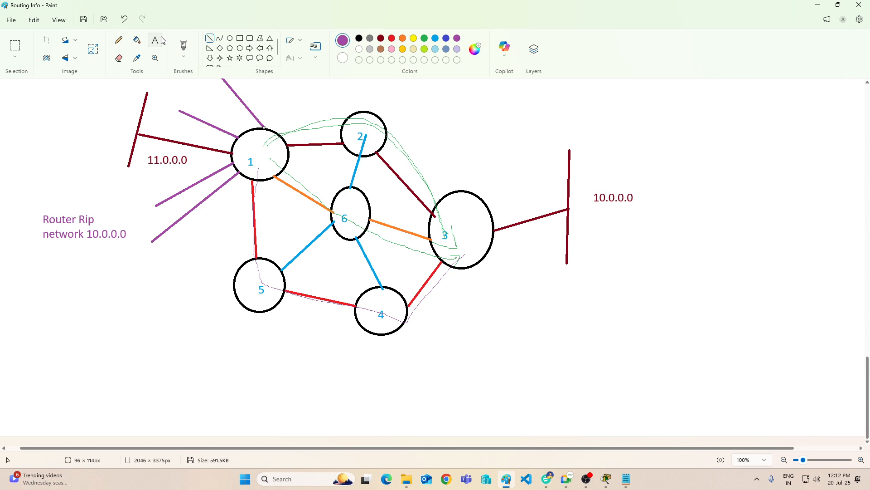
{"action": "left_click", "coordinate": [734, 146]}
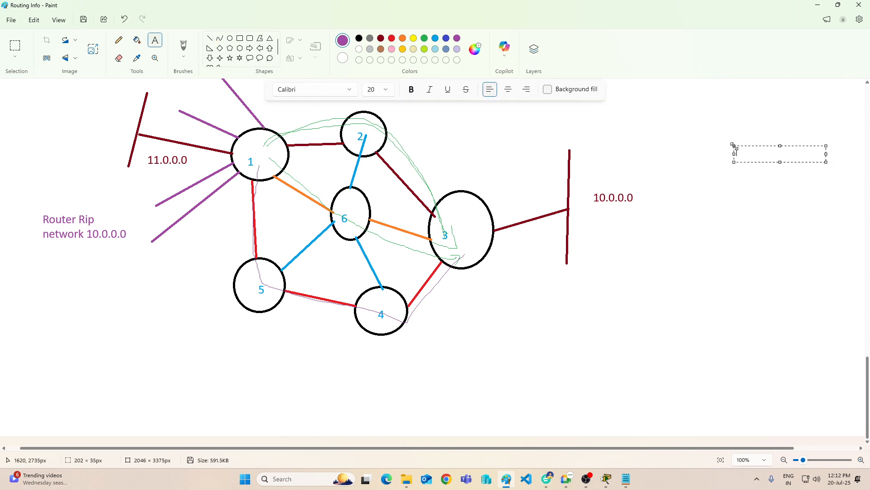
{"action": "type", "text": "Static"}
{"action": "key", "text": "Return"}
{"action": "type", "text": "Default"}
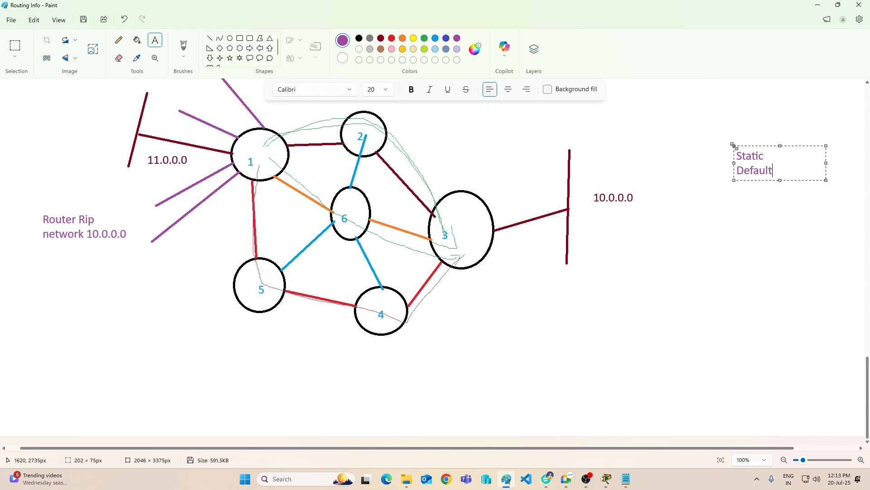
Step: Add "Rip routing" below a blank line in the routing list, with "v1" and "v2" on separate lines beneath it
{"action": "key", "text": "Return"}
{"action": "key", "text": "Return"}
{"action": "type", "text": "Rip Rou"}
{"action": "key", "text": "BackSpace"}
{"action": "key", "text": "BackSpace"}
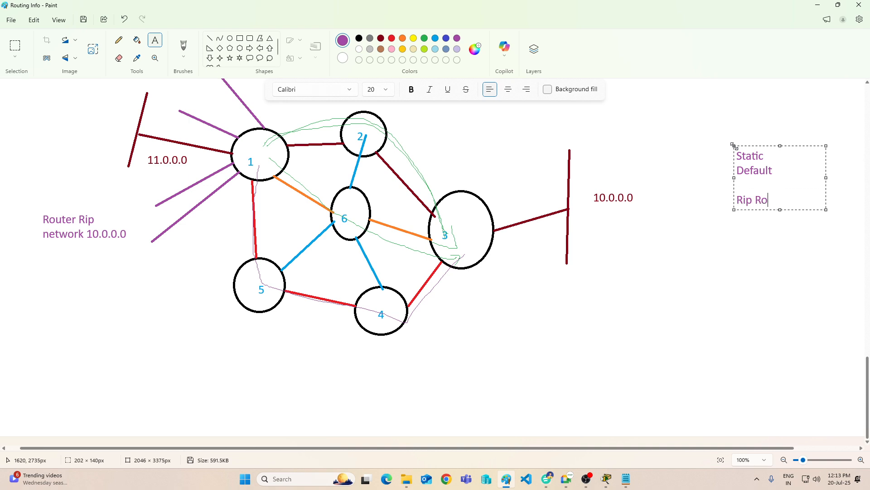
{"action": "key", "text": "BackSpace"}
{"action": "type", "text": "routing"}
{"action": "key", "text": "Return"}
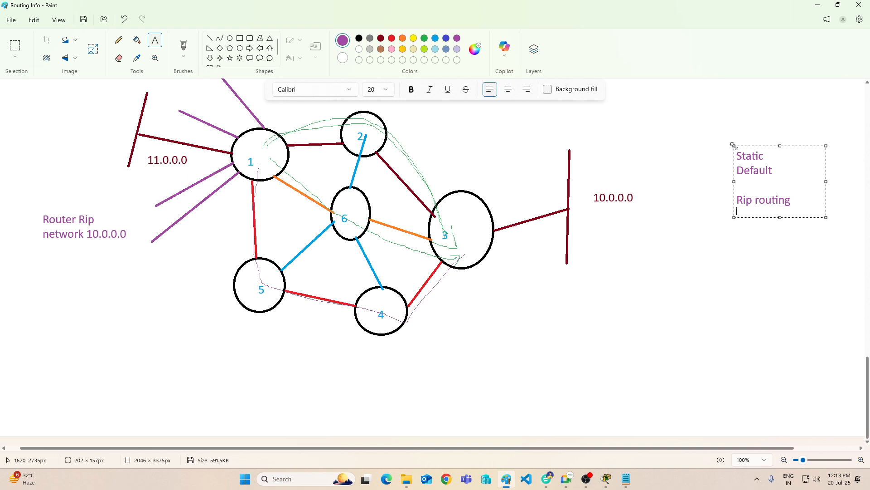
{"action": "type", "text": "v1"}
{"action": "key", "text": "Return"}
{"action": "type", "text": "v2"}
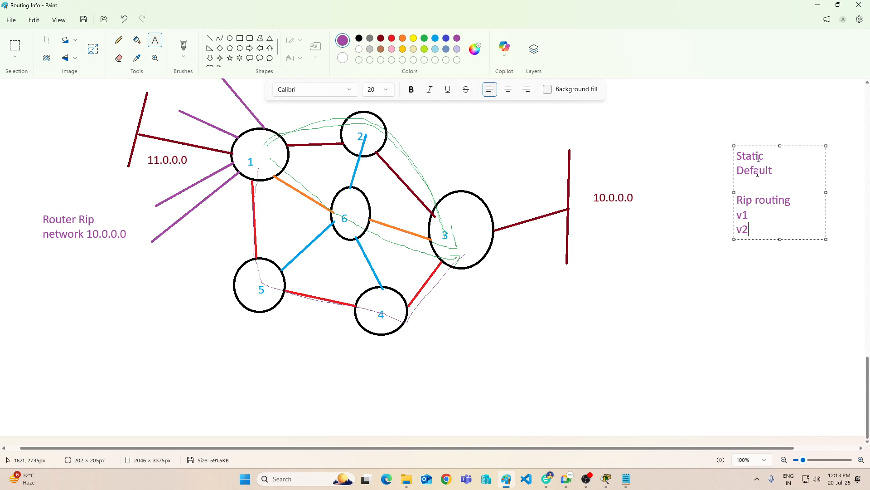
Step: Examine the subnet prefixes of the RIP routes to 172.168.0.0, 12.0.0.0 and 13.0.0.0 in Router0's routing table, and minimize the window
{"action": "mouse_move", "coordinate": [606, 478]}
{"action": "left_click", "coordinate": [478, 428]}
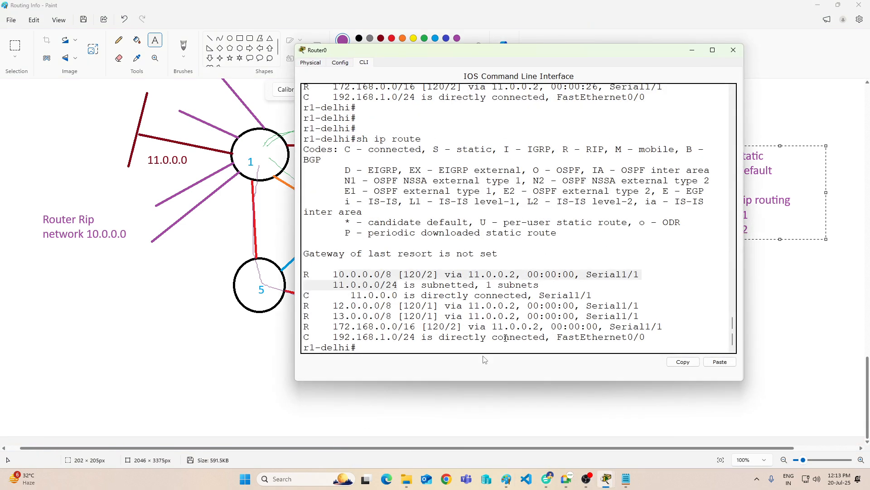
{"action": "left_click", "coordinate": [418, 349]}
{"action": "left_click_drag", "start_coordinate": [398, 326], "coordinate": [415, 327]}
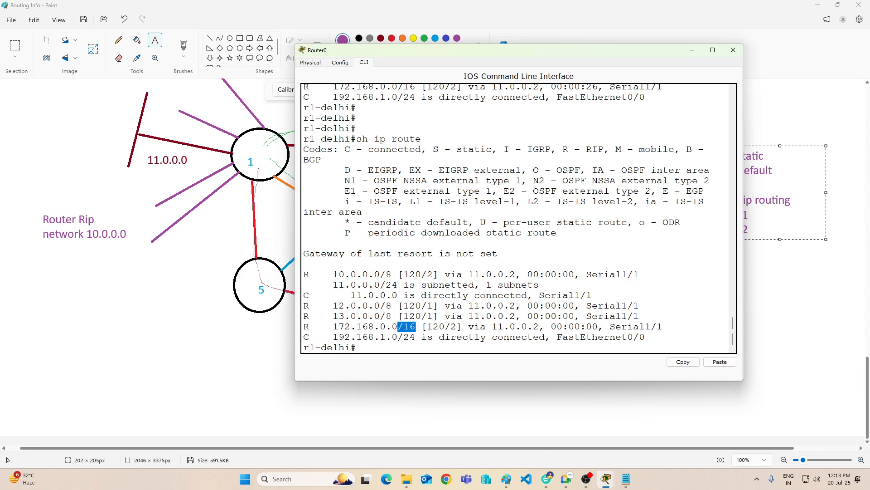
{"action": "left_click_drag", "start_coordinate": [385, 306], "coordinate": [393, 306]}
{"action": "left_click", "coordinate": [385, 316]}
{"action": "mouse_move", "coordinate": [381, 306]}
{"action": "left_mouse_down"}
{"action": "mouse_move", "coordinate": [394, 305]}
{"action": "mouse_move", "coordinate": [392, 316]}
{"action": "left_mouse_up"}
{"action": "left_click", "coordinate": [692, 50]}
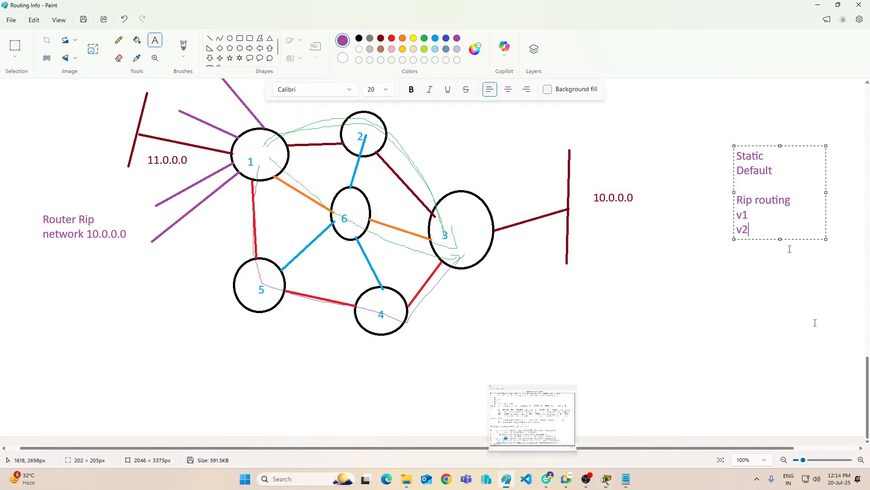
Step: Review the routing protocol tree, the static routing notes and the new routing list in the Paint document
{"action": "scroll", "coordinate": [678, 330], "scroll_direction": "up", "scroll_amount": 15}
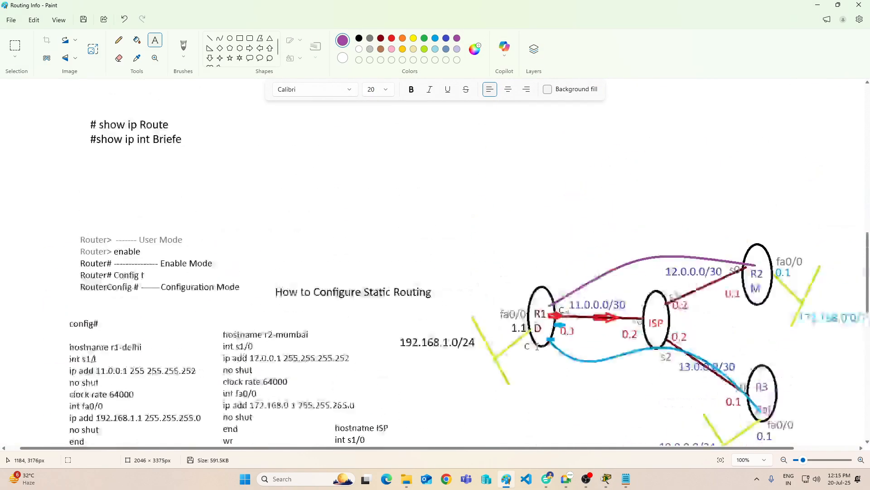
{"action": "scroll", "coordinate": [537, 346], "scroll_direction": "up", "scroll_amount": 7}
{"action": "scroll", "coordinate": [537, 347], "scroll_direction": "down", "scroll_amount": 2}
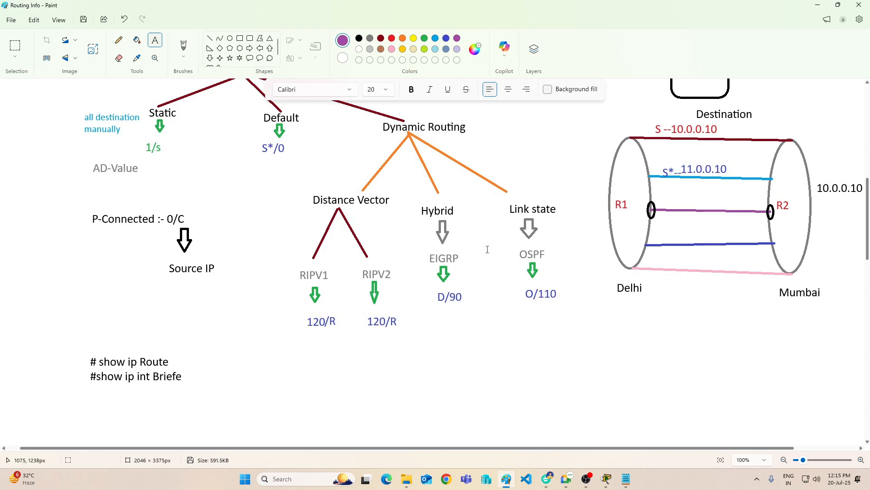
{"action": "scroll", "coordinate": [487, 249], "scroll_direction": "down", "scroll_amount": 15}
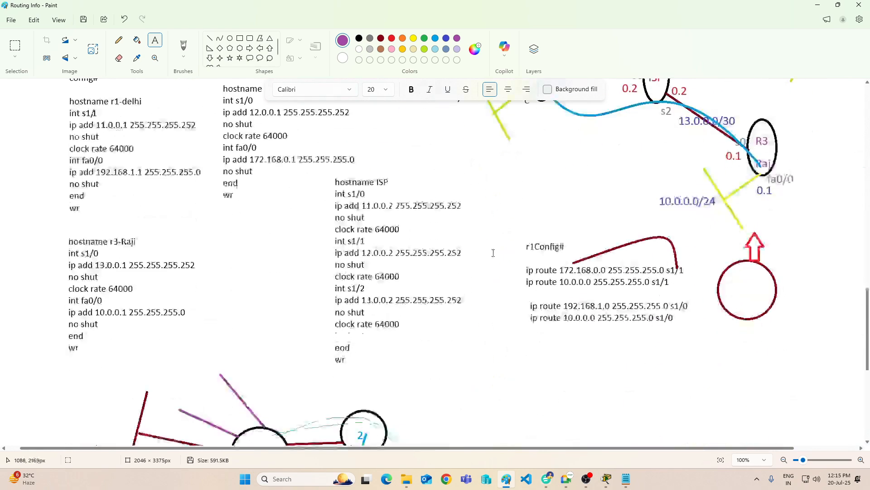
{"action": "scroll", "coordinate": [495, 256], "scroll_direction": "down", "scroll_amount": 1}
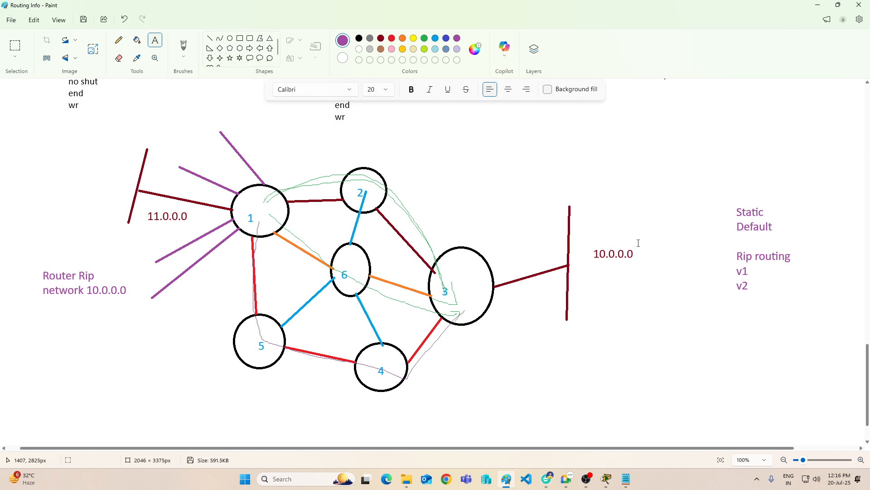
{"action": "left_click_drag", "start_coordinate": [710, 215], "coordinate": [802, 231]}
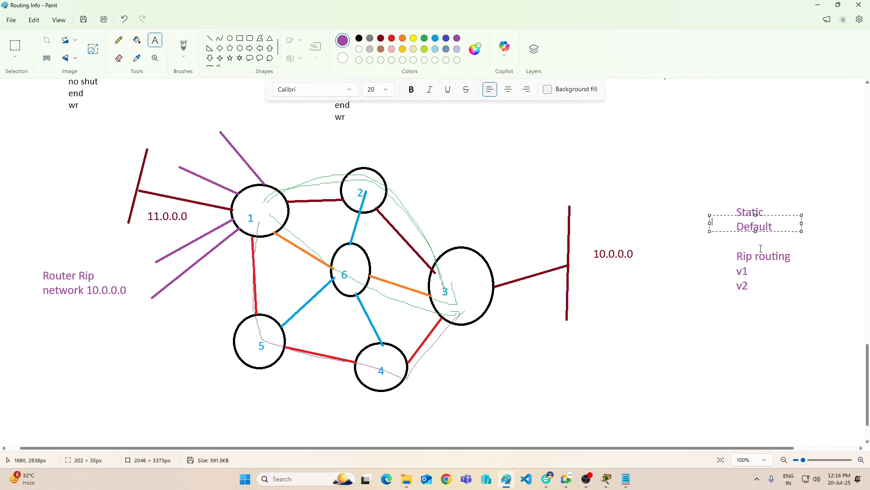
{"action": "left_click", "coordinate": [700, 284]}
{"action": "scroll", "coordinate": [593, 253], "scroll_direction": "up", "scroll_amount": 10}
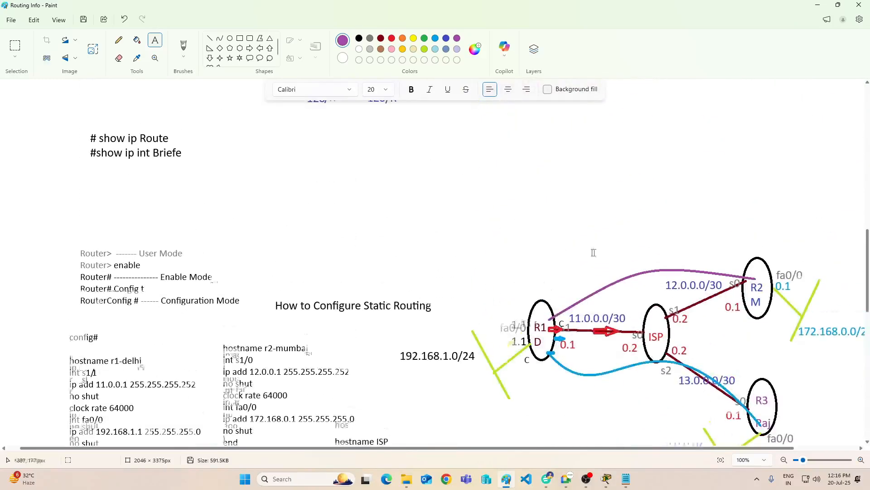
{"action": "scroll", "coordinate": [593, 253], "scroll_direction": "down", "scroll_amount": 15}
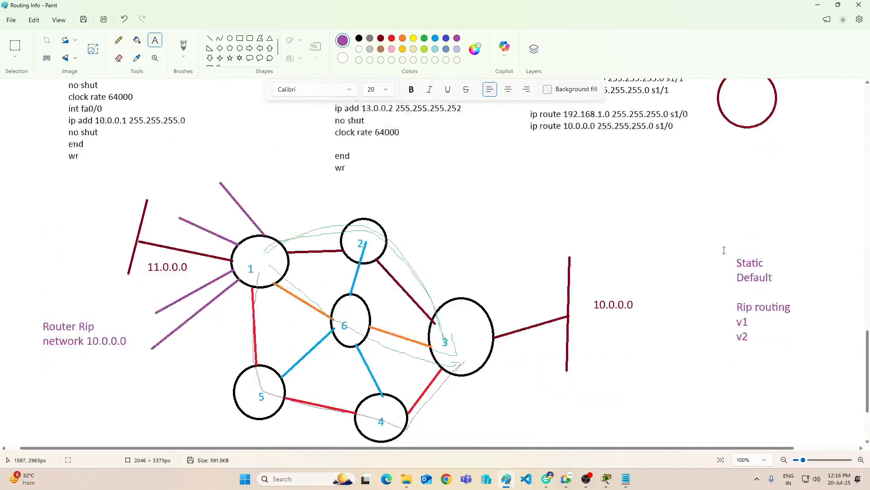
{"action": "scroll", "coordinate": [723, 250], "scroll_direction": "down", "scroll_amount": 2}
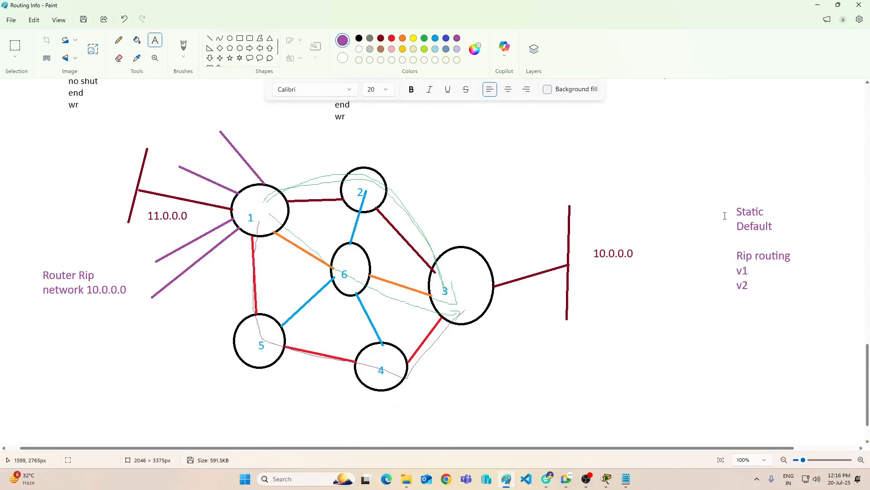
{"action": "scroll", "coordinate": [724, 216], "scroll_direction": "up", "scroll_amount": 10}
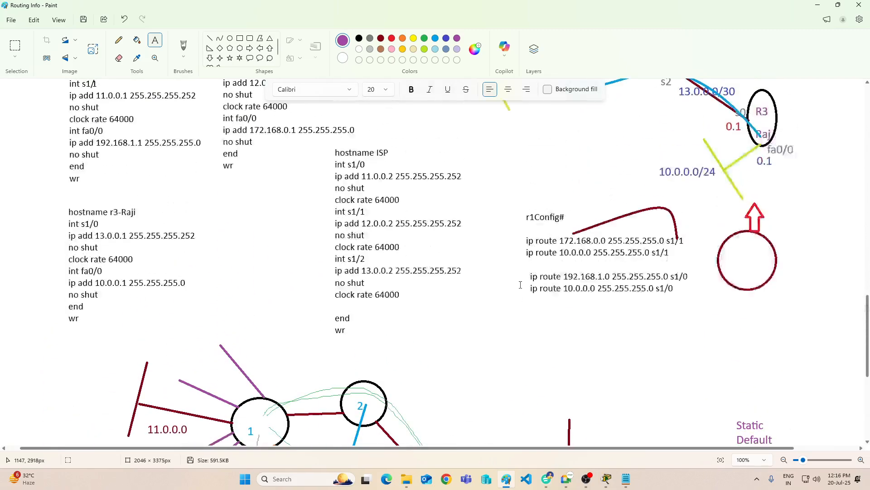
{"action": "scroll", "coordinate": [520, 285], "scroll_direction": "up", "scroll_amount": 3}
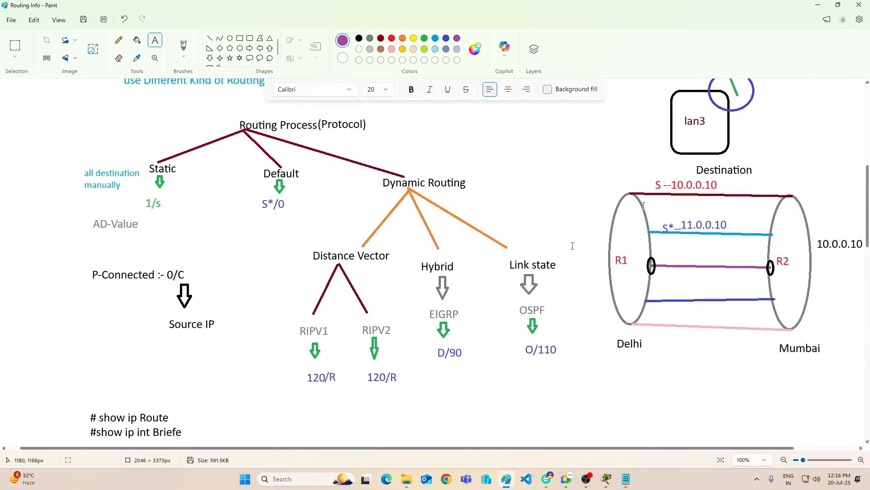
{"action": "scroll", "coordinate": [745, 229], "scroll_direction": "down", "scroll_amount": 3}
{"action": "scroll", "coordinate": [744, 228], "scroll_direction": "down", "scroll_amount": 10}
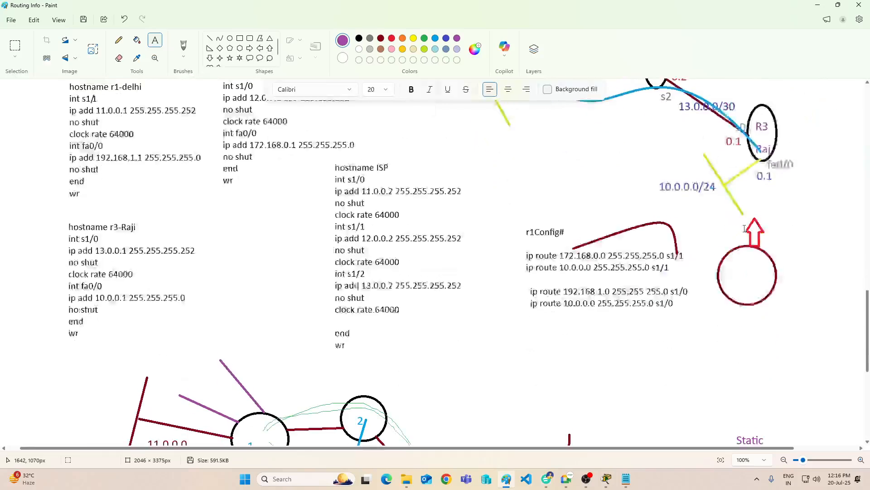
{"action": "mouse_move", "coordinate": [608, 484]}
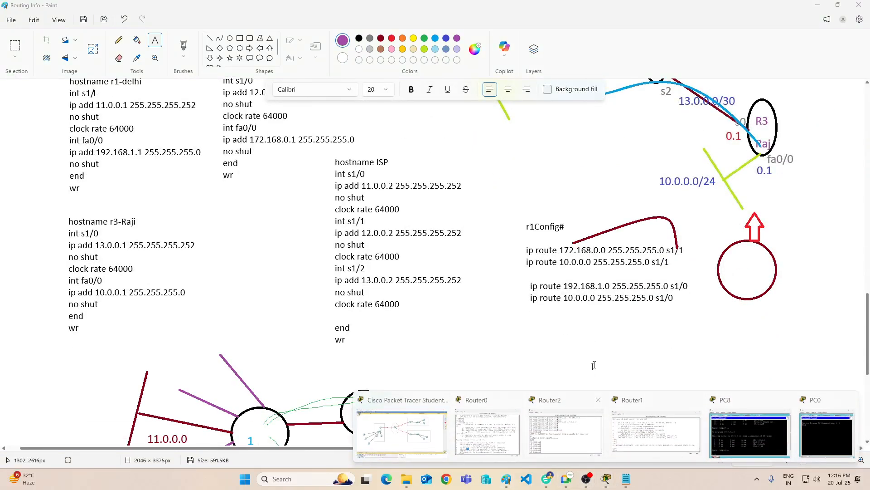
{"action": "left_click", "coordinate": [588, 476]}
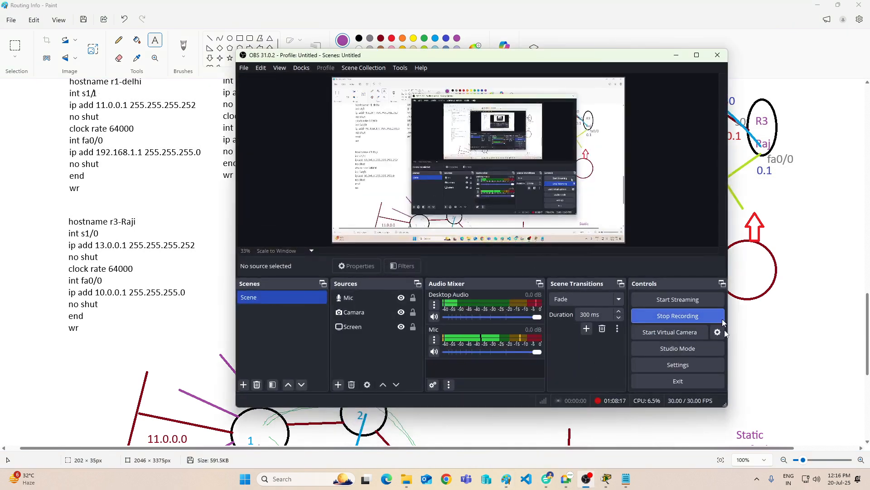